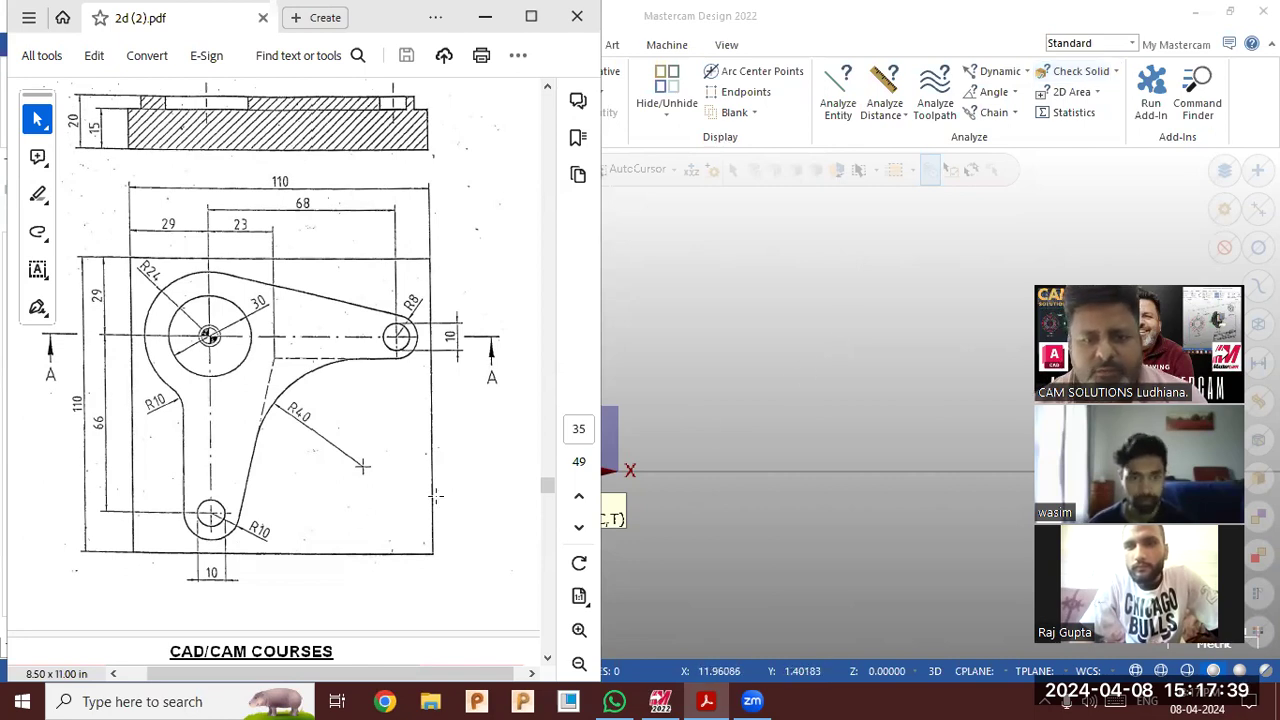
Switch from the PDF drawing to Mastercam and toggle the axes and gnomons off and back on
scroll(435, 495, up, 1)
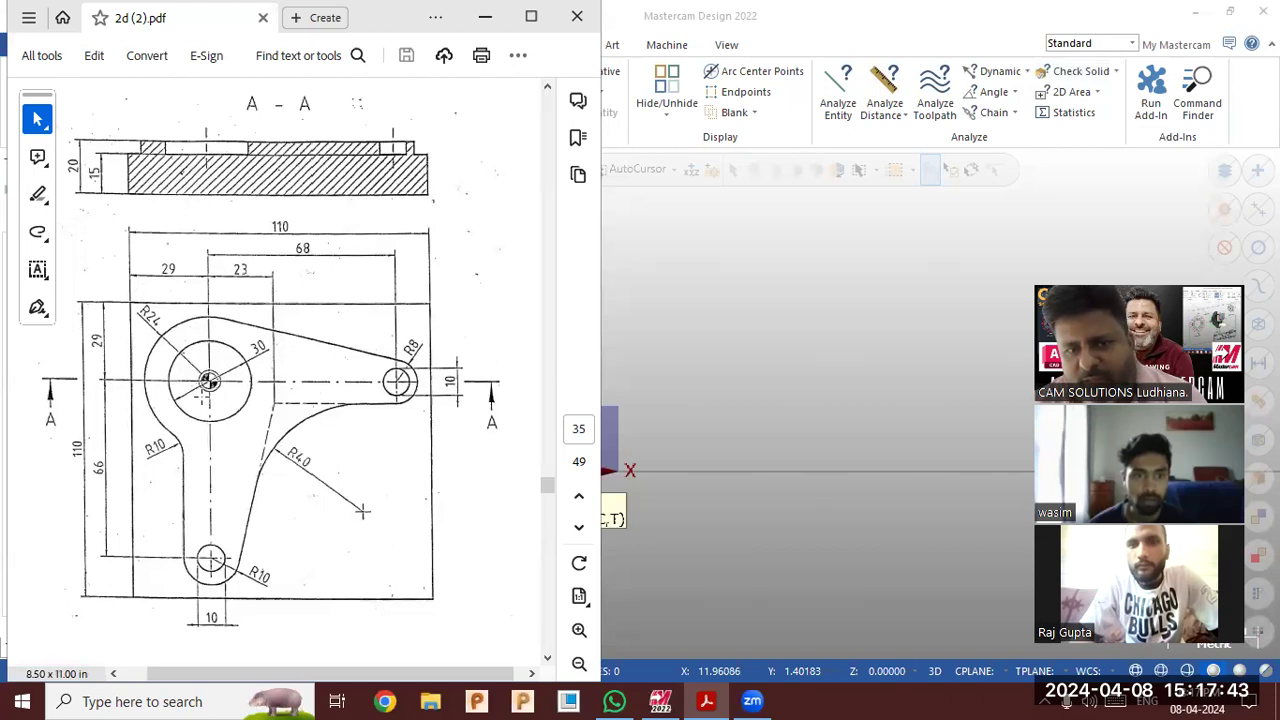
click(680, 351)
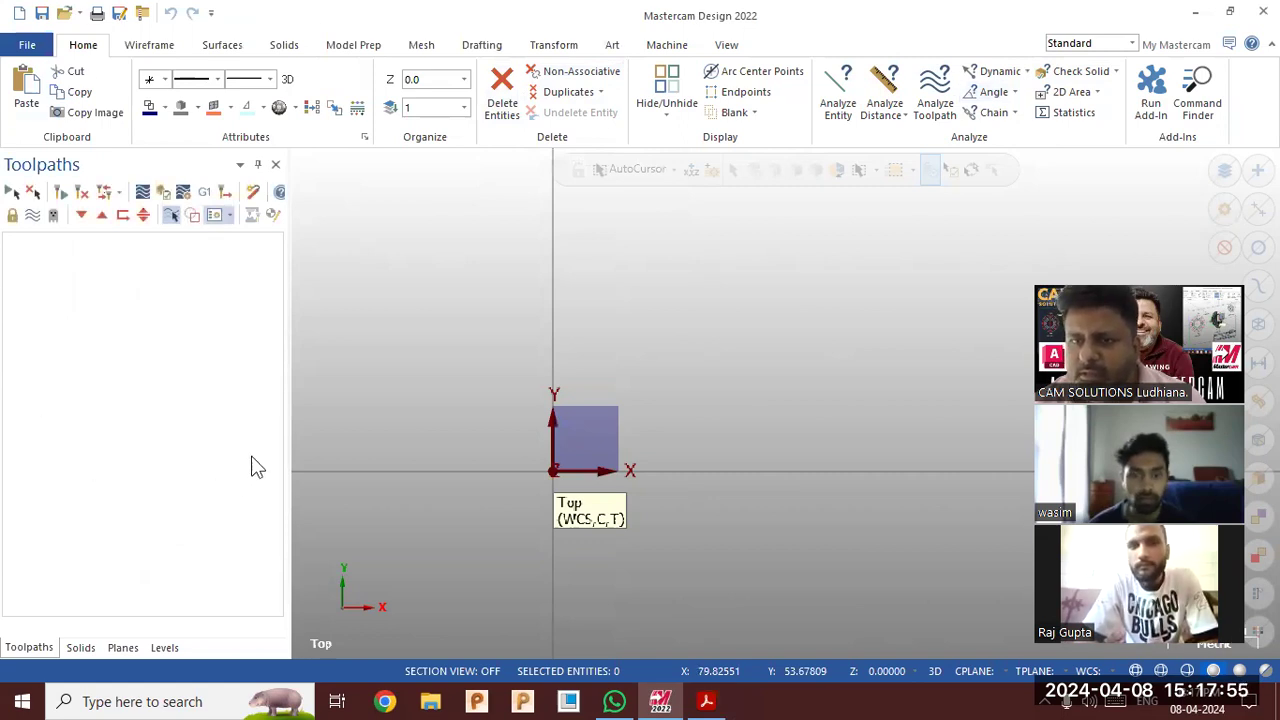
click(726, 46)
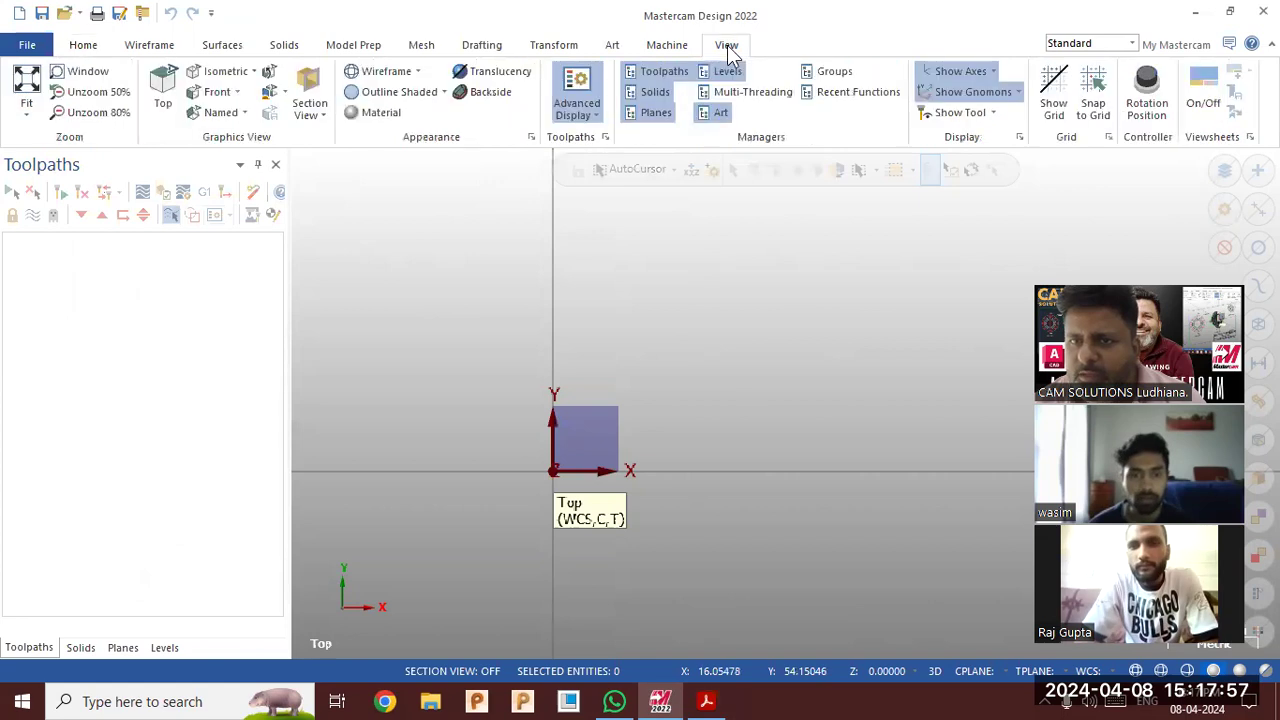
click(945, 72)
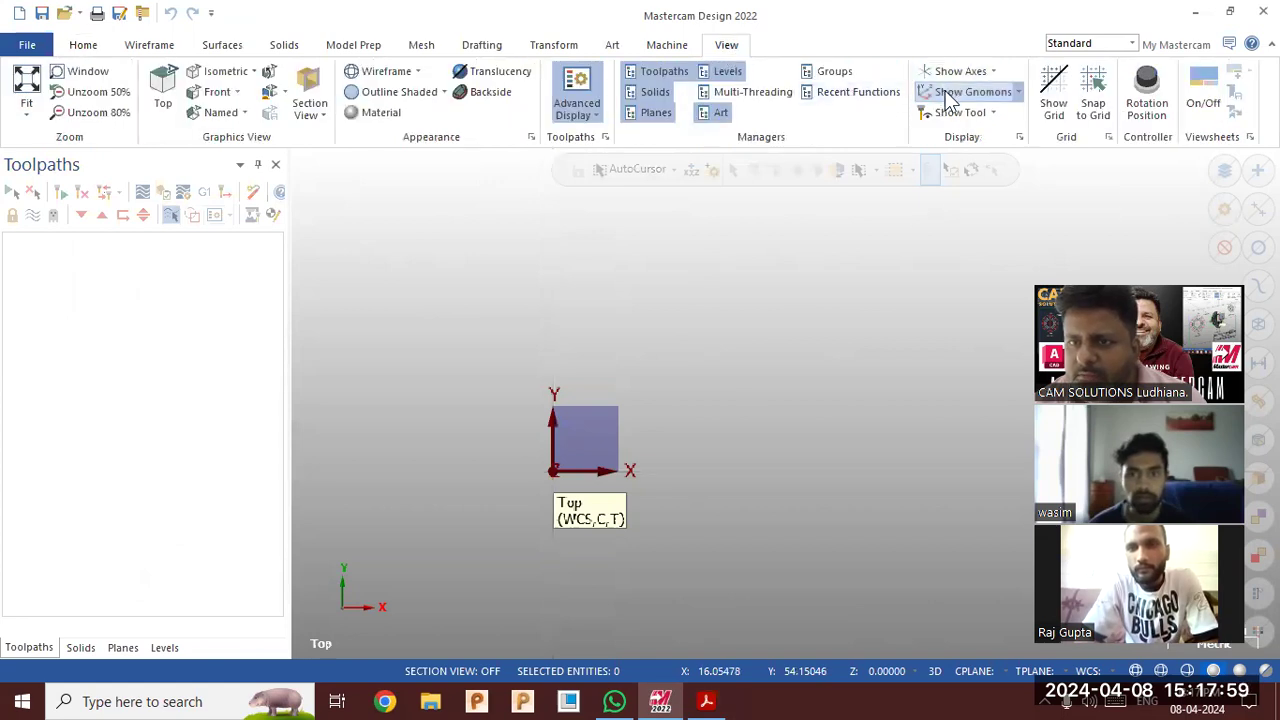
click(948, 93)
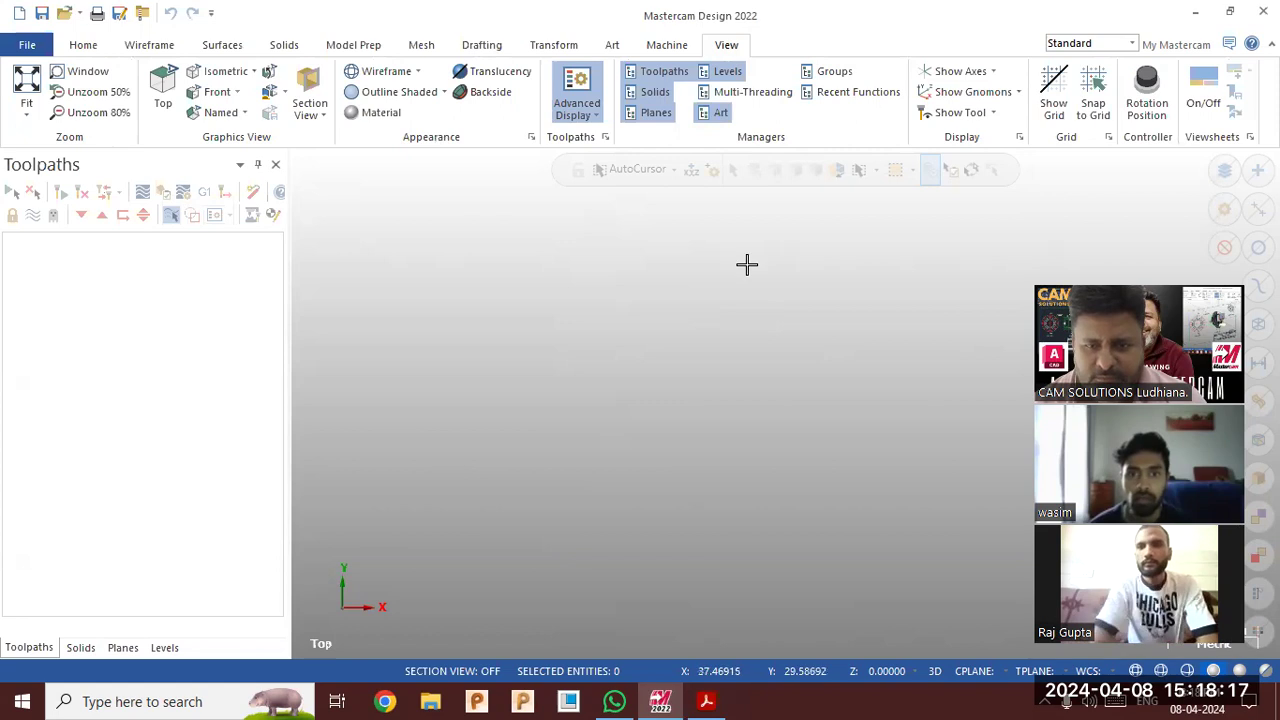
click(950, 71)
click(952, 94)
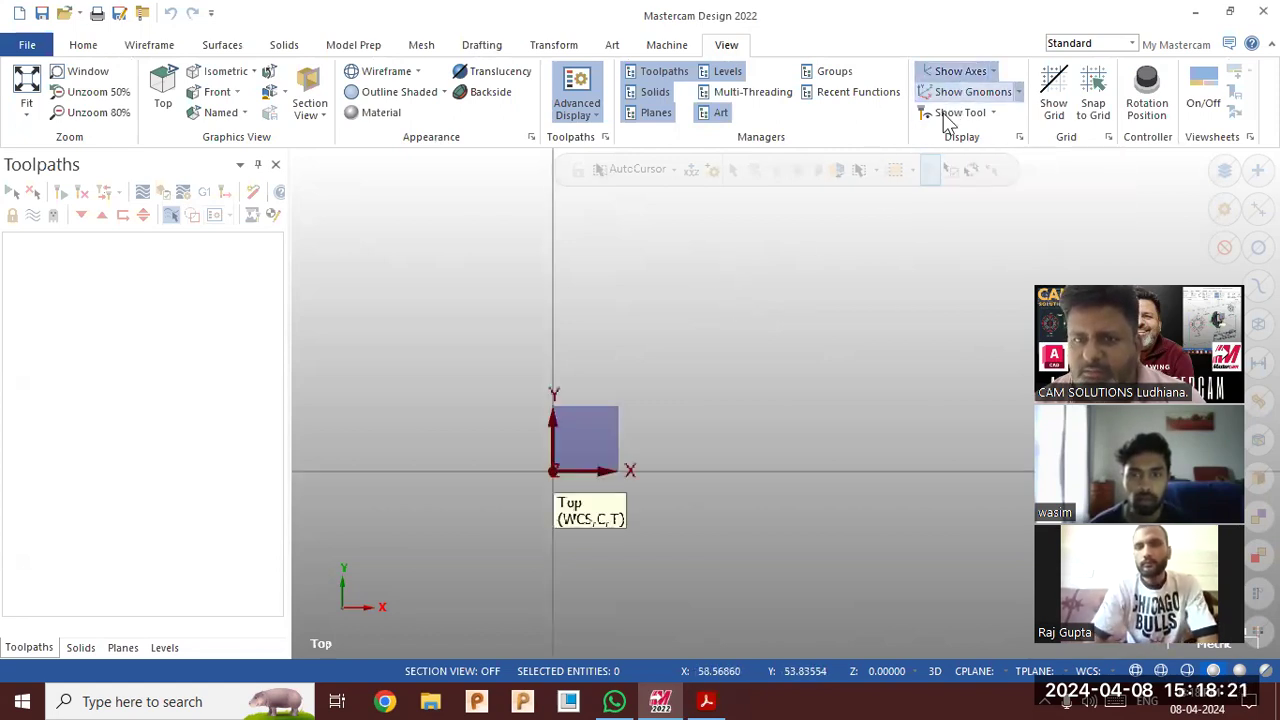
View the coordinate axes in the Isometric (WCS) view and return to the Top (WCS) view
right_click(628, 330)
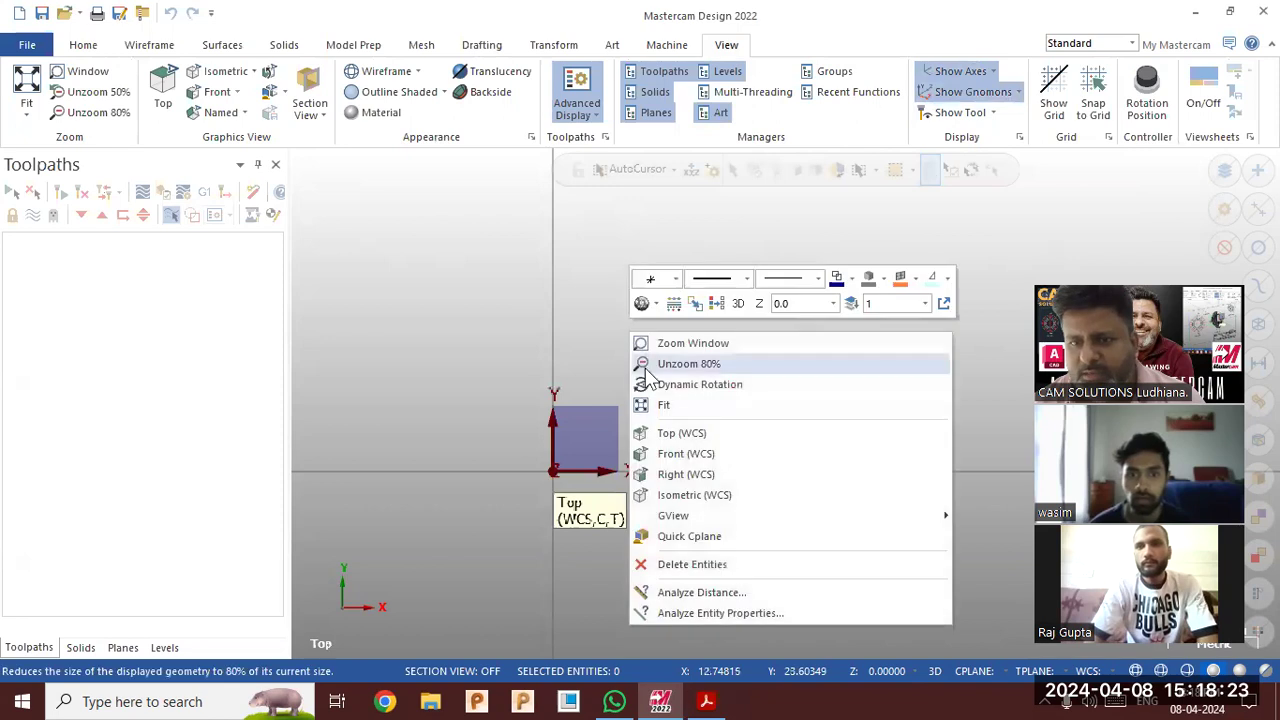
click(690, 490)
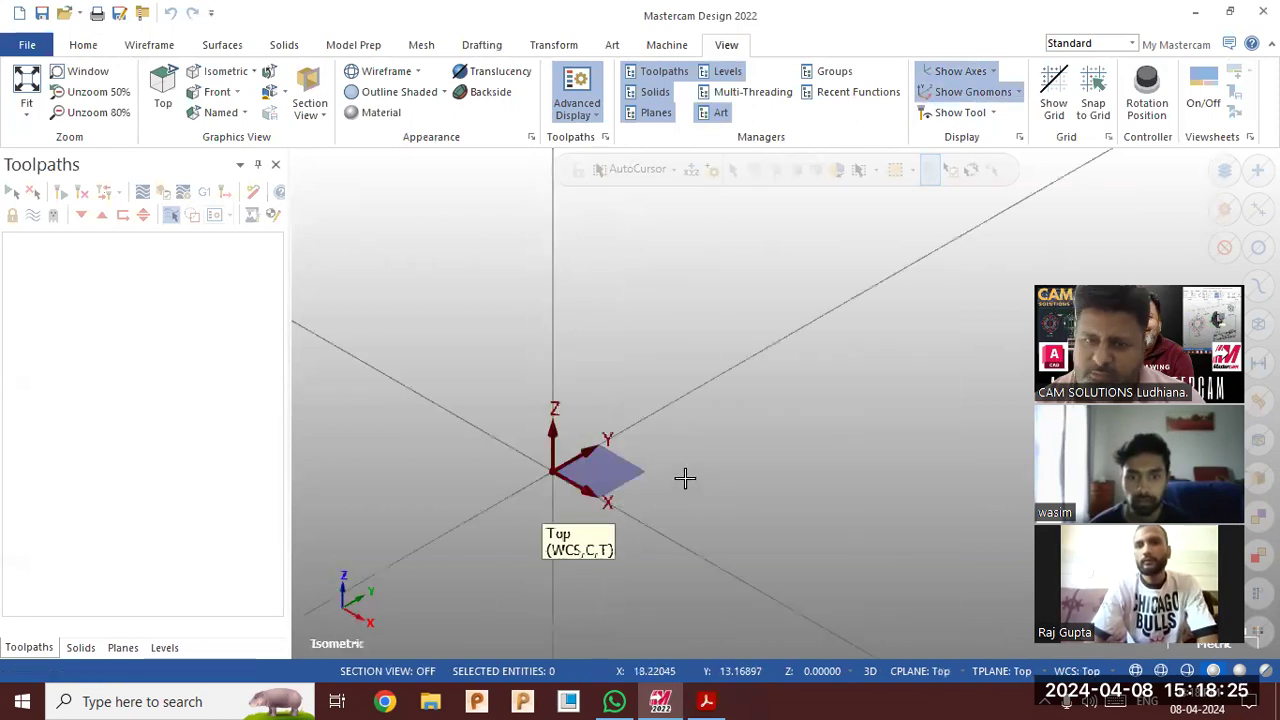
right_click(663, 331)
click(705, 431)
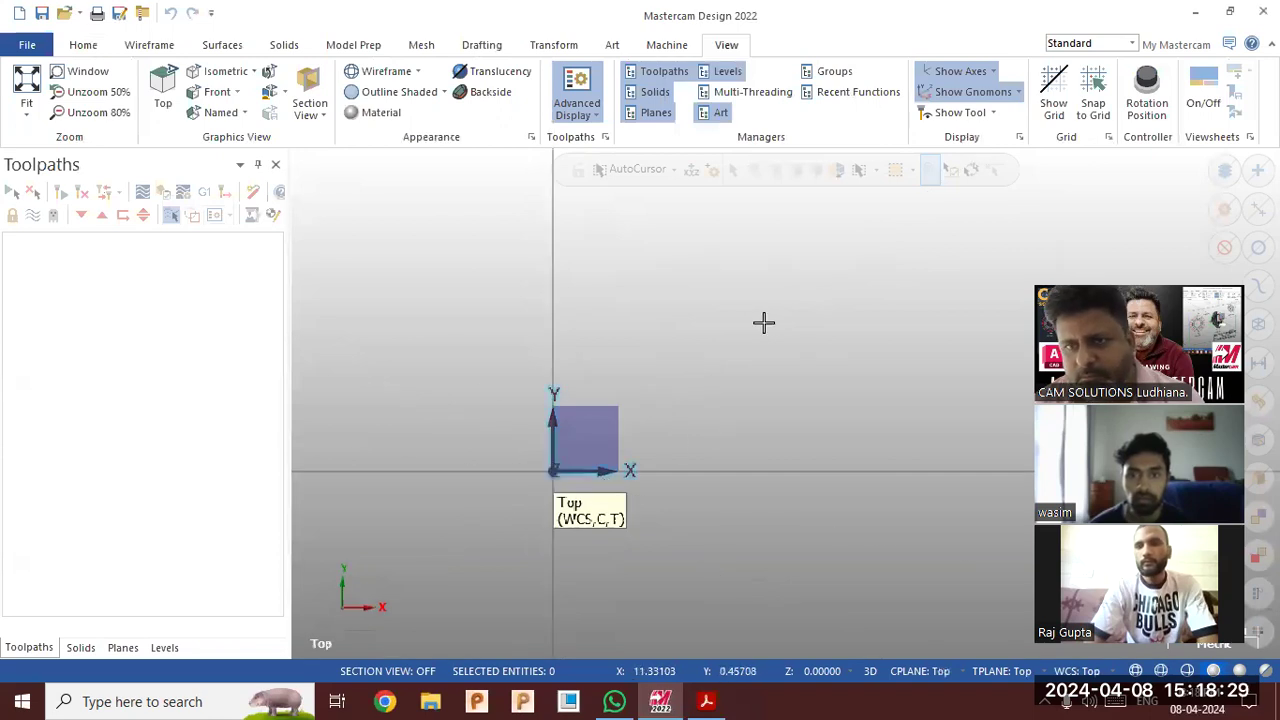
Hide the axes and gnomons once more and show them again in the Top view
click(930, 76)
click(945, 91)
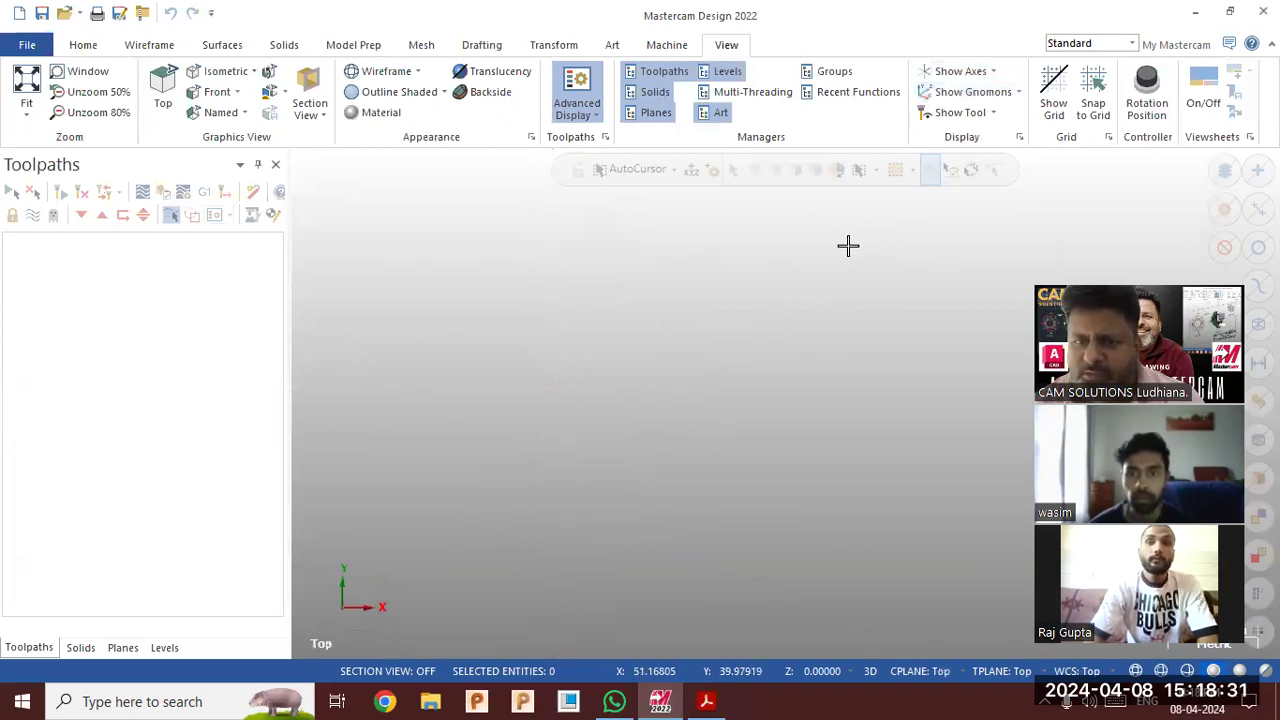
click(955, 71)
click(945, 91)
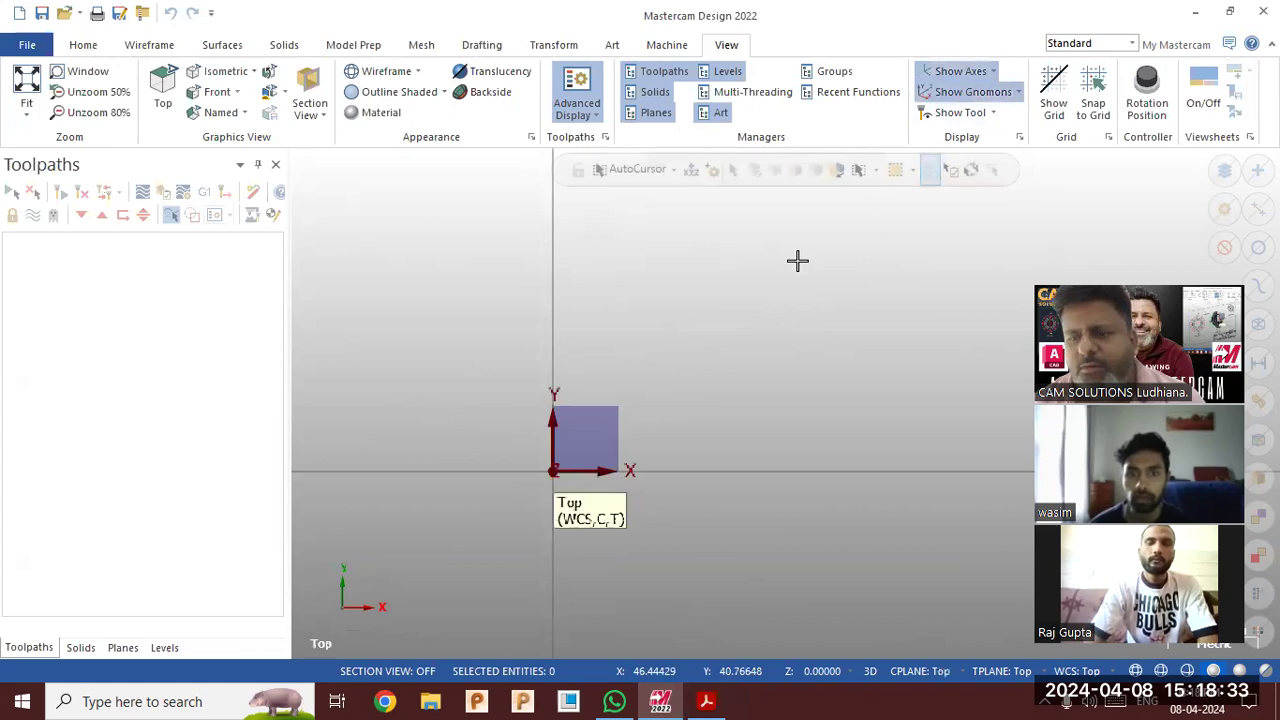
Switch the displayed axes to the isometric orientation again and restore the Top view
right_click(630, 306)
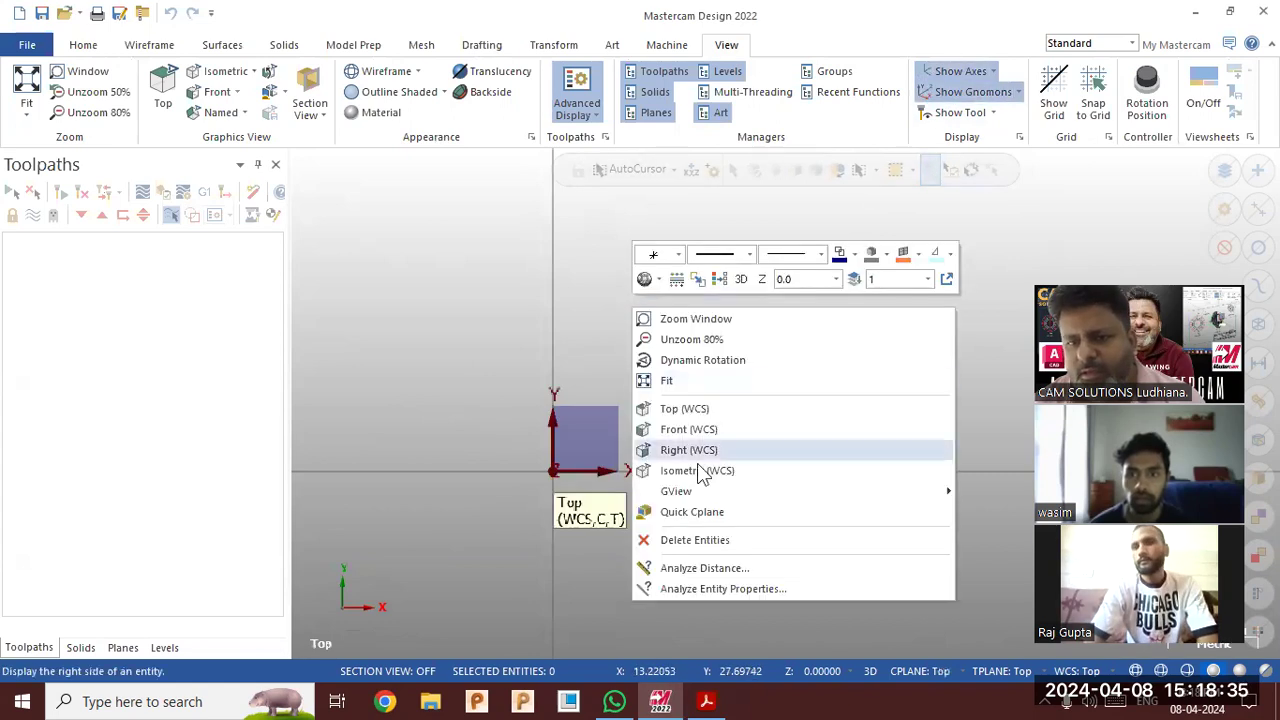
click(686, 463)
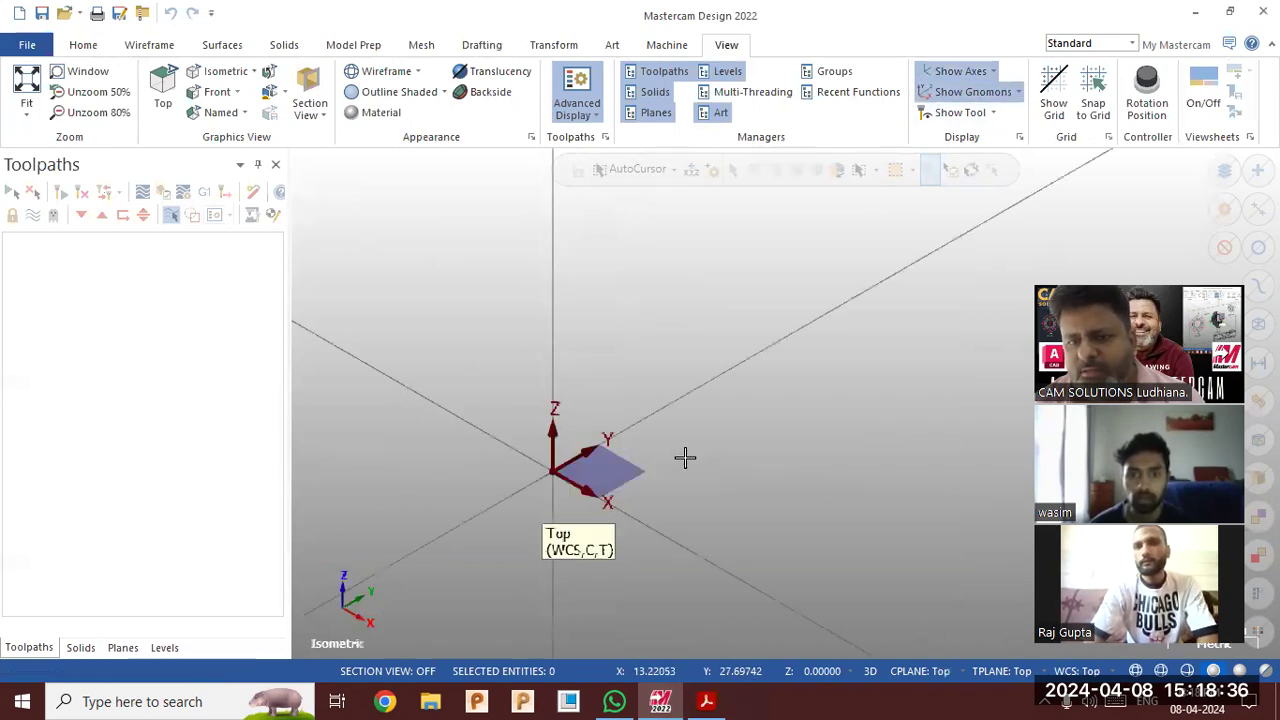
right_click(640, 301)
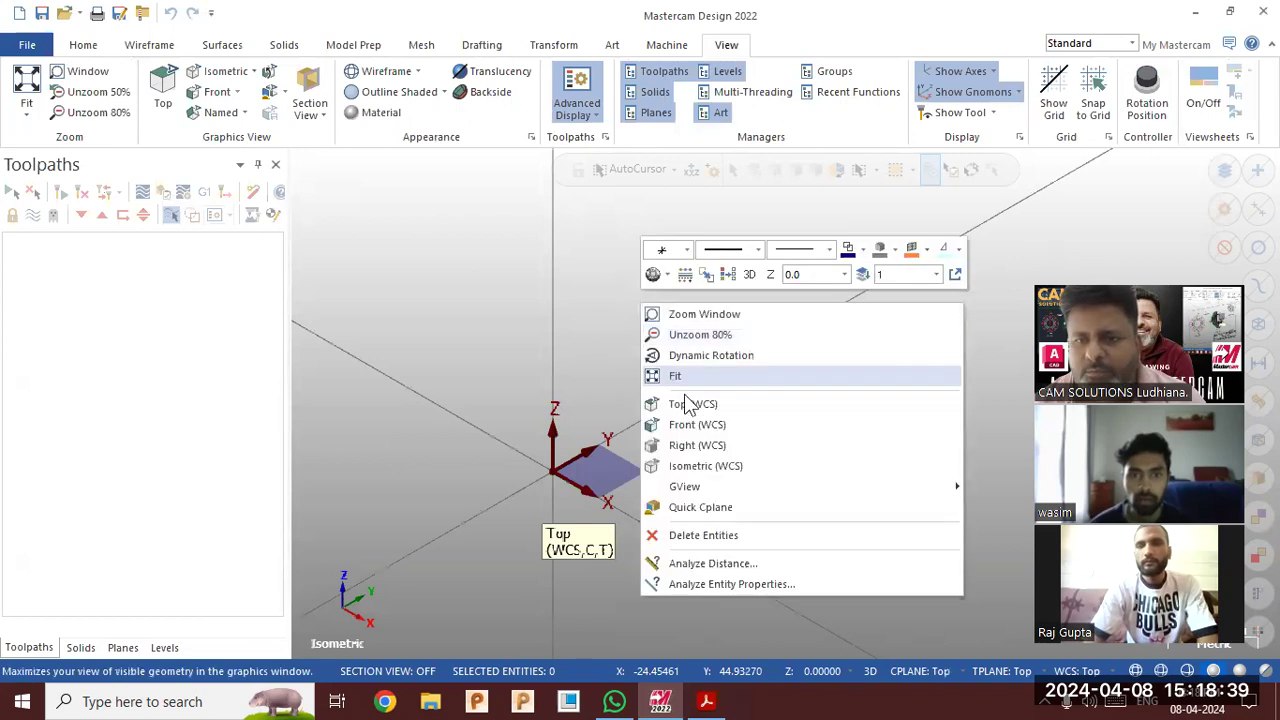
click(686, 402)
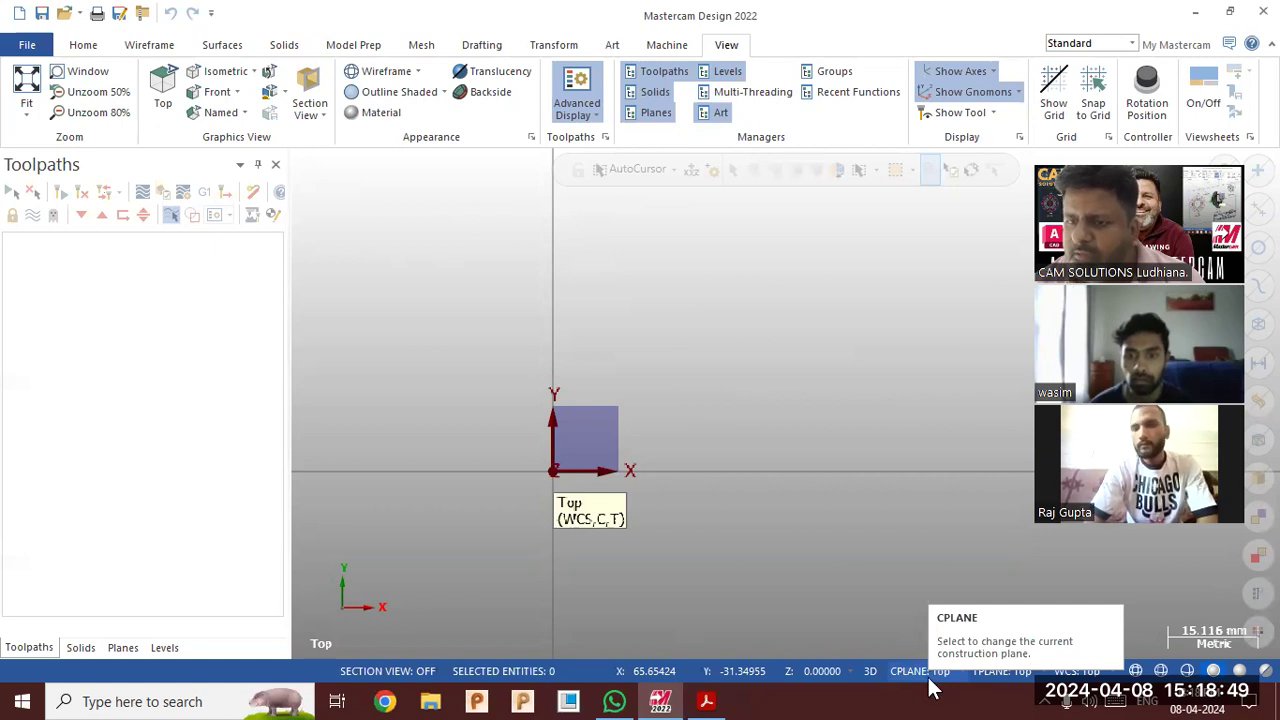
Examine the available construction planes without changing the current one and reset the view to Top (WCS)
click(929, 678)
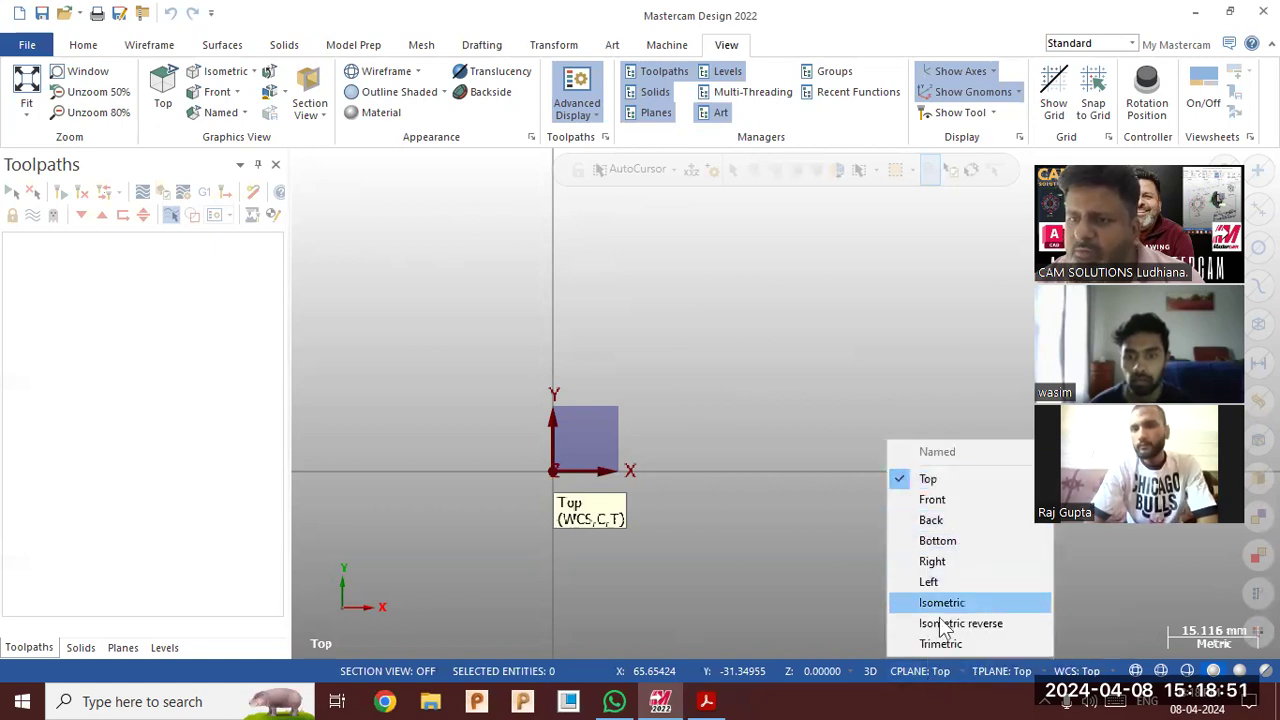
click(805, 610)
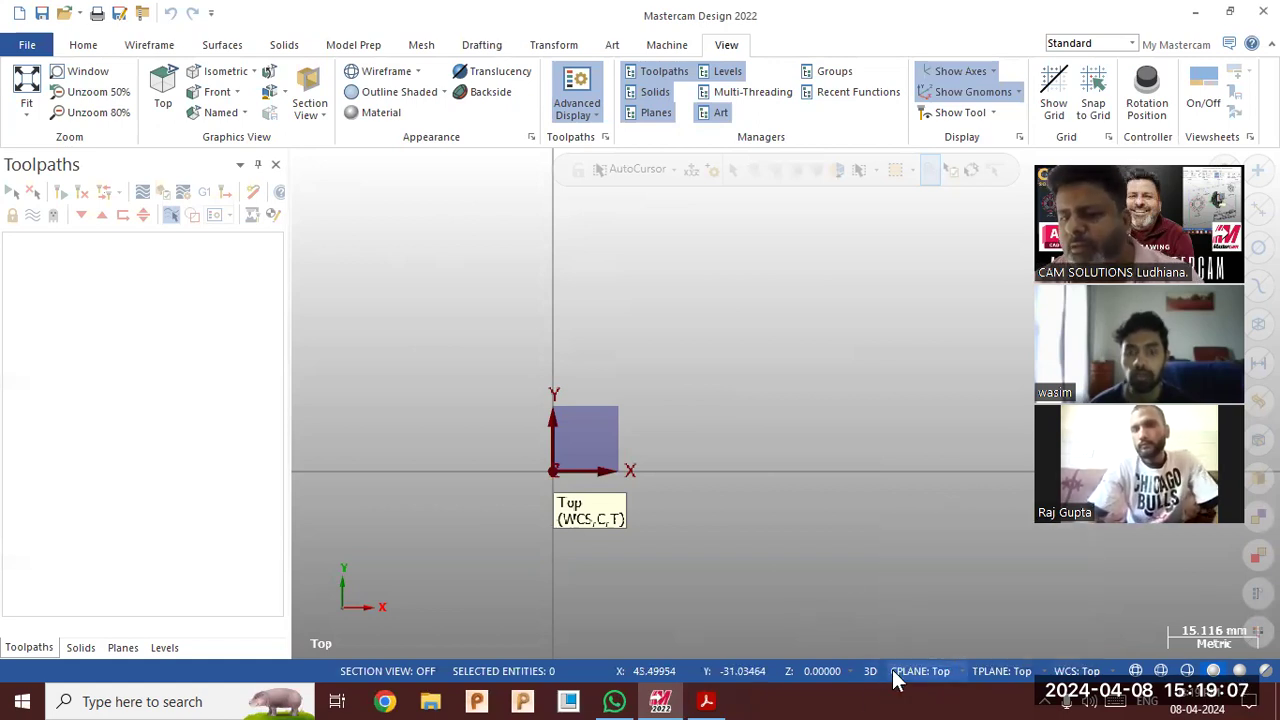
right_click(712, 262)
click(758, 369)
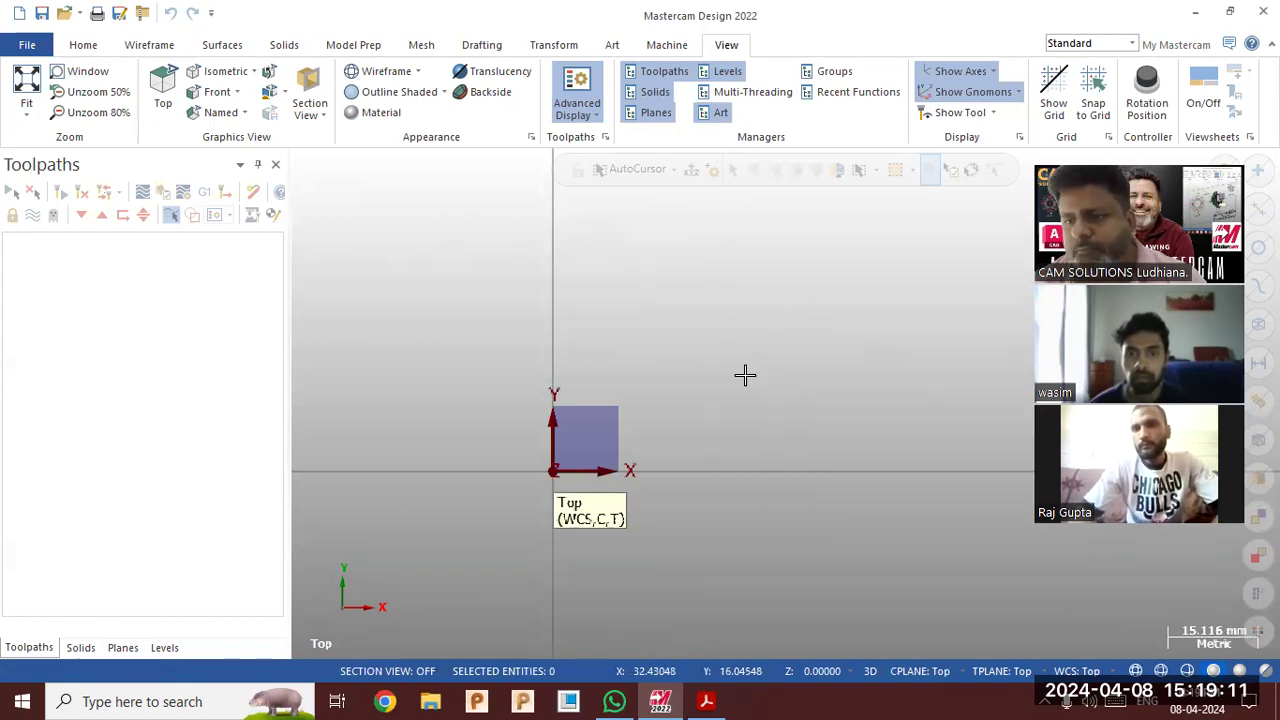
Draw two trial circles of about 10 mm radius and a rectangle about 12.3 by 15.7 mm around the origin
click(158, 46)
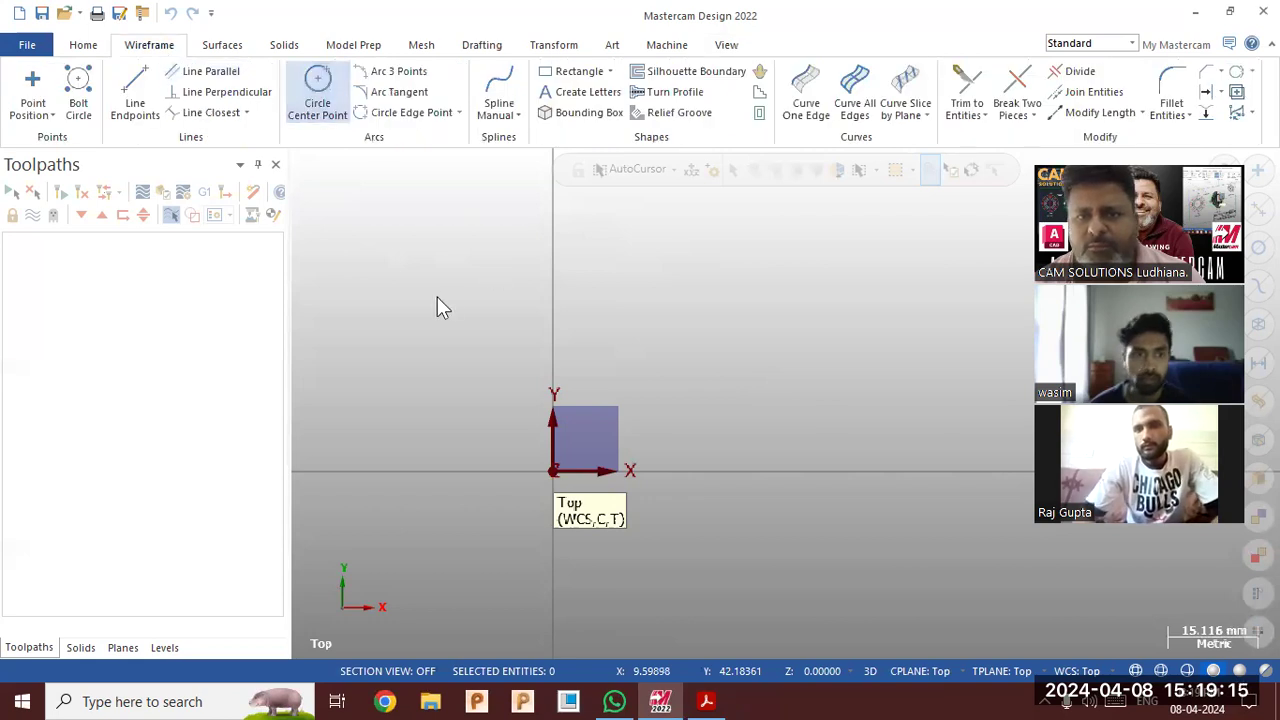
click(681, 346)
click(637, 389)
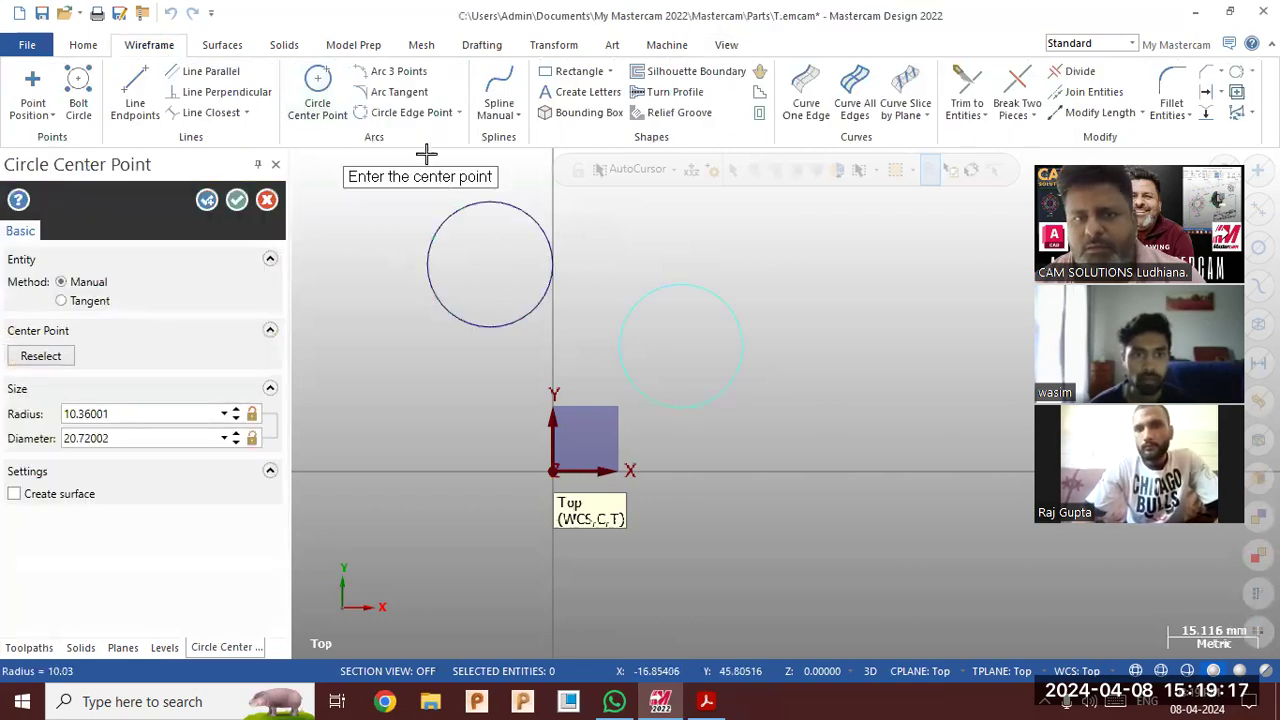
click(554, 78)
Inspect the trial circles and rectangle from an angle, return to the Top view, and discard all of them
middle_drag(786, 404, 454, 424)
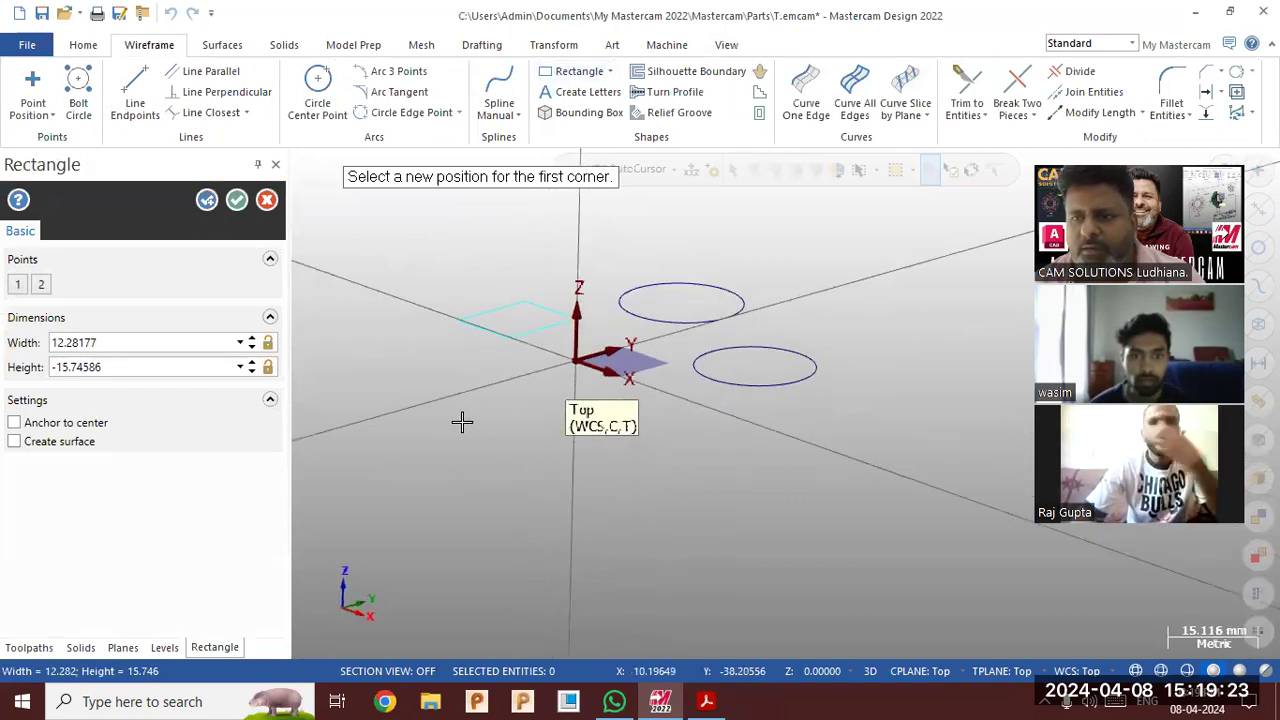
middle_drag(569, 473, 734, 352)
right_click(742, 336)
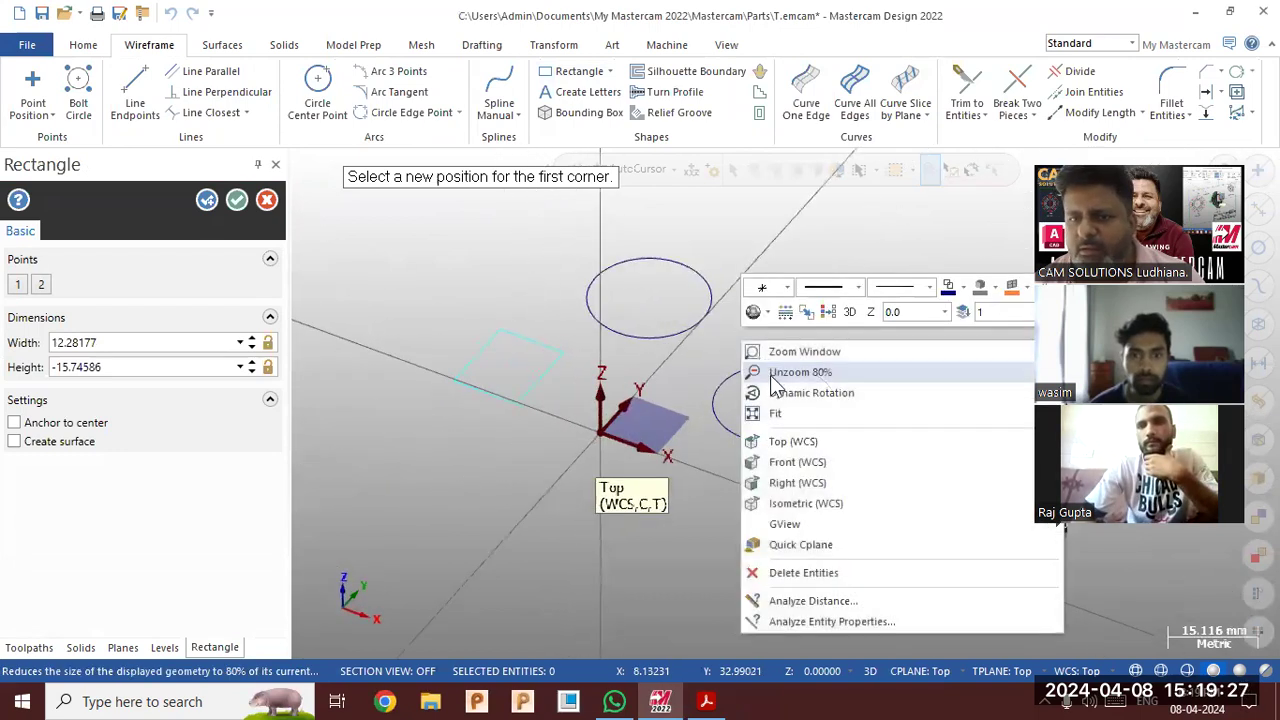
click(786, 441)
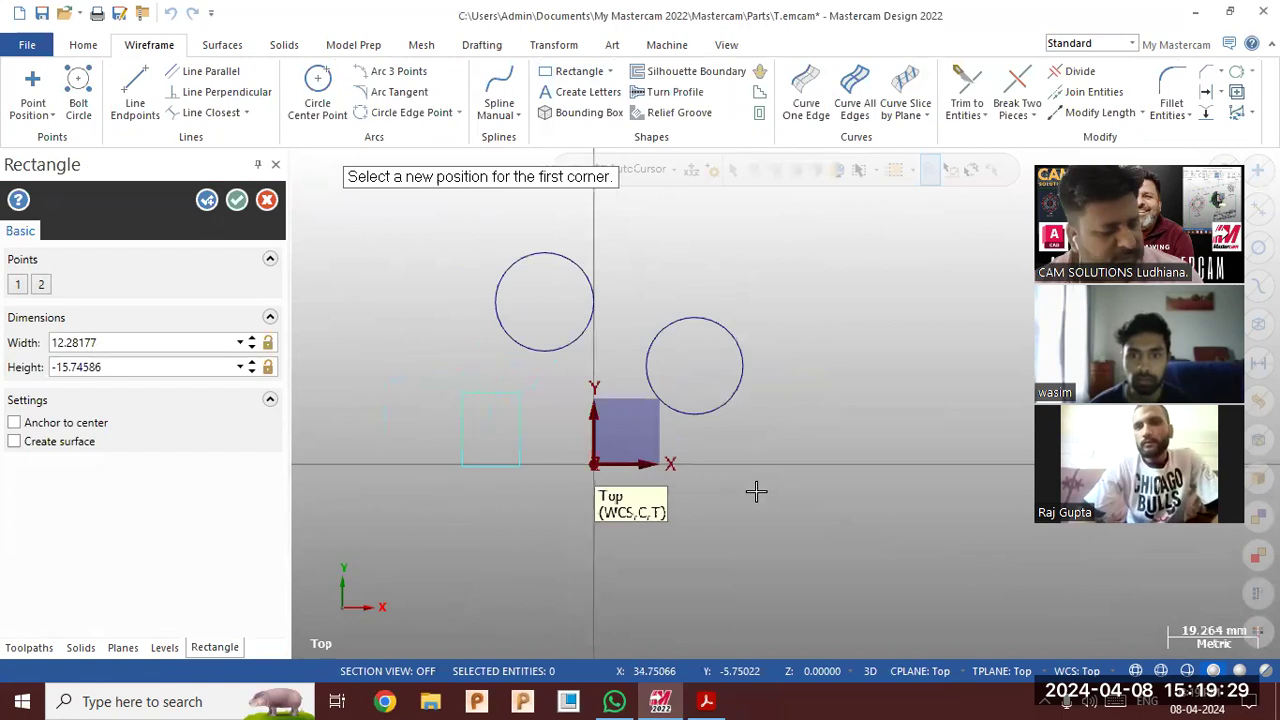
key(Escape)
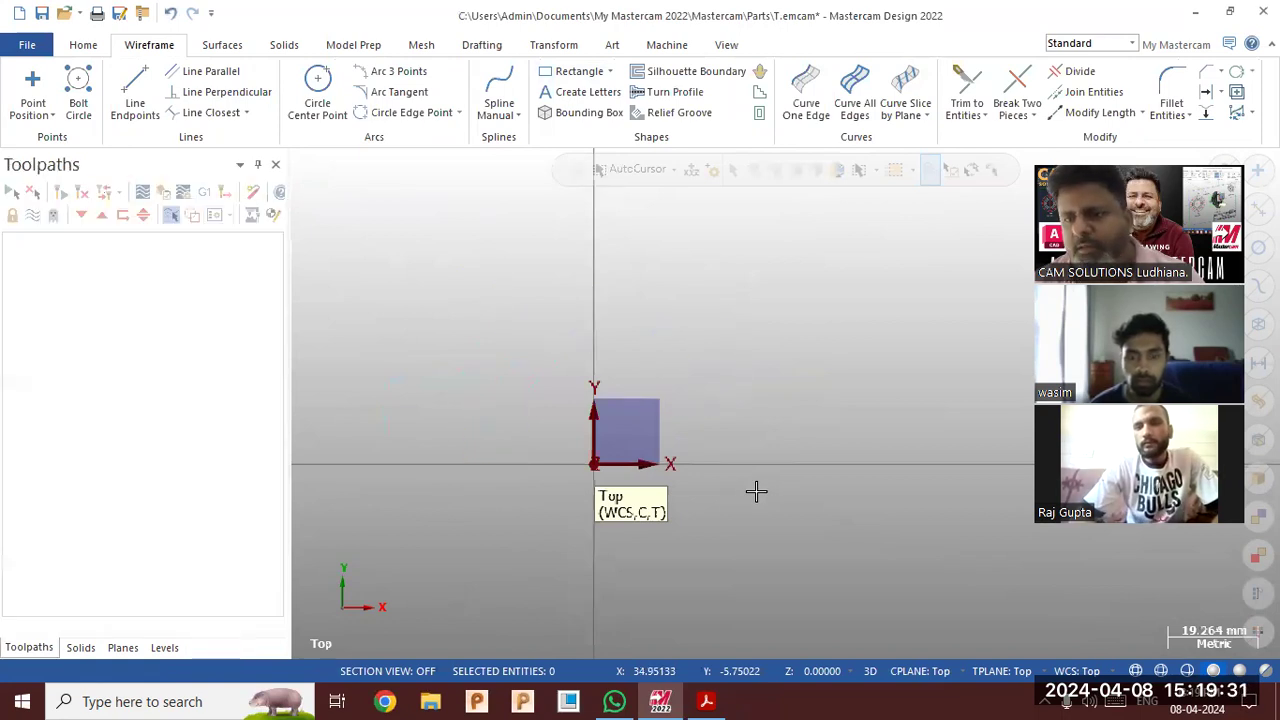
Set the current system configuration to the Inch file mcamx.config
scroll(626, 357, up, 3)
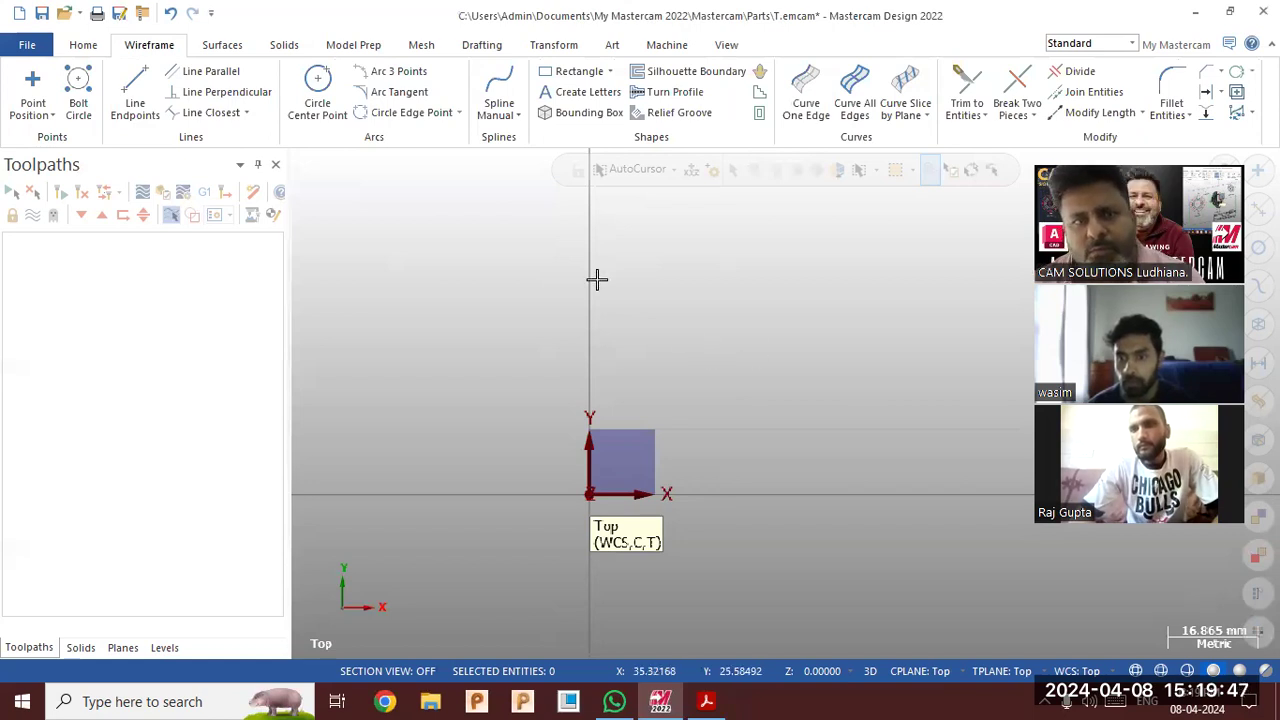
click(27, 45)
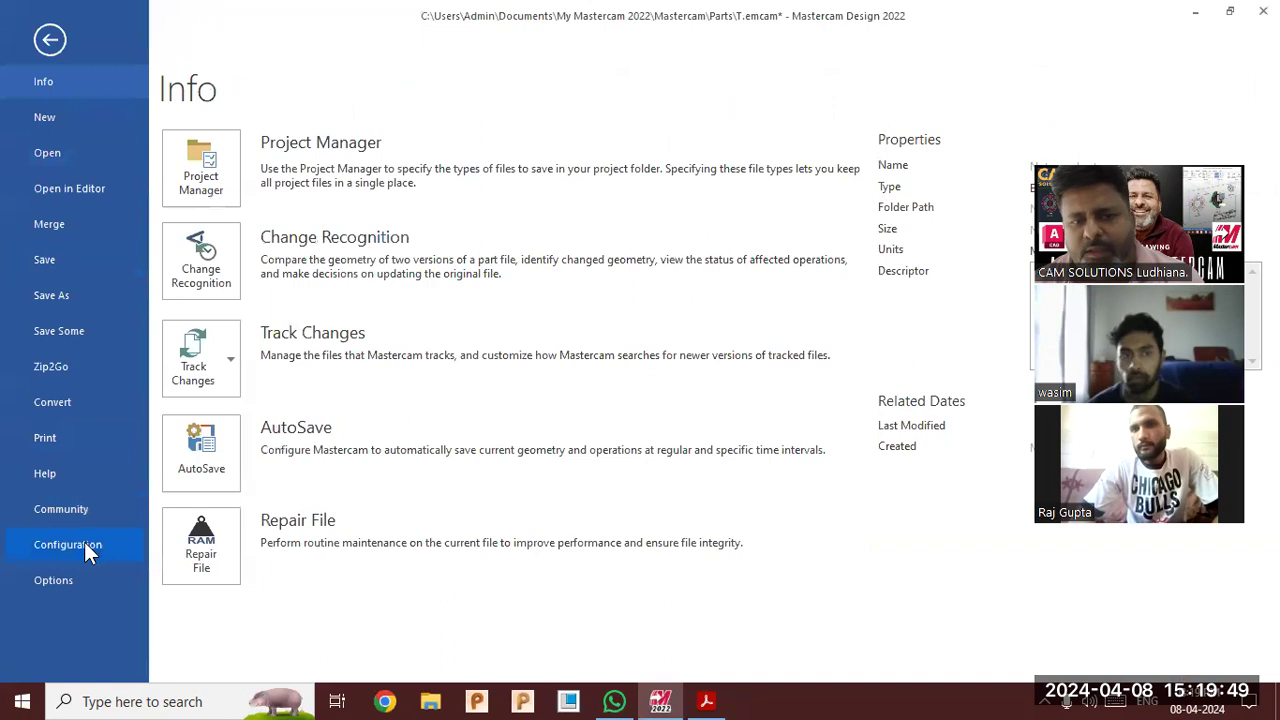
click(84, 544)
click(570, 500)
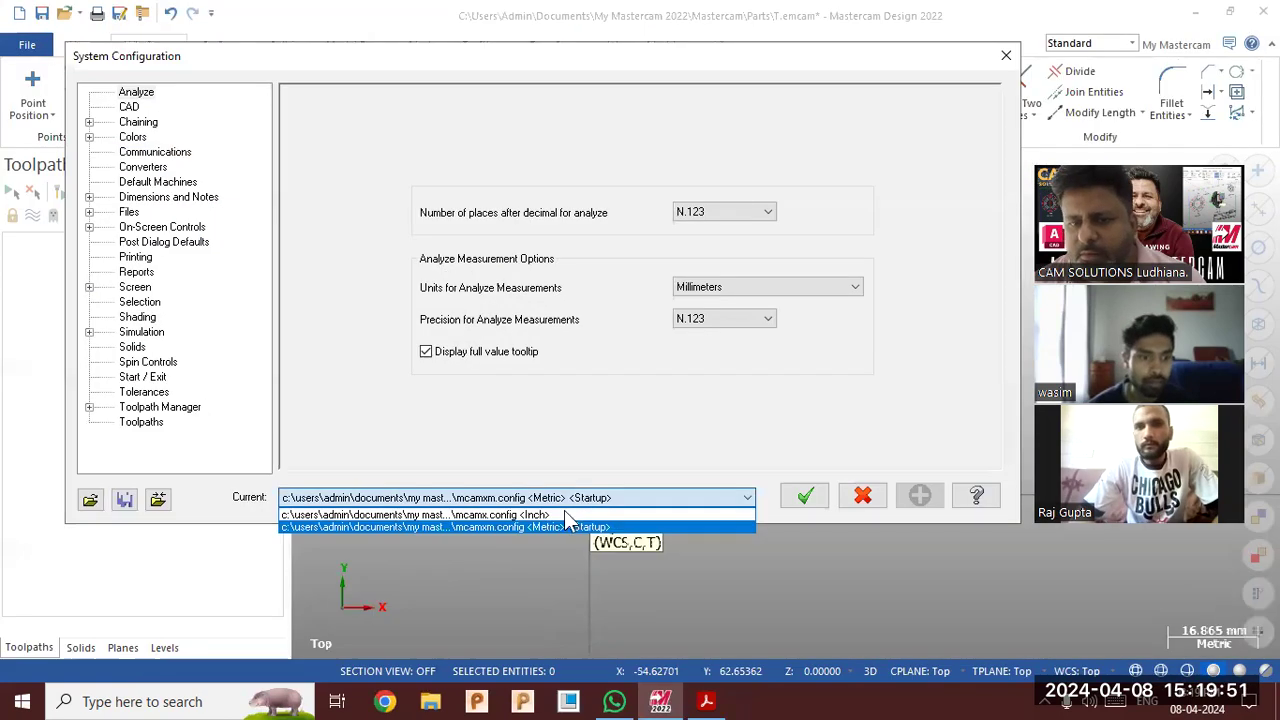
click(570, 514)
click(806, 496)
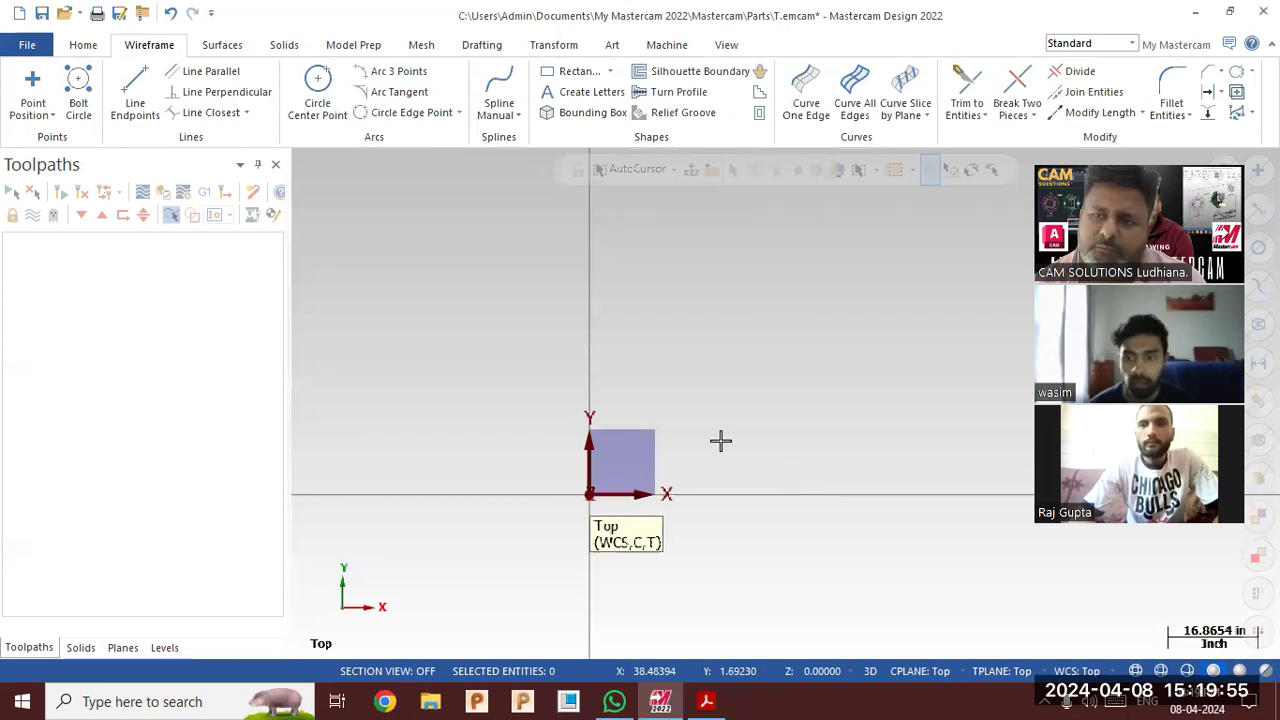
Set the current system configuration to the Metric startup file mcamxm.config
click(27, 45)
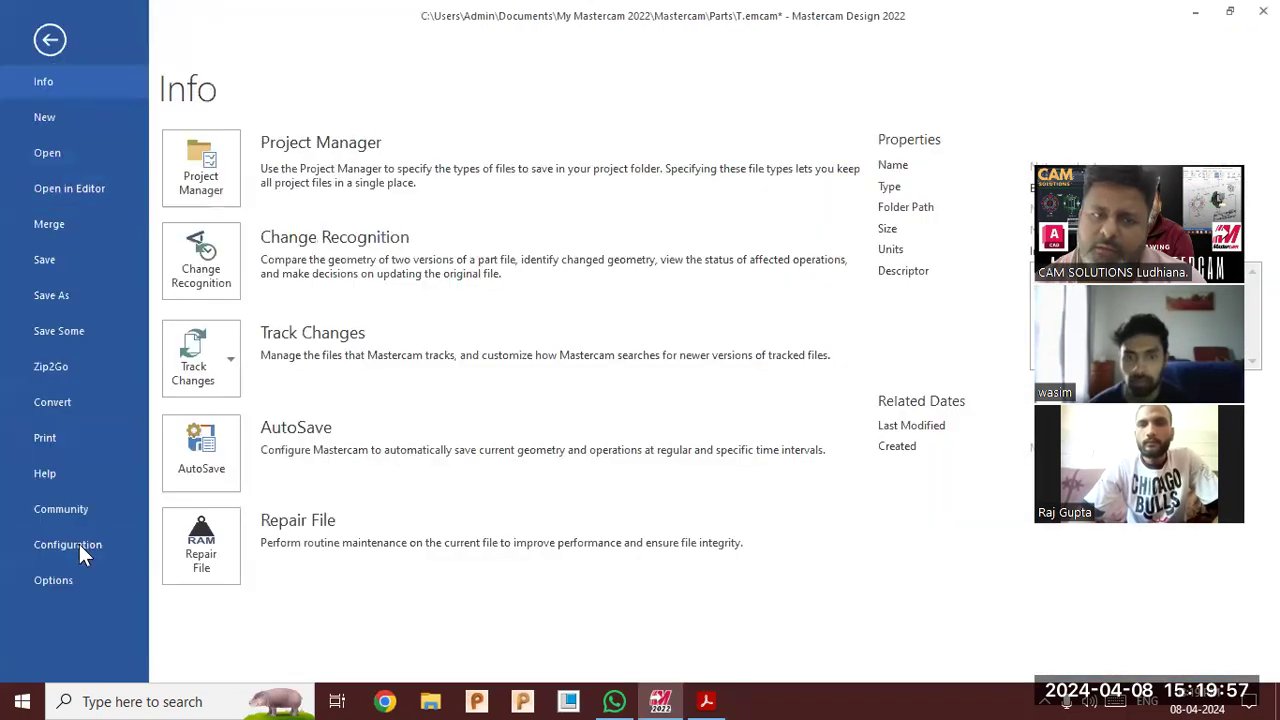
click(81, 548)
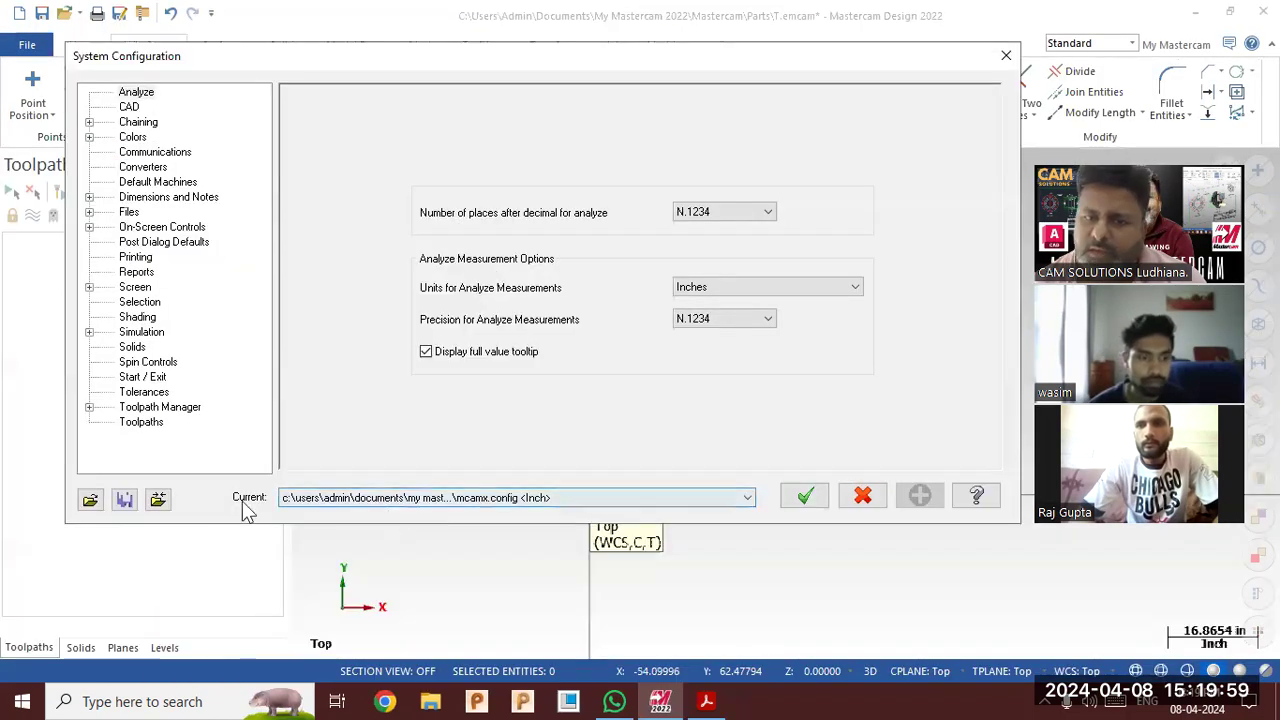
click(548, 498)
click(545, 534)
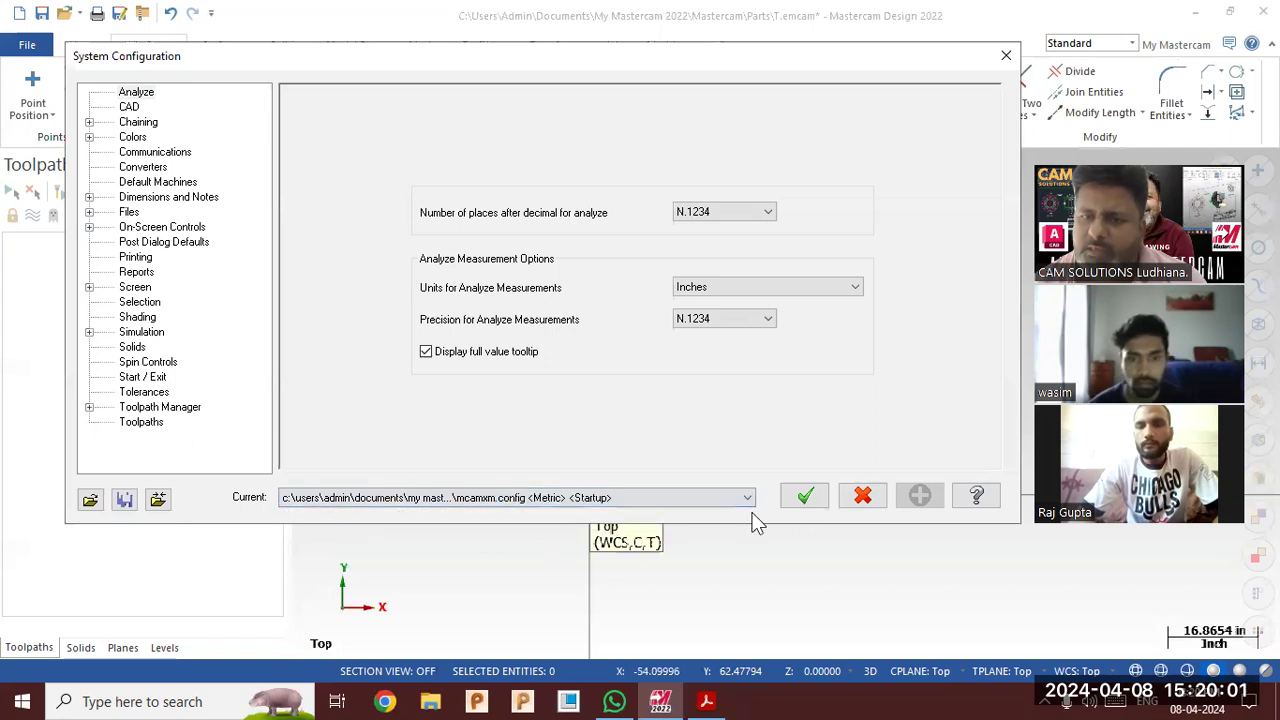
click(806, 497)
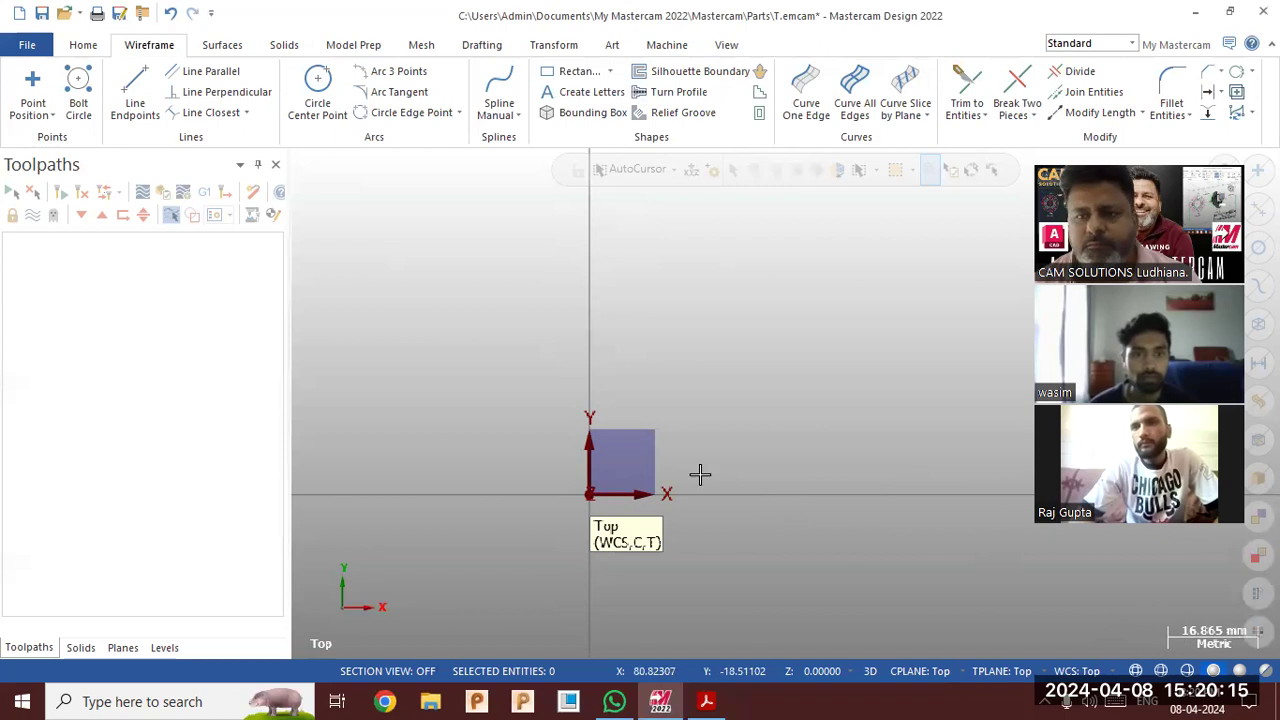
Switch to the drawing in 2d (2).pdf to read the dimensions of the 110 mm square plate
scroll(502, 316, down, 1)
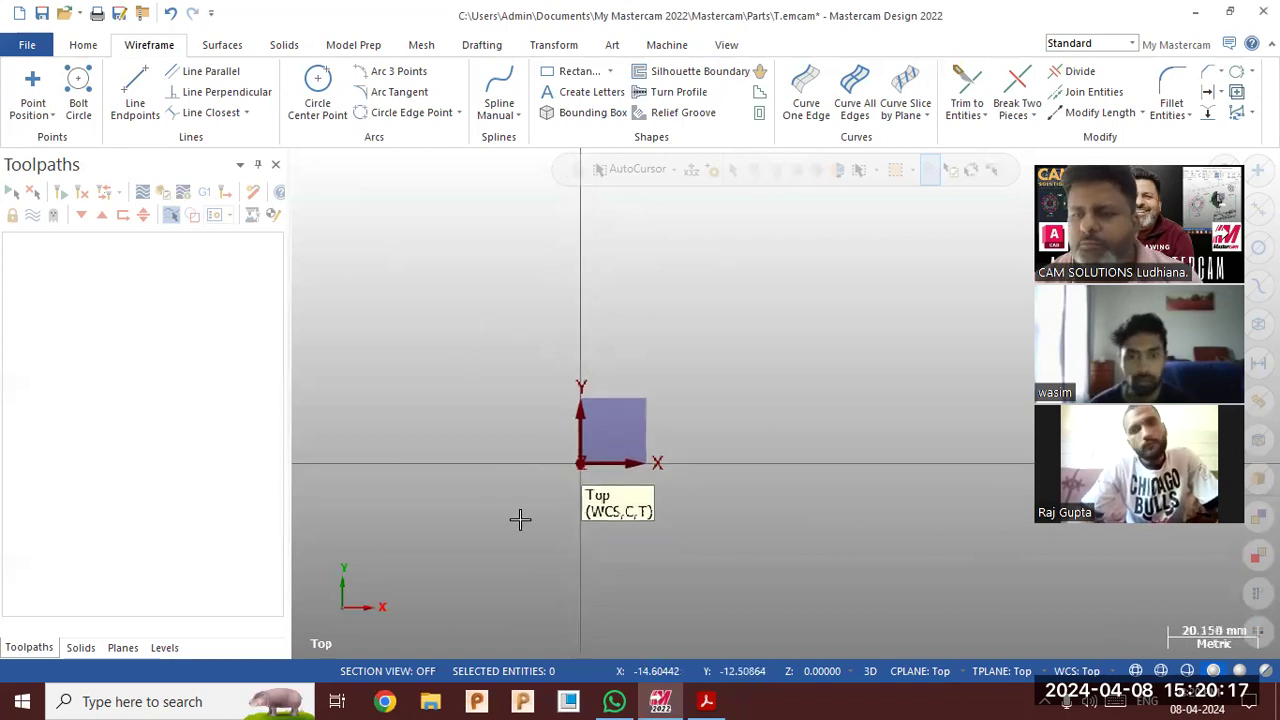
scroll(608, 523, up, 1)
scroll(706, 480, down, 1)
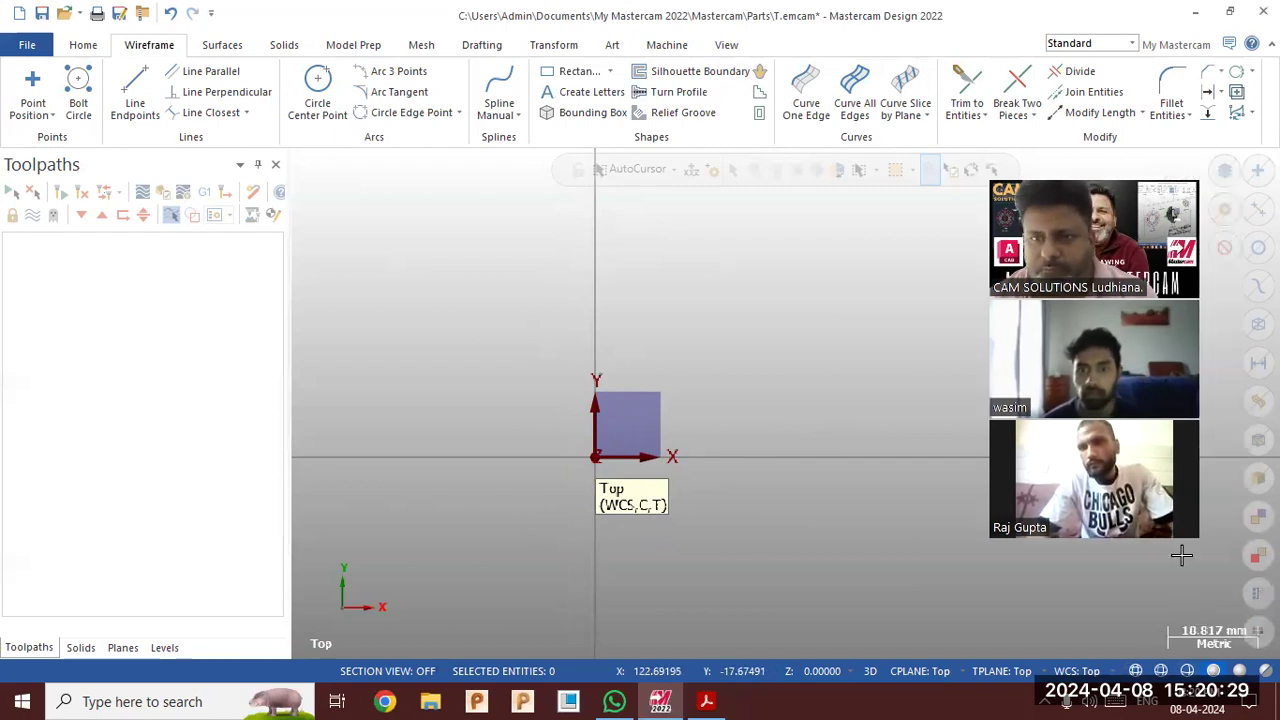
click(706, 701)
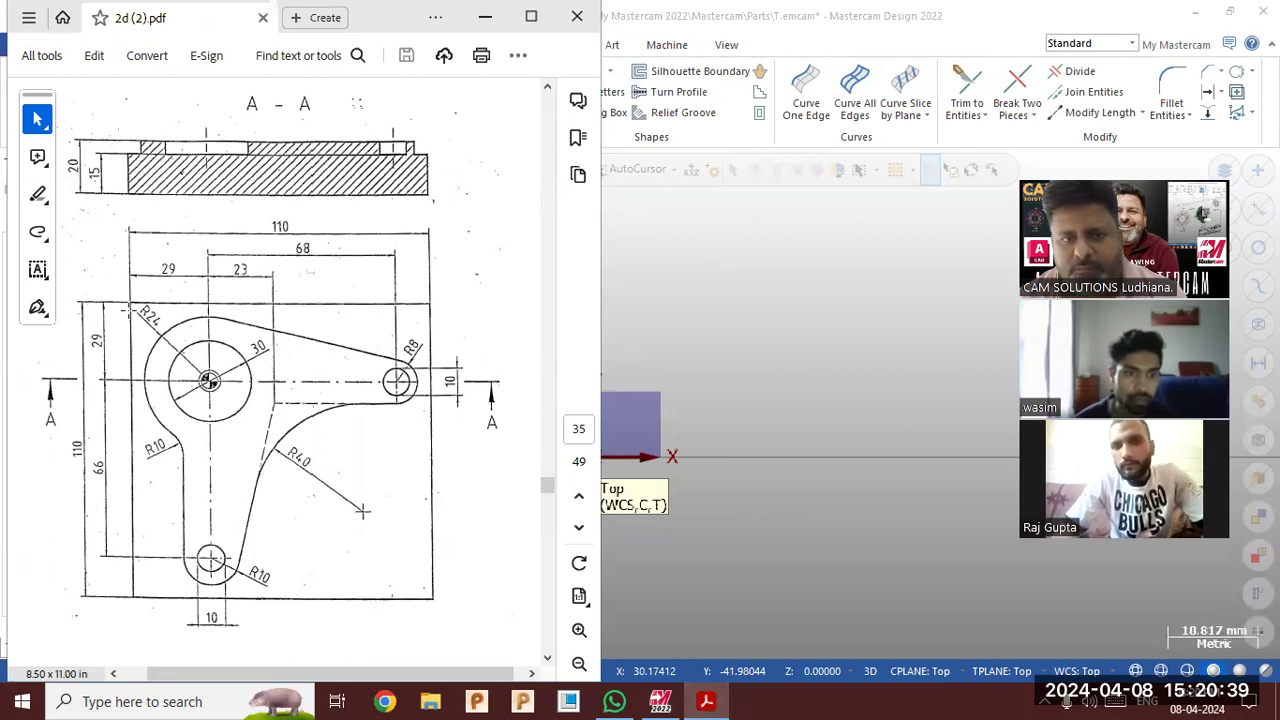
Return to Mastercam and draw a rectangle from the origin, about 54 mm wide and 44 mm high
click(946, 300)
click(575, 71)
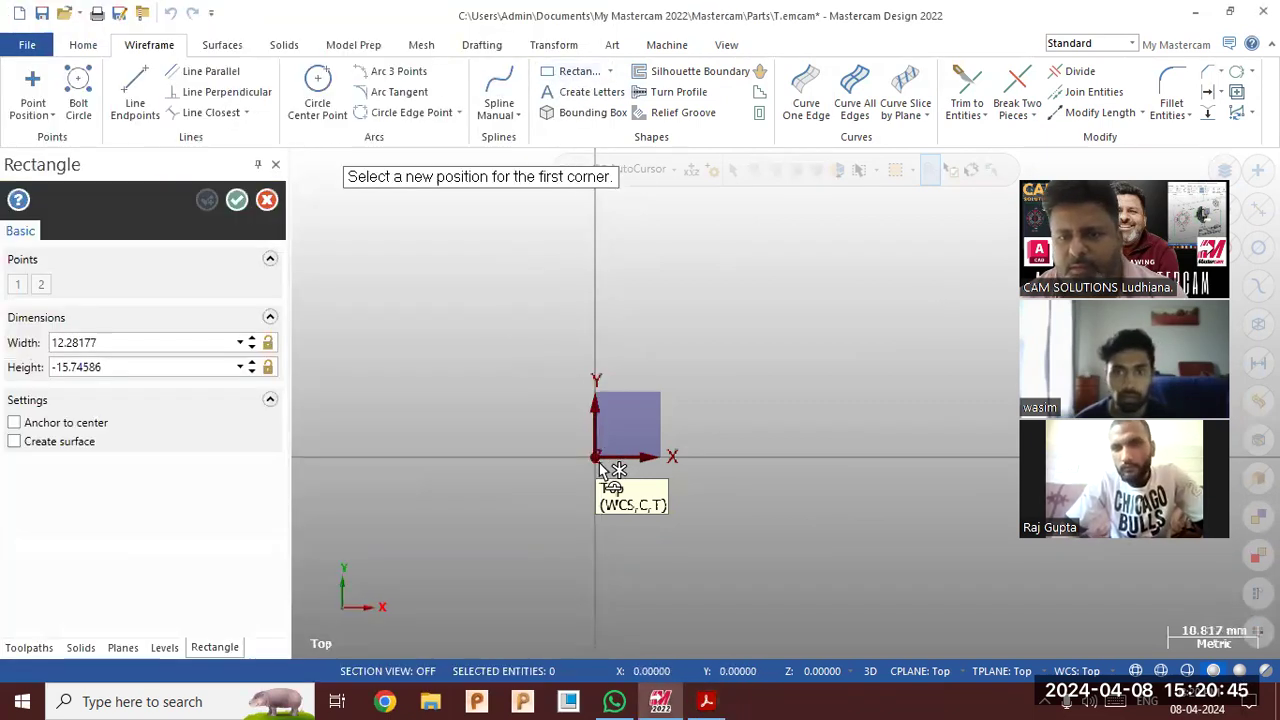
click(597, 459)
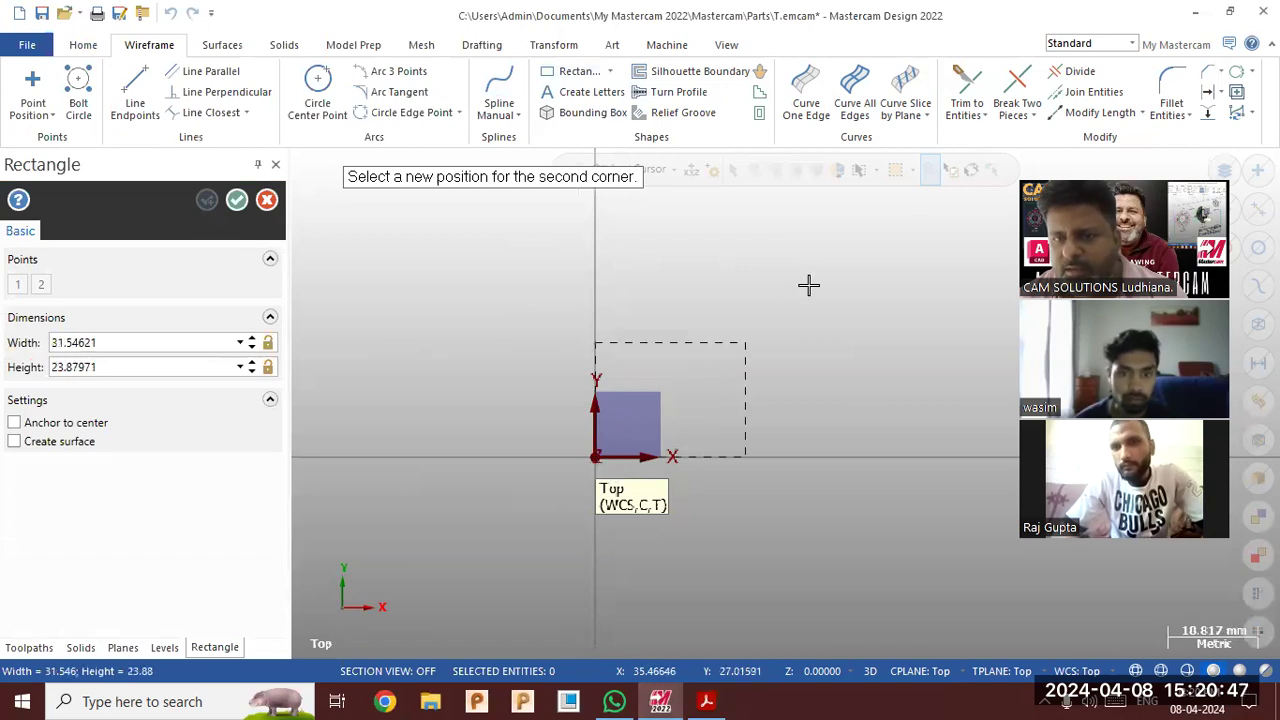
click(854, 245)
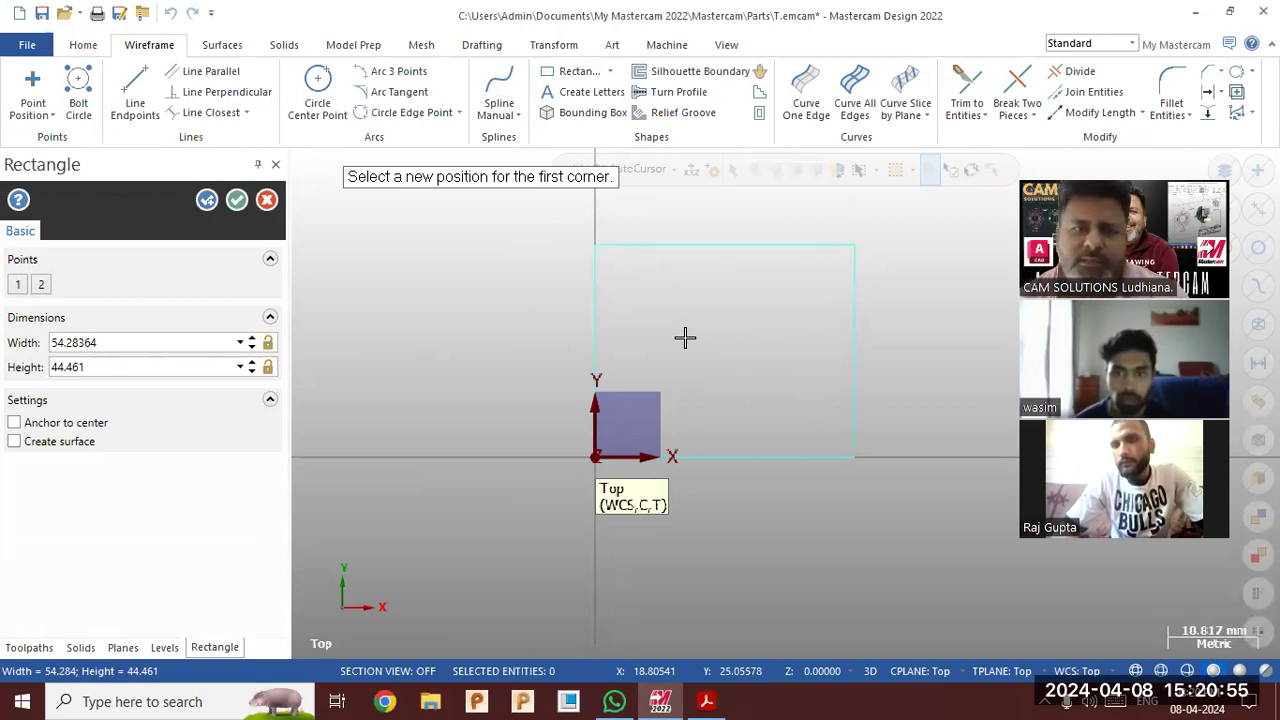
Set the rectangle's width and height to 110 mm each and accept it
click(124, 343)
text(1)
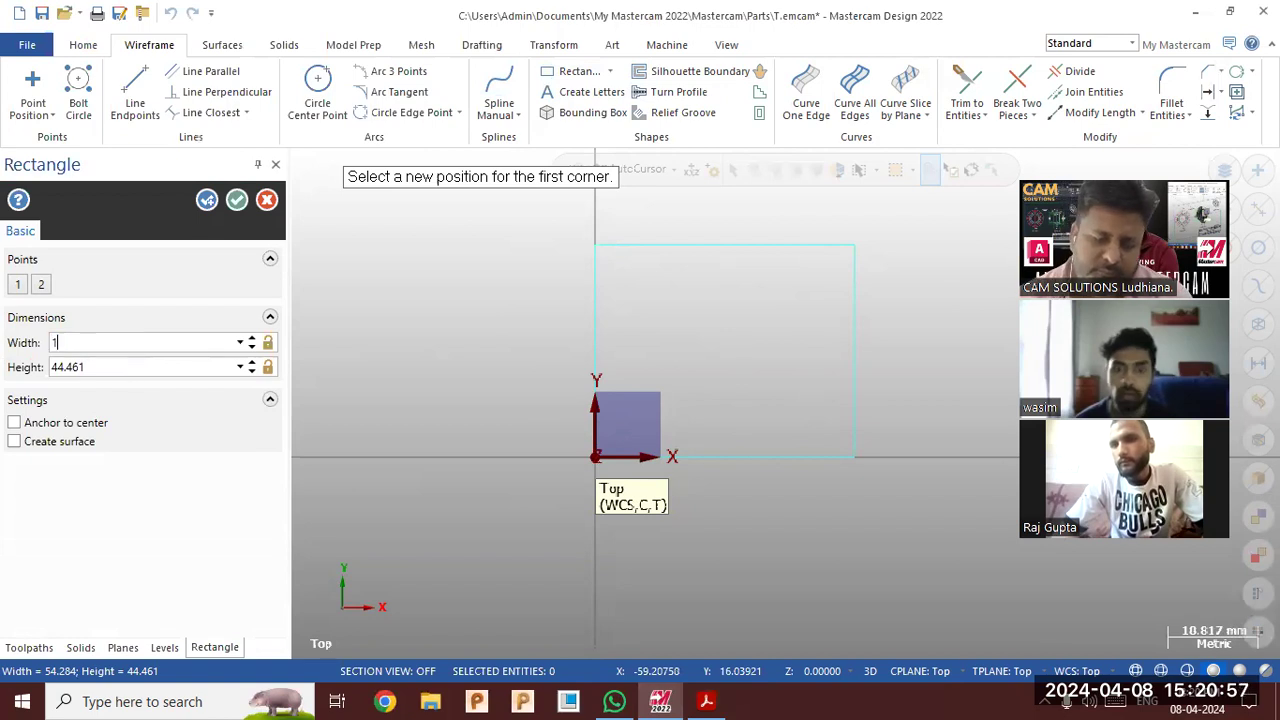
key(Return)
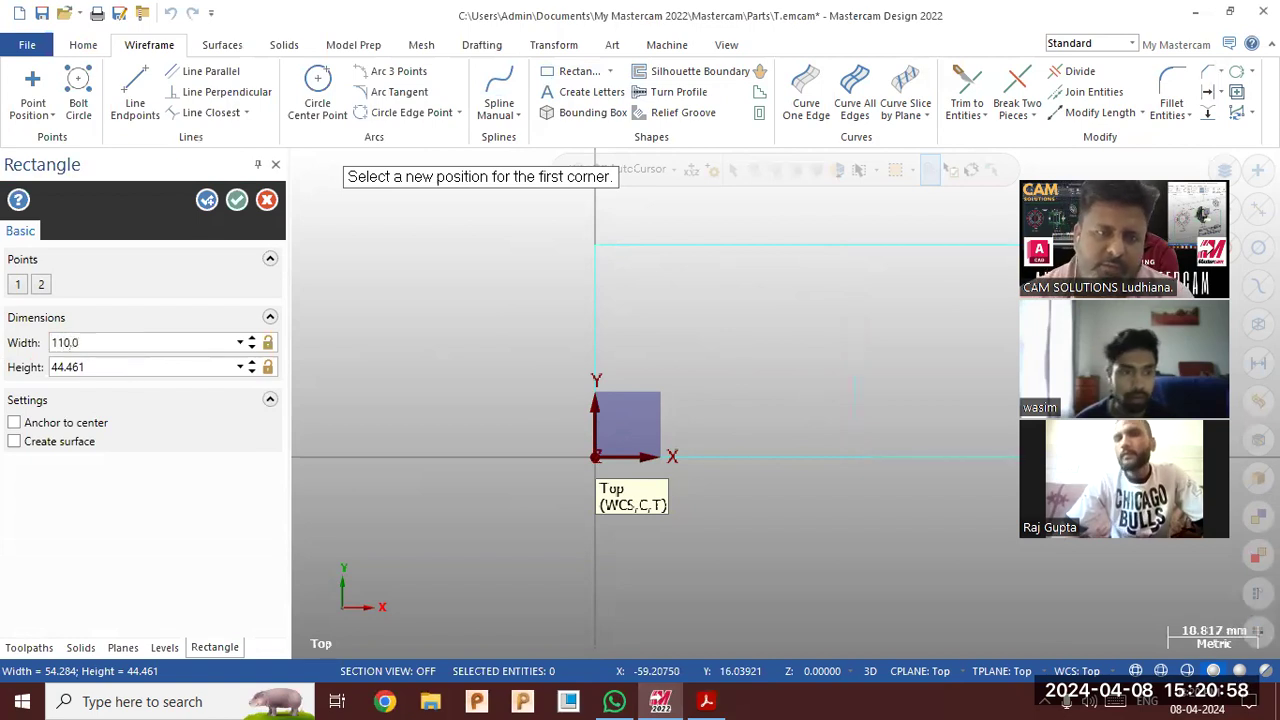
click(127, 367)
text(100)
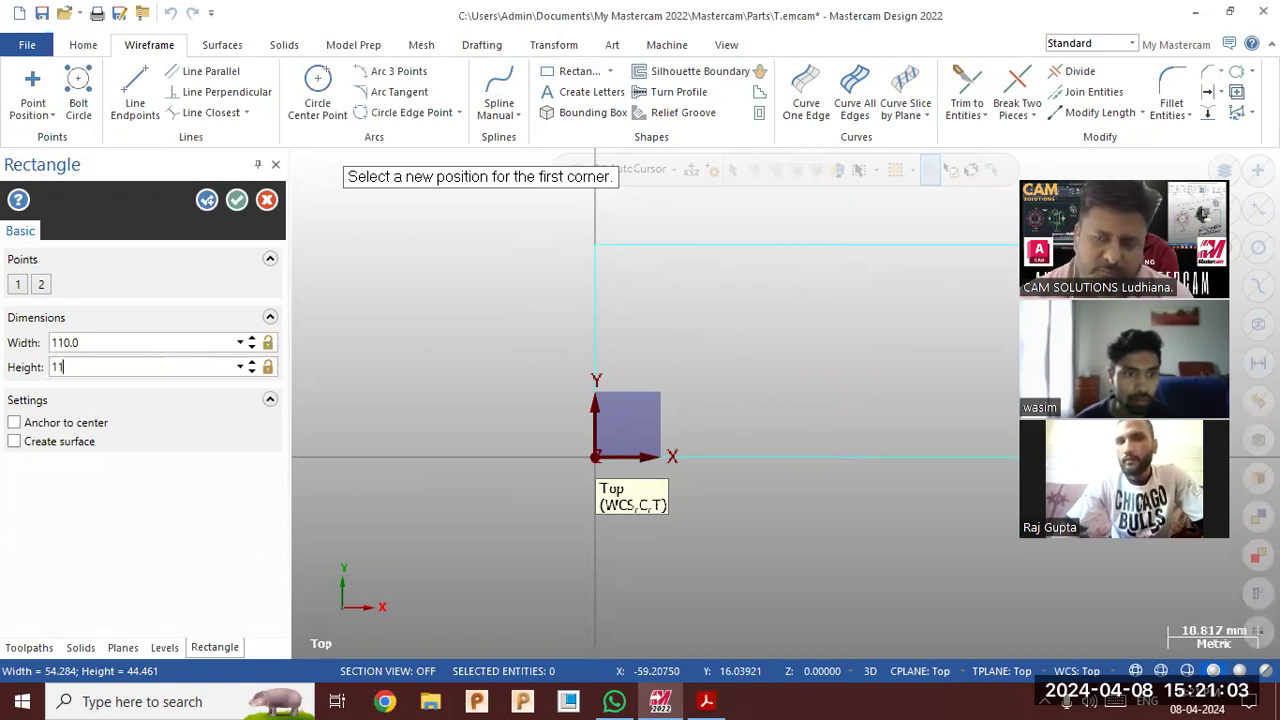
key(Return)
scroll(431, 569, down, 6)
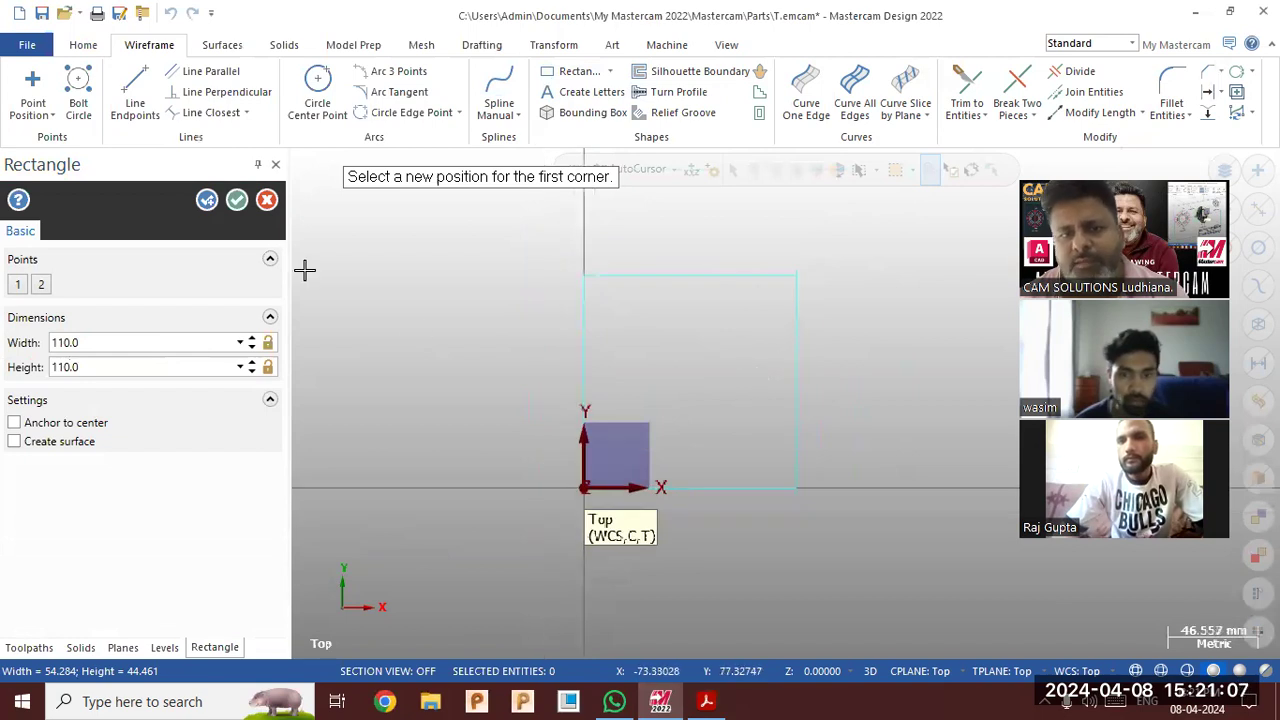
click(237, 200)
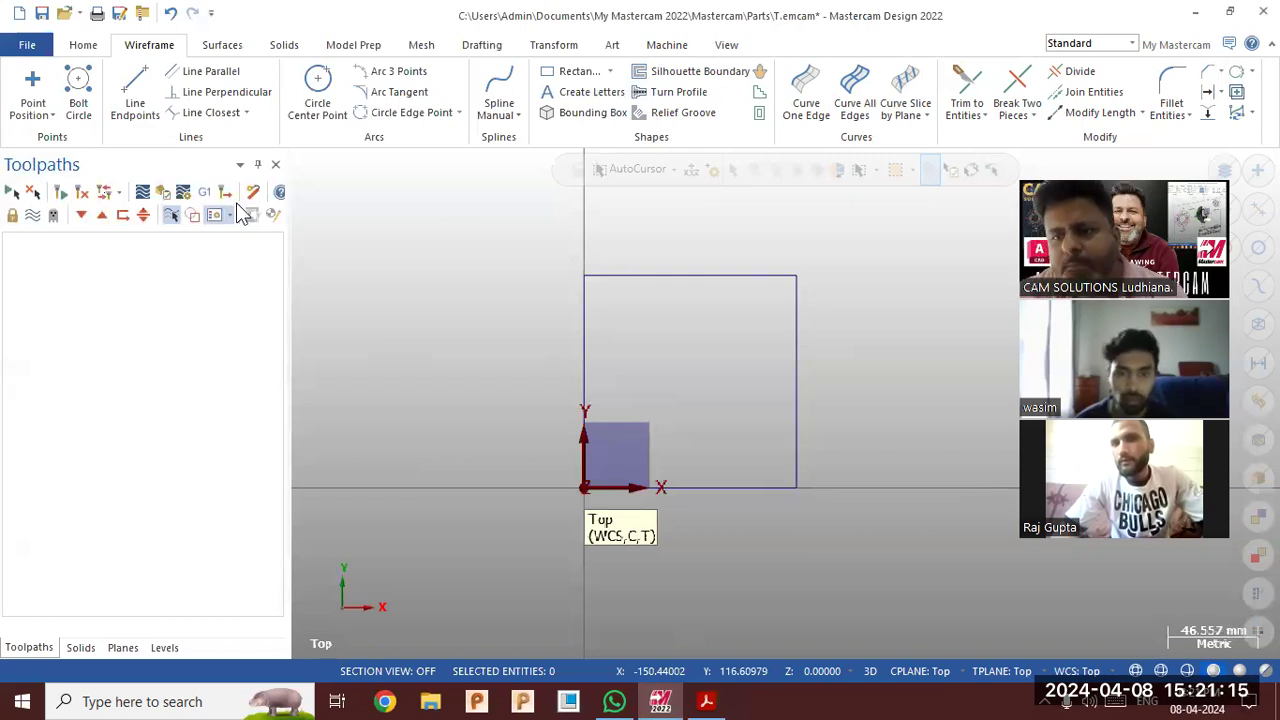
Check the hole position in the PDF drawing, then offset copies of the square's upper and left edges 29 mm inward
click(712, 697)
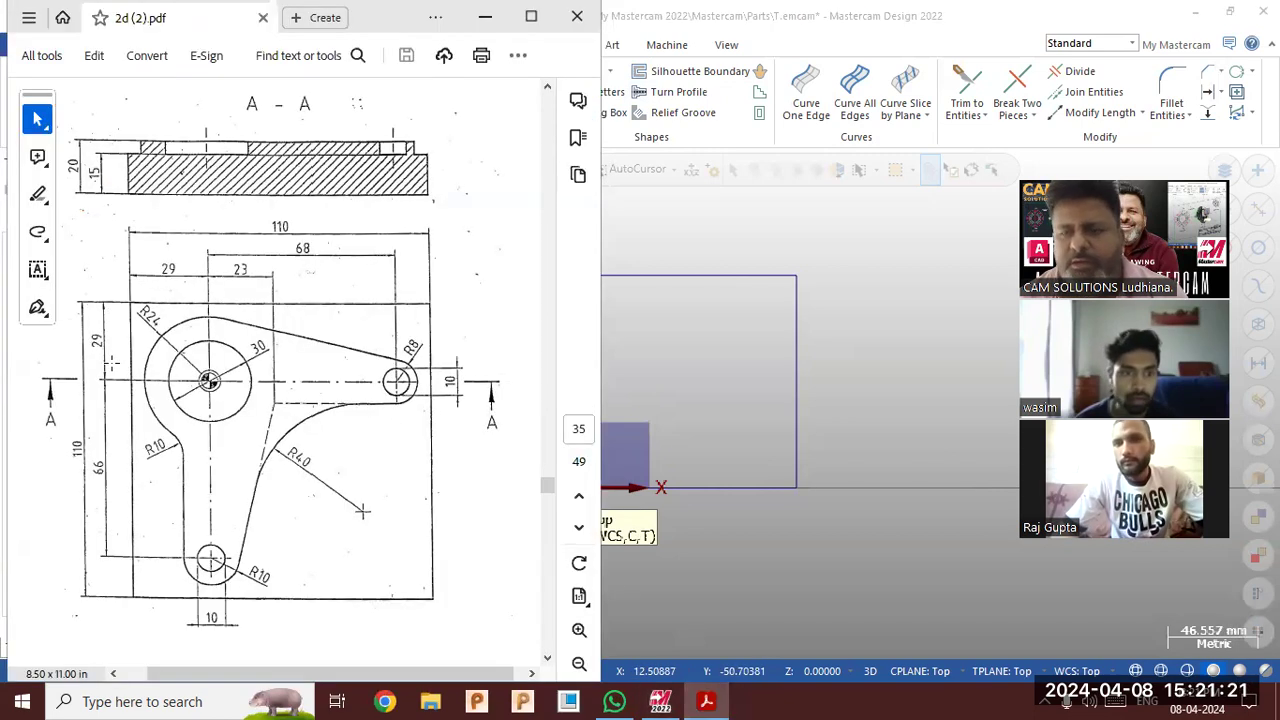
click(683, 340)
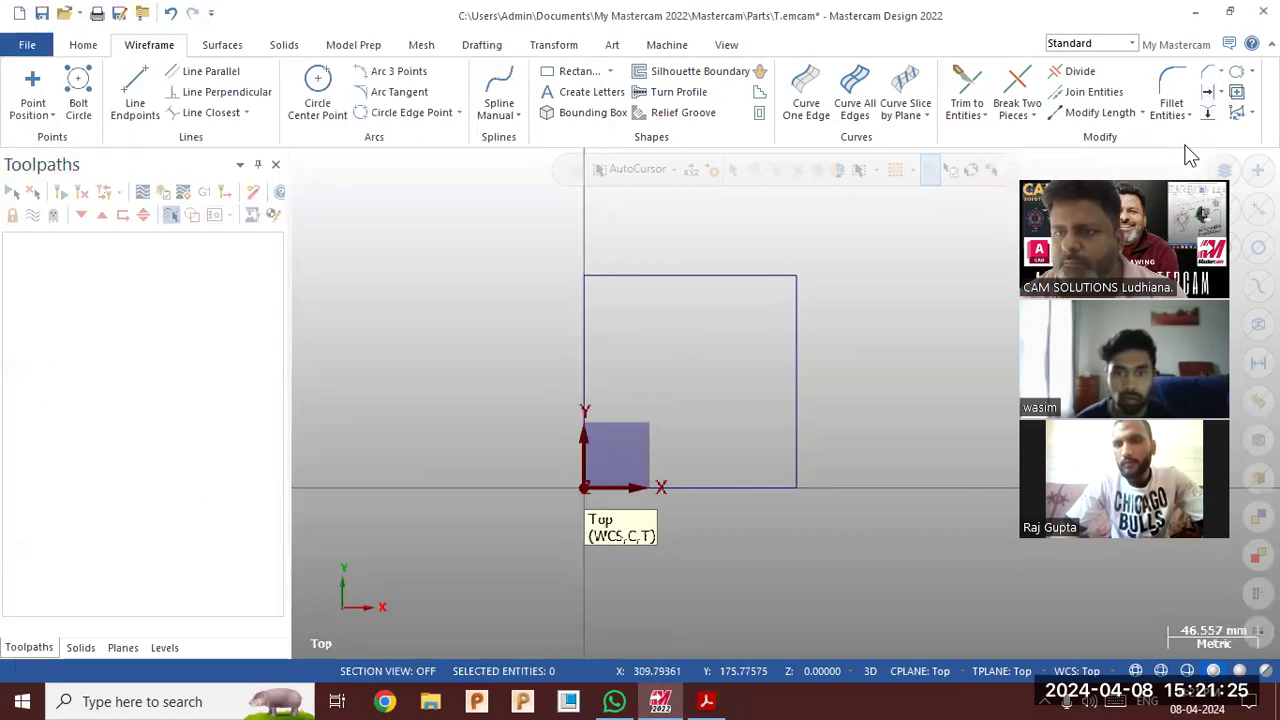
click(1208, 92)
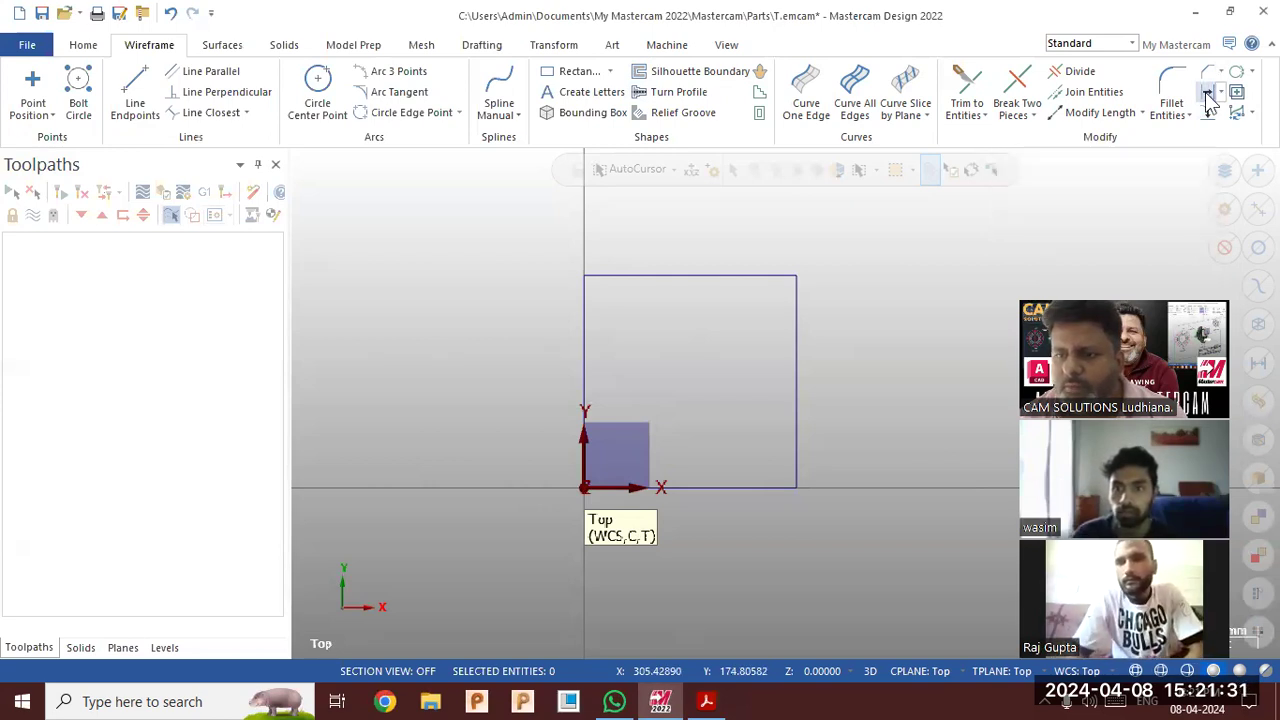
text(2)
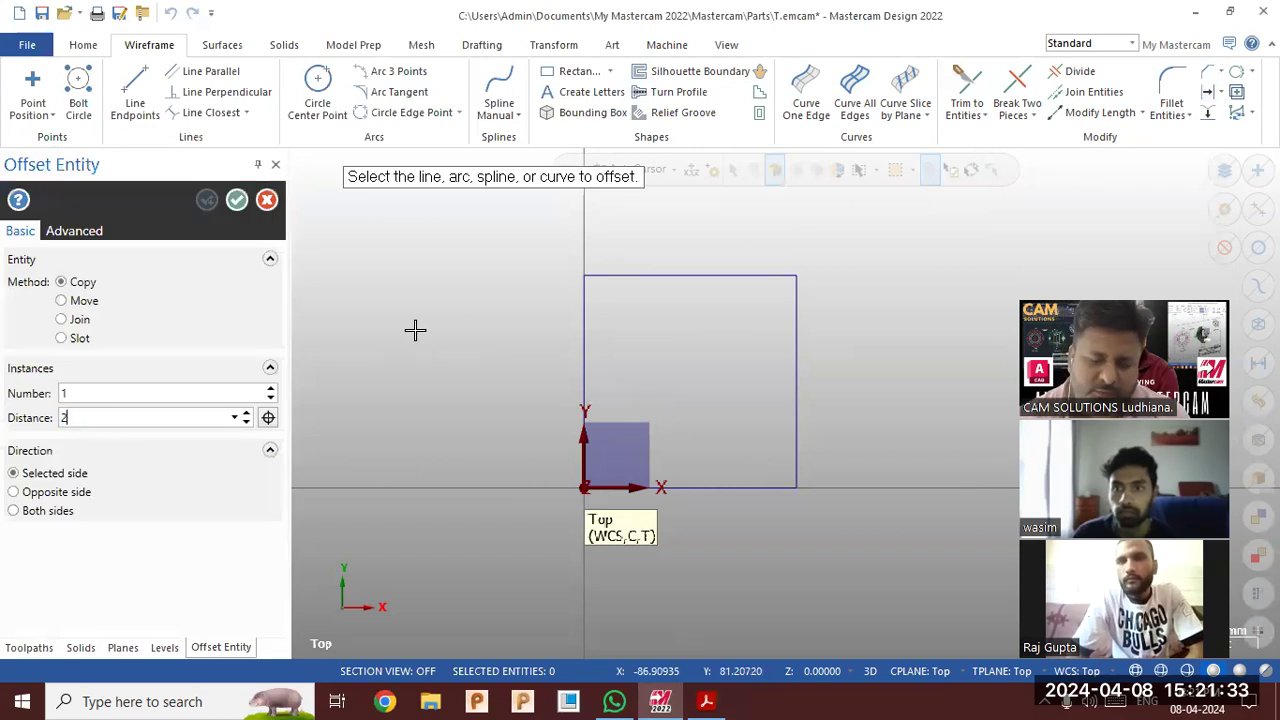
text(9)
key(Return)
click(670, 276)
click(674, 348)
click(587, 362)
click(634, 366)
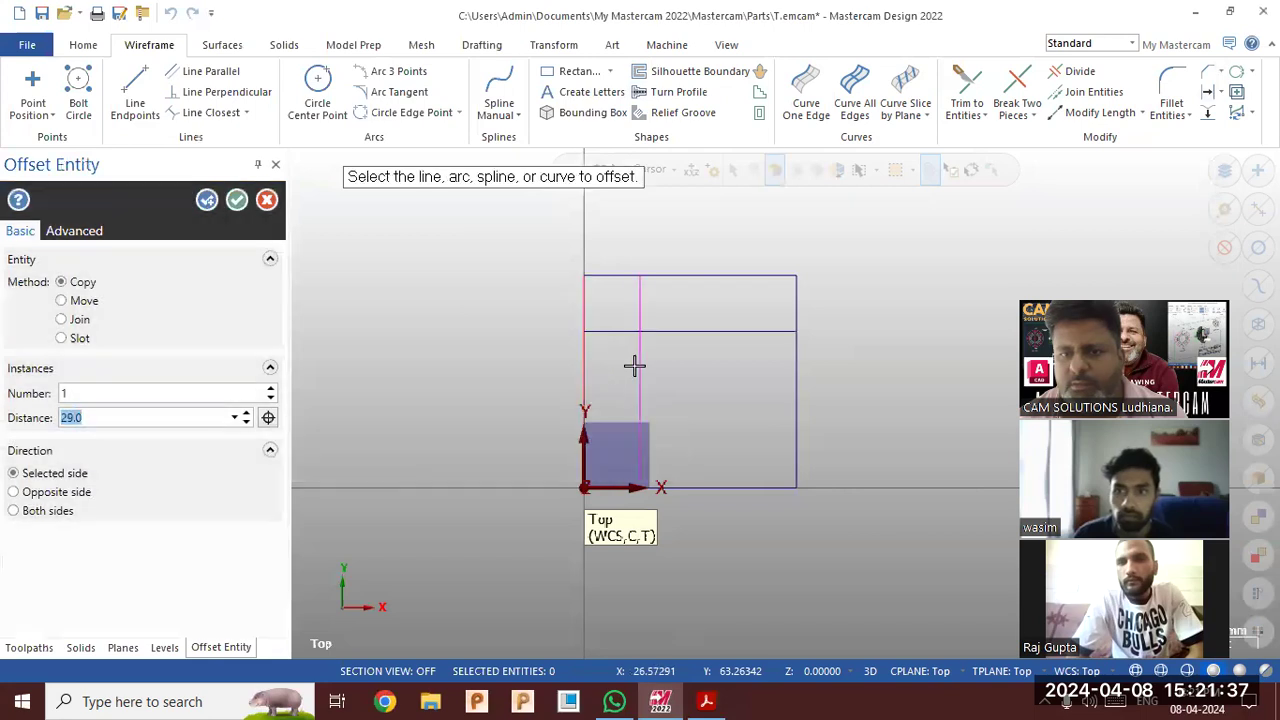
click(237, 201)
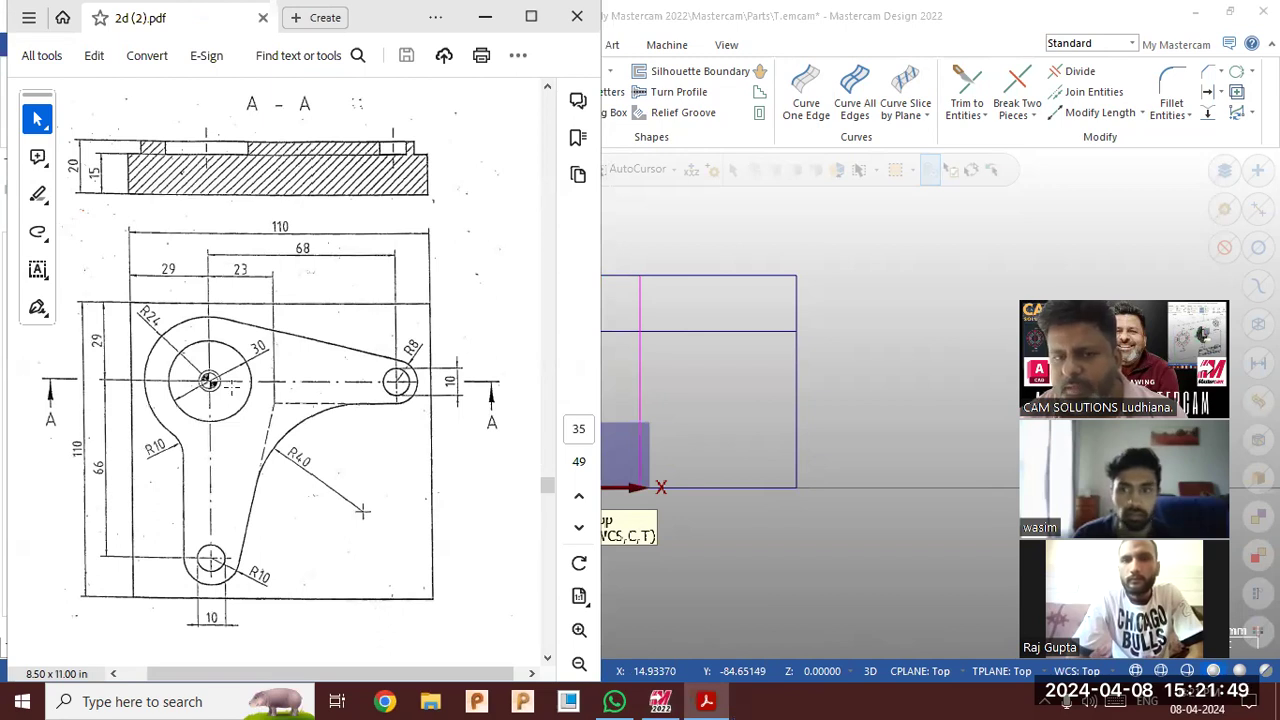
Move all the geometry to the origin, using the intersection of the two offset lines as the base point
scroll(975, 332, down, 1)
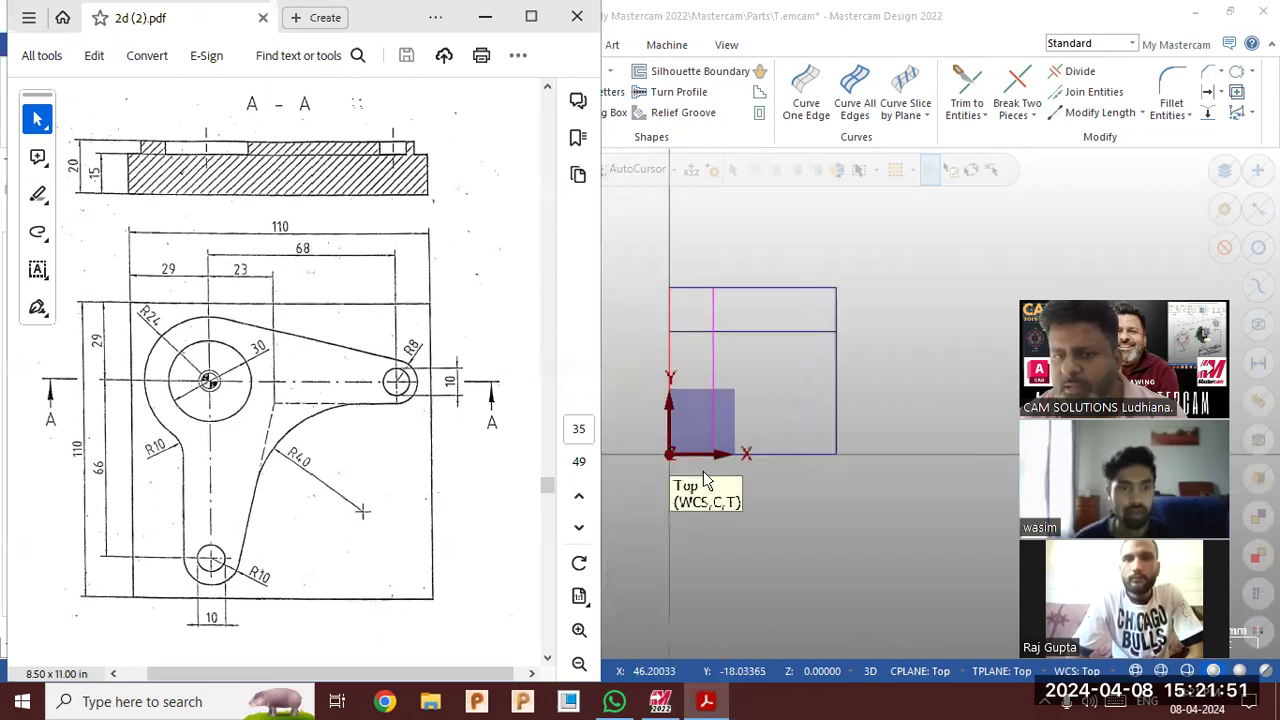
click(486, 18)
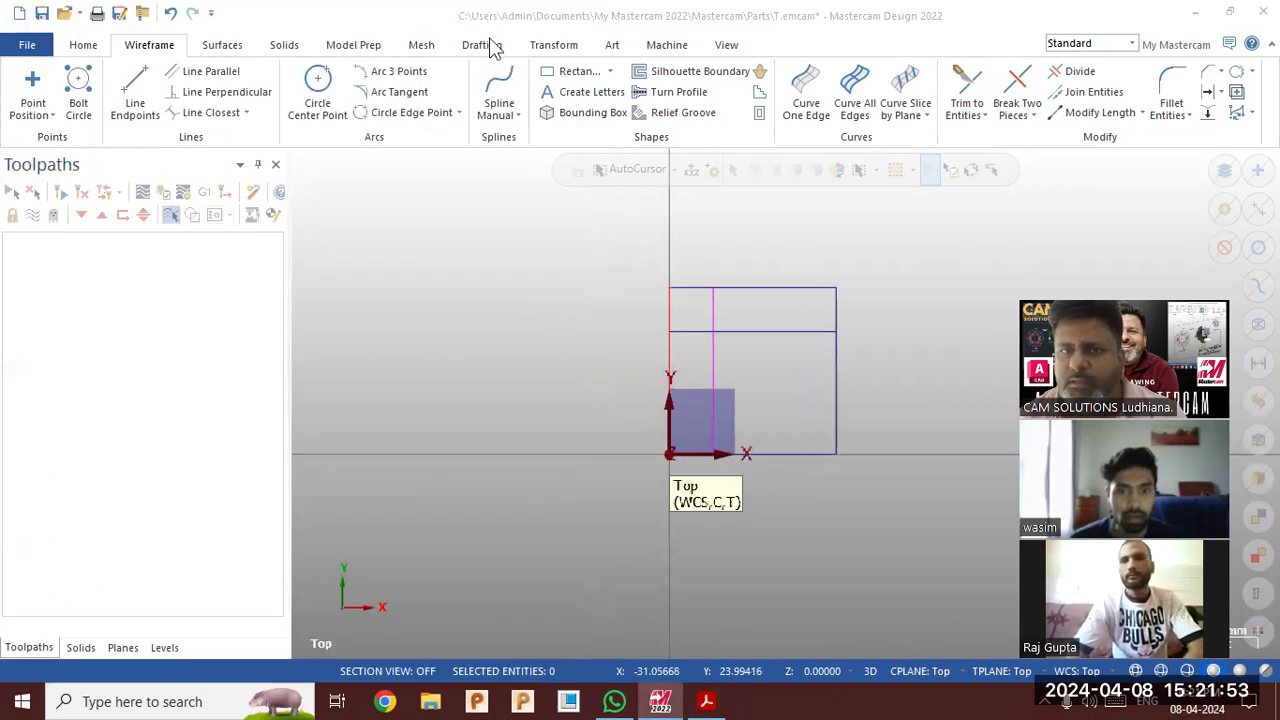
click(549, 50)
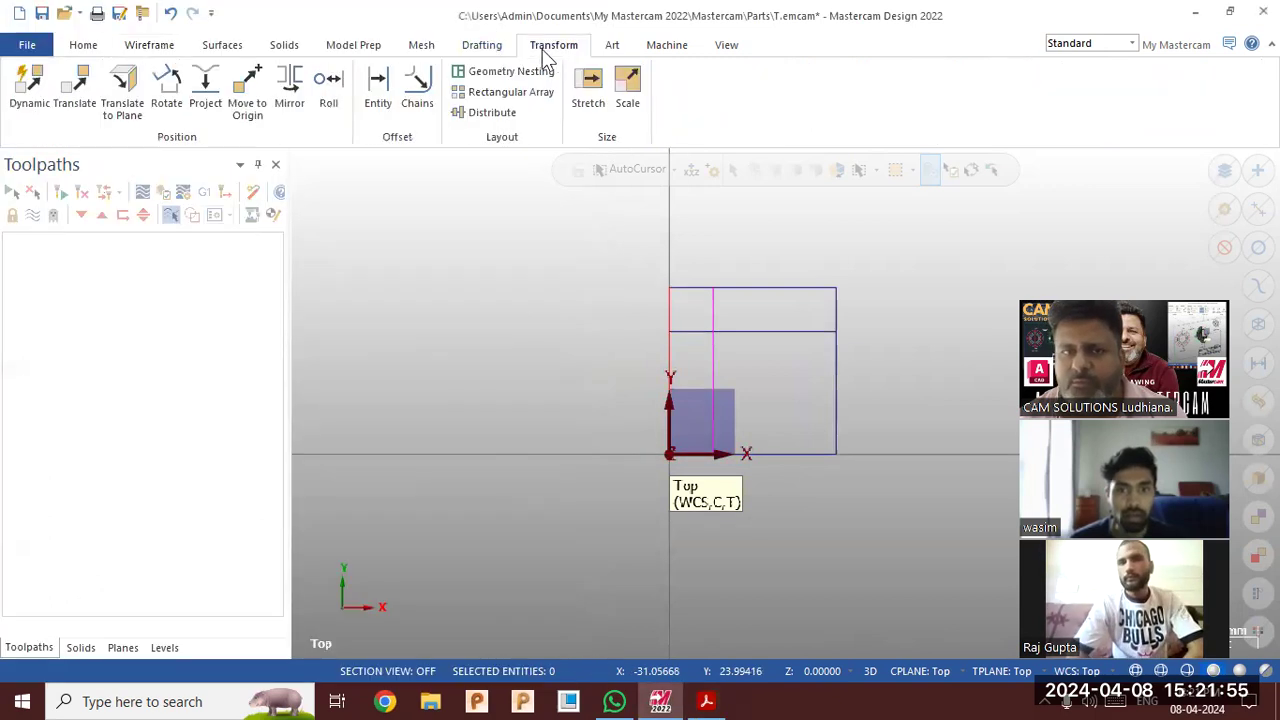
click(247, 110)
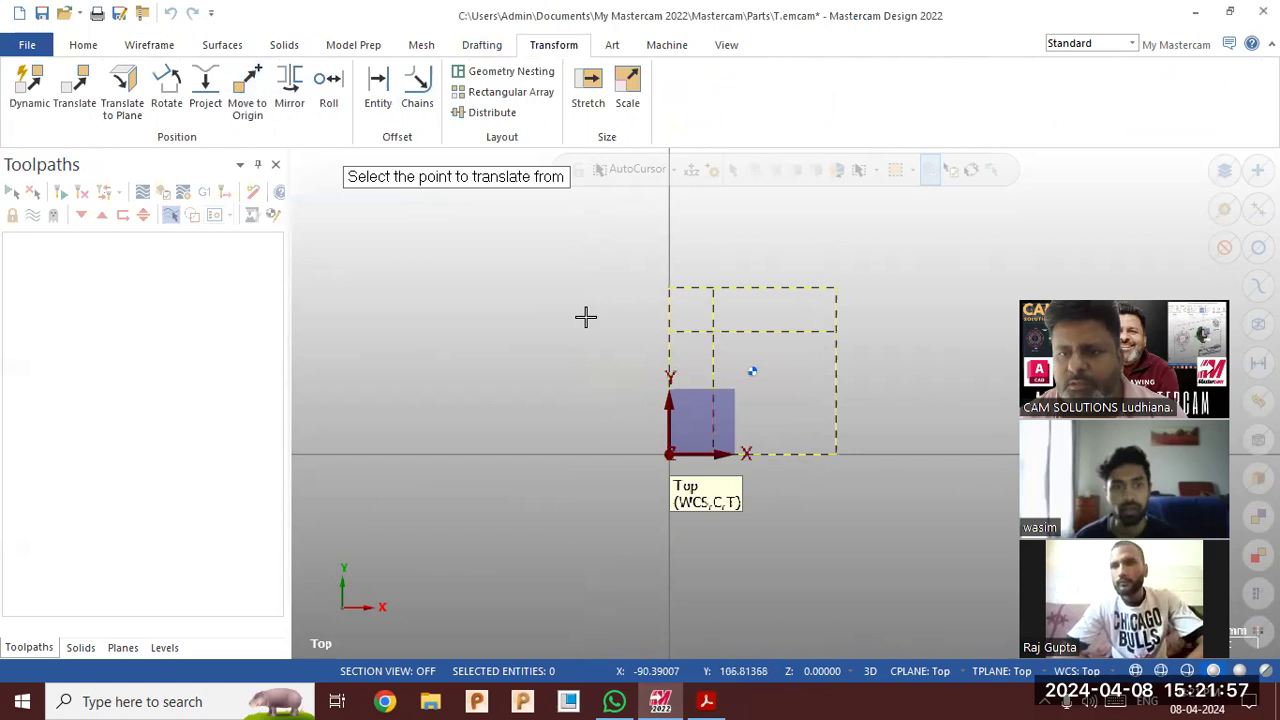
click(713, 330)
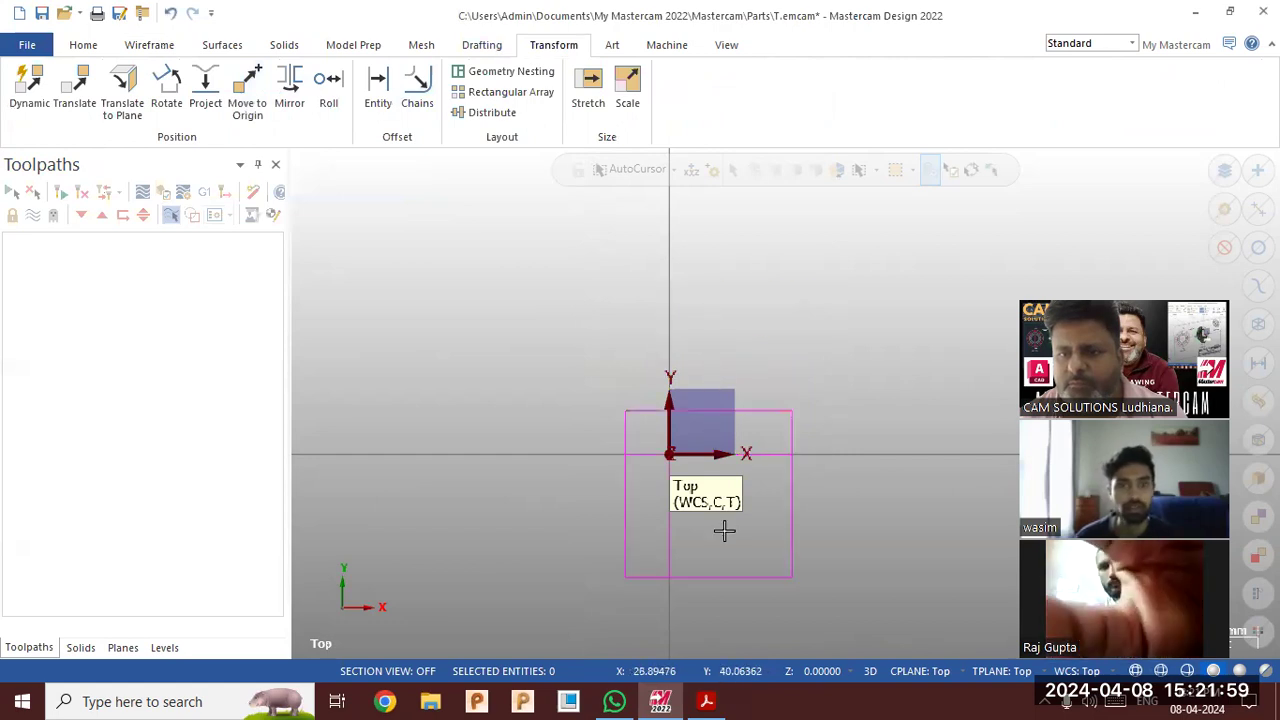
scroll(726, 538, up, 3)
scroll(722, 545, up, 2)
scroll(447, 330, down, 2)
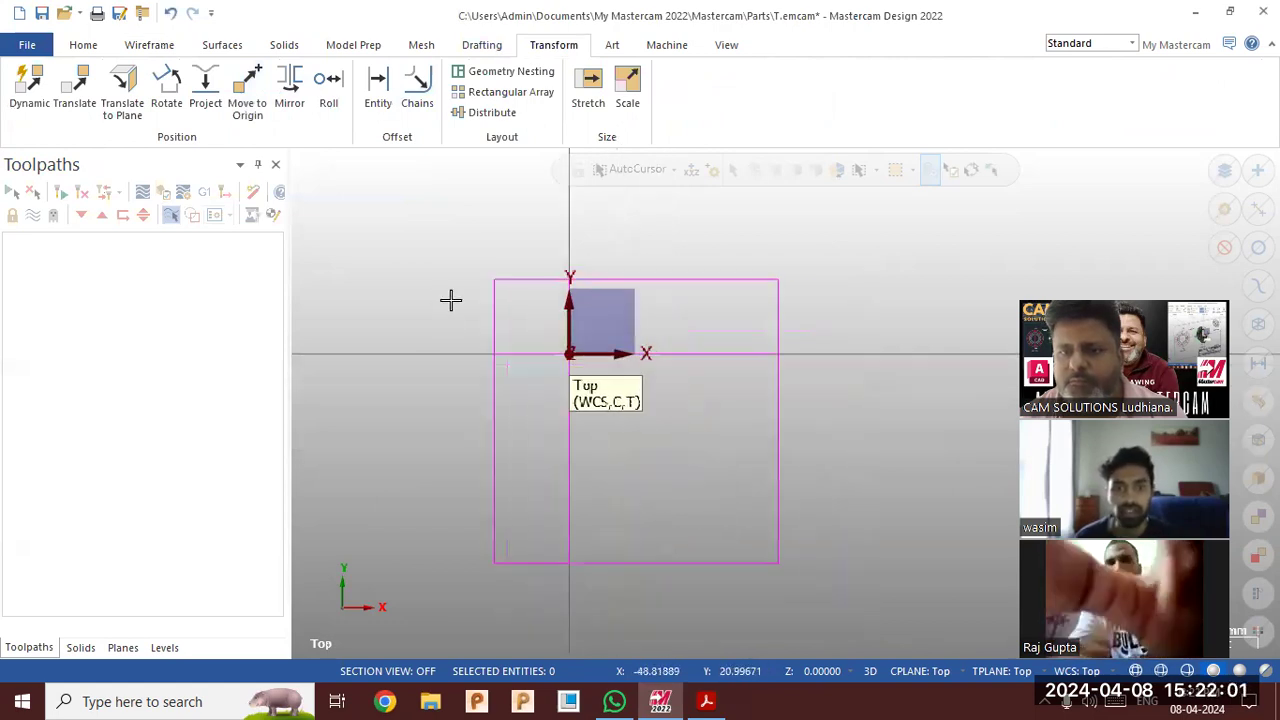
scroll(525, 445, up, 2)
Reset all entities to their default colors and check the horizontal offset line by selecting it
right_click(645, 426)
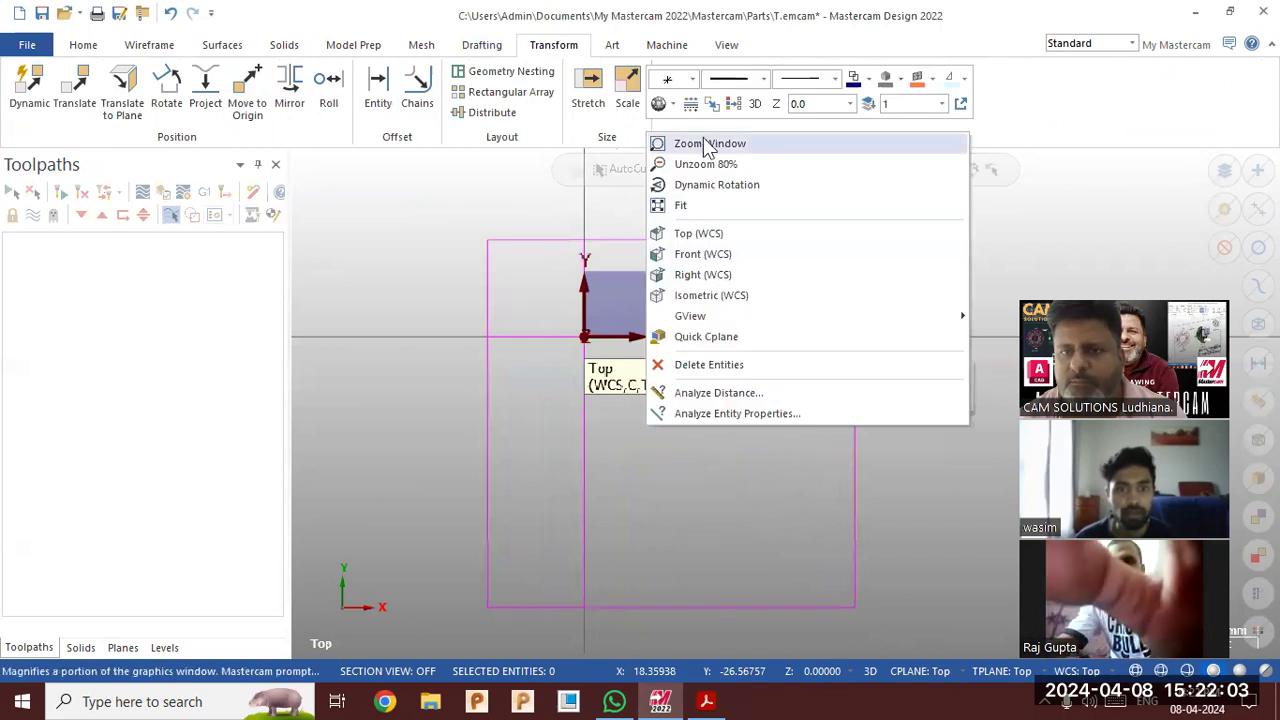
click(700, 334)
click(725, 334)
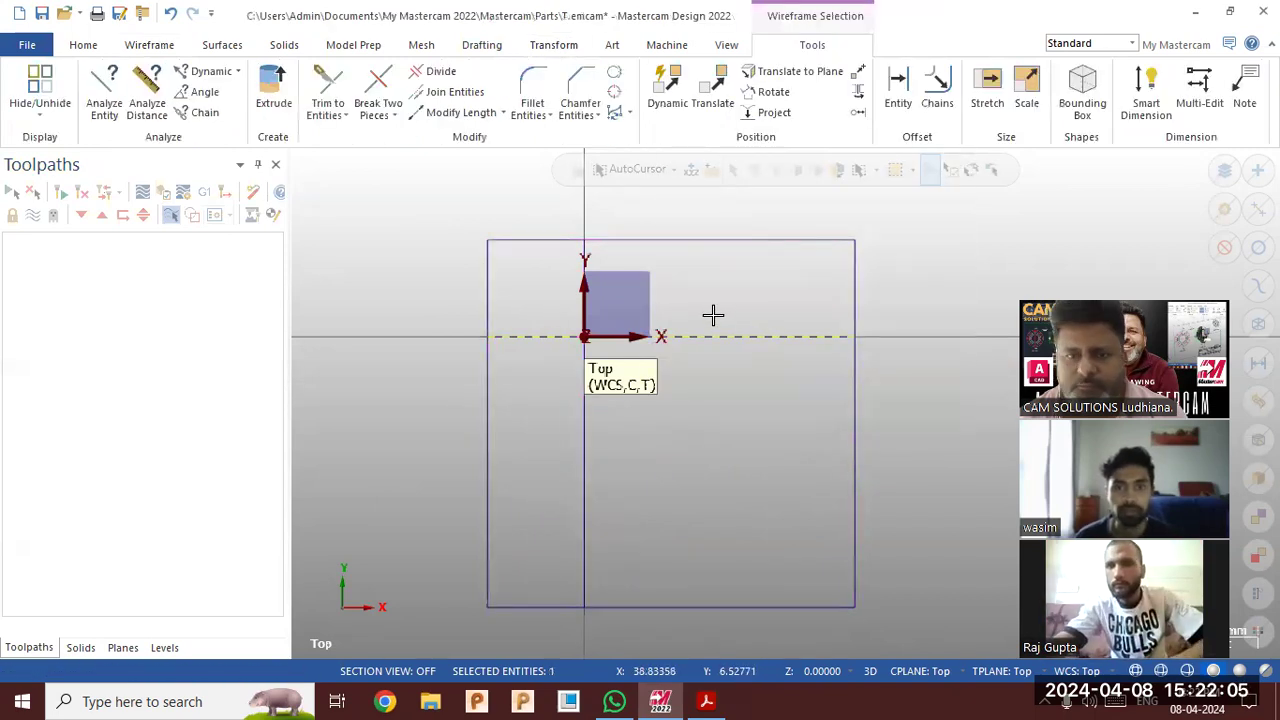
scroll(928, 494, down, 1)
scroll(928, 494, up, 1)
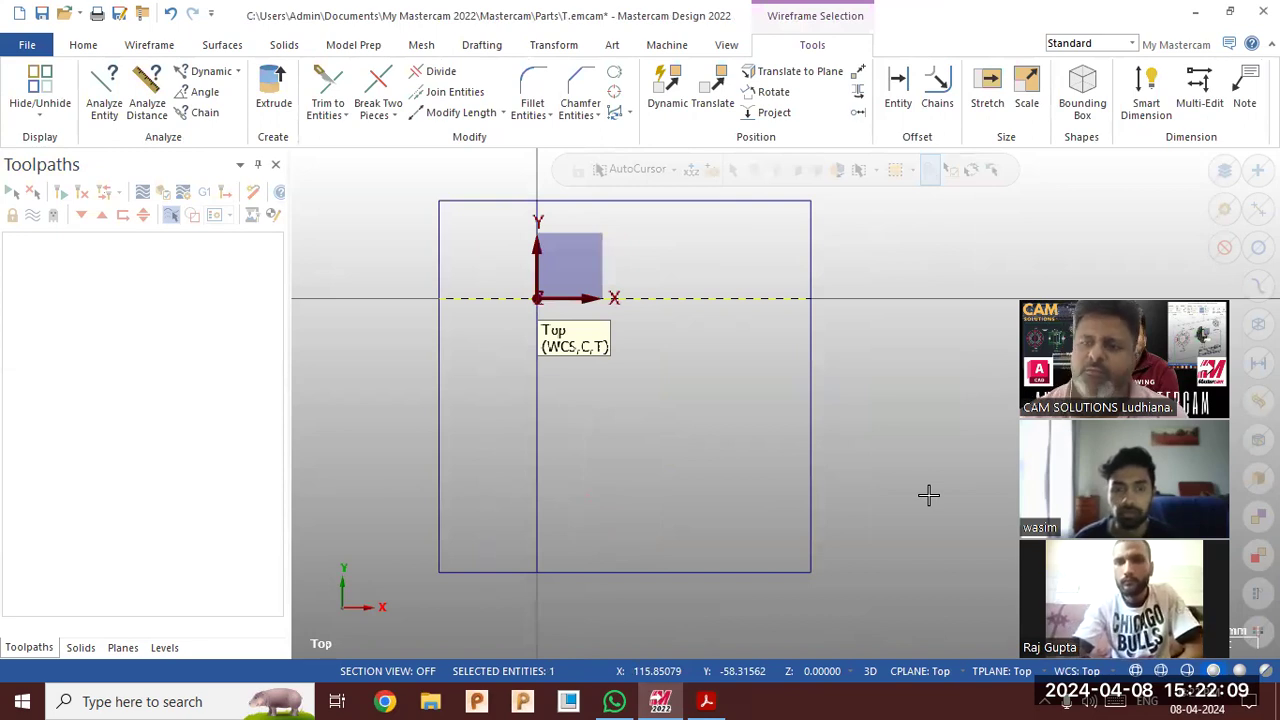
scroll(646, 411, down, 1)
scroll(674, 387, up, 1)
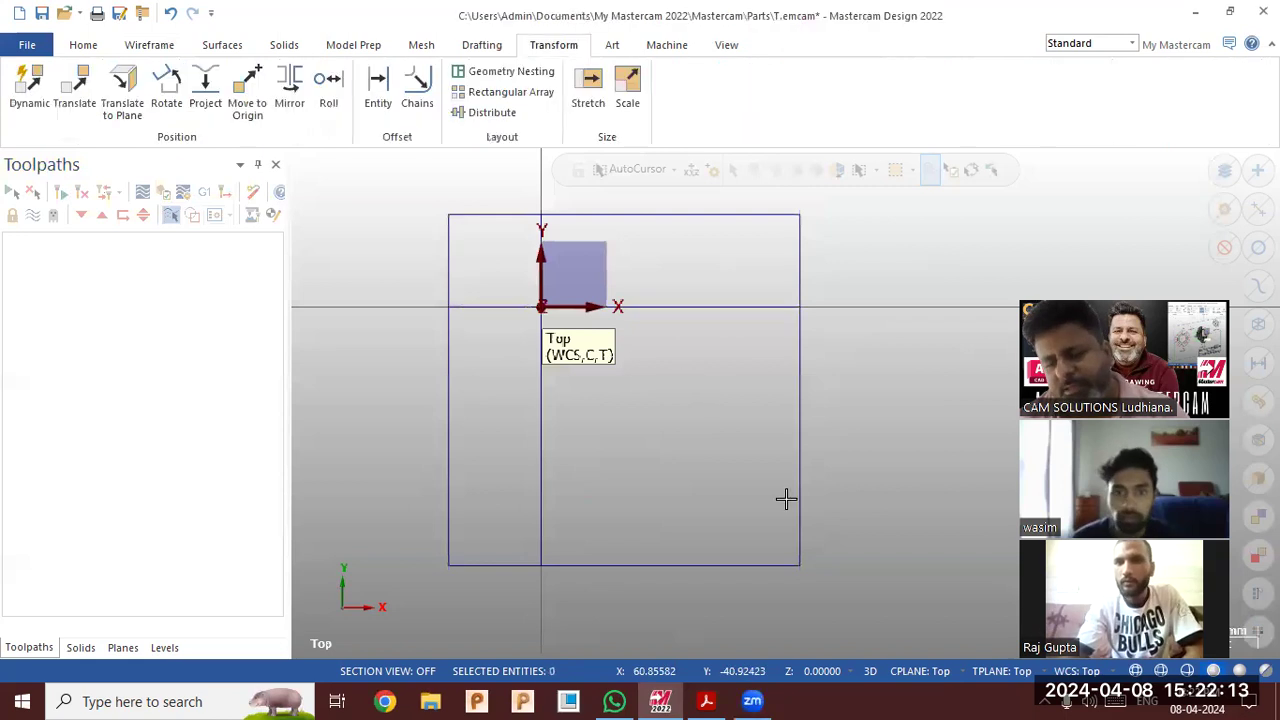
Check the PDF drawing again, then move all the geometry so the square's lower-right corner lies at the origin
click(712, 700)
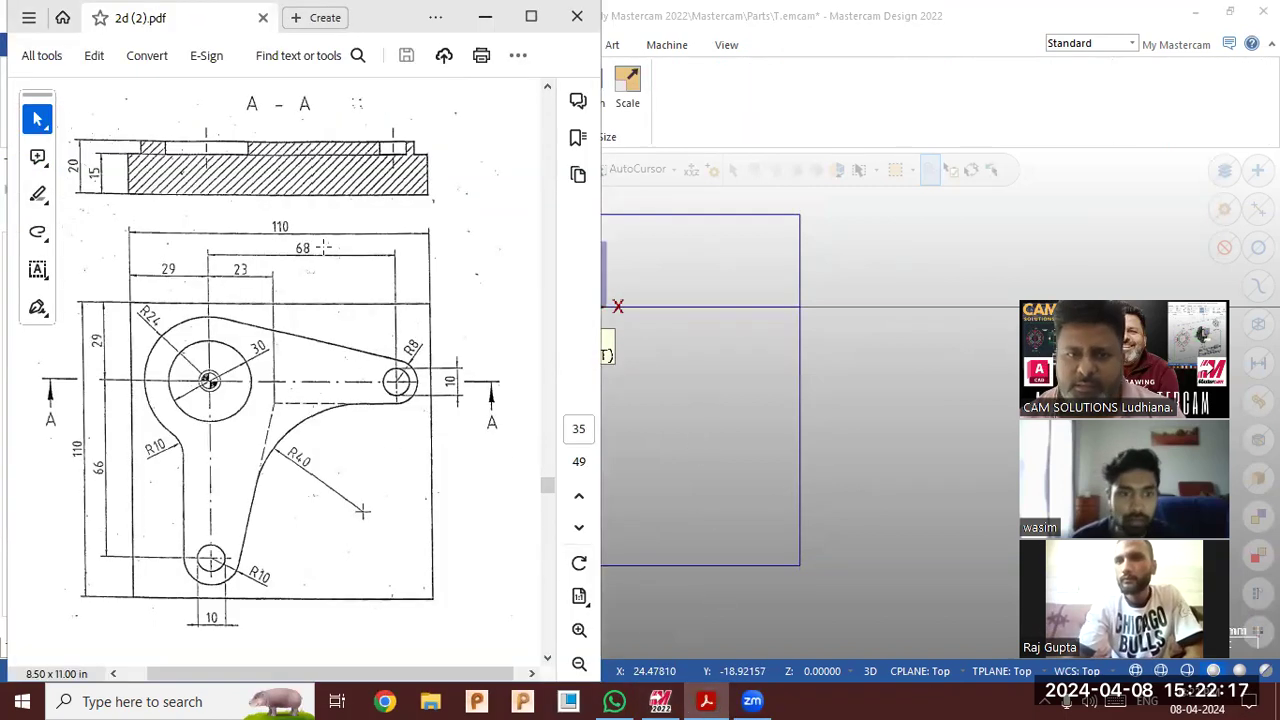
click(731, 491)
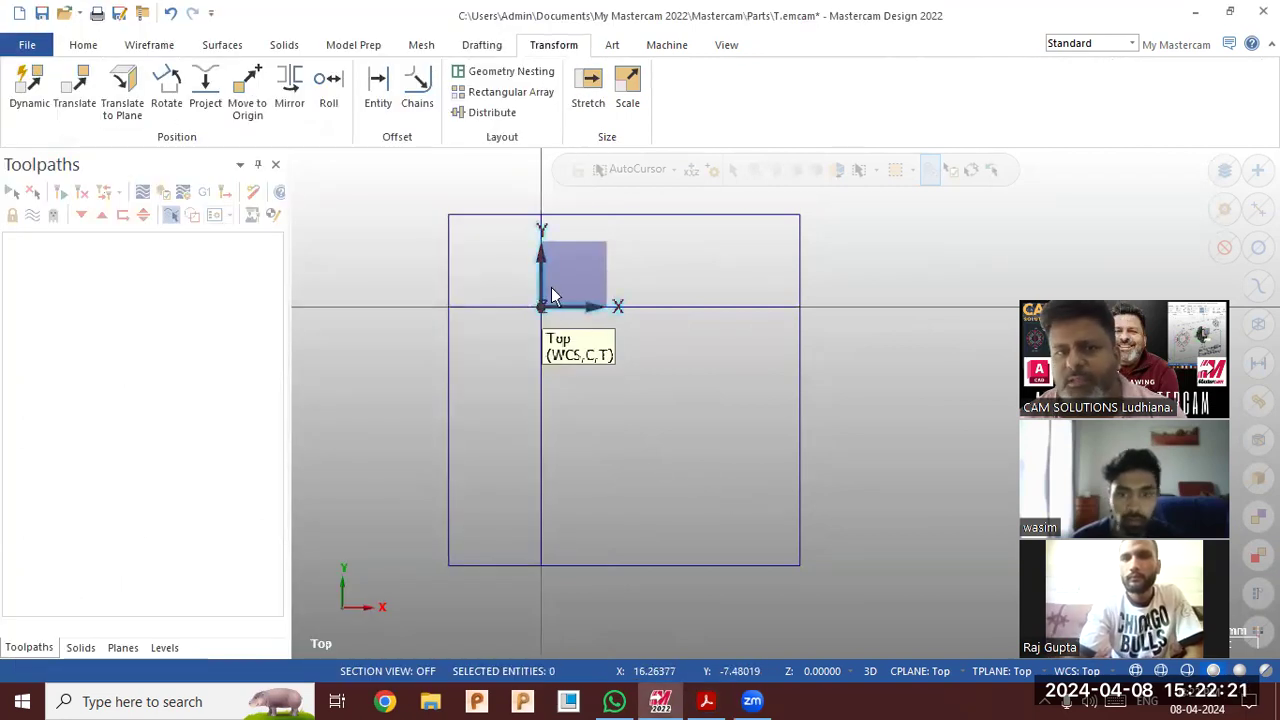
click(255, 108)
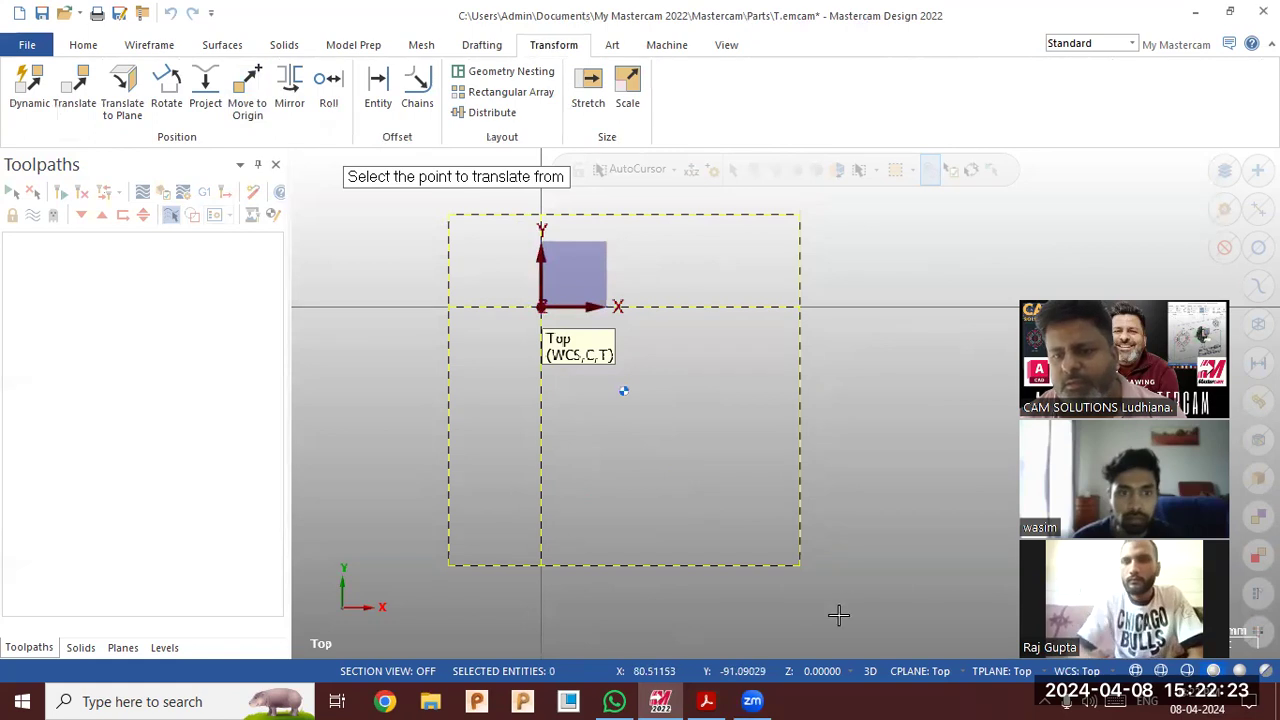
click(800, 565)
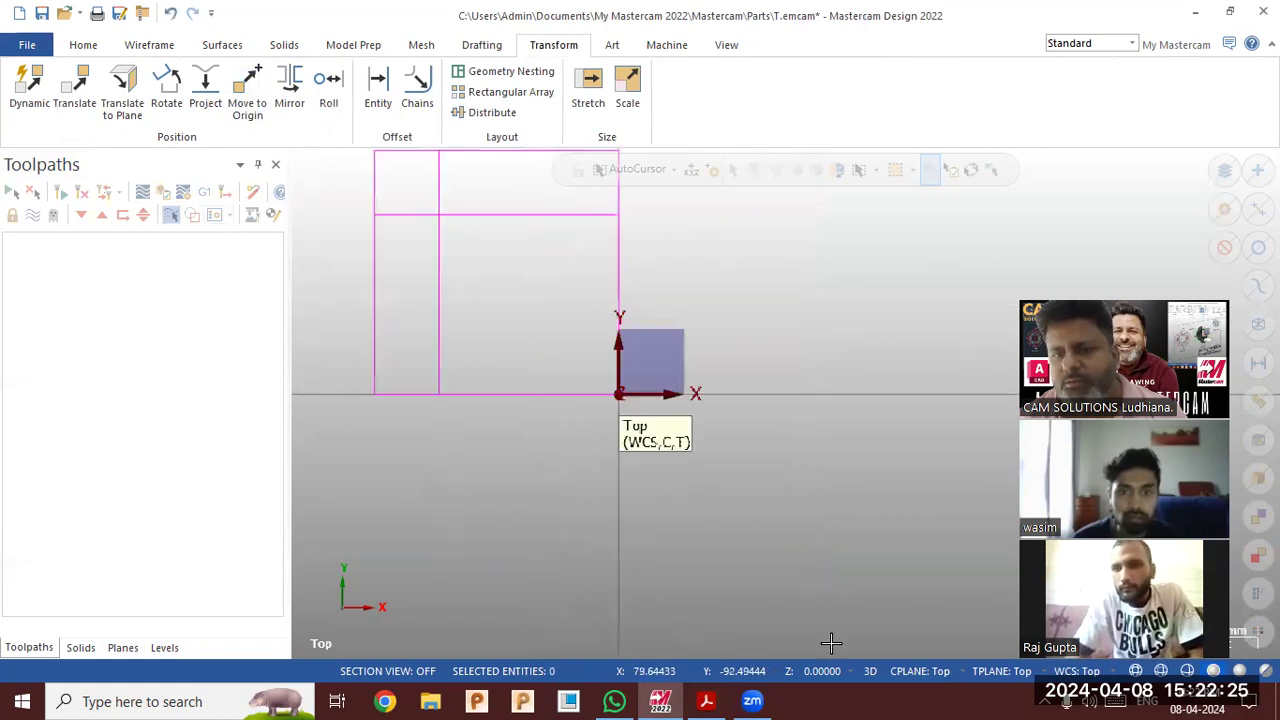
click(588, 100)
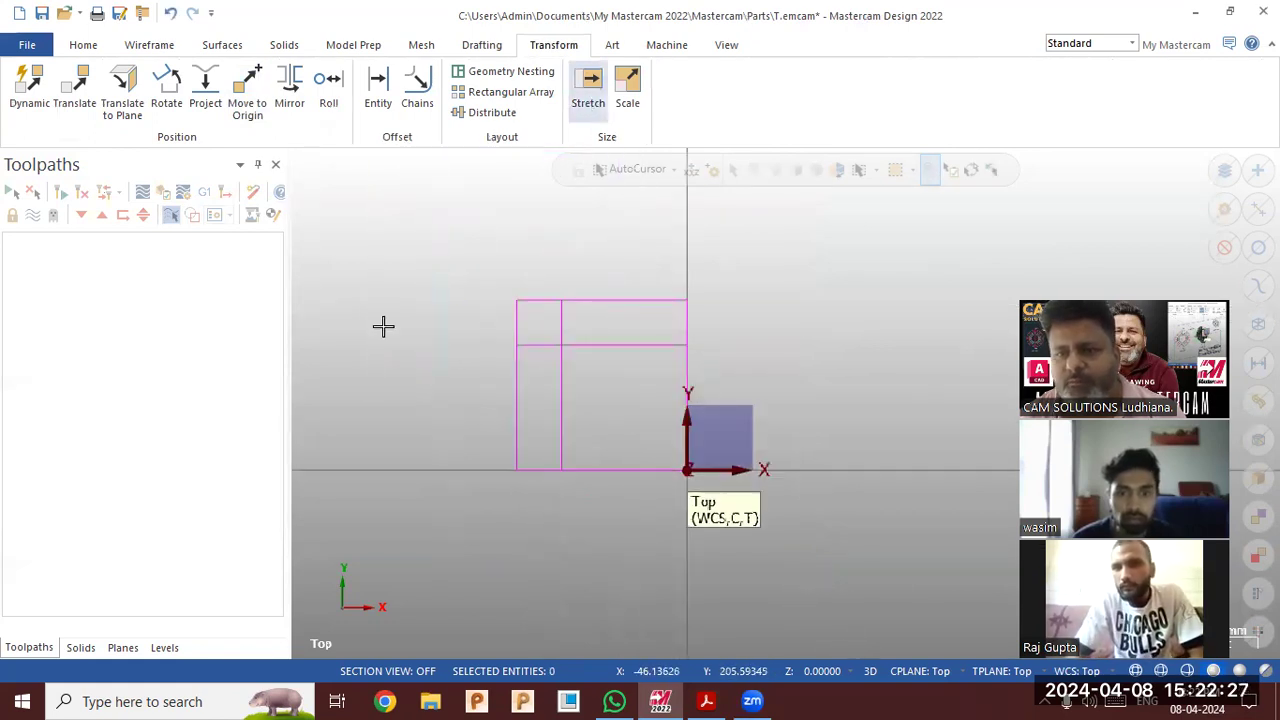
key(Escape)
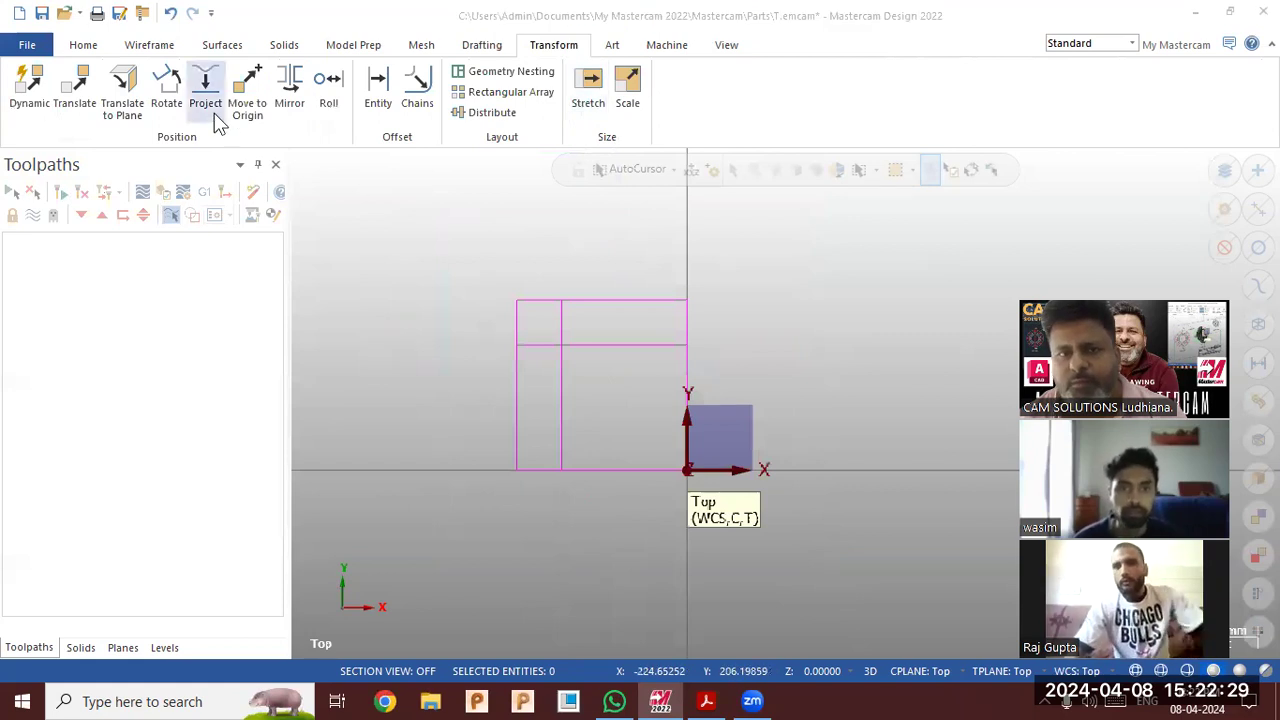
Move the geometry to the origin again, from the point where the two inner lines cross
click(250, 113)
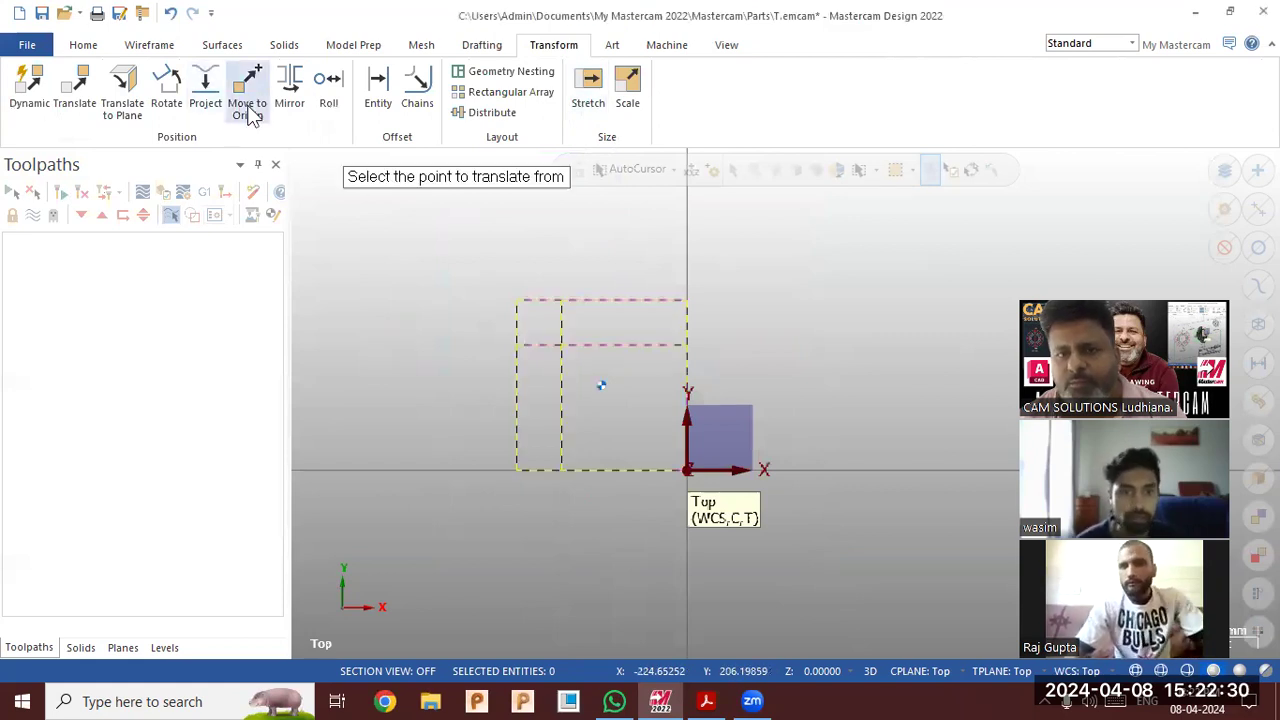
click(561, 346)
scroll(517, 220, down, 3)
scroll(717, 434, up, 5)
scroll(727, 520, up, 2)
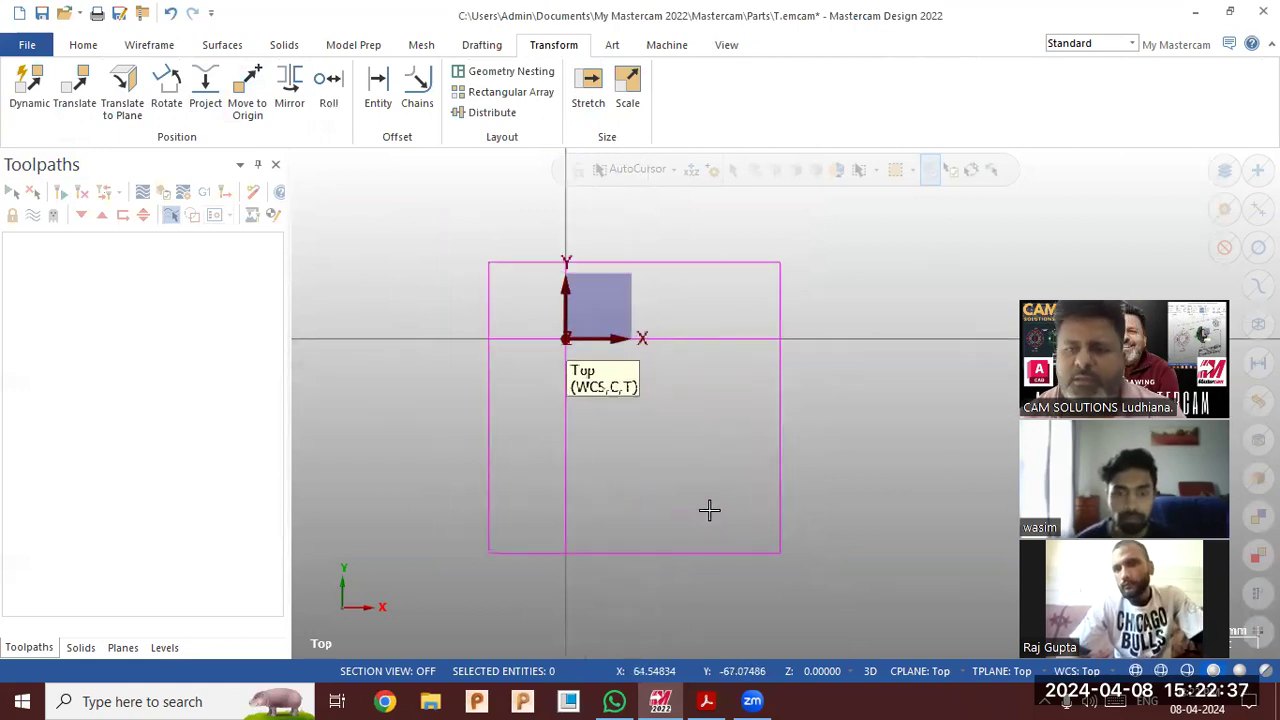
Clear the result colors so that all entities use their default colors
right_click(398, 276)
click(486, 250)
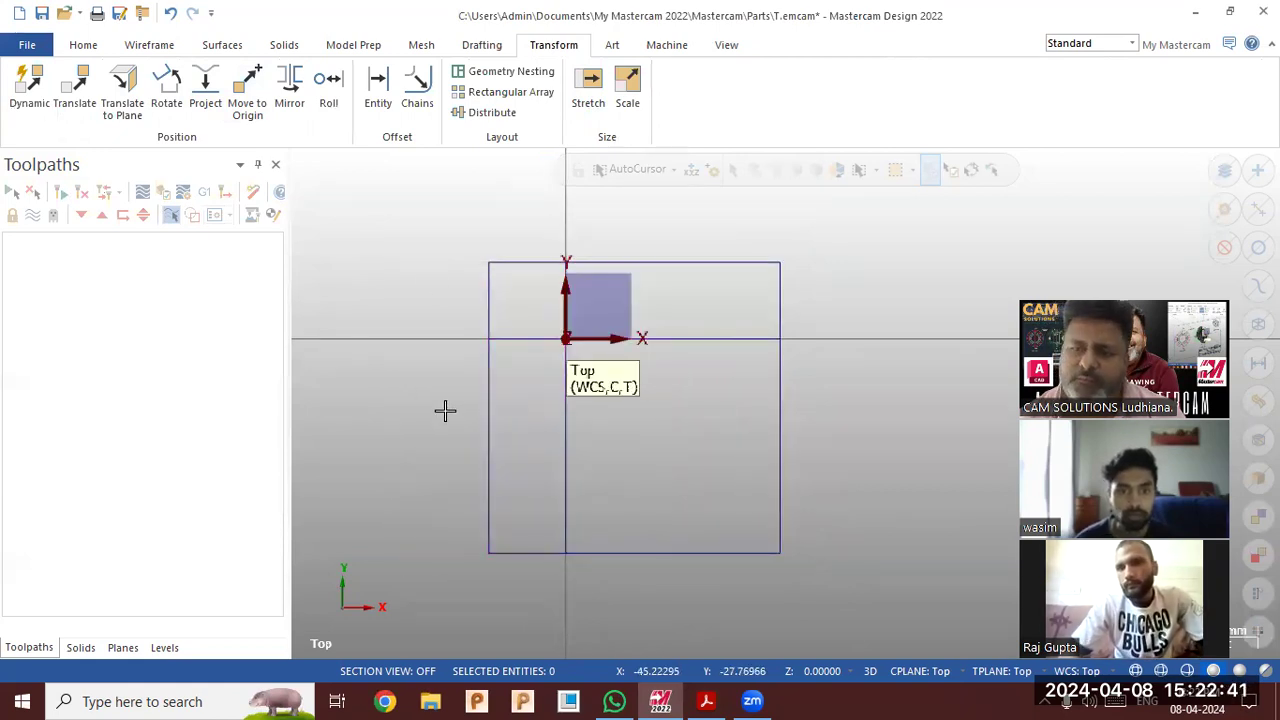
right_click(436, 277)
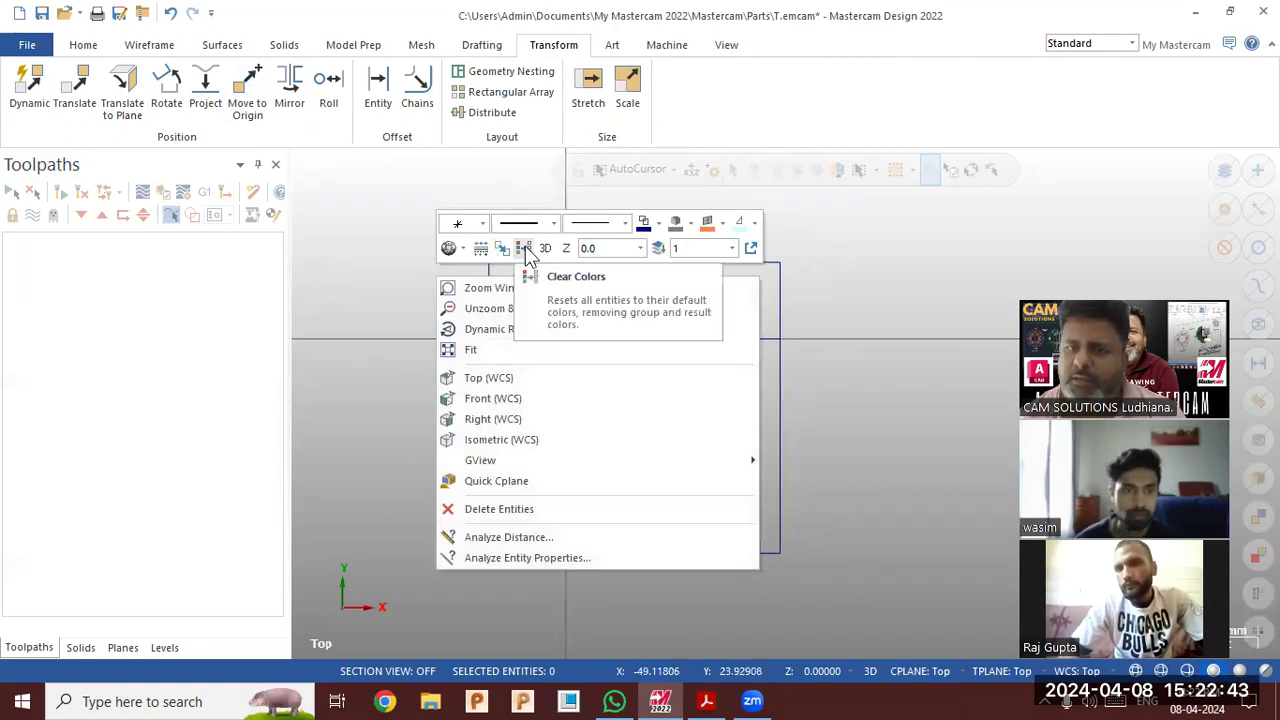
click(898, 323)
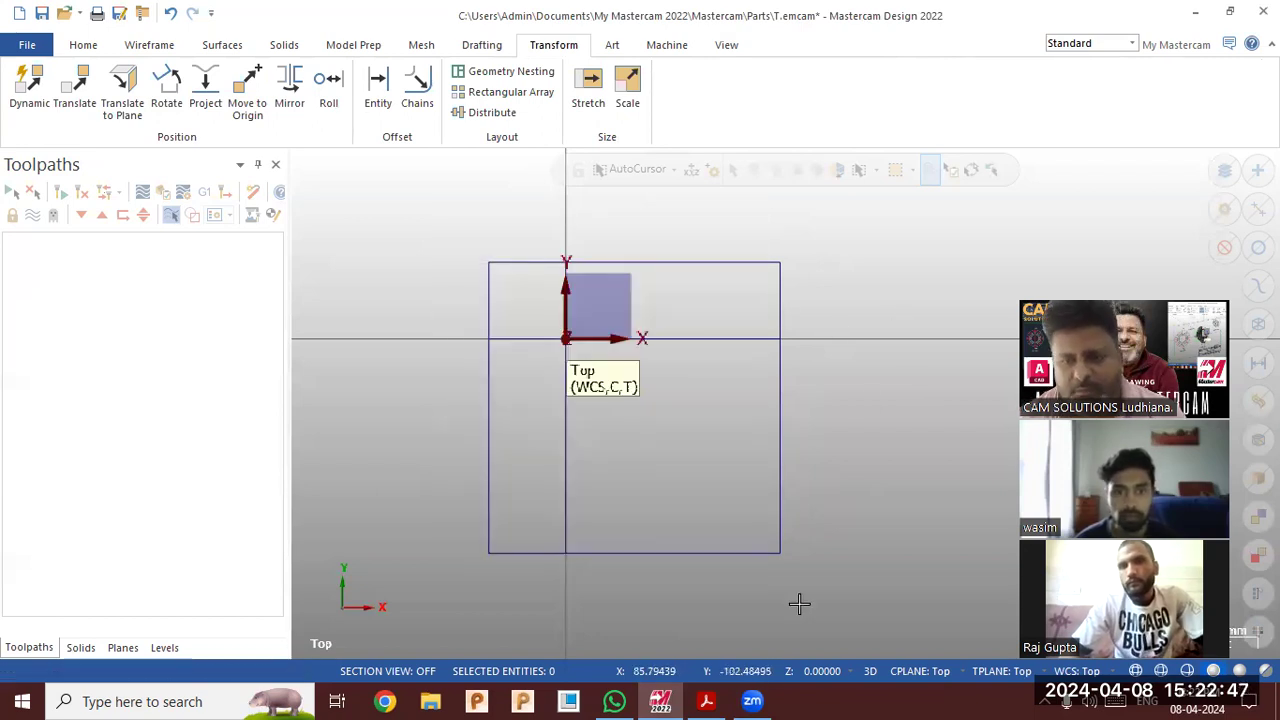
Check the PDF drawing, then draw a circle with a 24 mm radius centred on the origin
click(703, 698)
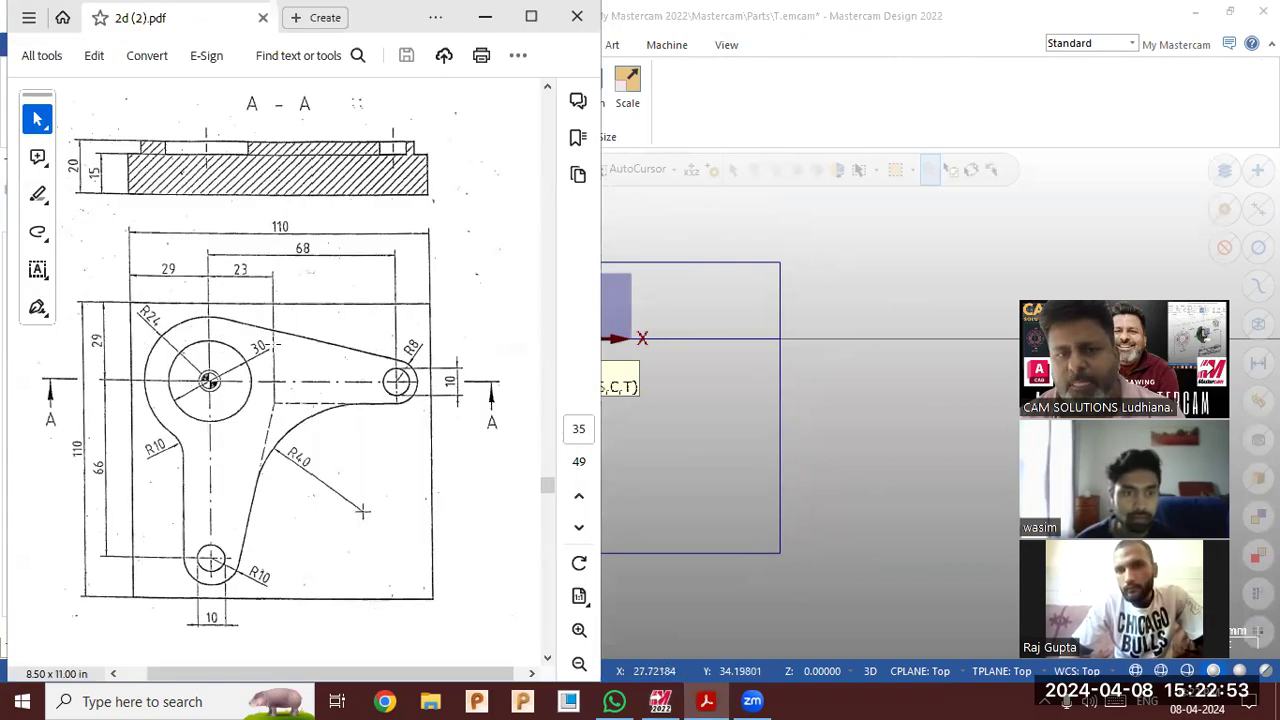
click(680, 228)
click(149, 45)
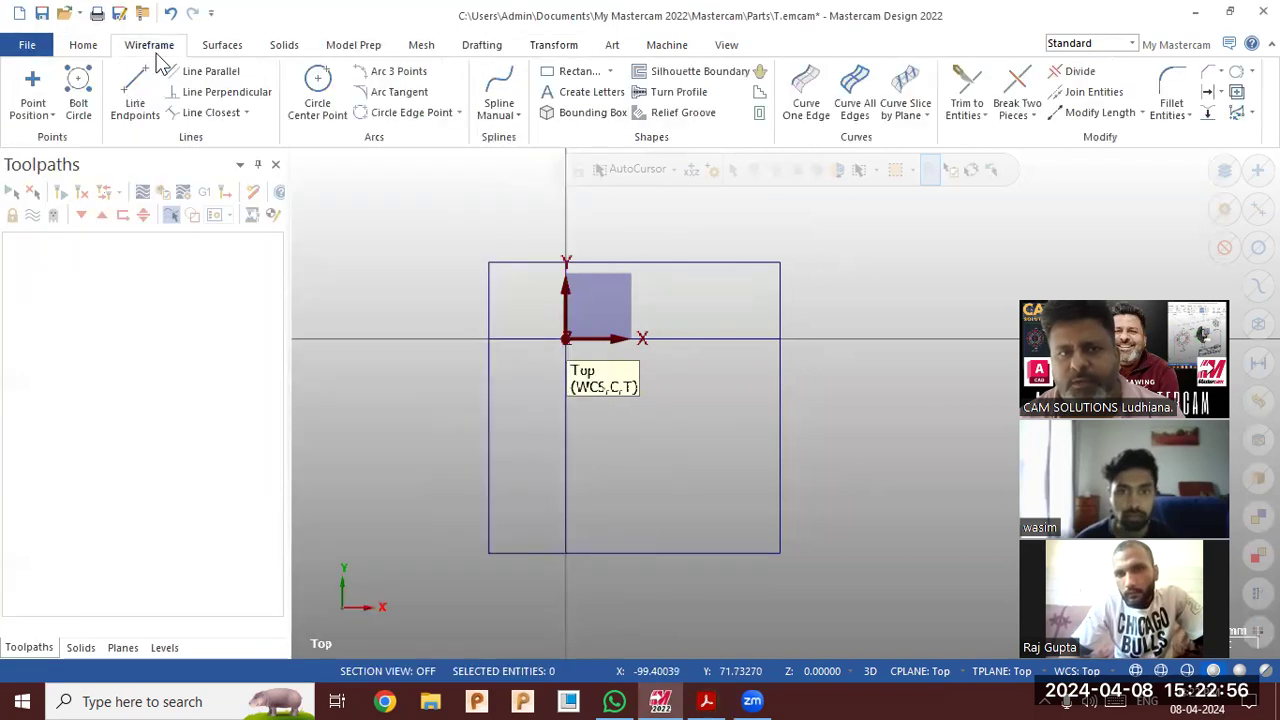
click(316, 103)
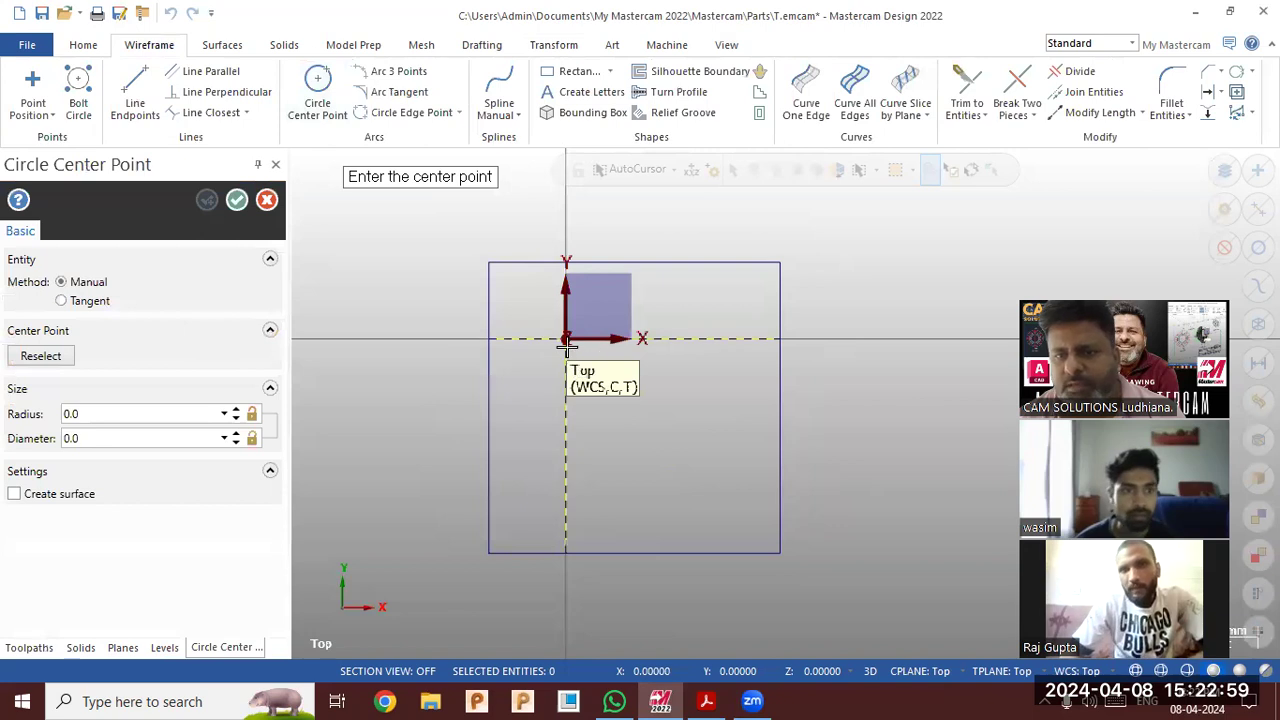
click(567, 340)
click(607, 405)
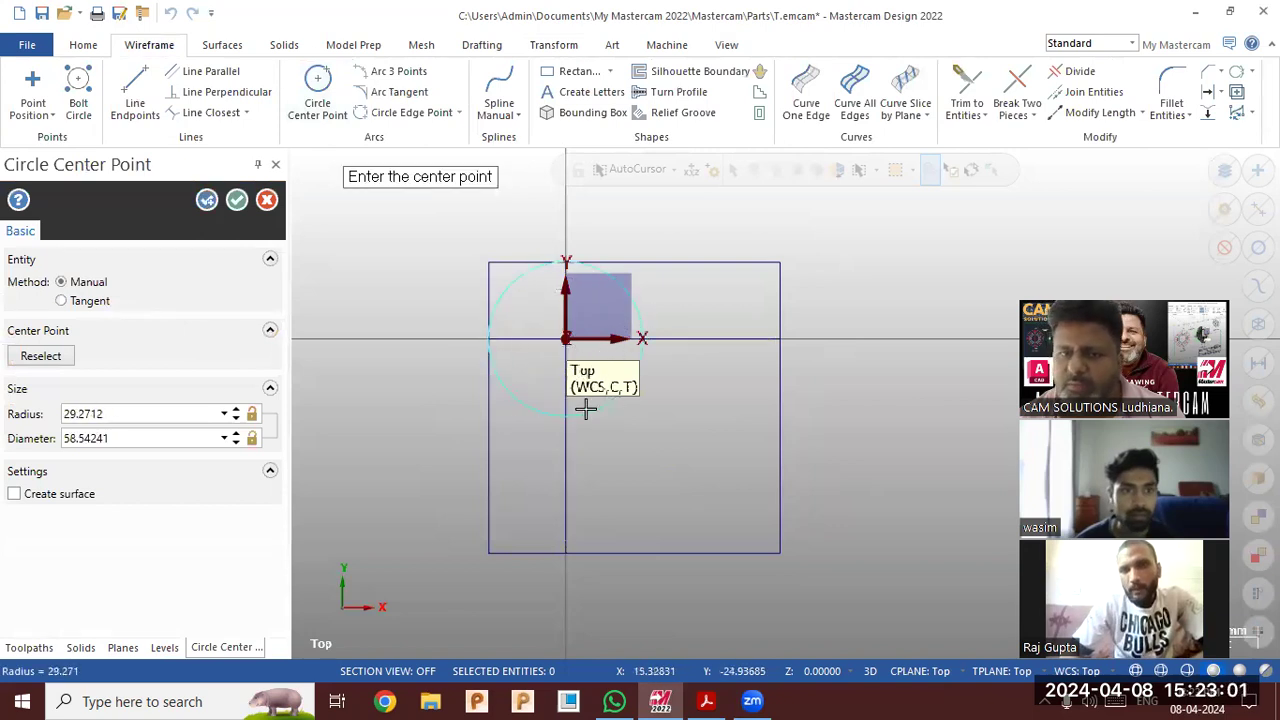
click(148, 437)
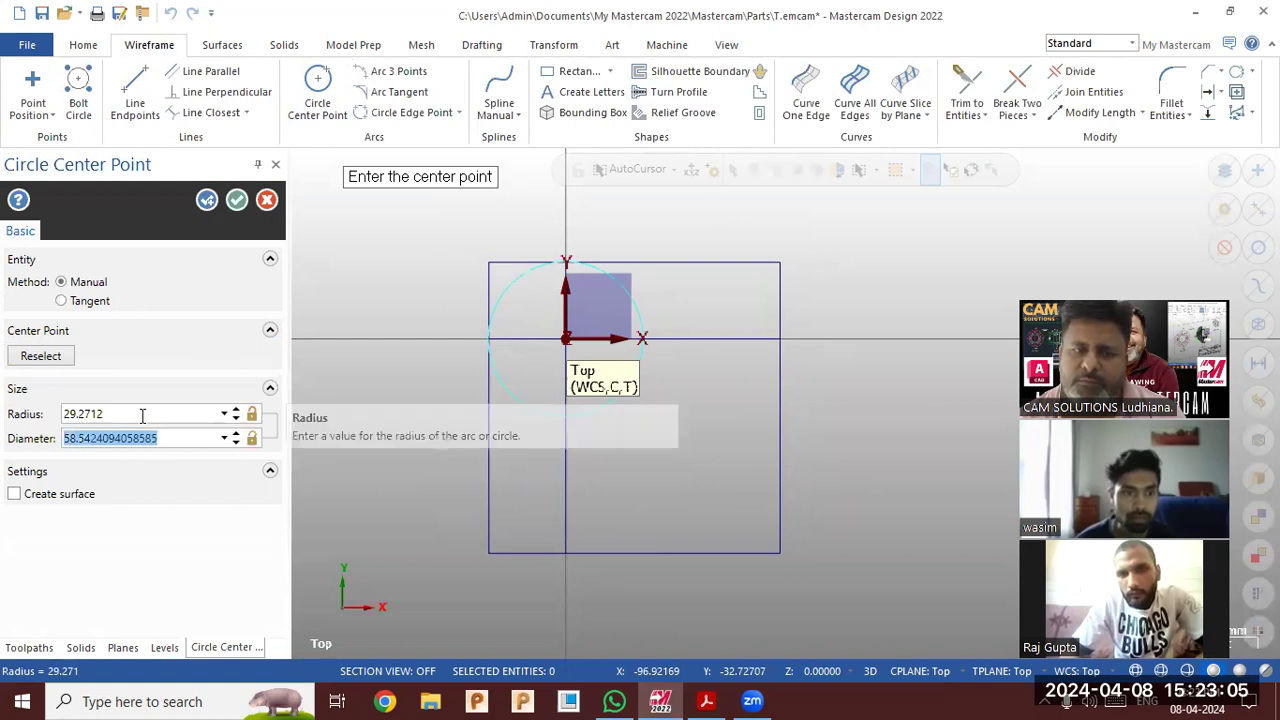
click(142, 414)
text(24)
key(Return)
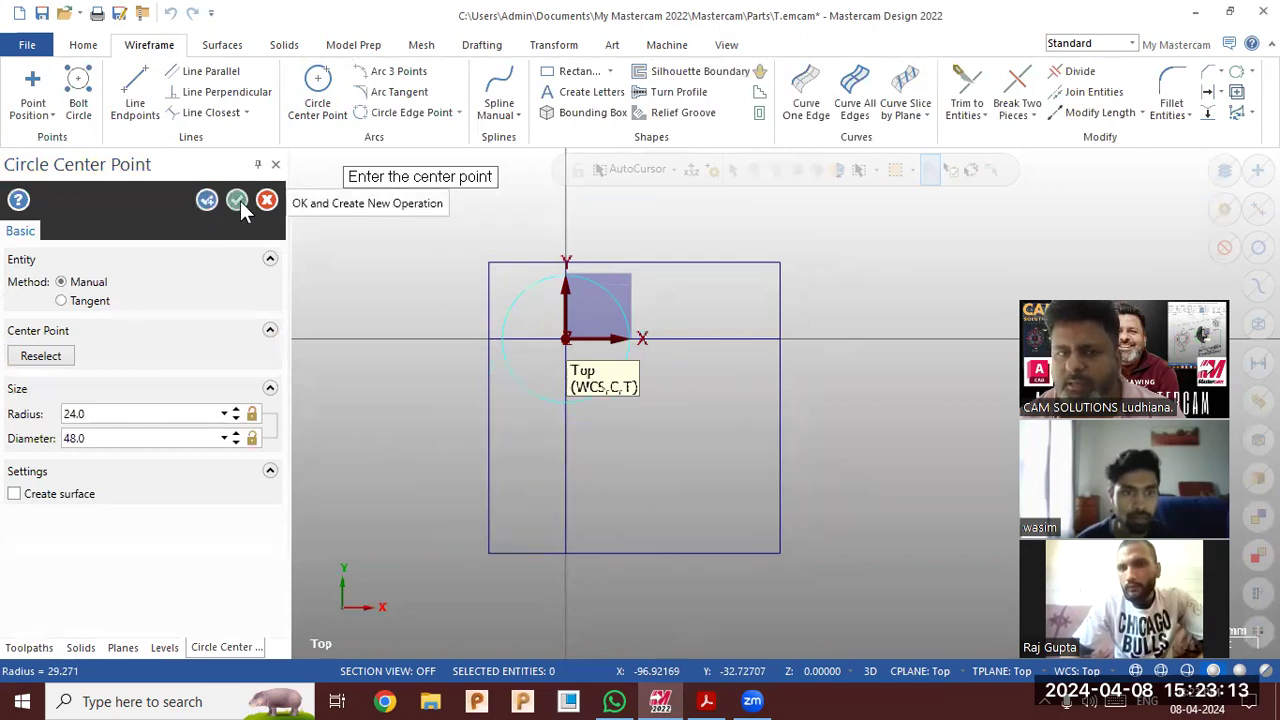
click(208, 202)
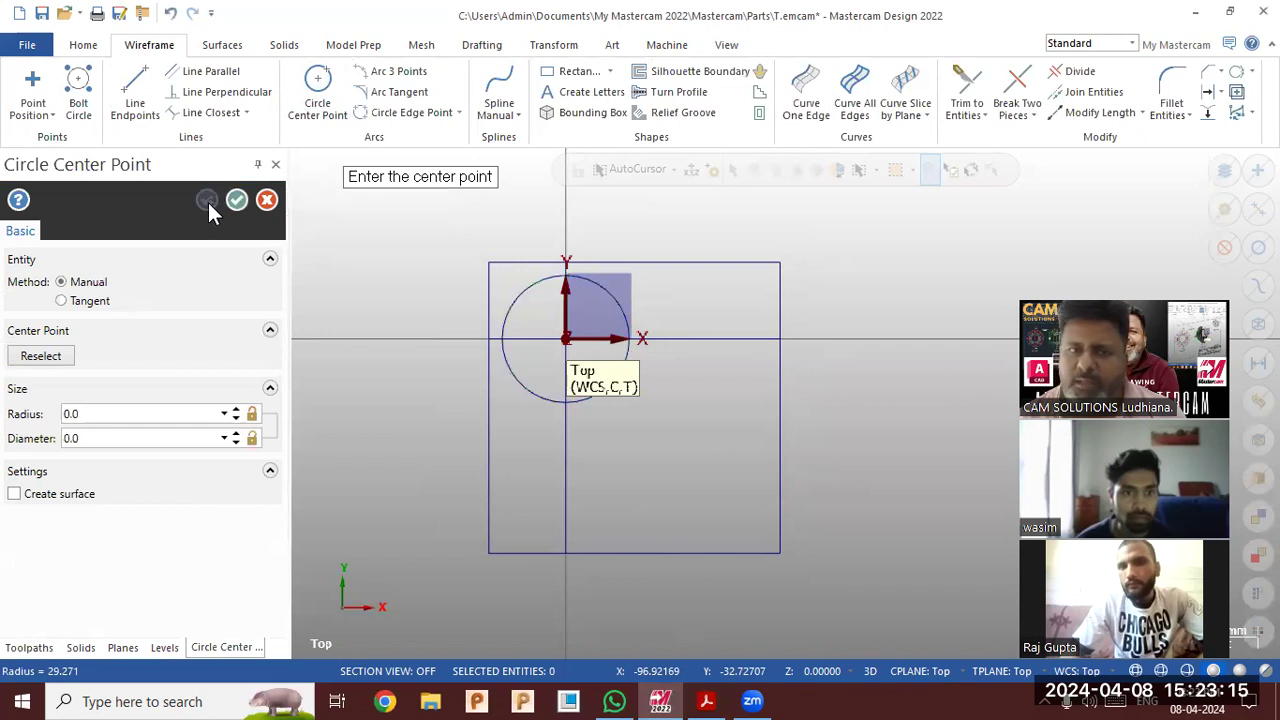
Draw a concentric circle with a 30 mm diameter at the origin
click(537, 362)
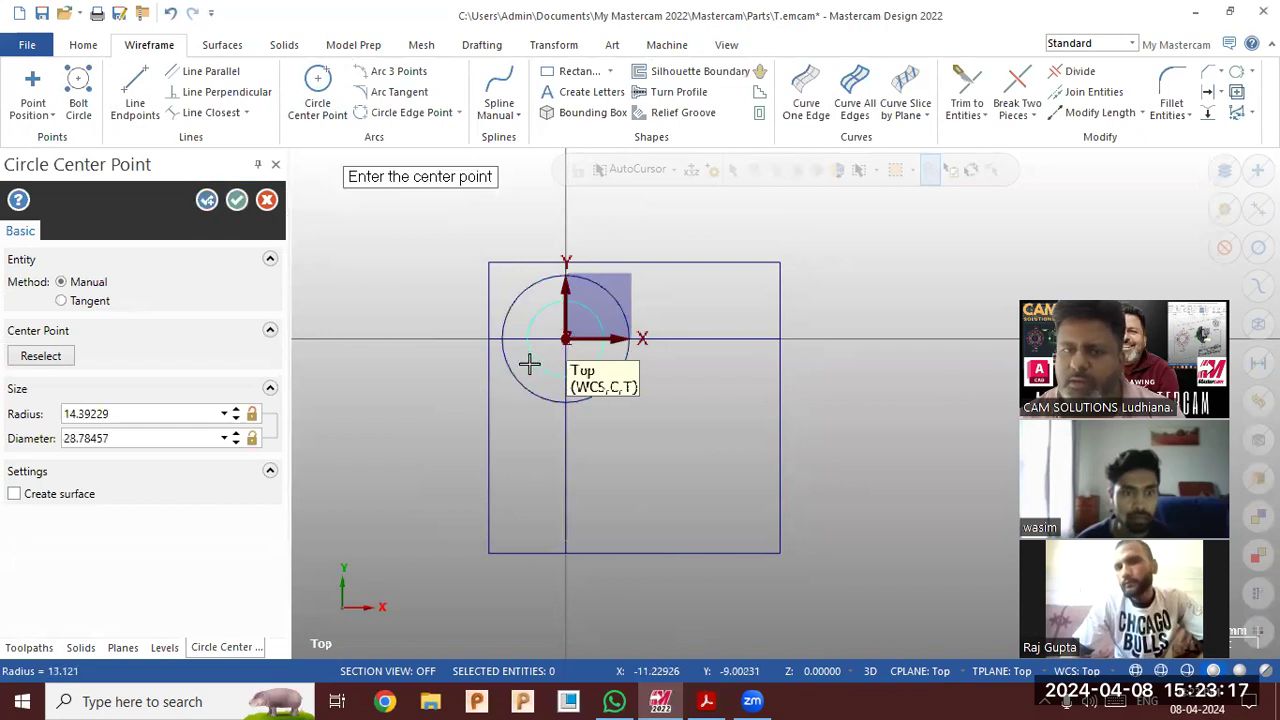
double_click(131, 438)
text(30)
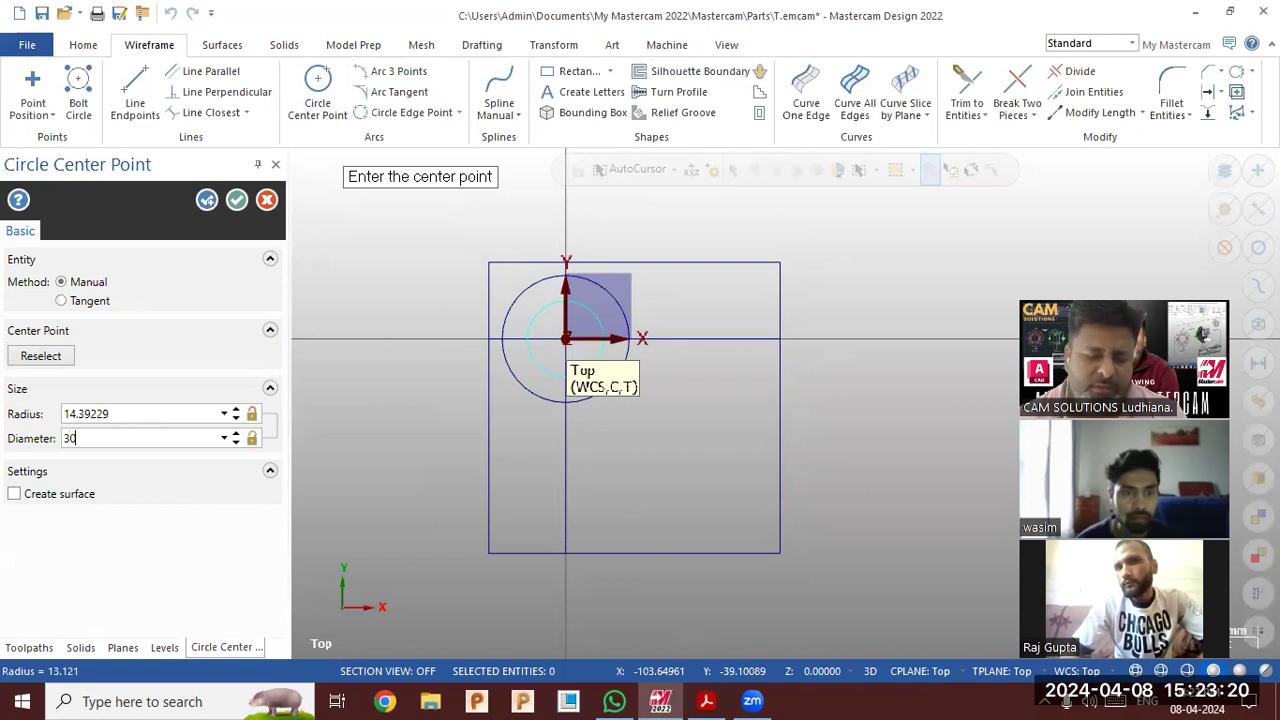
key(Return)
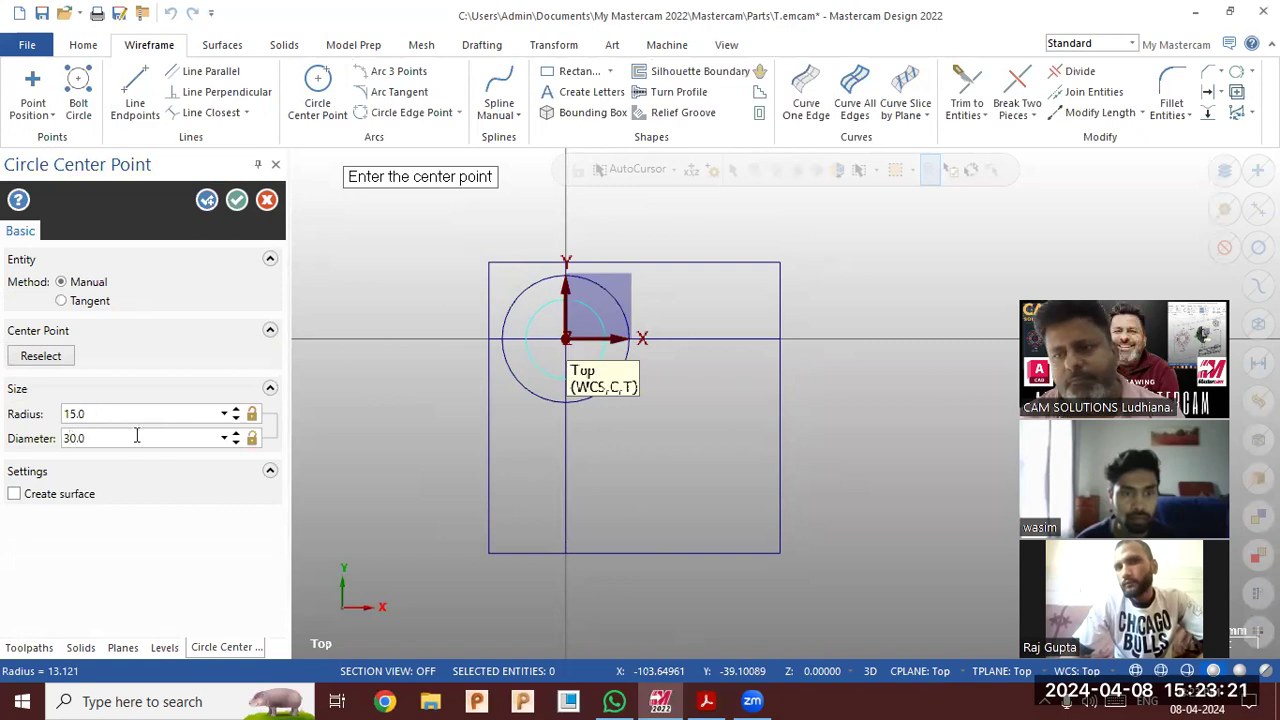
click(236, 207)
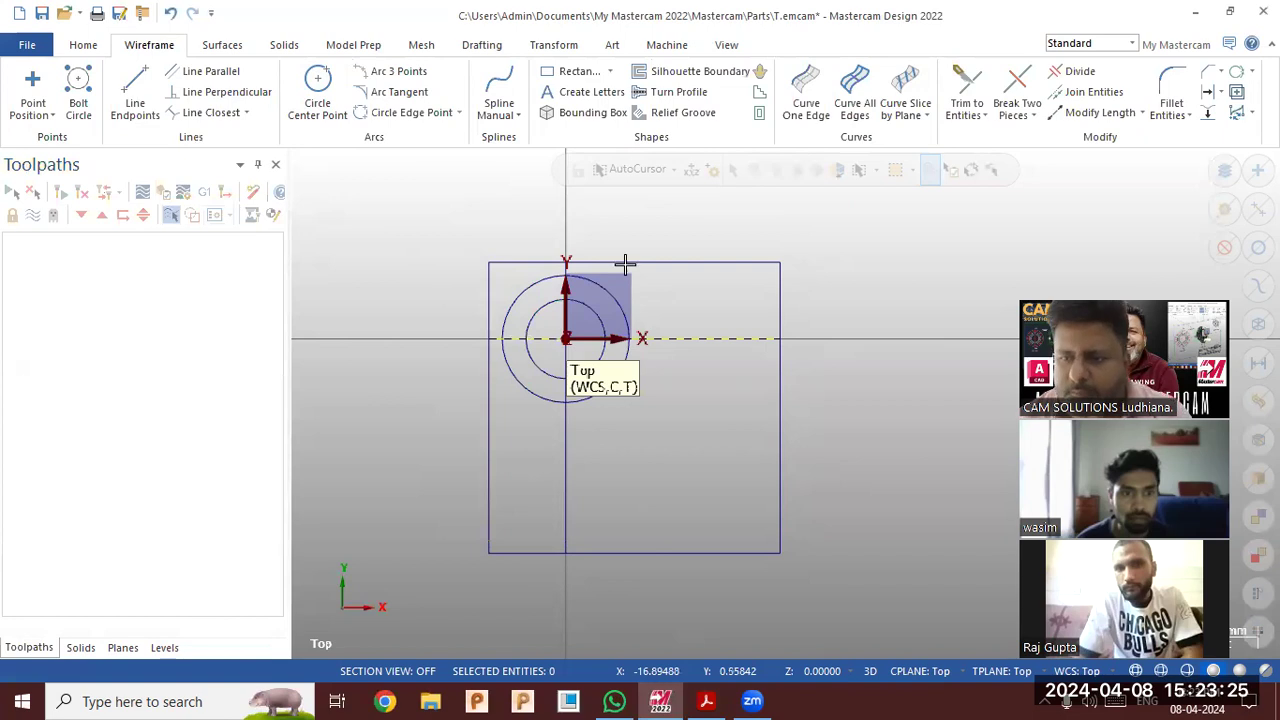
Offset a copy of the vertical line through the origin by 68 mm toward the plate's right edge, checking the distance in the PDF
scroll(720, 310, up, 2)
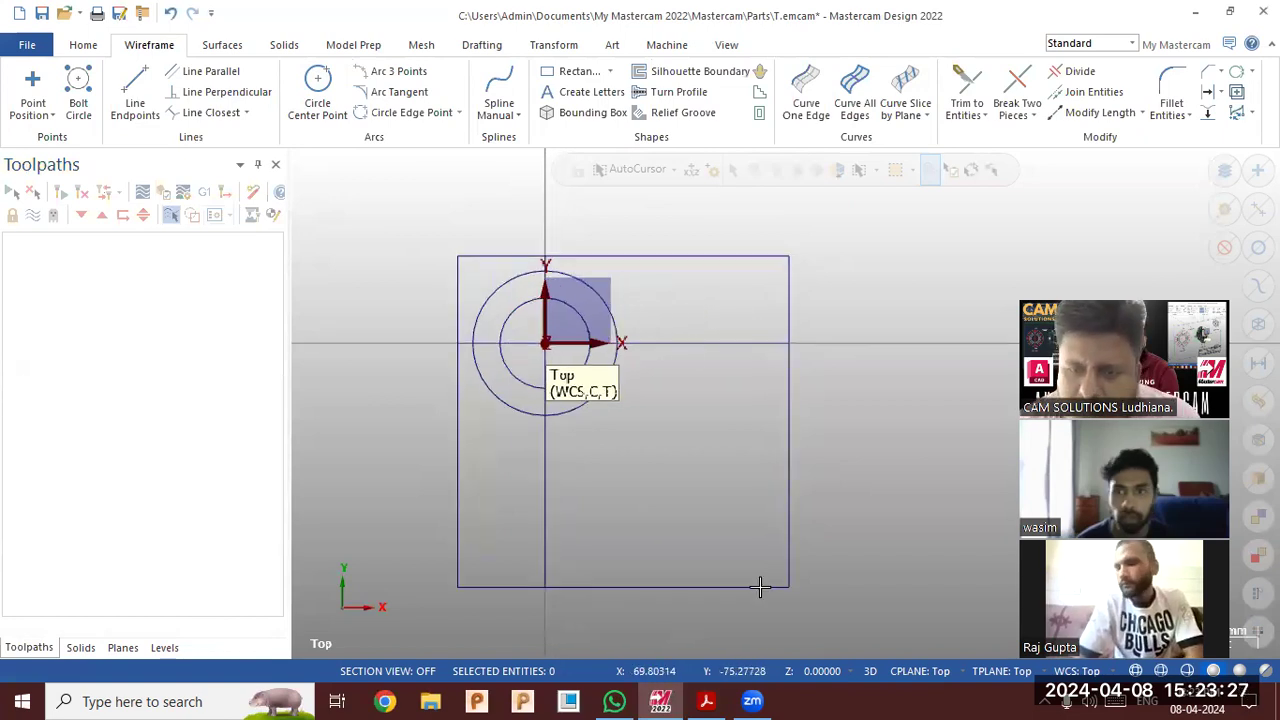
click(713, 702)
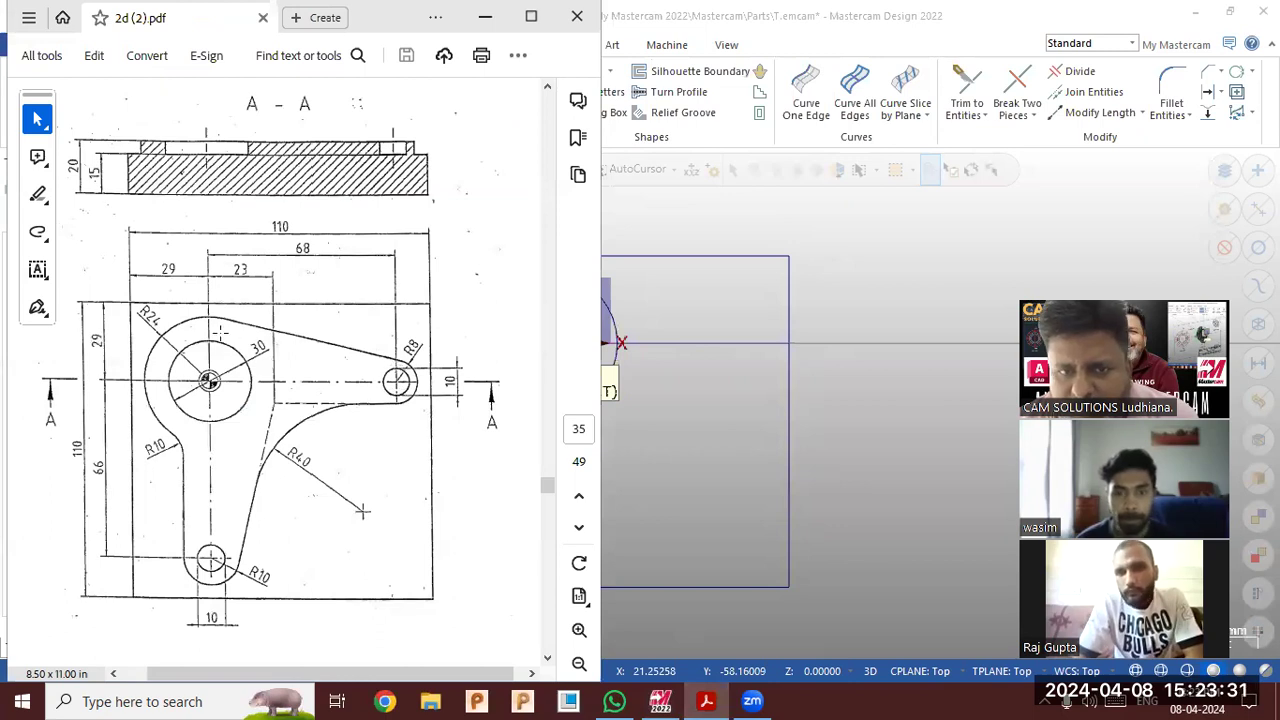
click(860, 292)
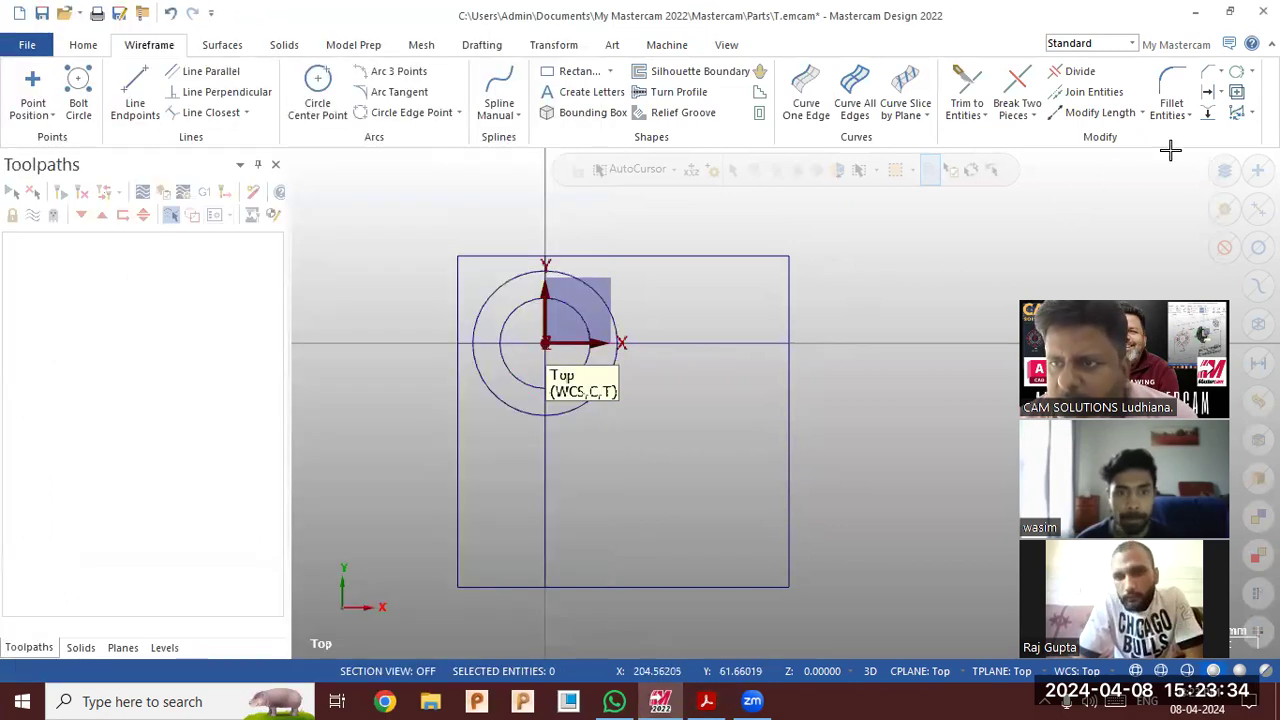
click(1207, 92)
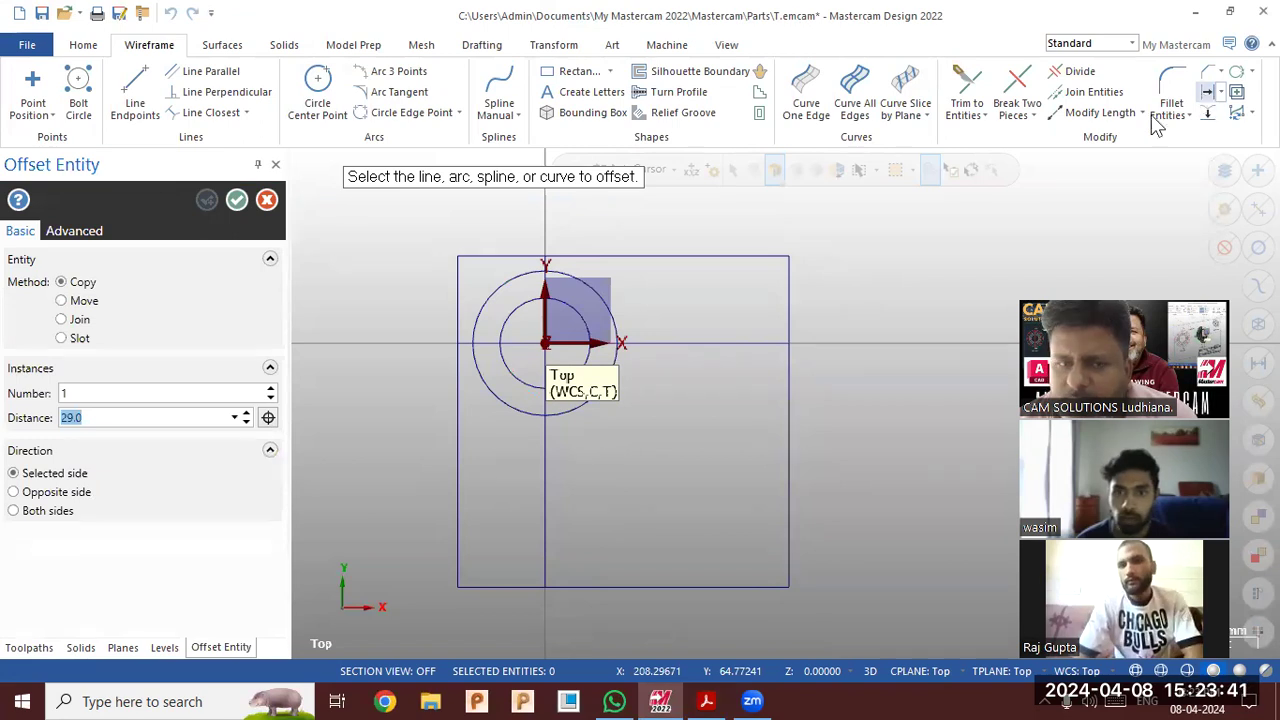
text(68)
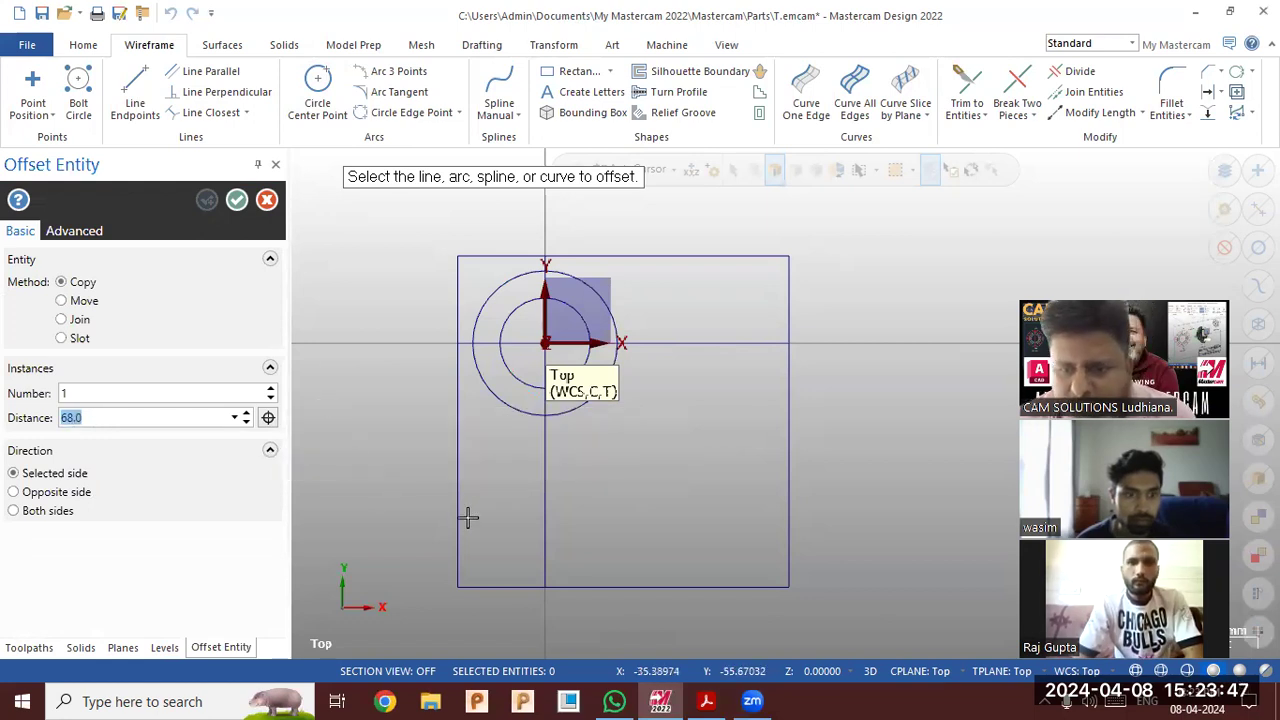
click(707, 701)
click(707, 701)
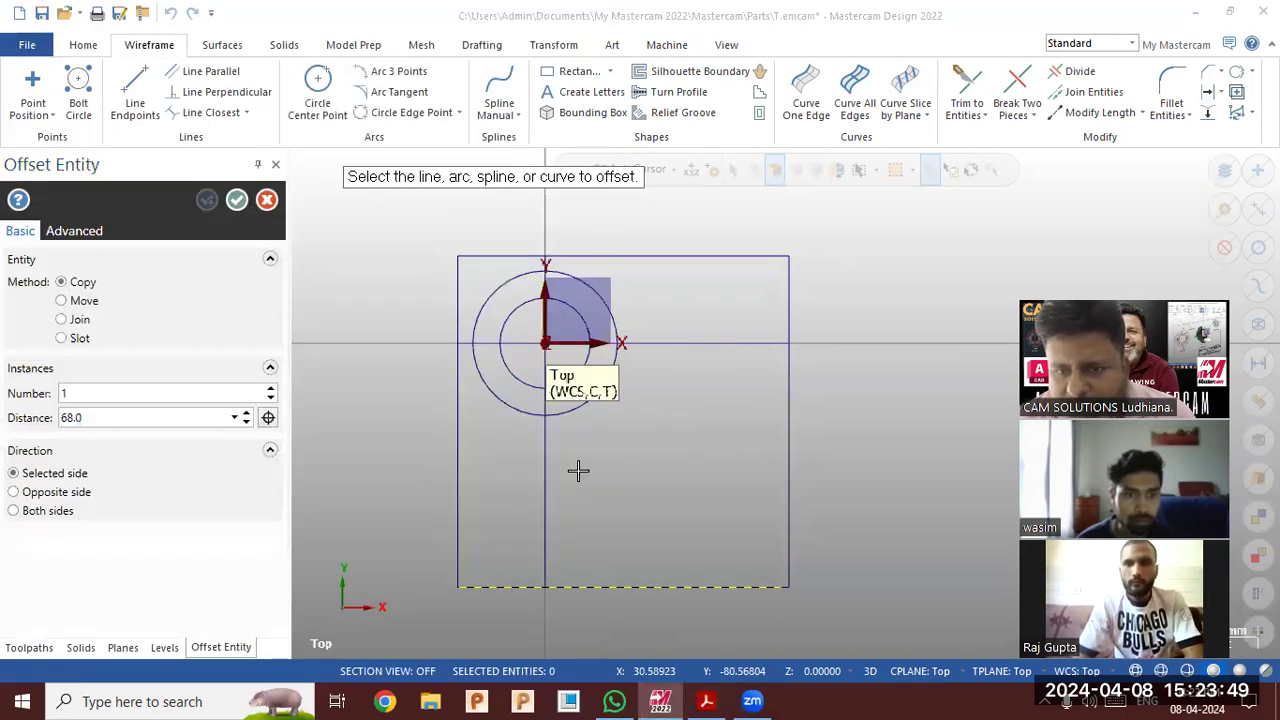
click(543, 479)
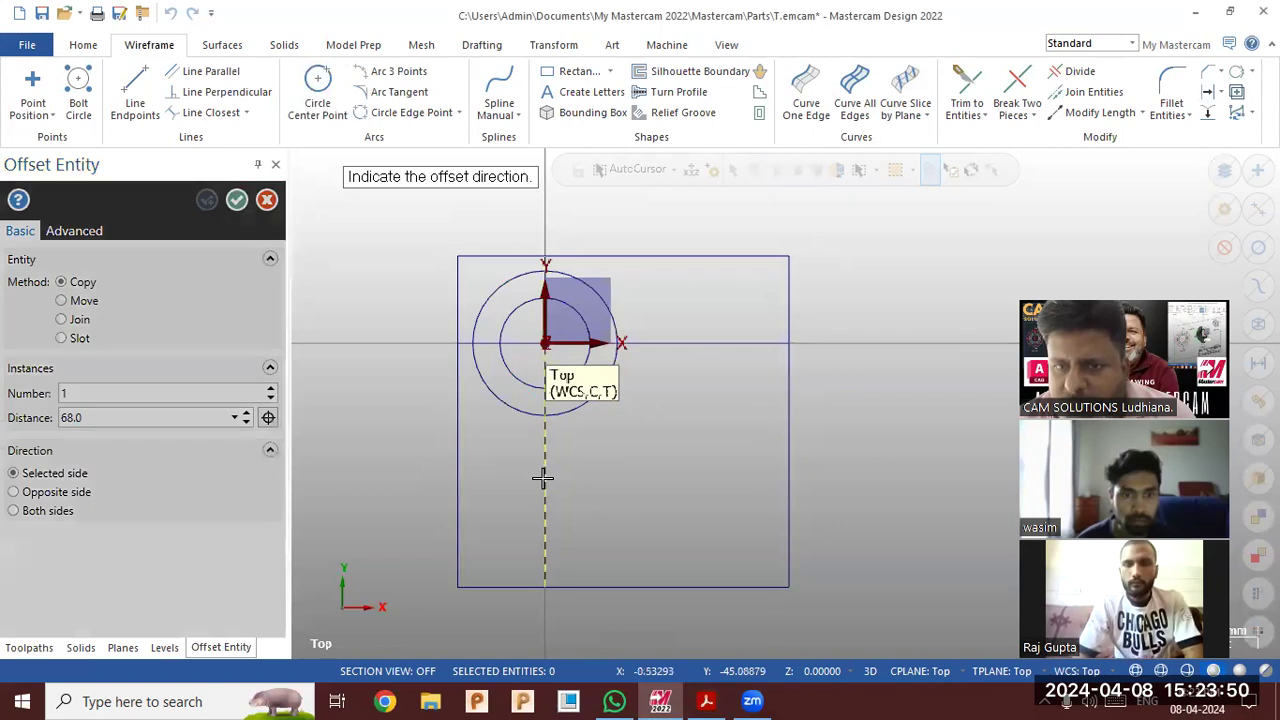
click(709, 452)
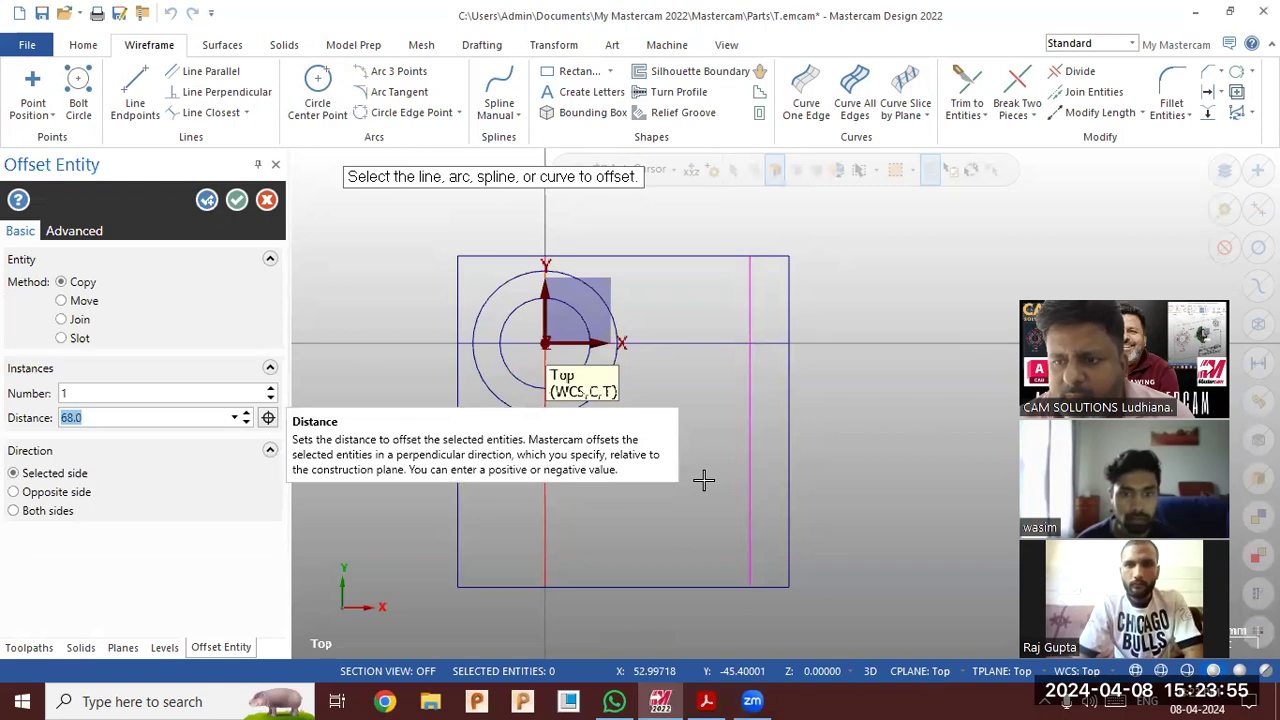
click(242, 198)
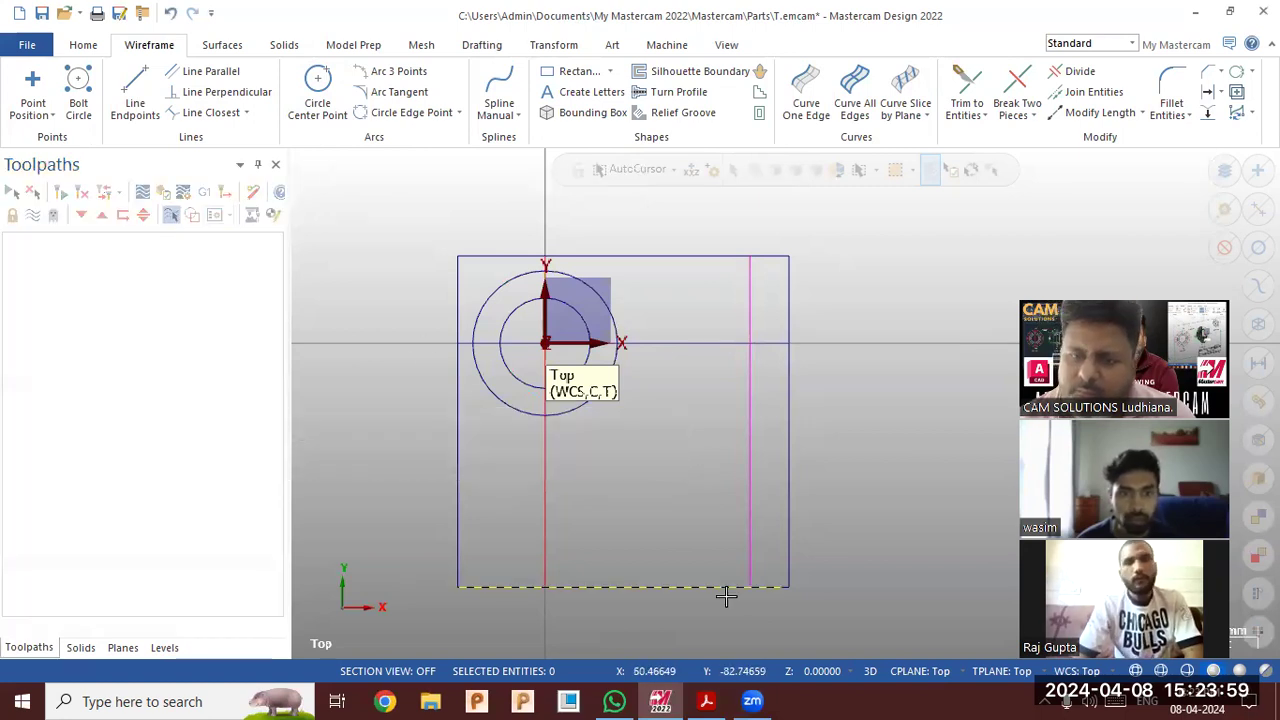
Check the small hole in the PDF, then draw a 10 mm diameter circle where the 68 mm offset line crosses the horizontal line
click(710, 701)
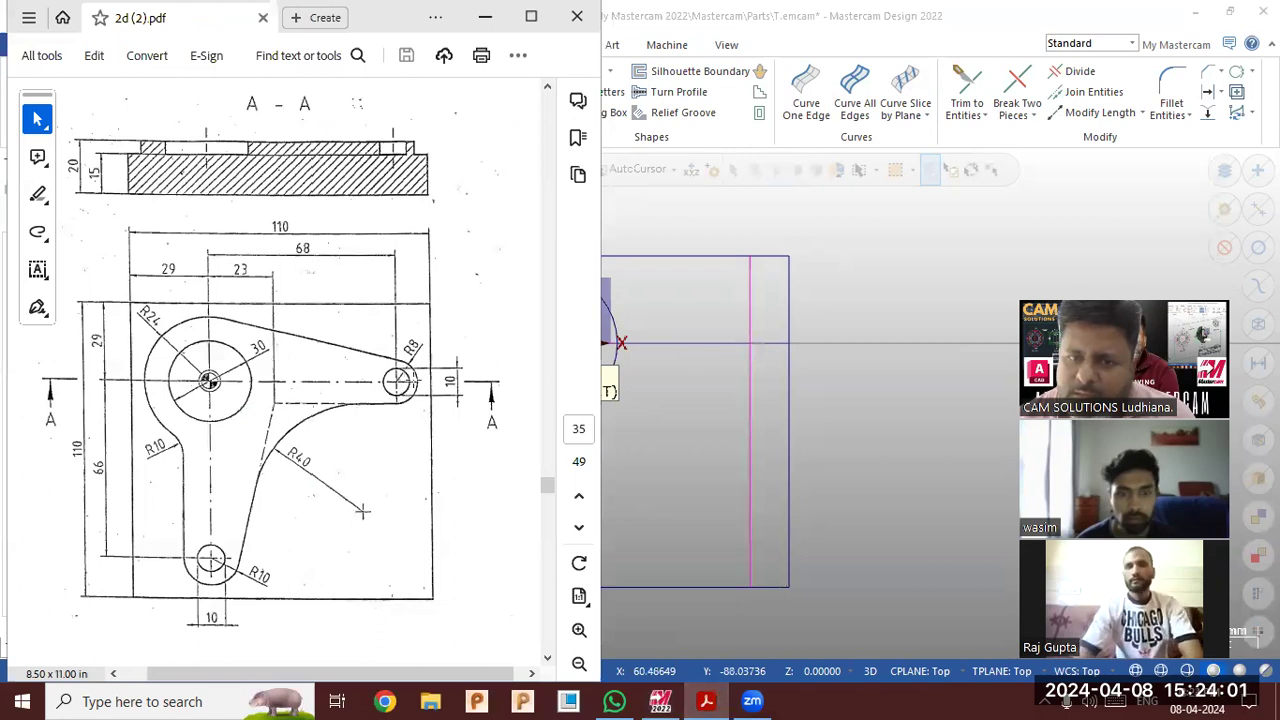
click(485, 17)
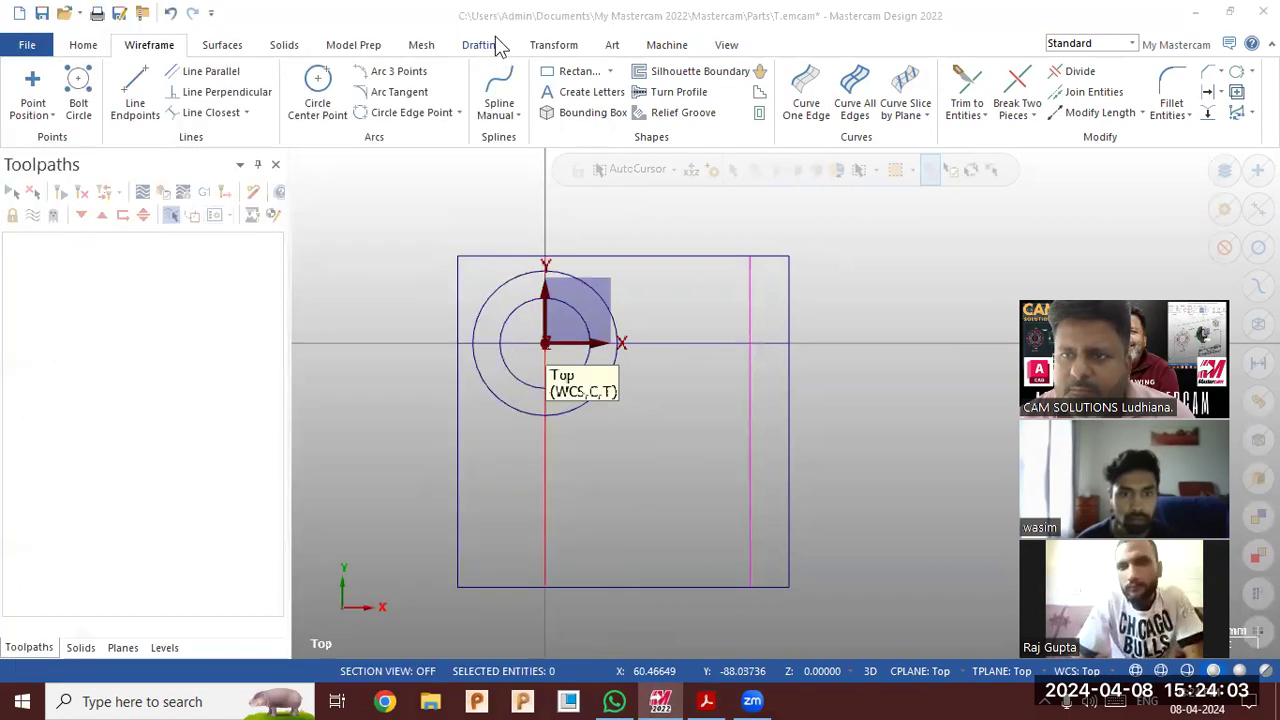
click(317, 90)
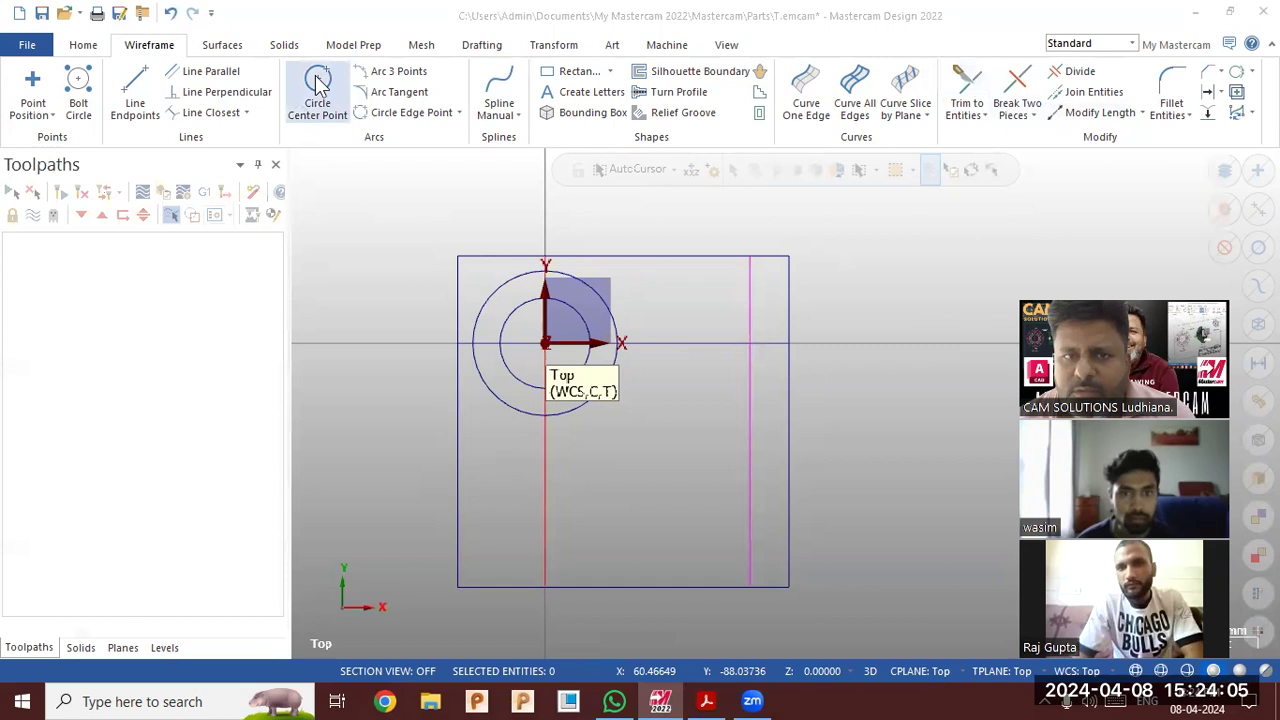
click(757, 348)
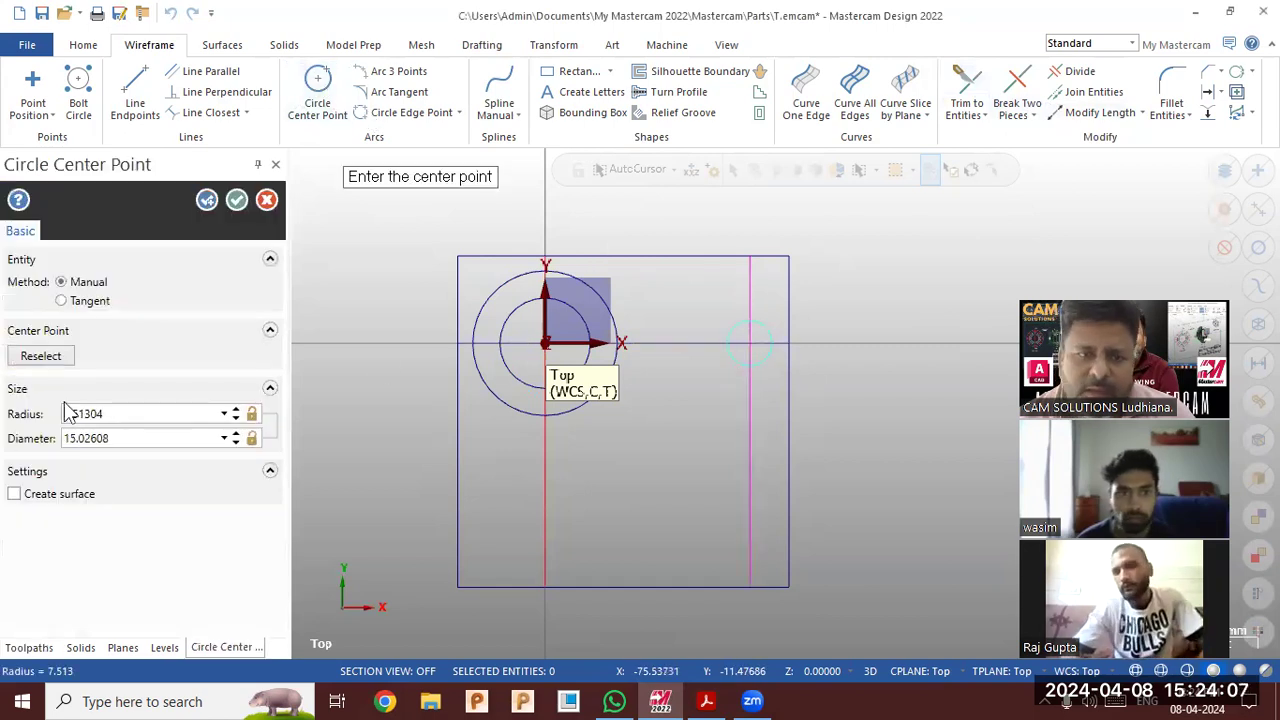
double_click(142, 446)
text(10)
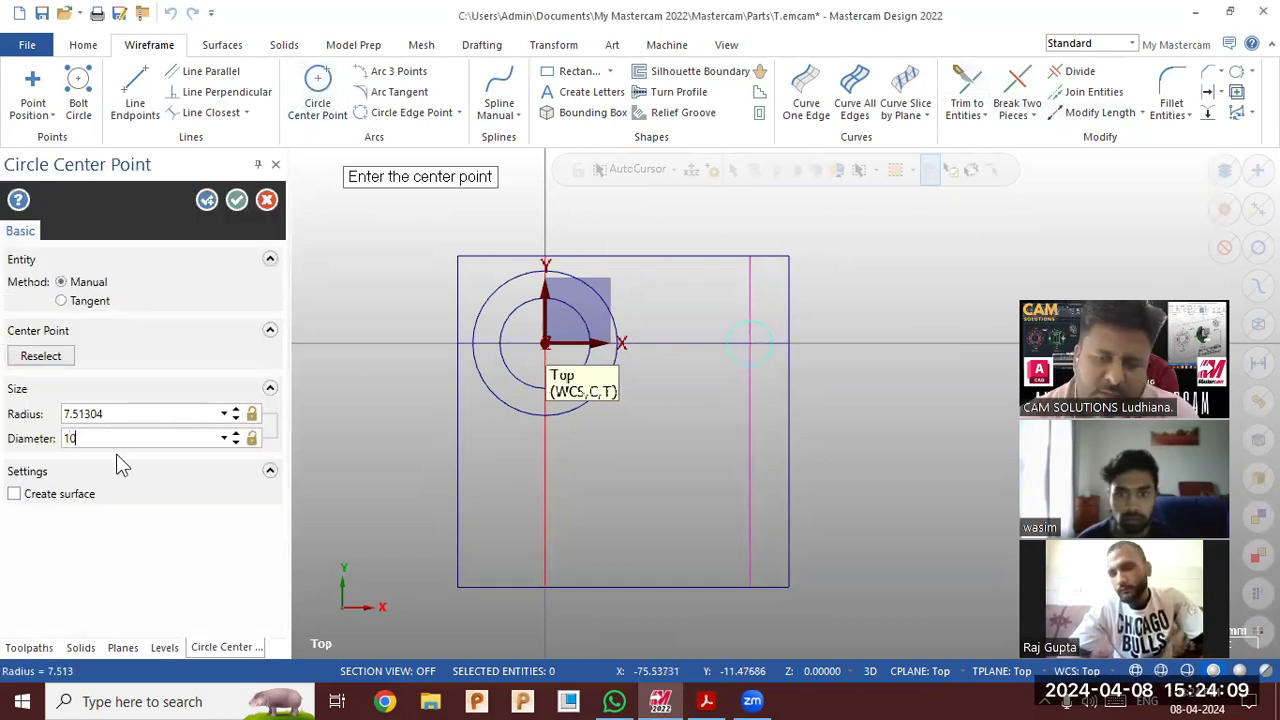
click(208, 208)
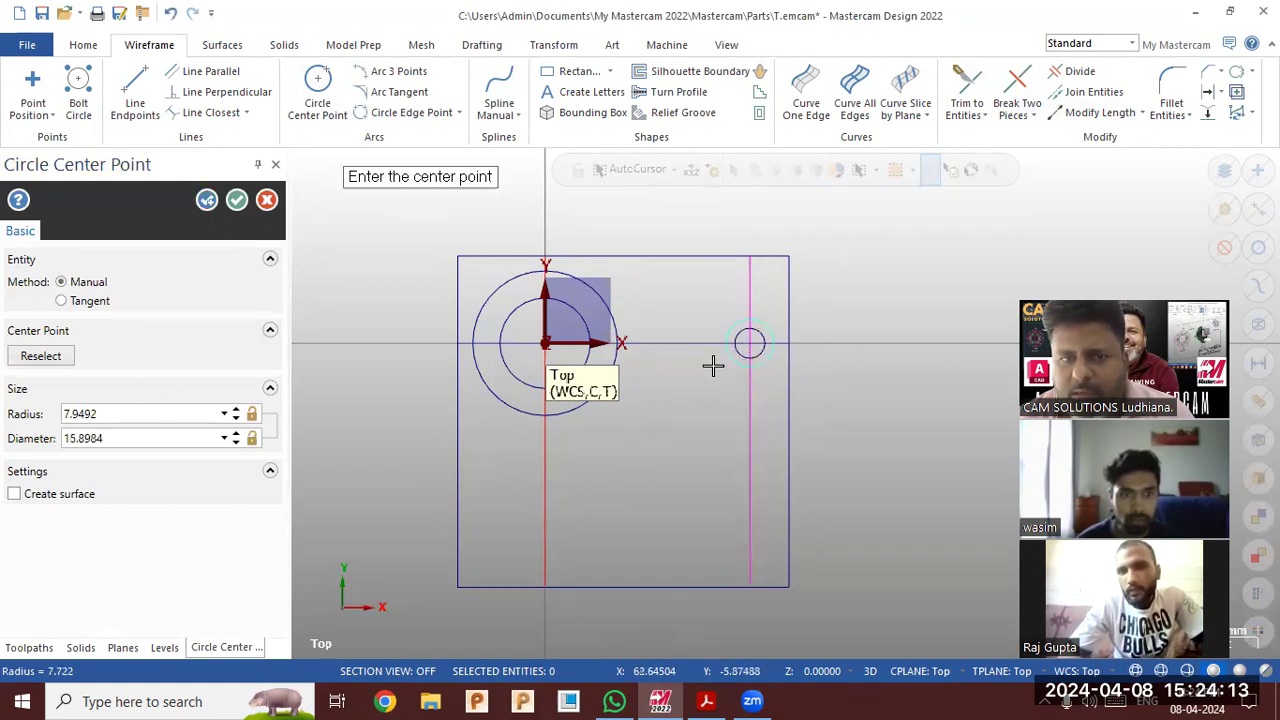
Draw a circle with an 8 mm radius concentric with the 10 mm hole
double_click(148, 414)
text(8)
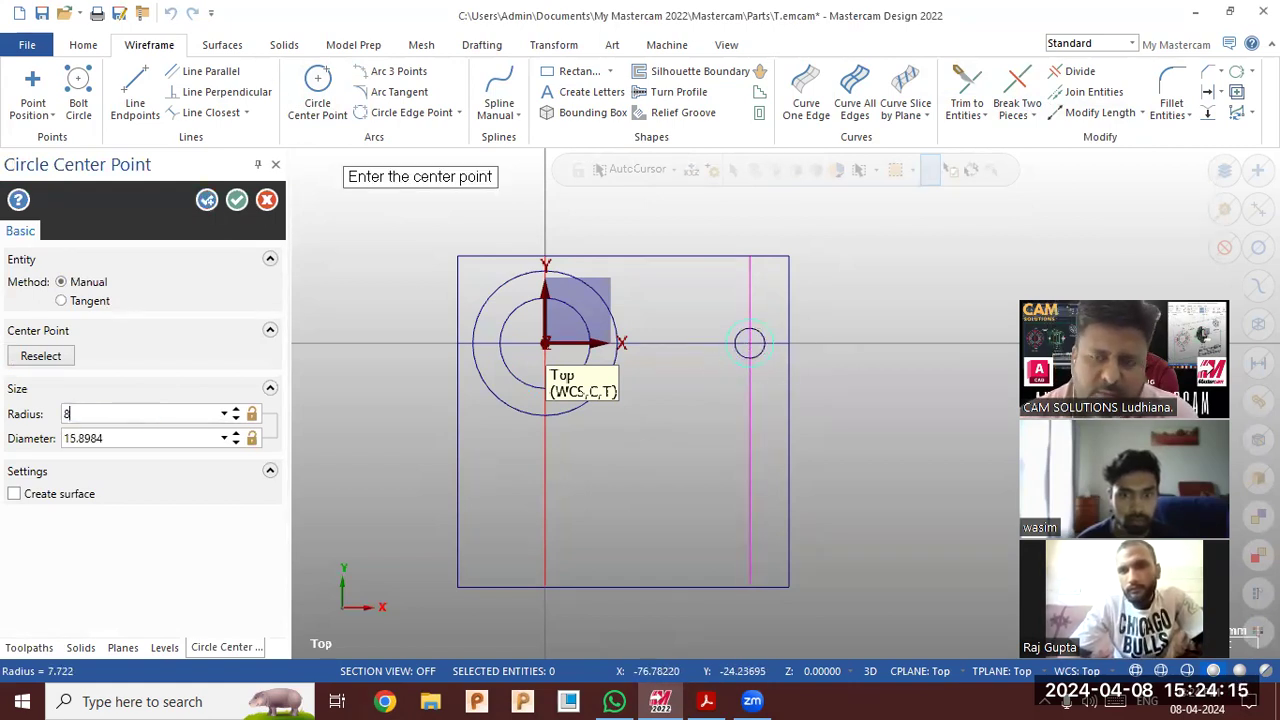
click(236, 201)
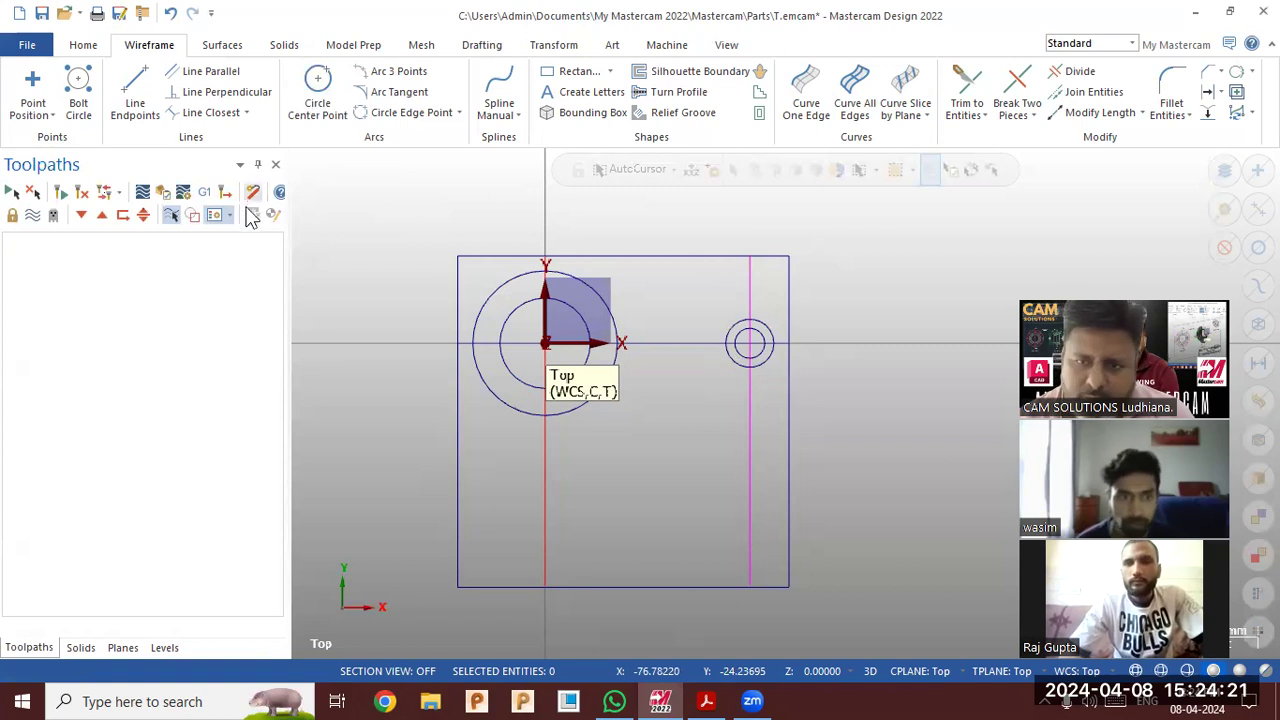
Check the PDF drawing, then delete the vertical offset line running through the two small circles
click(707, 702)
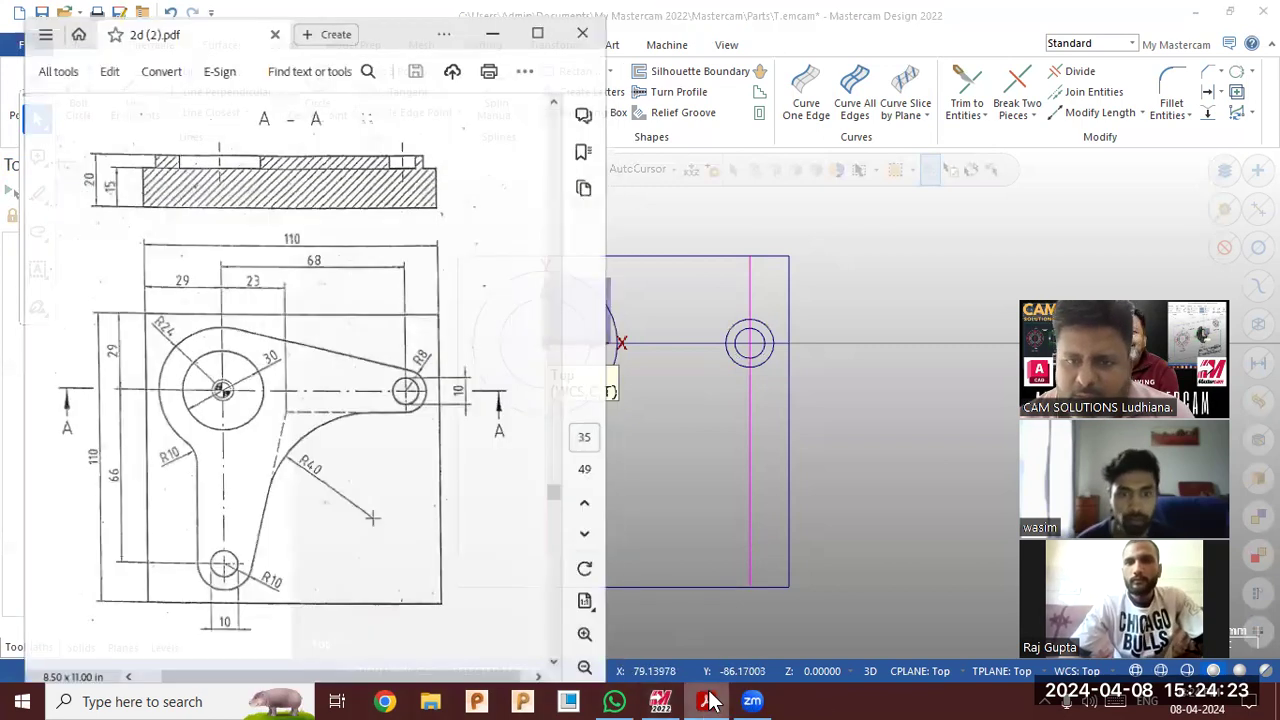
click(725, 458)
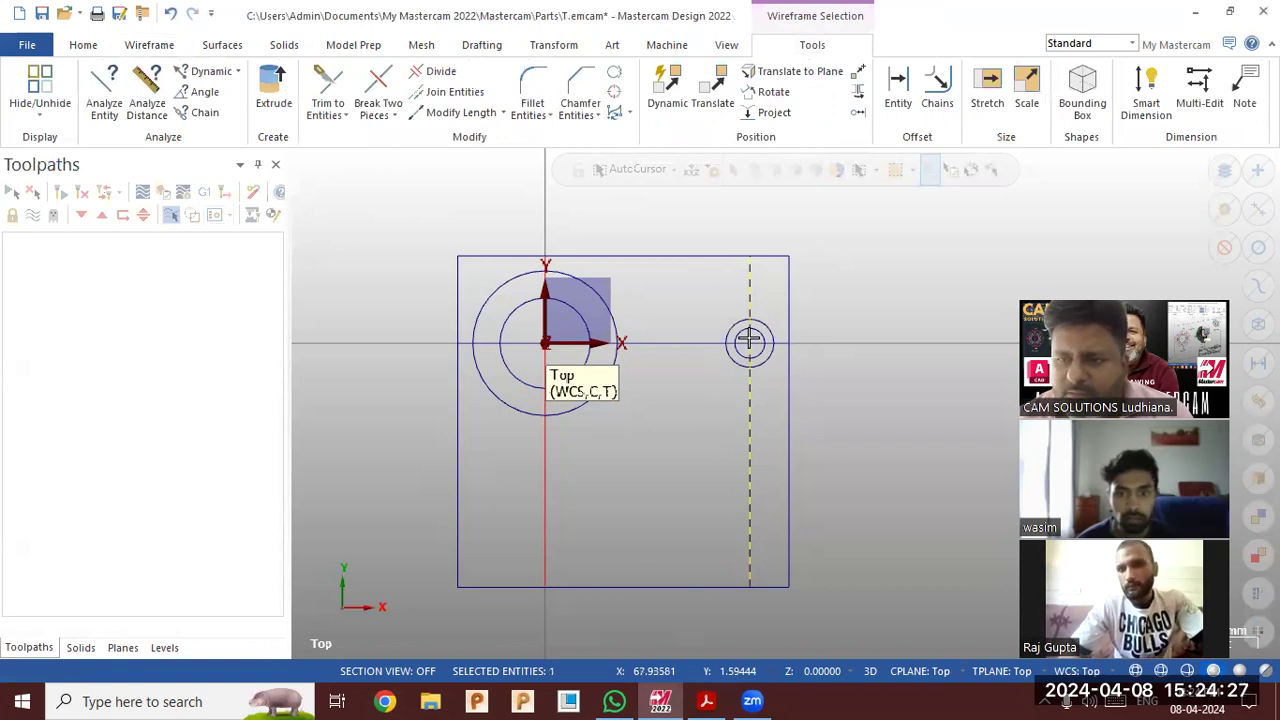
key(Delete)
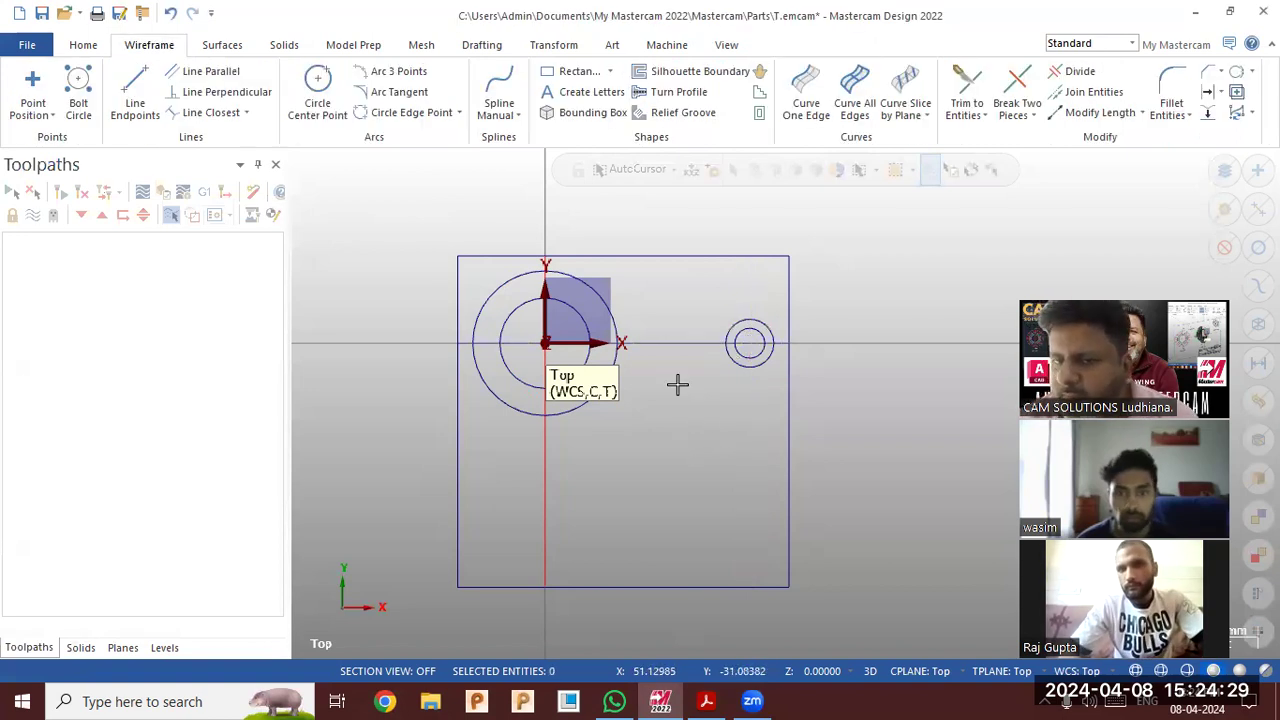
Check the PDF, then draw a line tangent to the upper sides of the large outer circle and the 8 mm radius circle
scroll(645, 290, up, 1)
scroll(647, 289, up, 1)
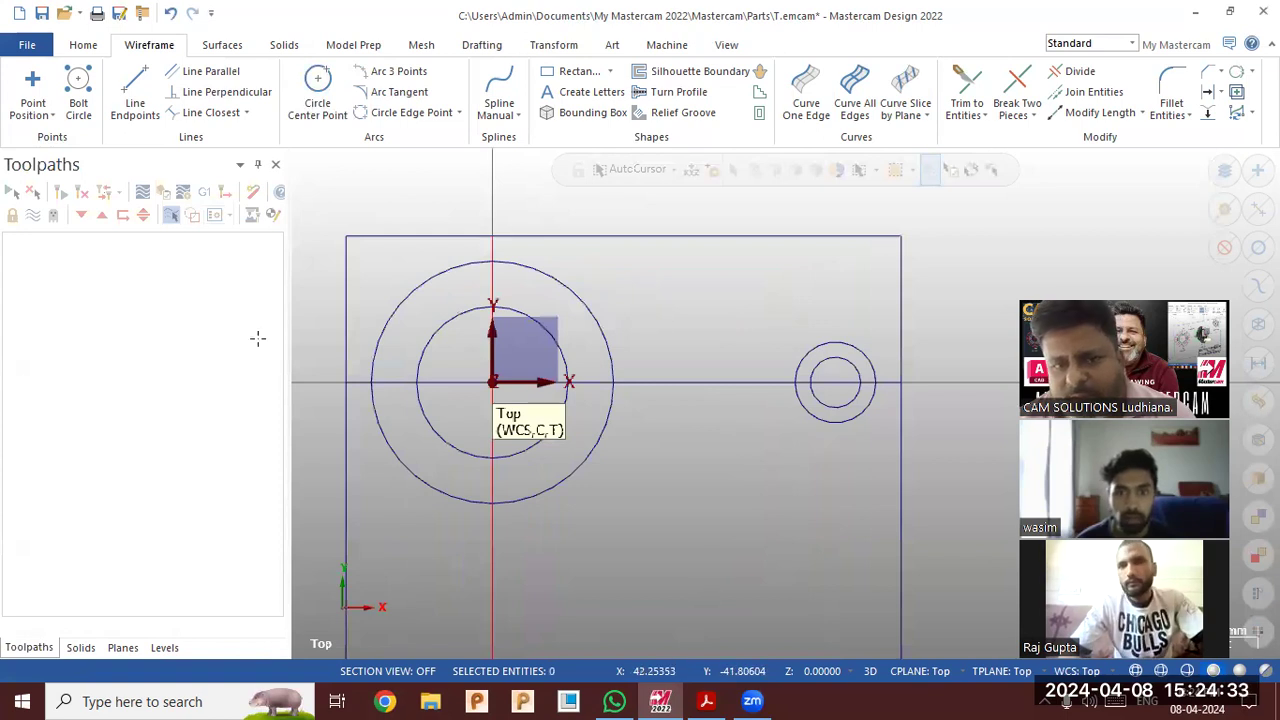
key(alt+Tab)
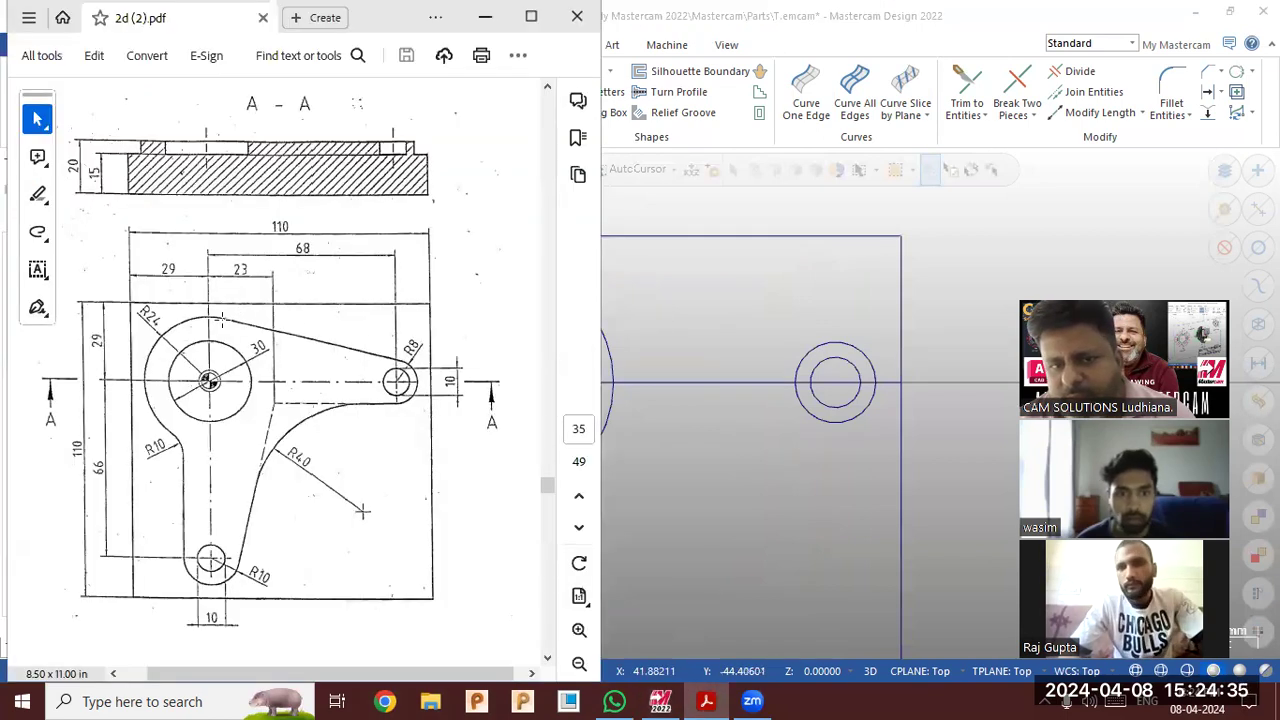
click(676, 304)
click(143, 86)
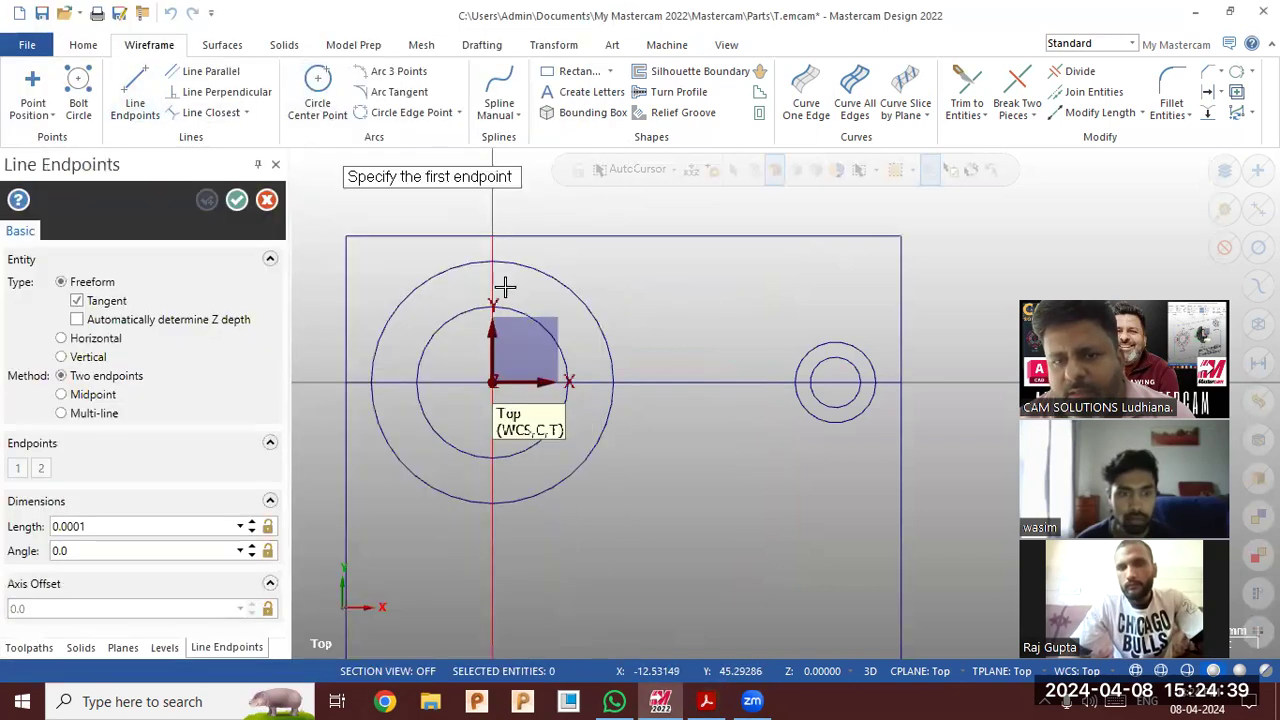
click(522, 266)
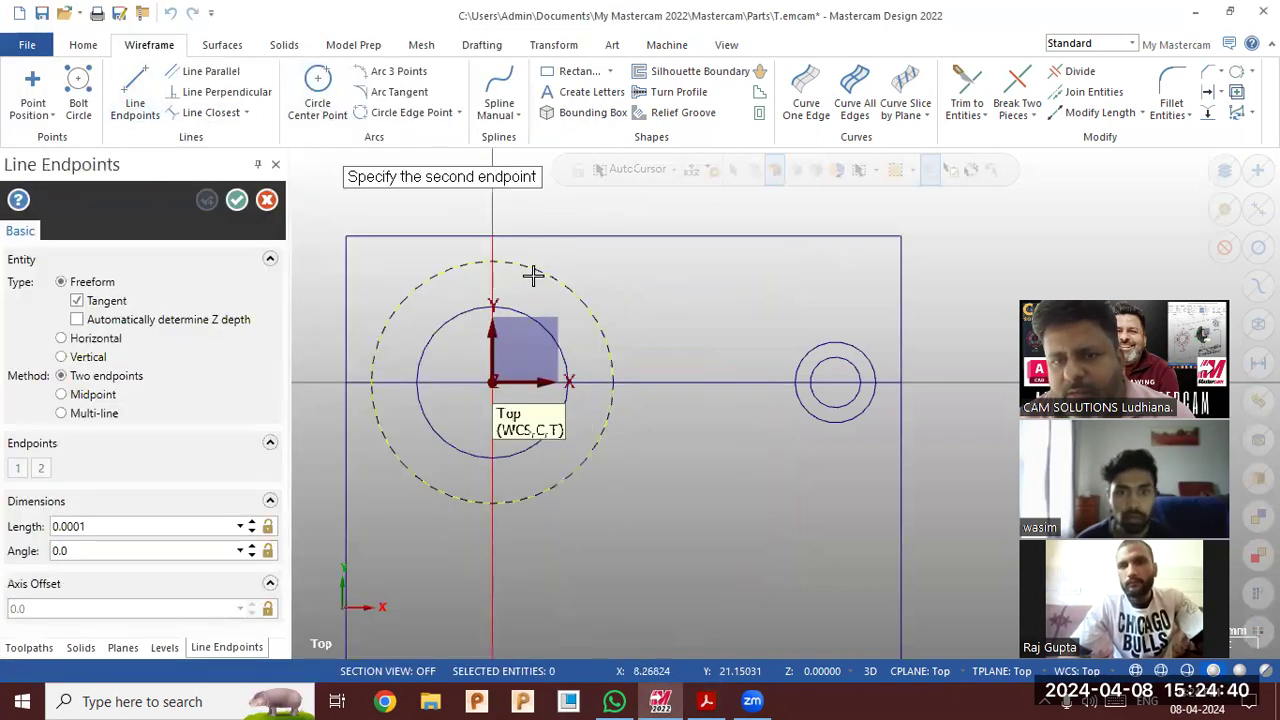
click(826, 344)
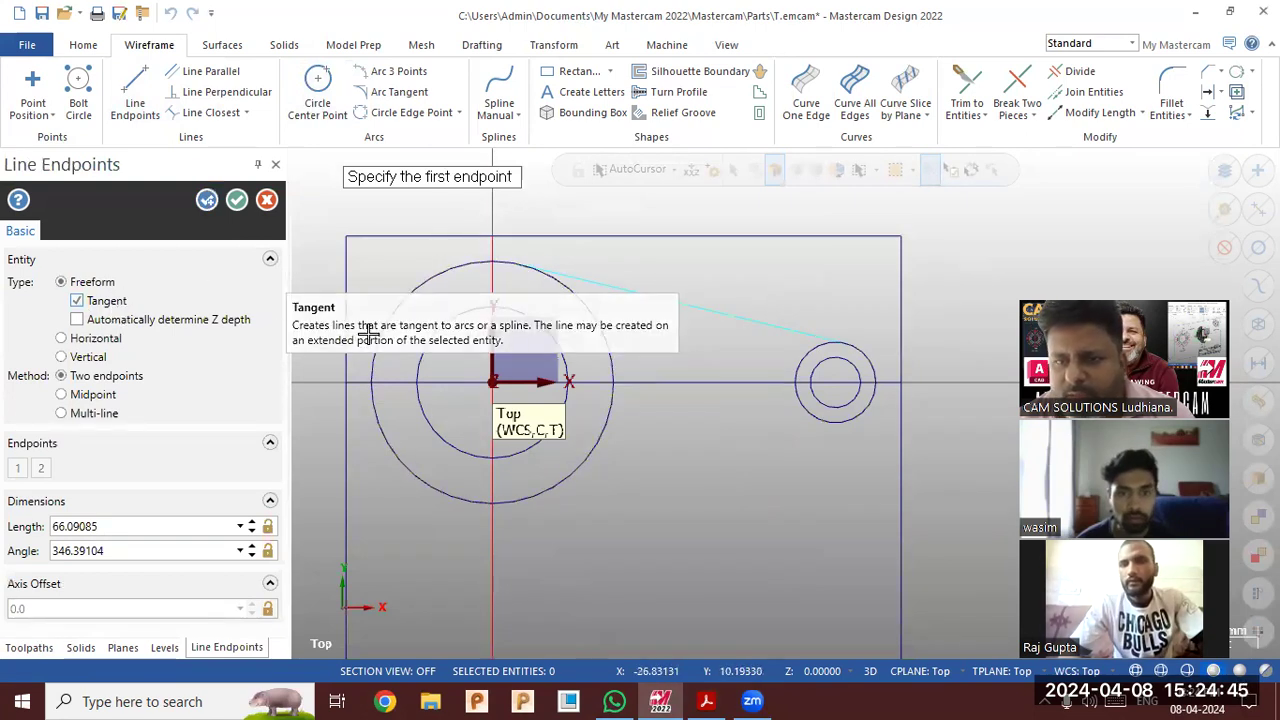
click(237, 200)
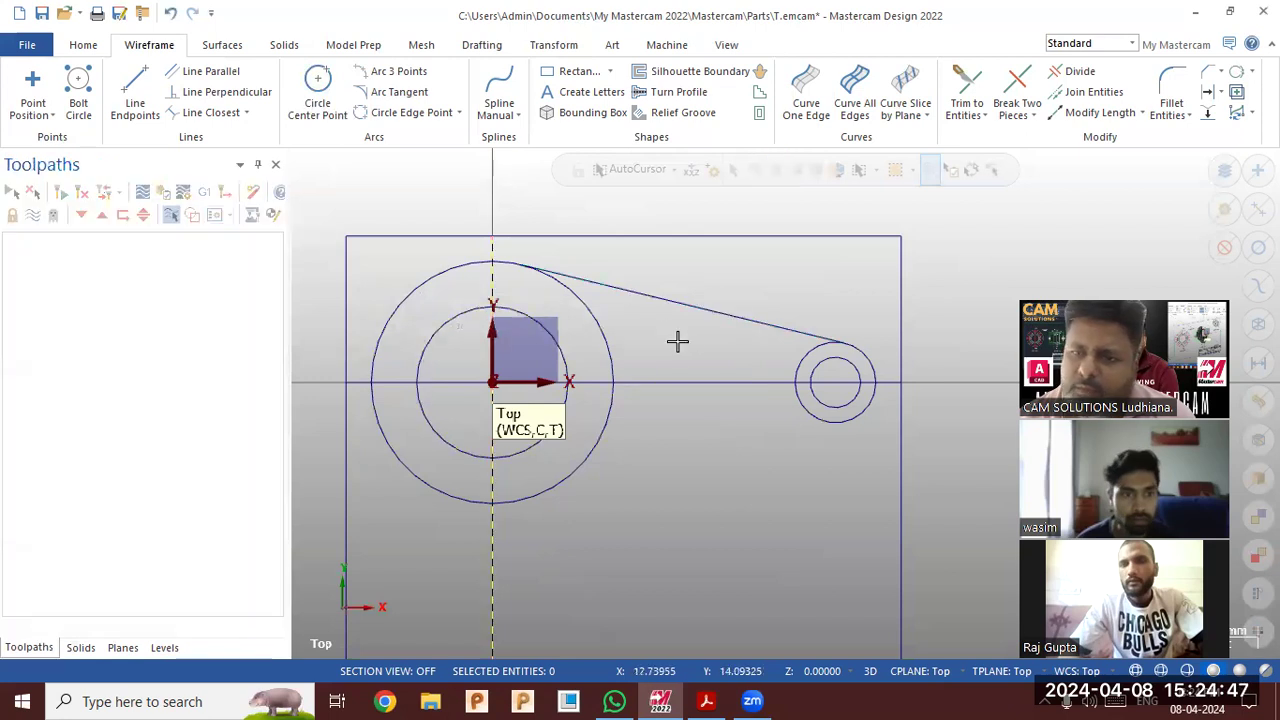
Delete the tangent line joining the large outer circle and the 8 mm radius circle
scroll(685, 375, down, 1)
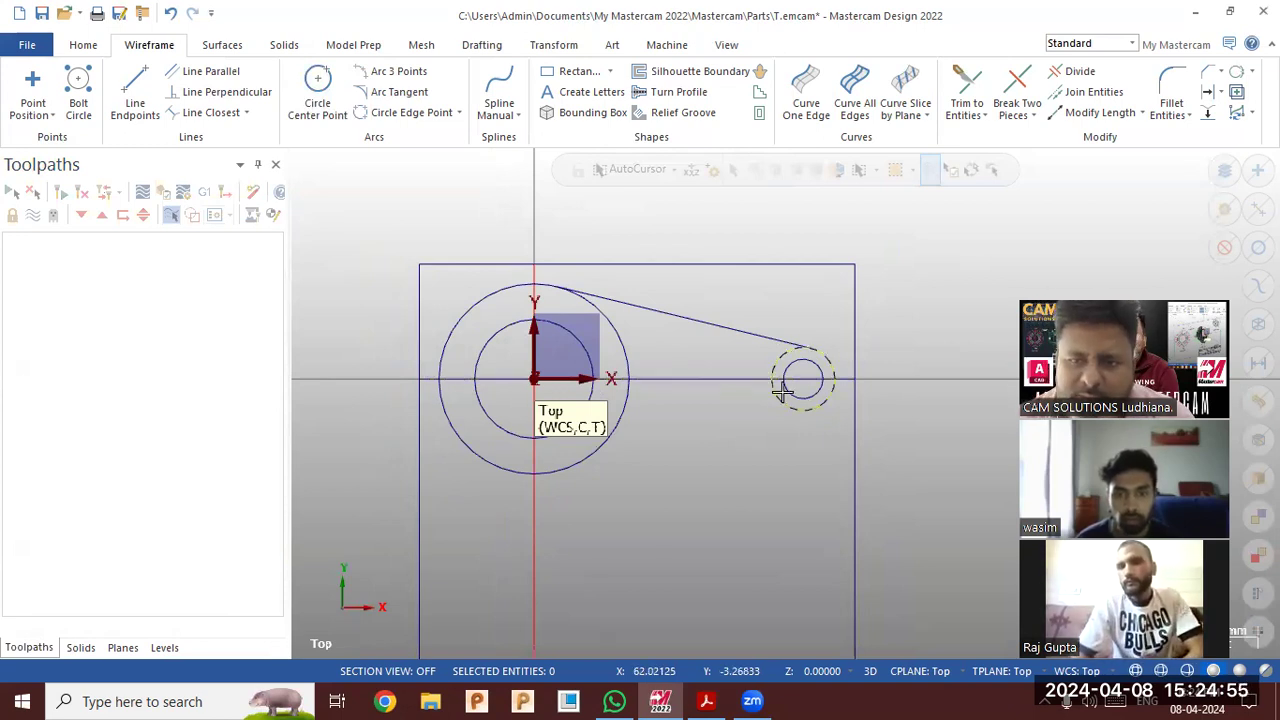
scroll(911, 266, down, 2)
scroll(866, 509, up, 1)
click(714, 260)
key(Delete)
Redraw the upper tangent line from the large outer circle to the 8 mm radius circle
click(140, 95)
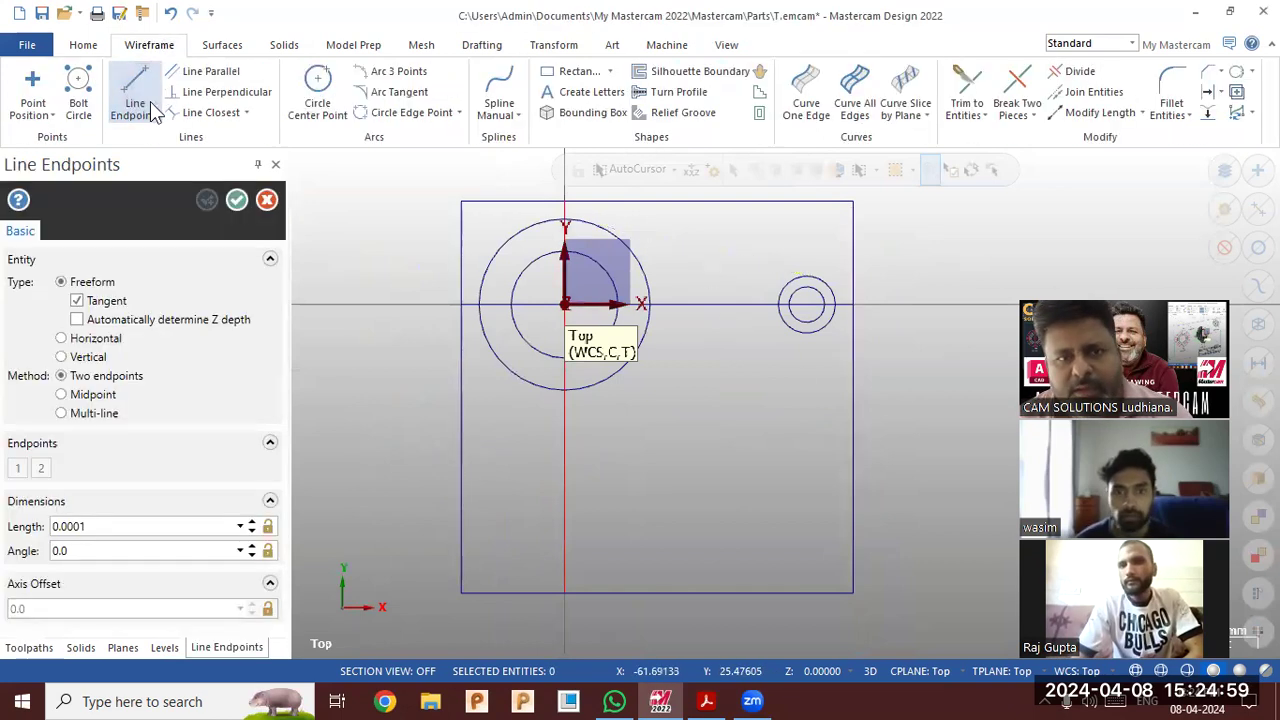
click(600, 229)
click(827, 277)
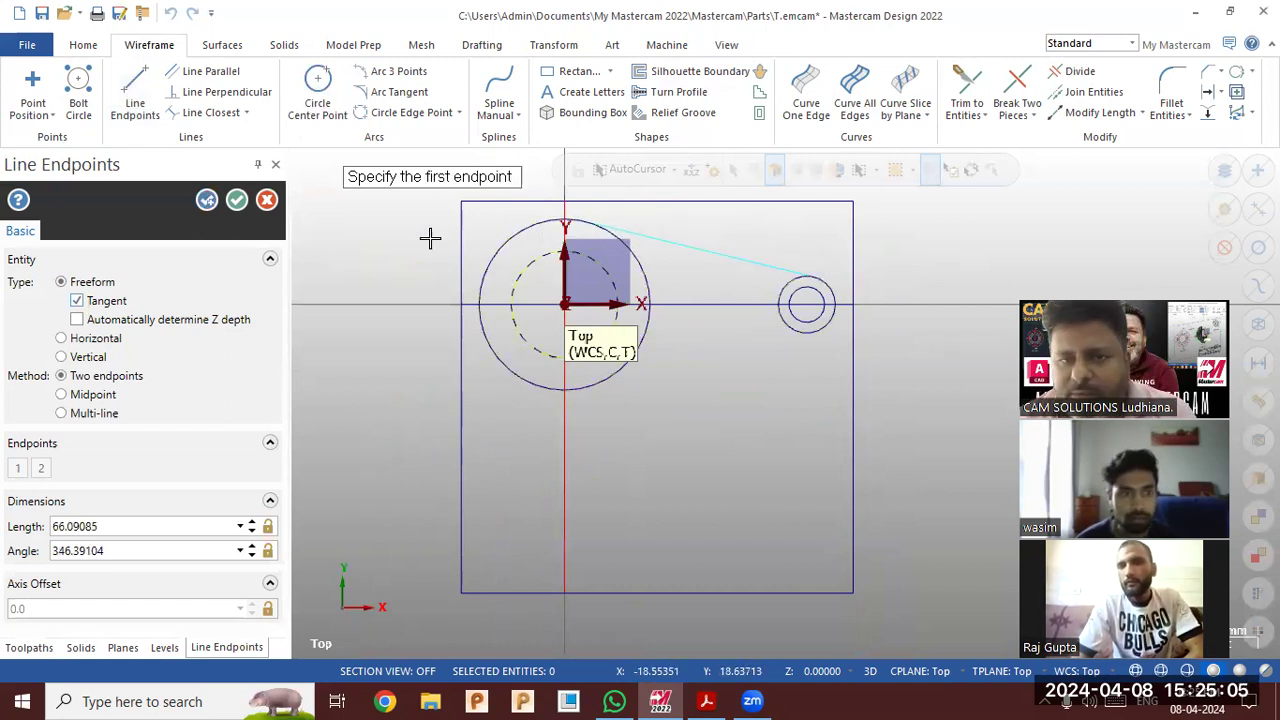
click(237, 201)
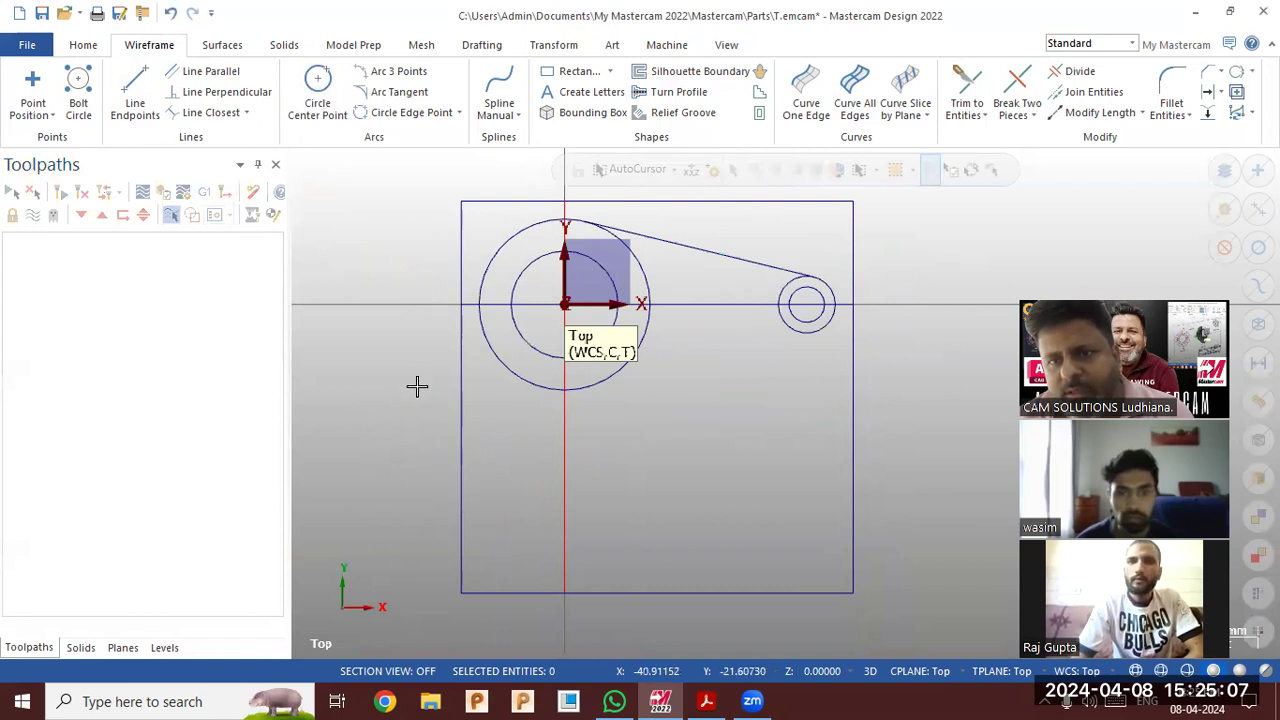
Check the lower hole's distance in the PDF, then offset a copy of the horizontal line through the origin 66 mm downward
click(707, 701)
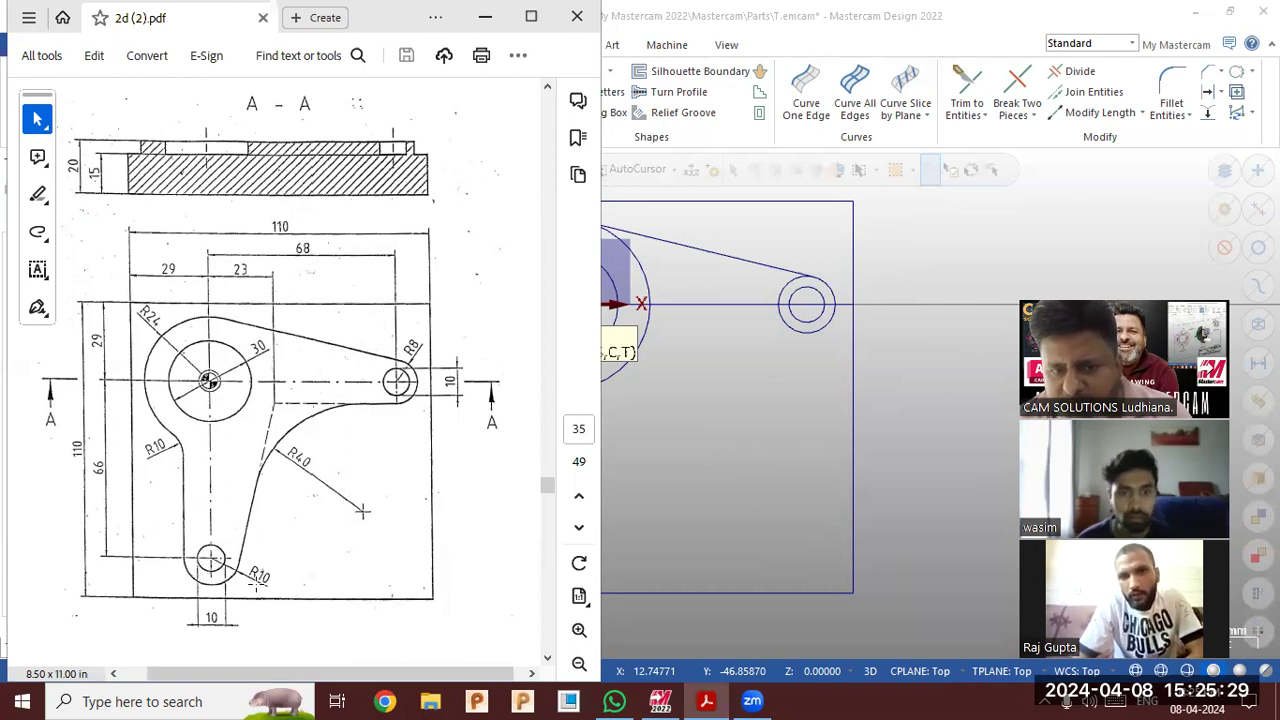
click(717, 503)
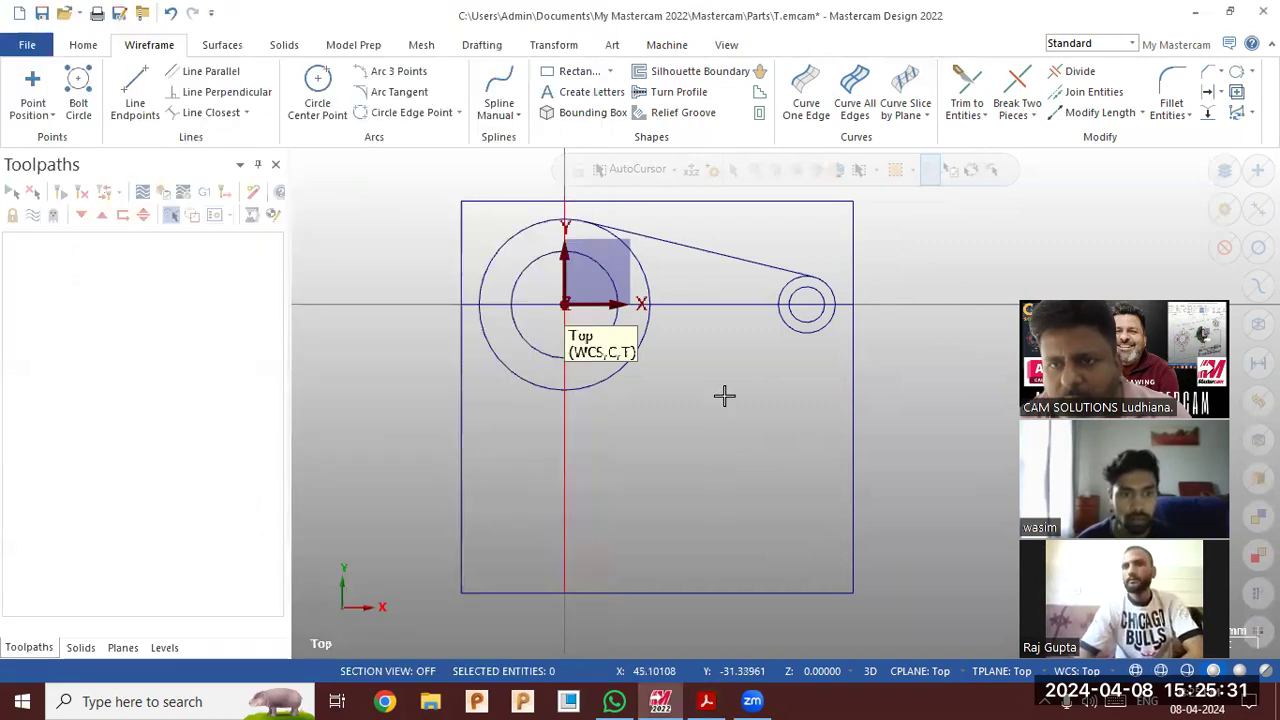
click(1208, 93)
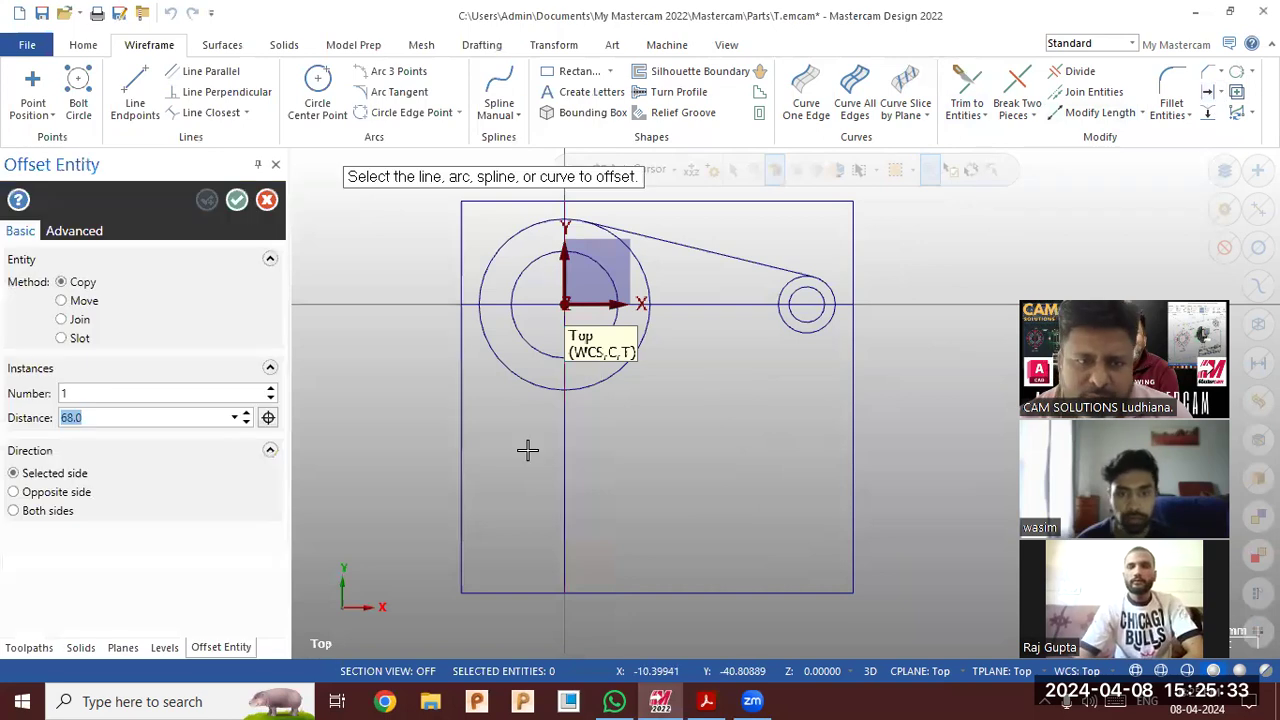
text(66)
click(706, 310)
click(704, 450)
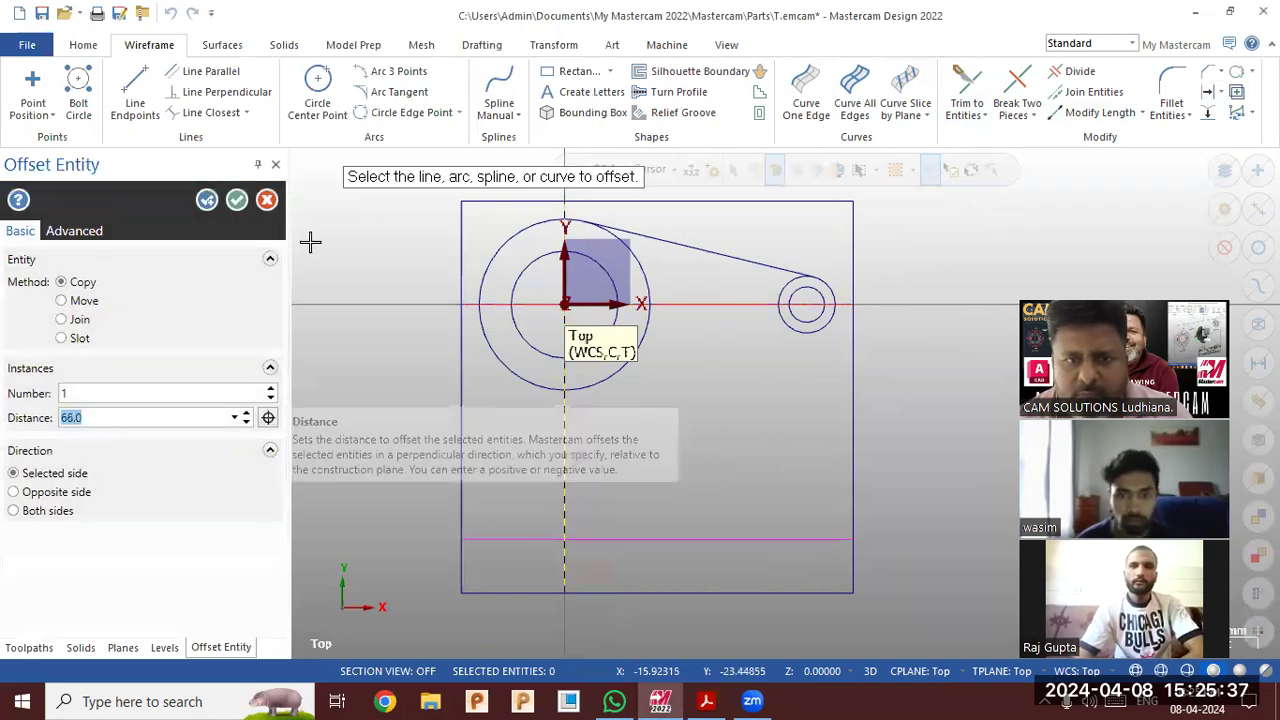
click(237, 200)
Draw a 10 mm diameter circle where the 66 mm offset line crosses the vertical line
click(316, 92)
click(565, 540)
click(544, 551)
double_click(158, 438)
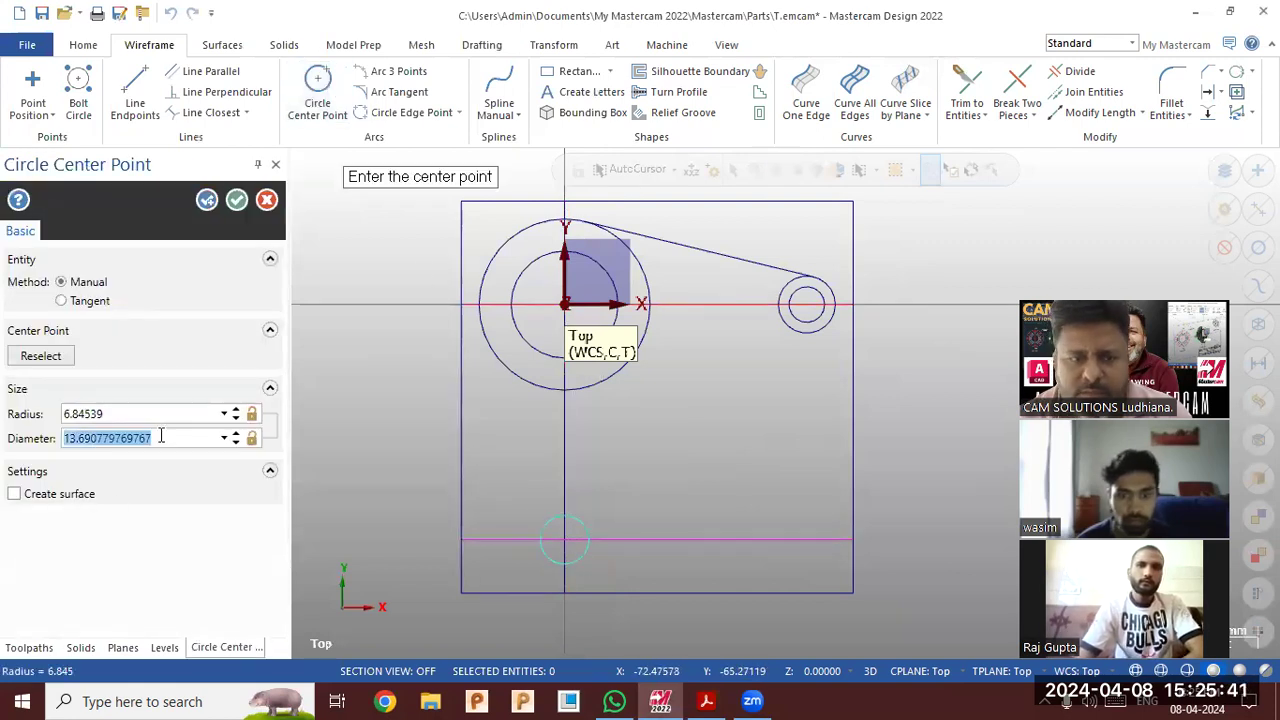
text(10.0)
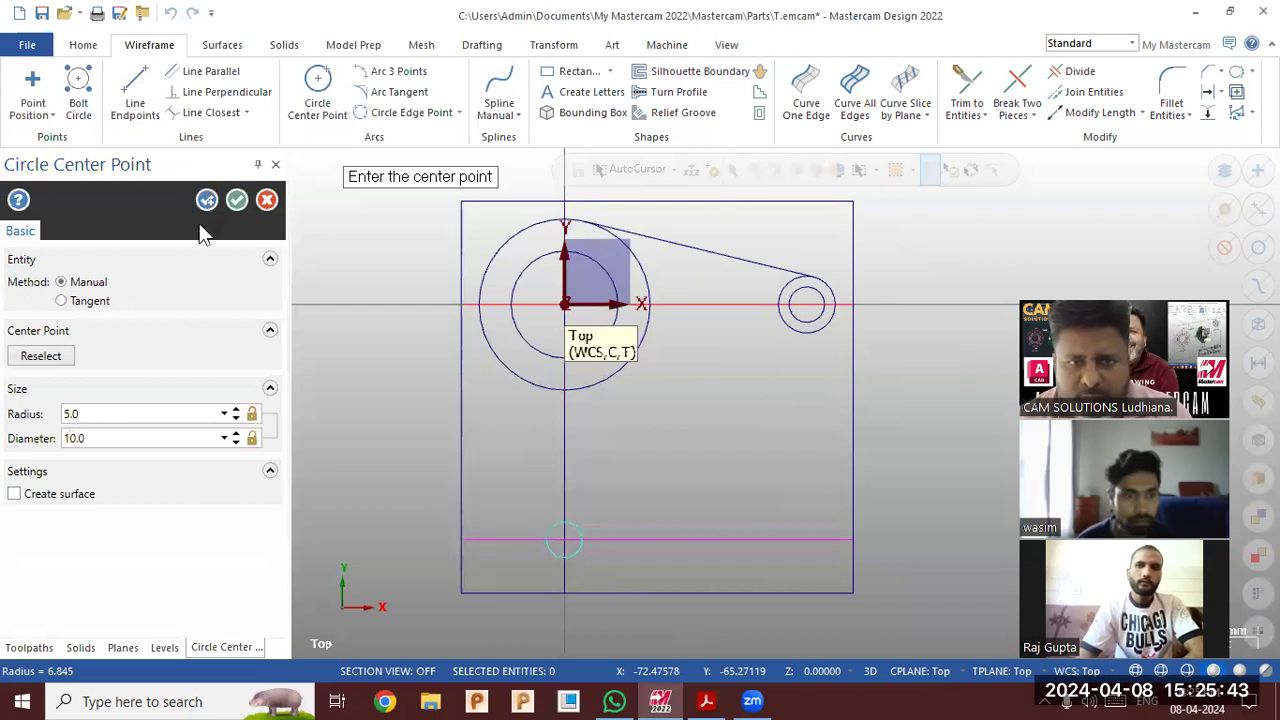
Draw a circle with a 10 mm radius concentric with the lower 10 mm hole
click(565, 540)
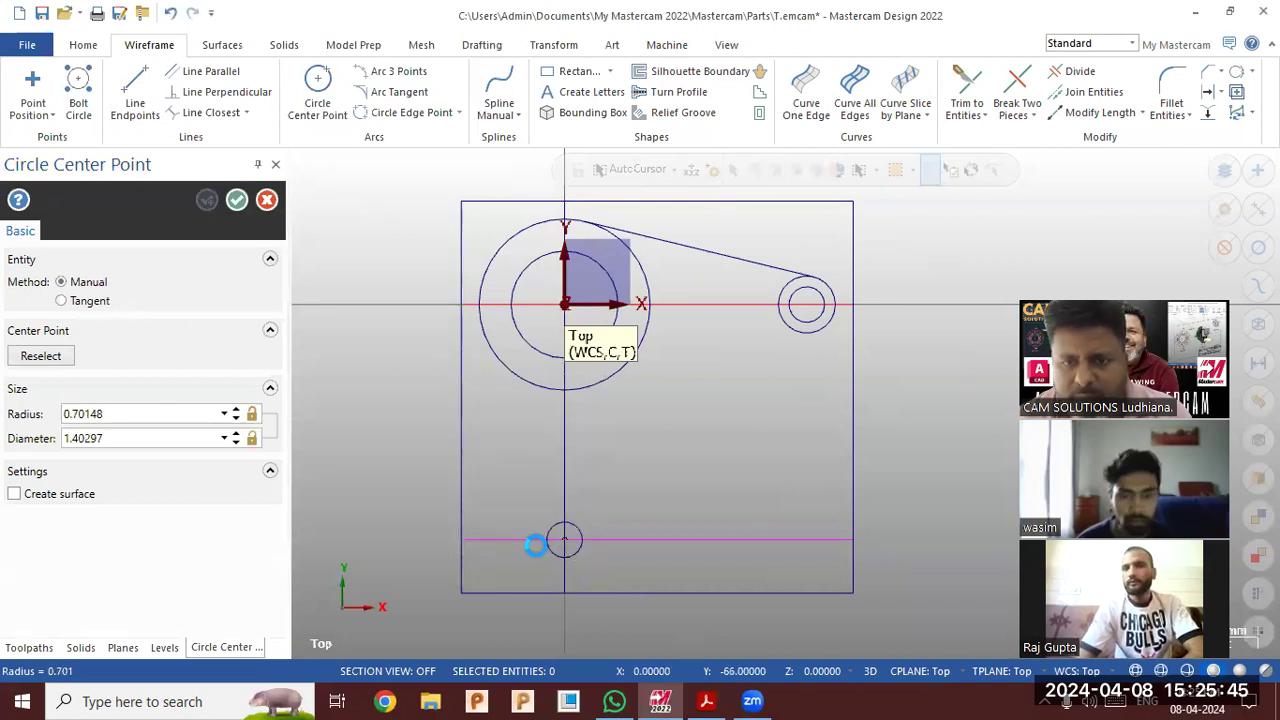
click(531, 545)
double_click(149, 414)
text(10)
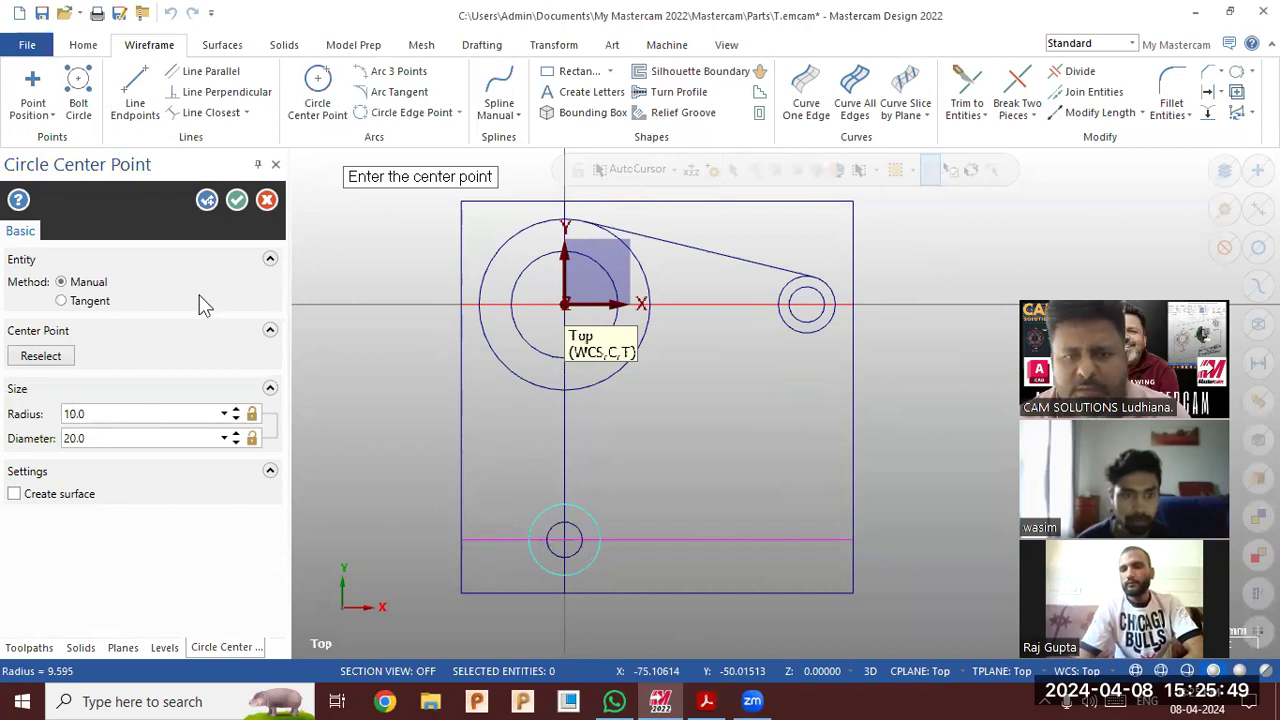
click(236, 199)
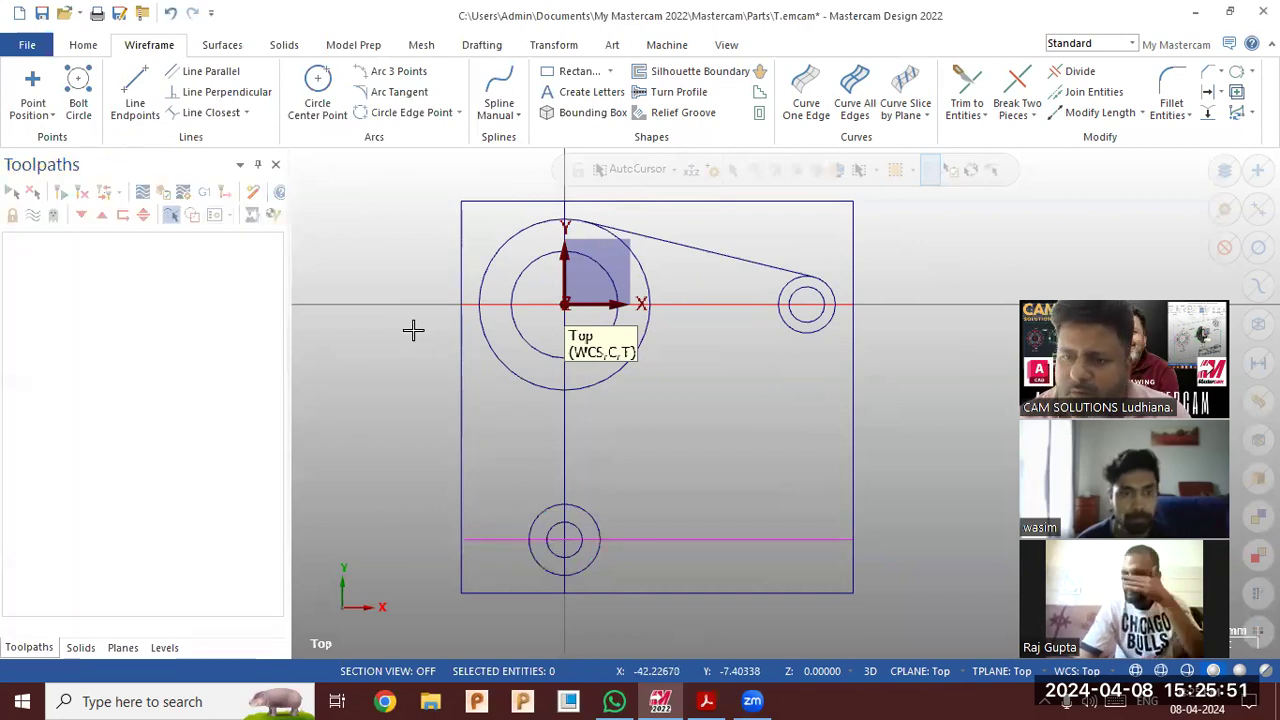
Check the PDF drawing, then delete the horizontal offset line running through the lower circles
click(710, 701)
click(724, 700)
click(672, 548)
key(Delete)
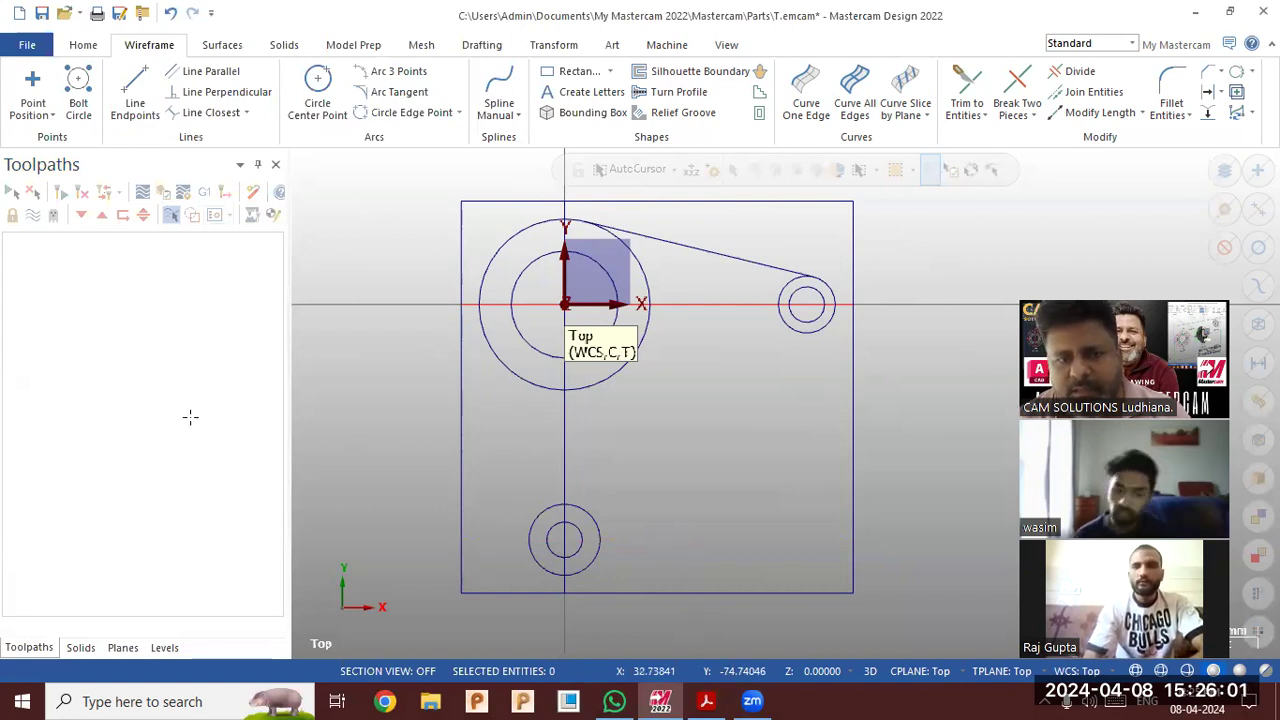
Check the PDF, then draw a vertical line about 49 mm long from the left tangent of the lower 10 mm radius circle up into the large circle
key(alt+Tab)
click(742, 432)
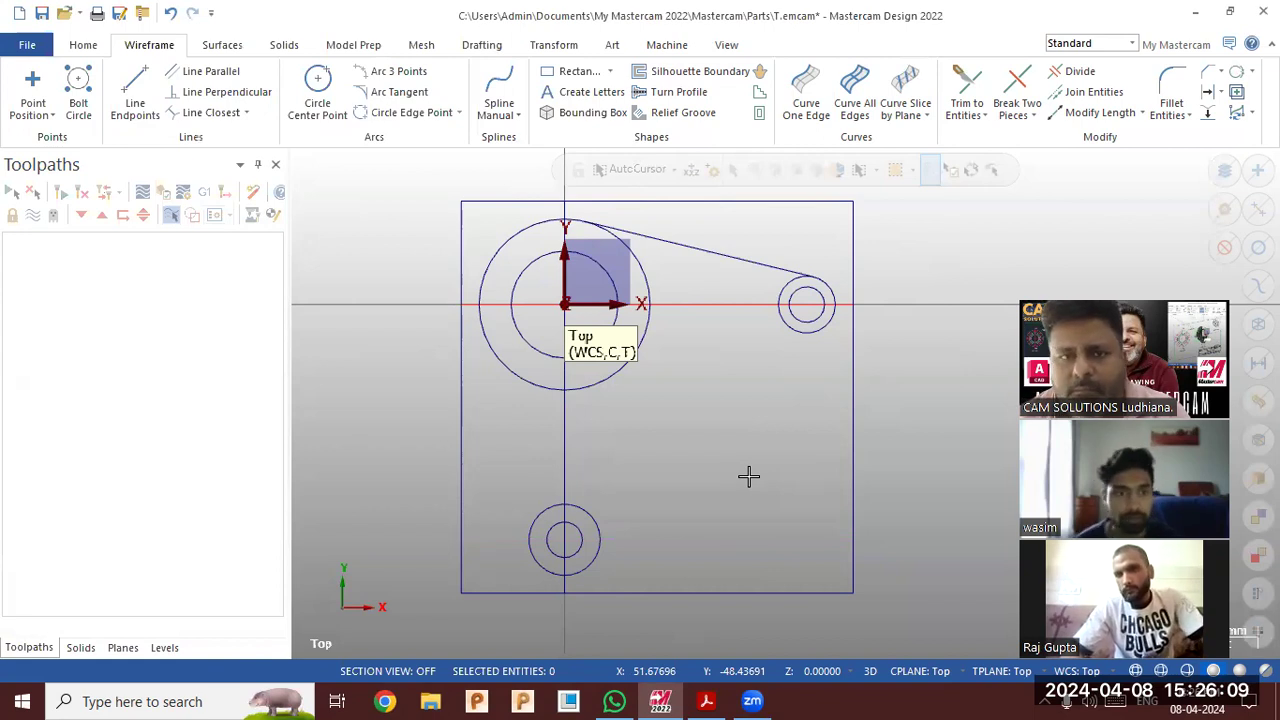
click(134, 100)
click(519, 544)
click(529, 362)
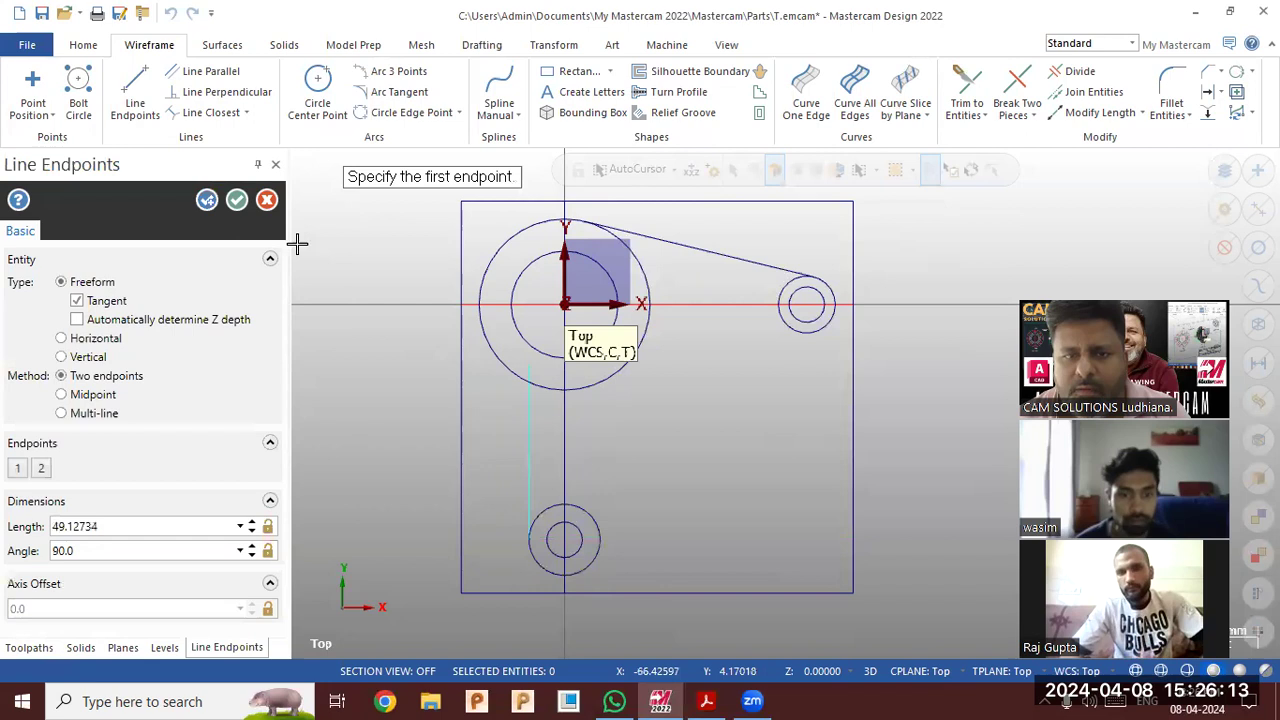
click(236, 204)
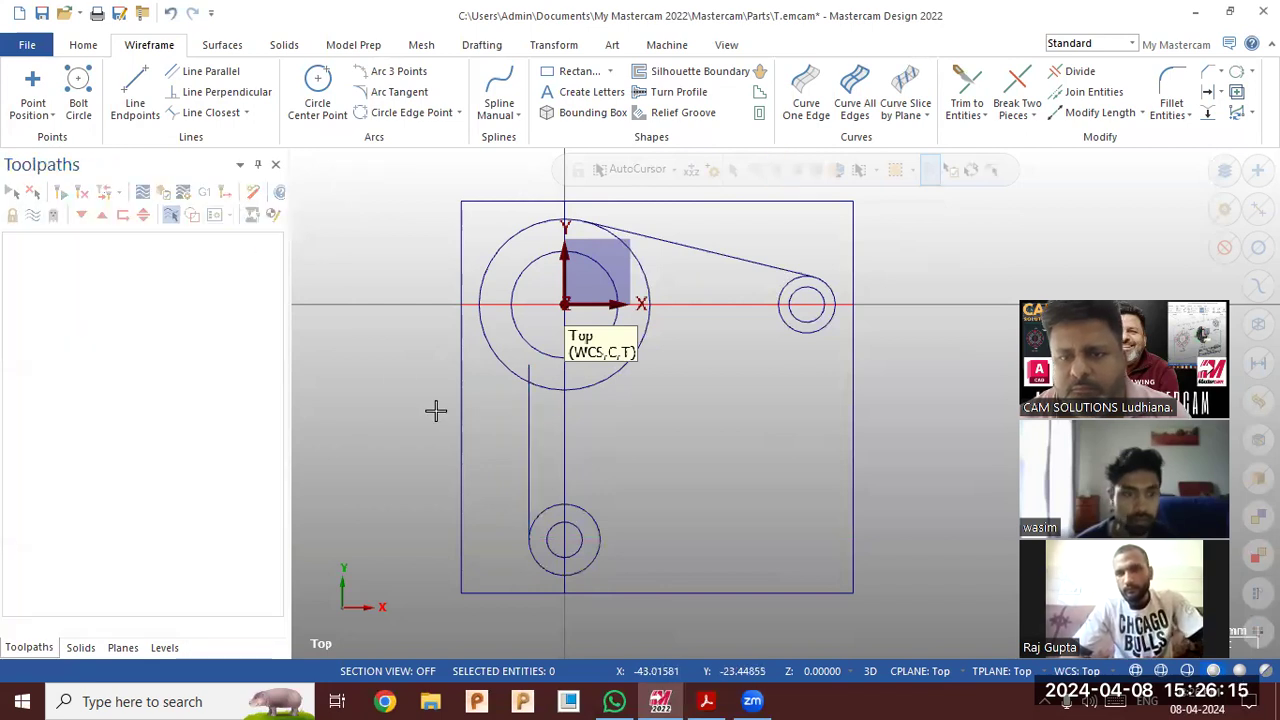
Try dividing off the vertical tangent line's upper end at the large outer circle, then undo the trim
scroll(455, 540, up, 1)
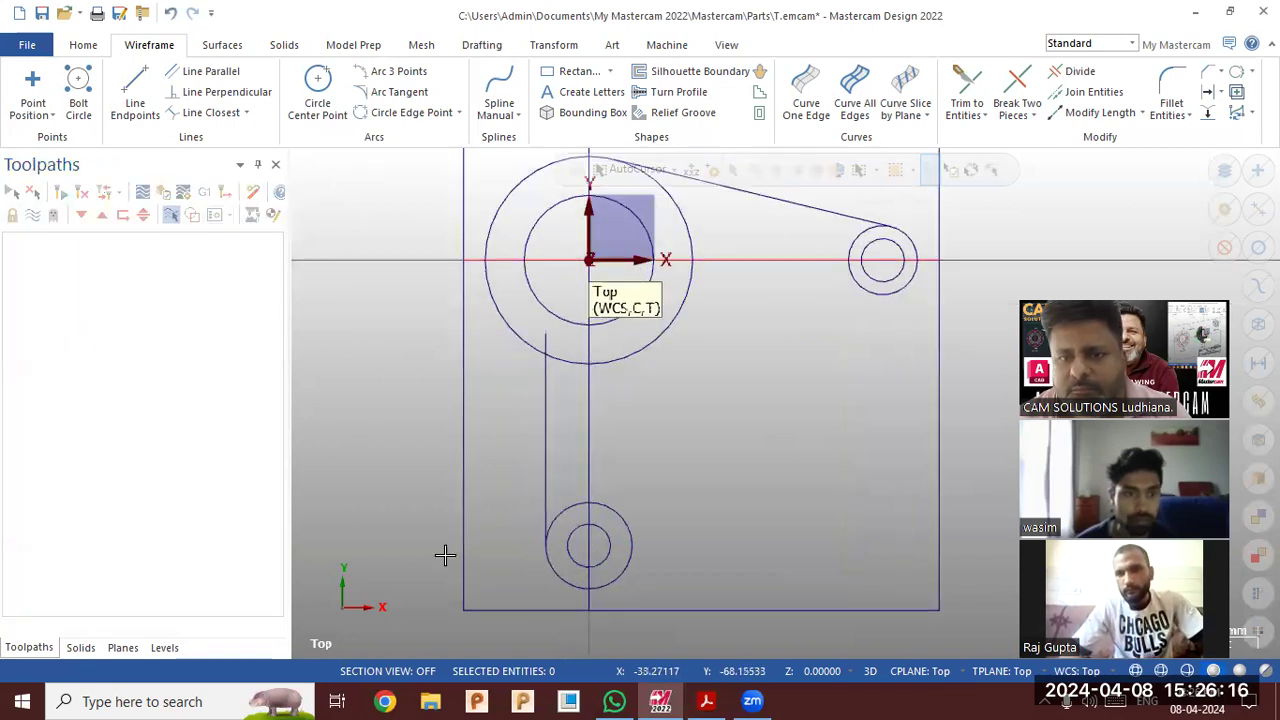
click(1078, 72)
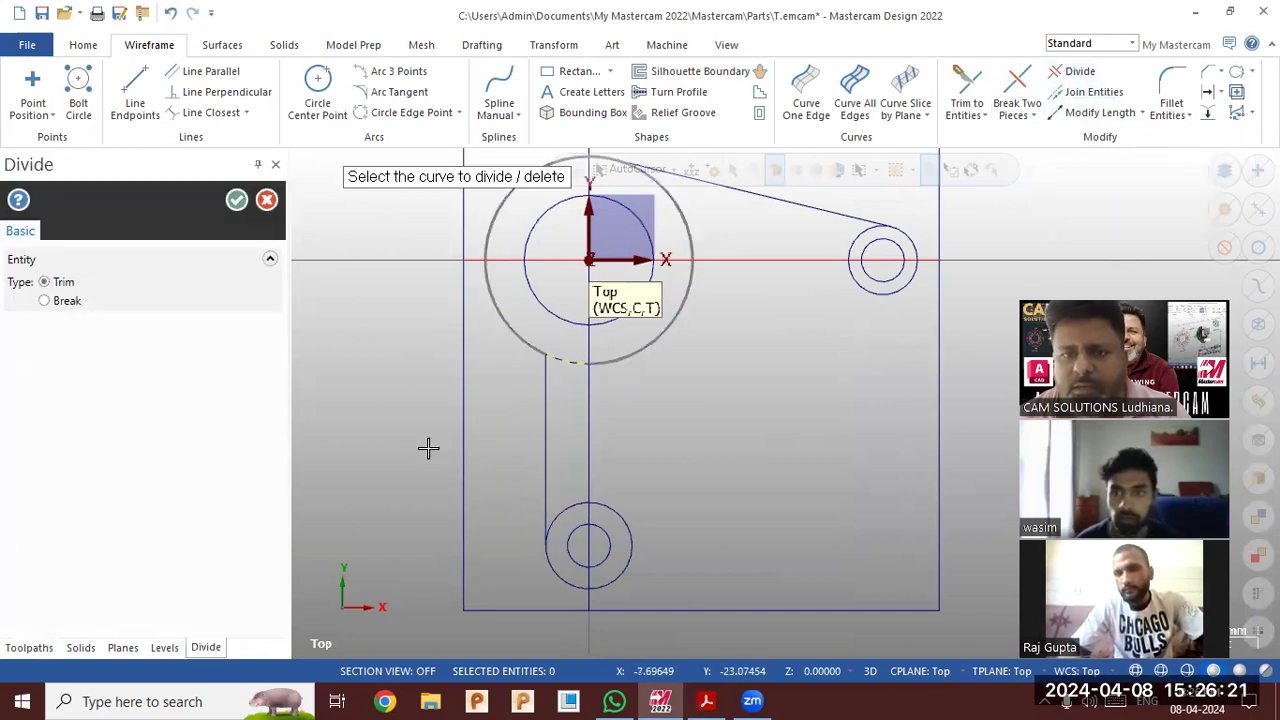
click(267, 201)
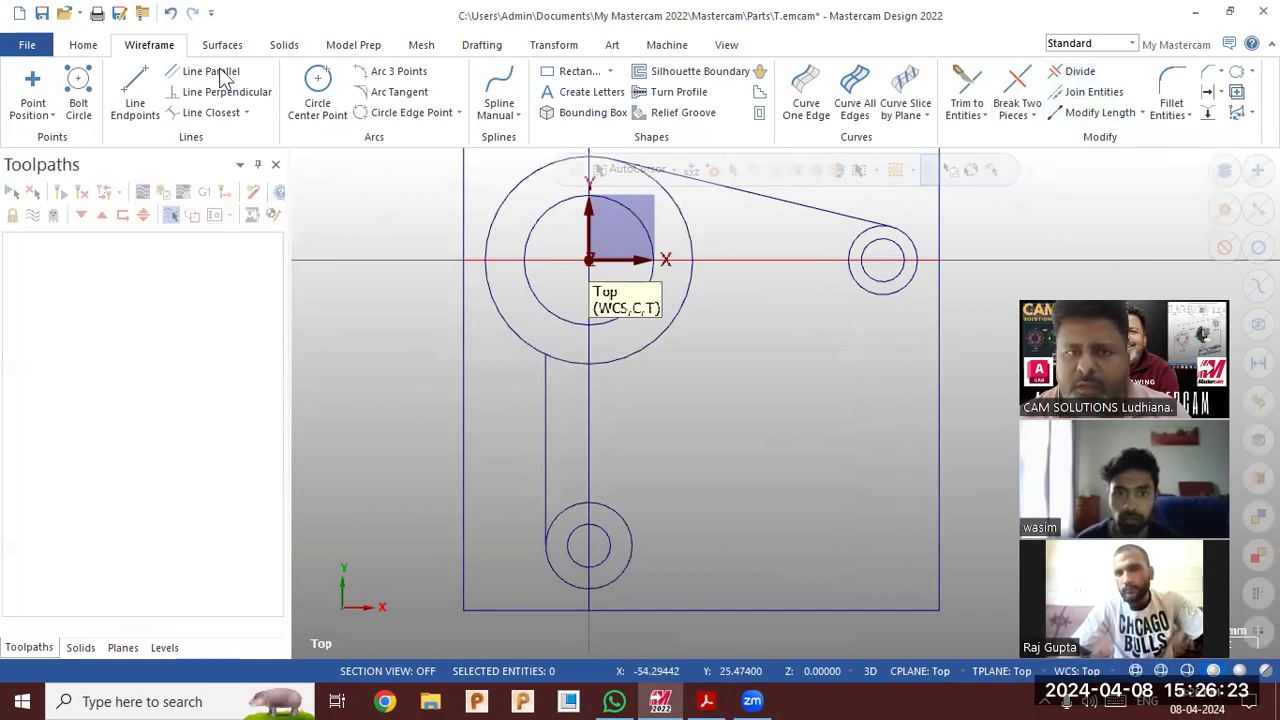
click(174, 16)
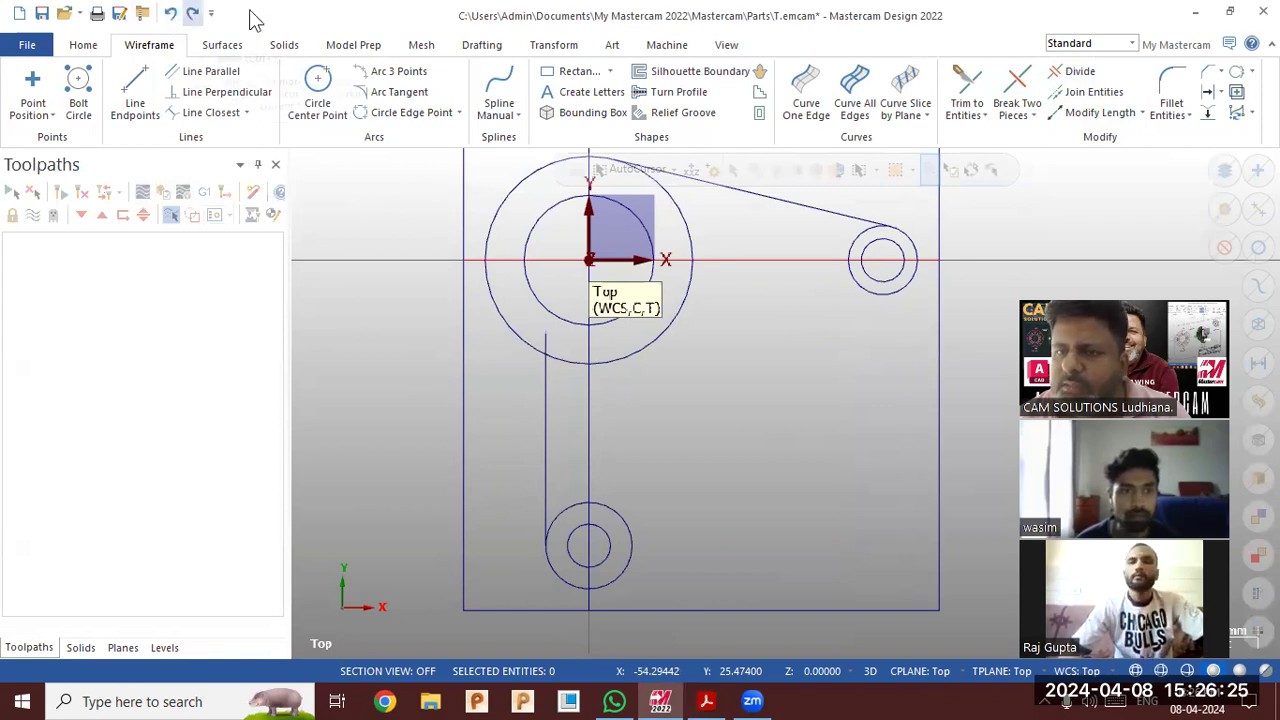
Use Divide to trim the vertical tangent line's end inside the large outer circle and the circle's arc between that line and the vertical centre line
click(1088, 80)
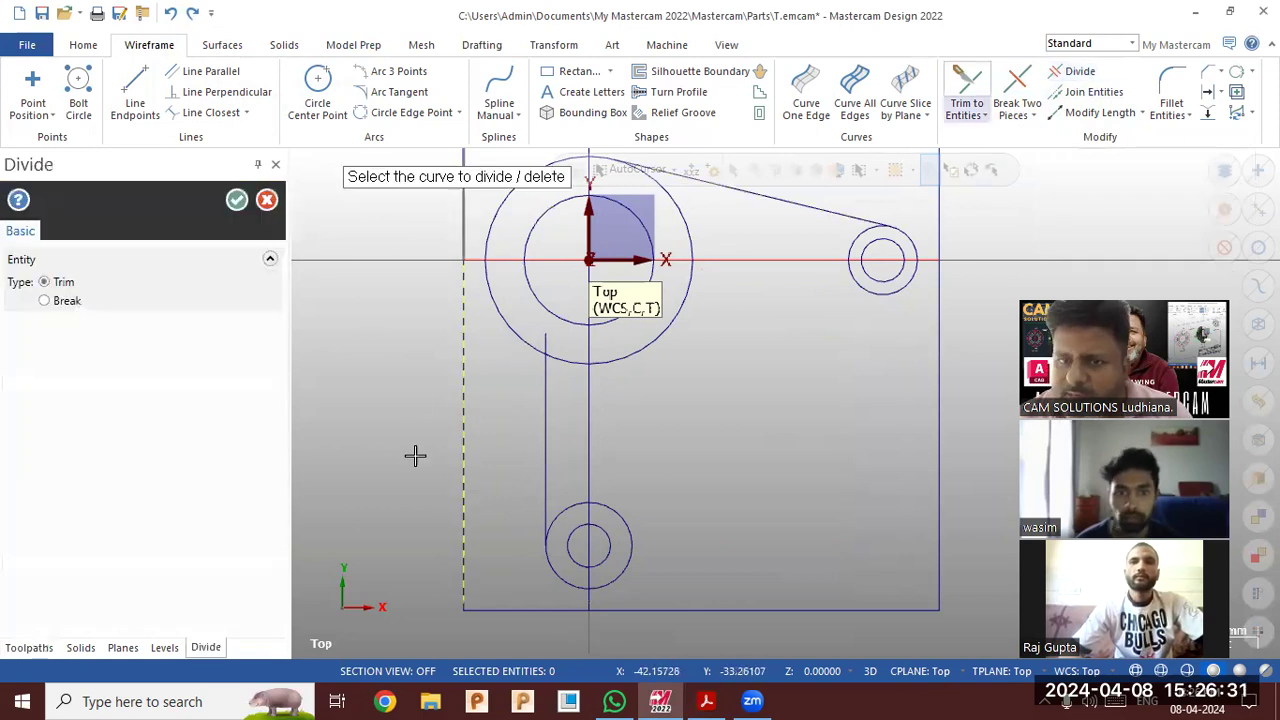
scroll(518, 564, up, 3)
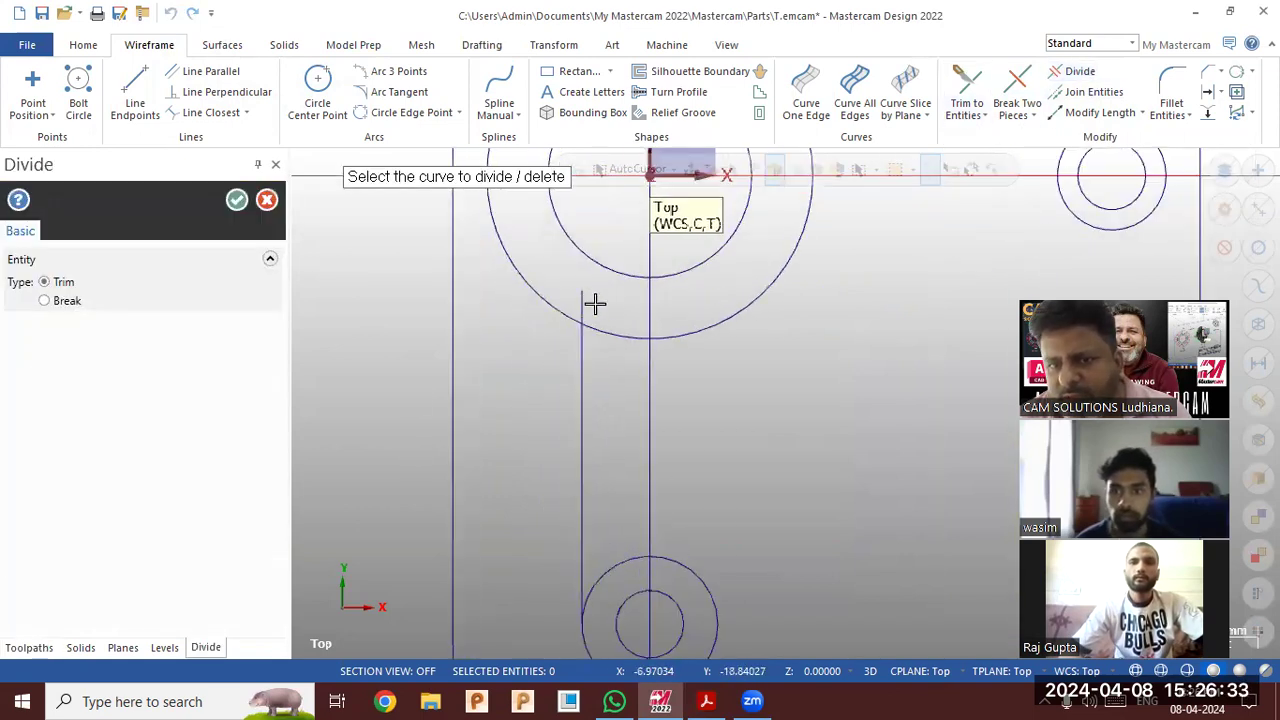
scroll(606, 431, down, 3)
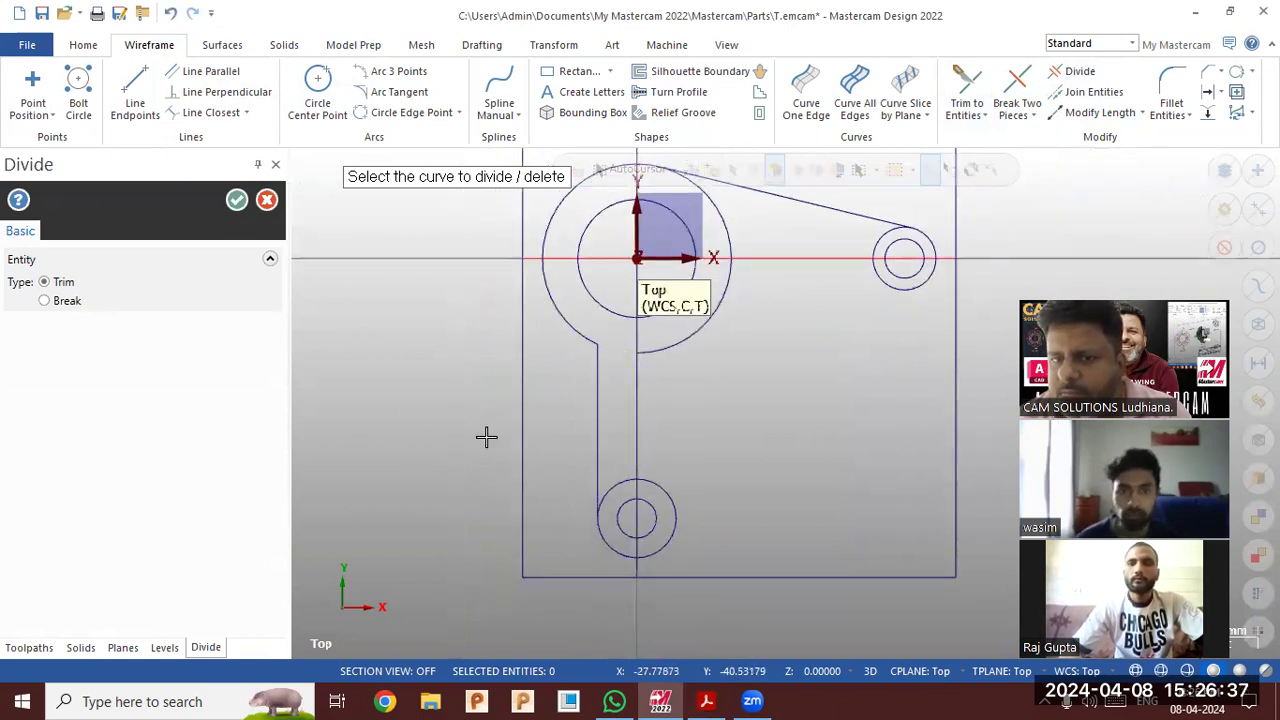
click(237, 200)
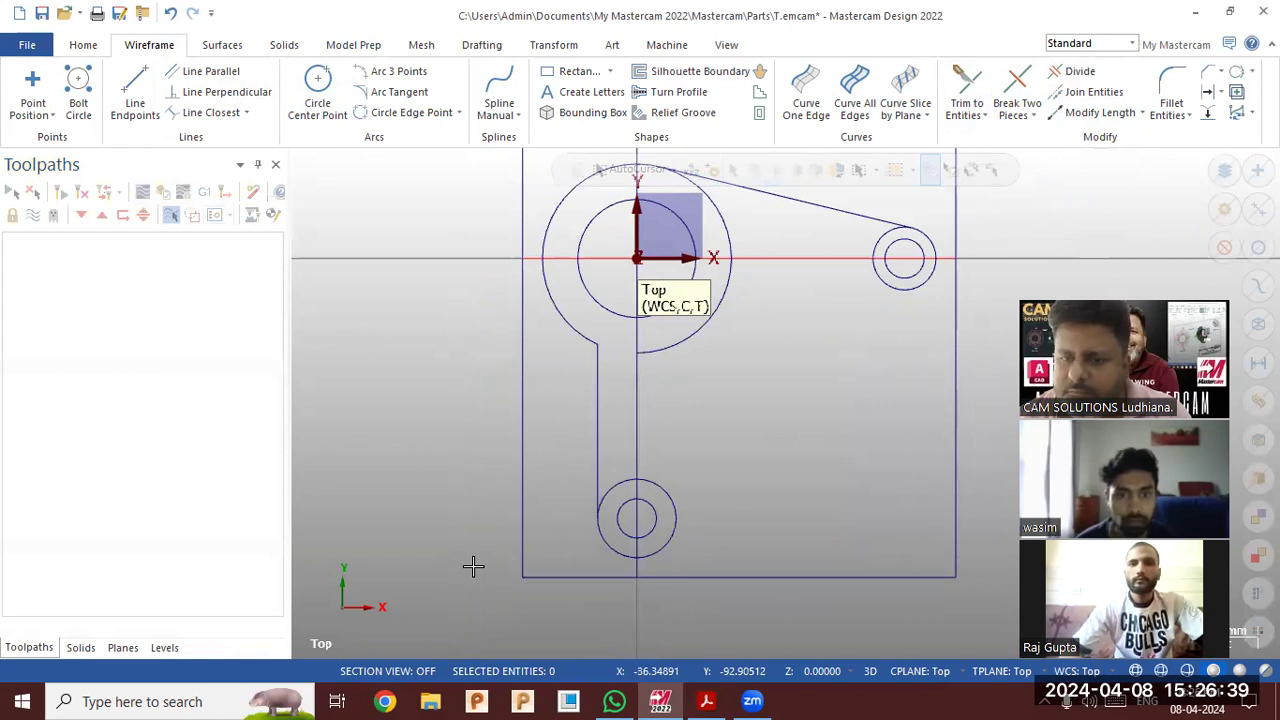
Check the PDF, then draw a horizontal line about 51 mm long from the right outer circle's lower tangent point leftward into the large circle
click(707, 701)
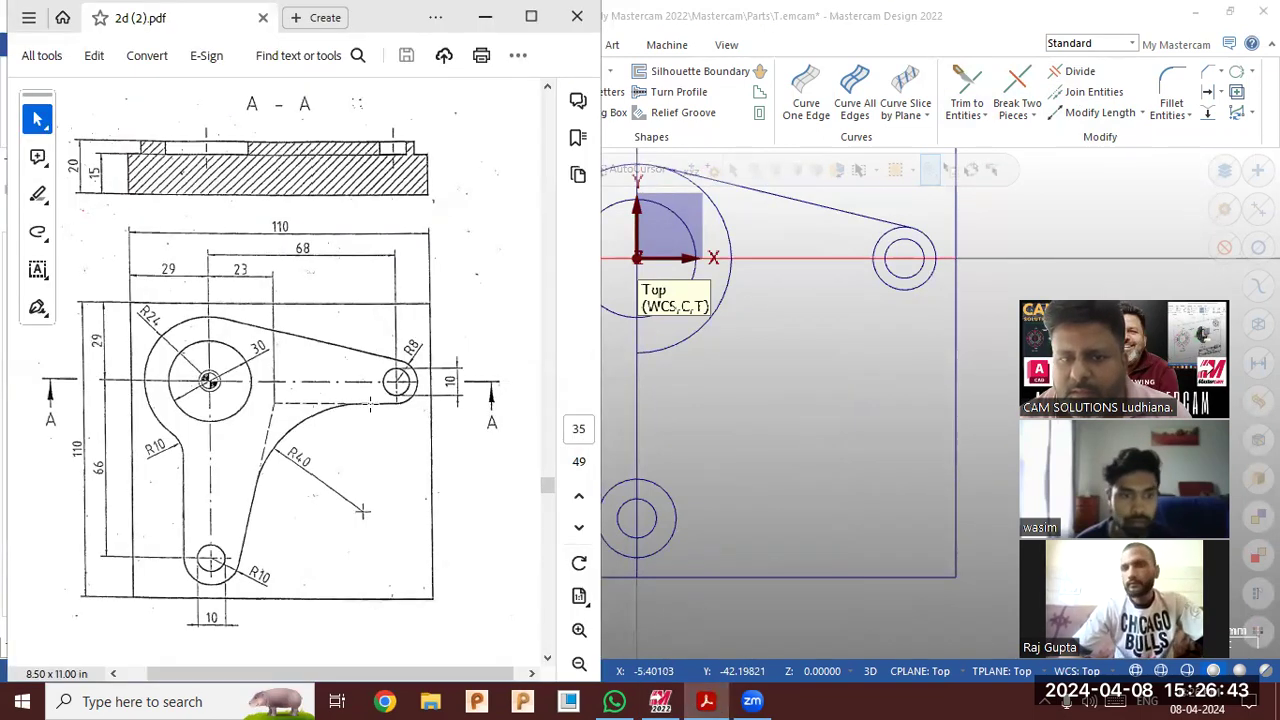
click(760, 395)
click(140, 90)
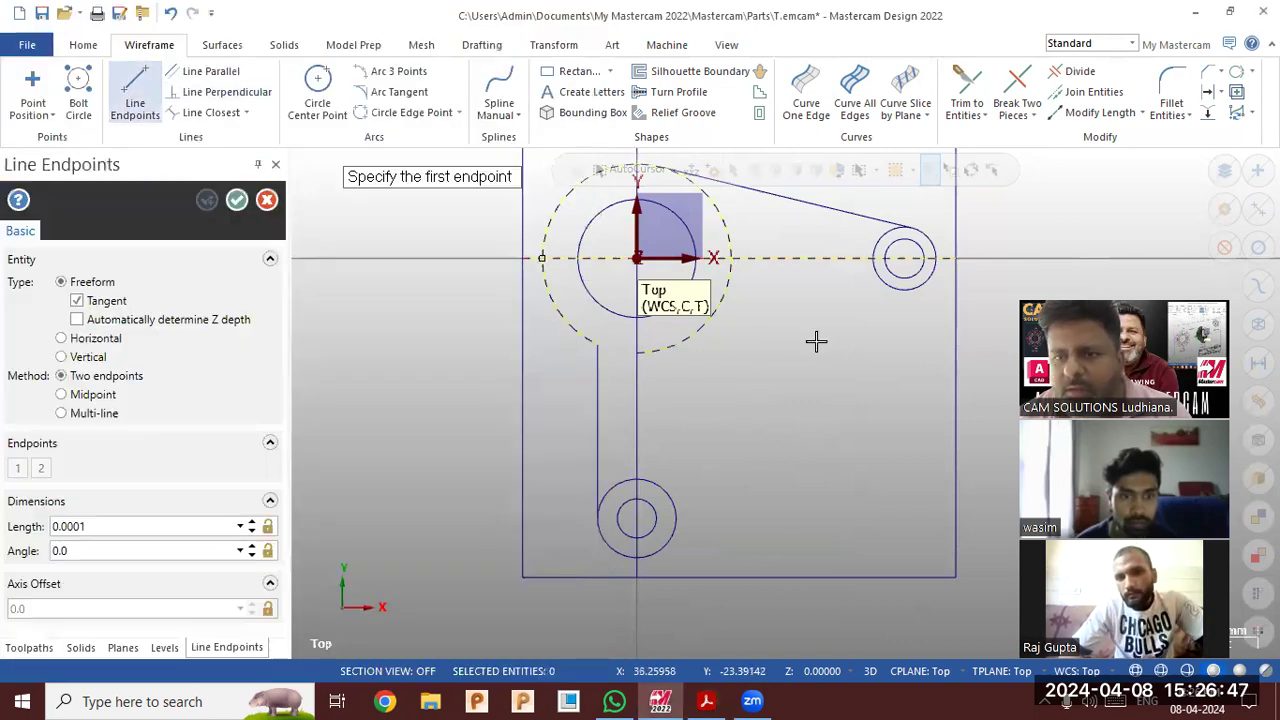
click(902, 292)
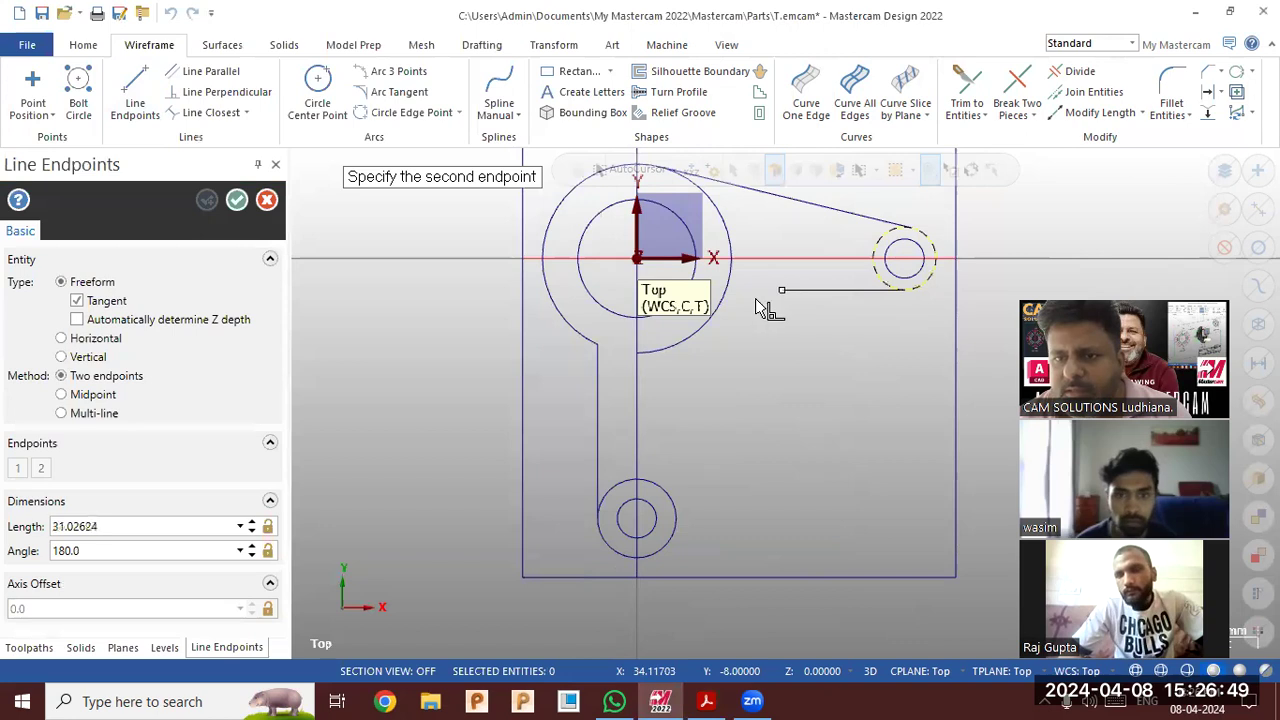
click(700, 295)
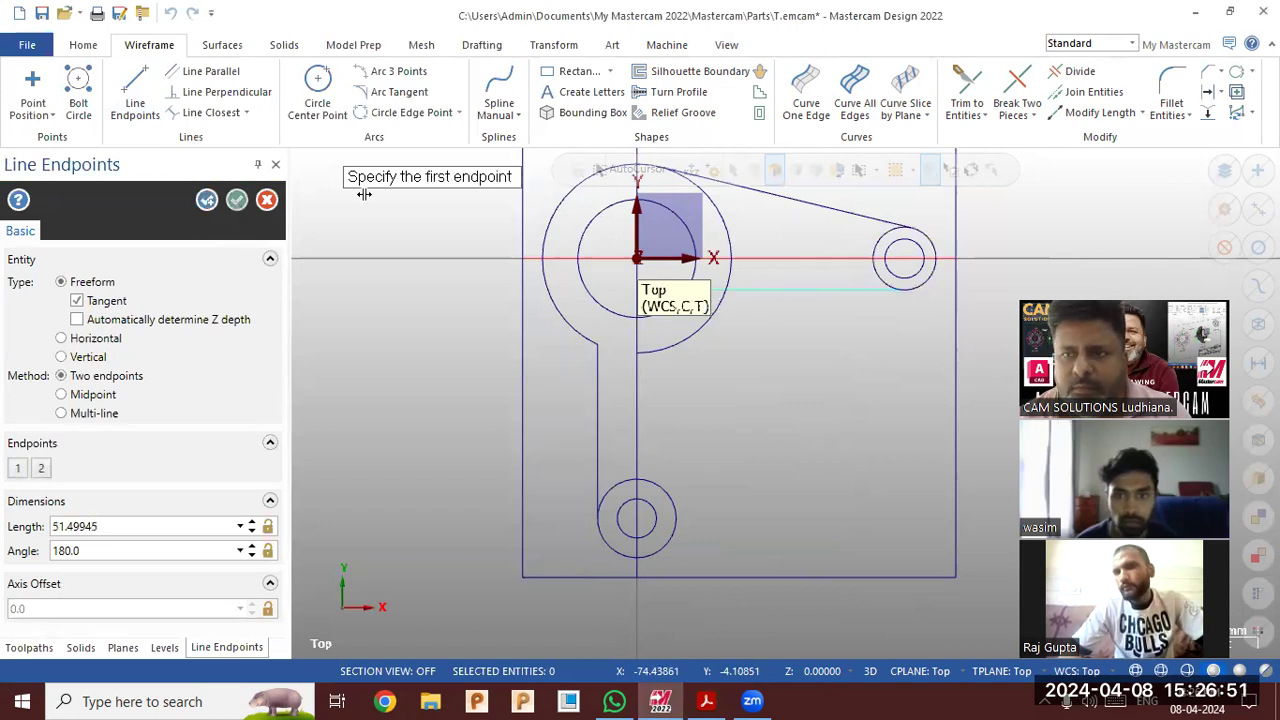
click(236, 200)
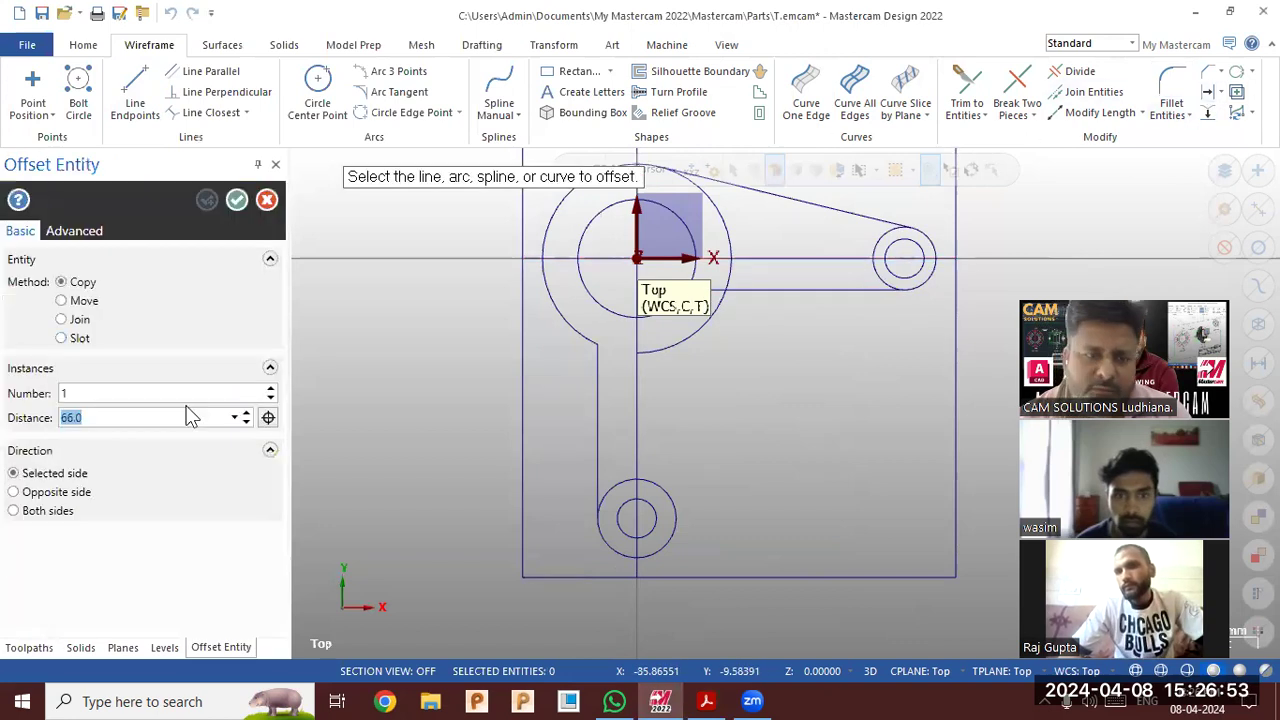
Offset the vertical centre line 23 mm to the right, then draw a line from its crossing with the horizontal tangent line tangent to the lower outer circle
key(Return)
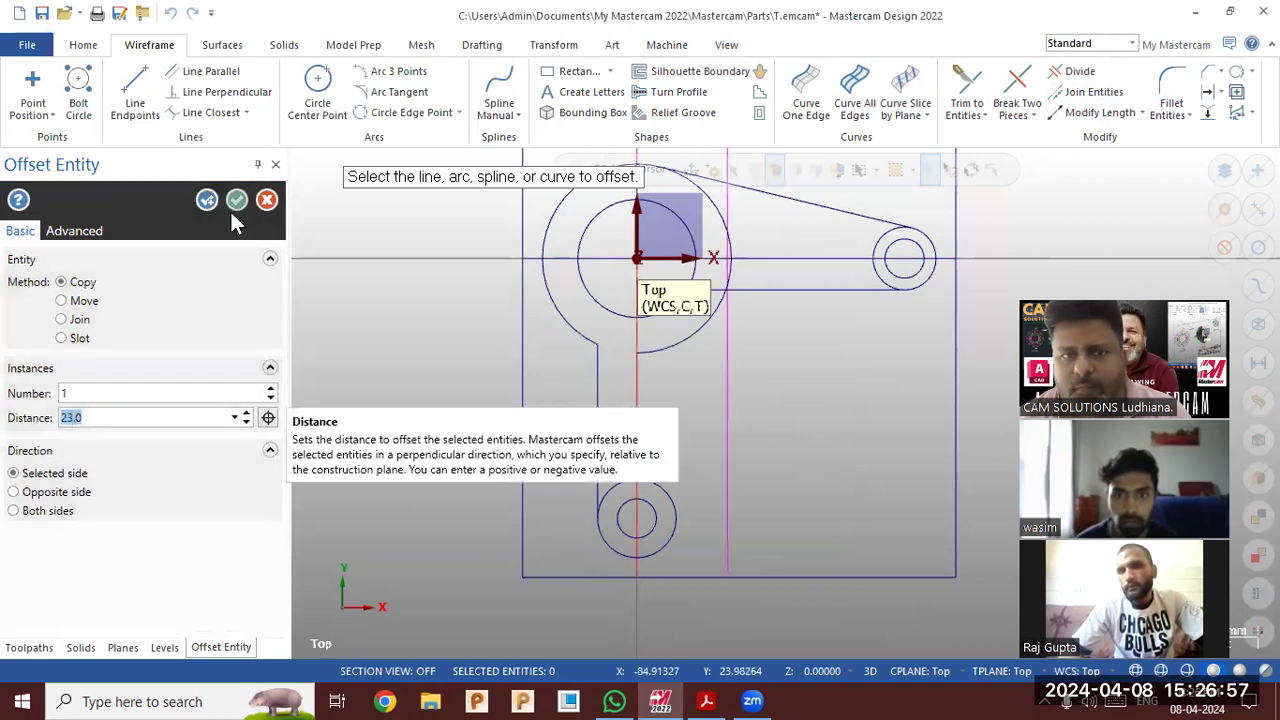
click(236, 200)
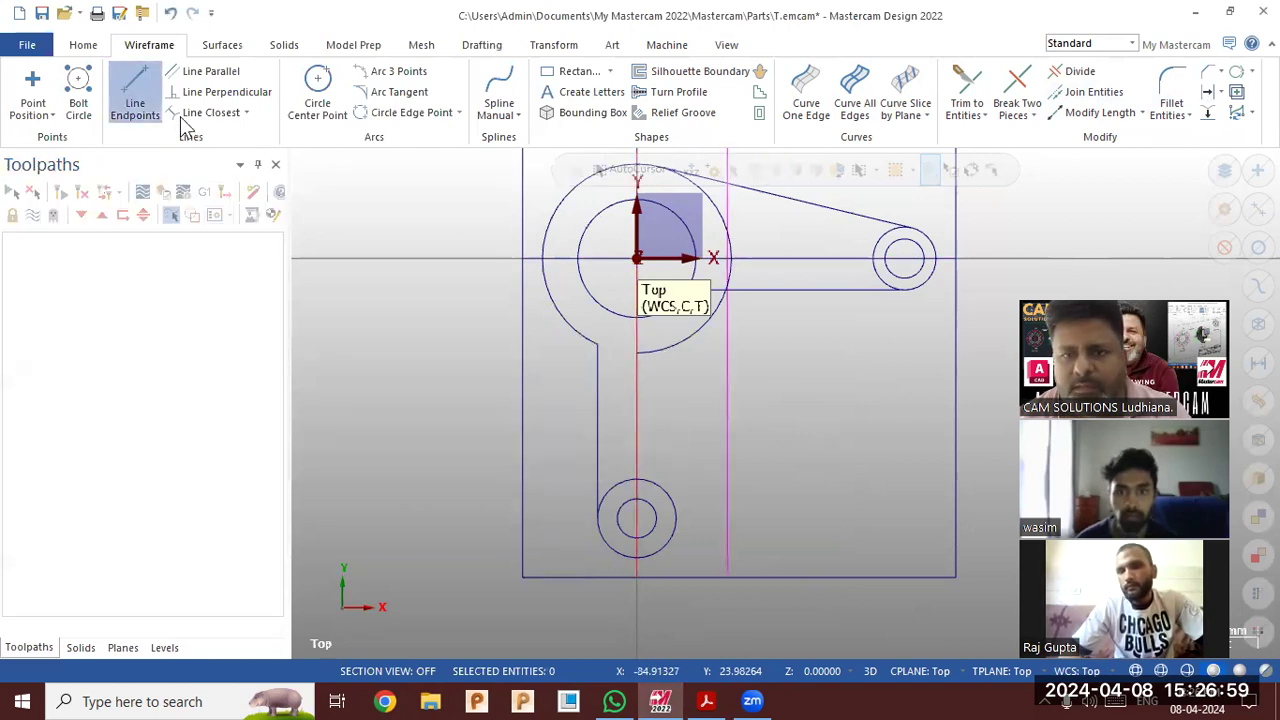
click(135, 95)
scroll(723, 303, up, 2)
scroll(735, 305, up, 4)
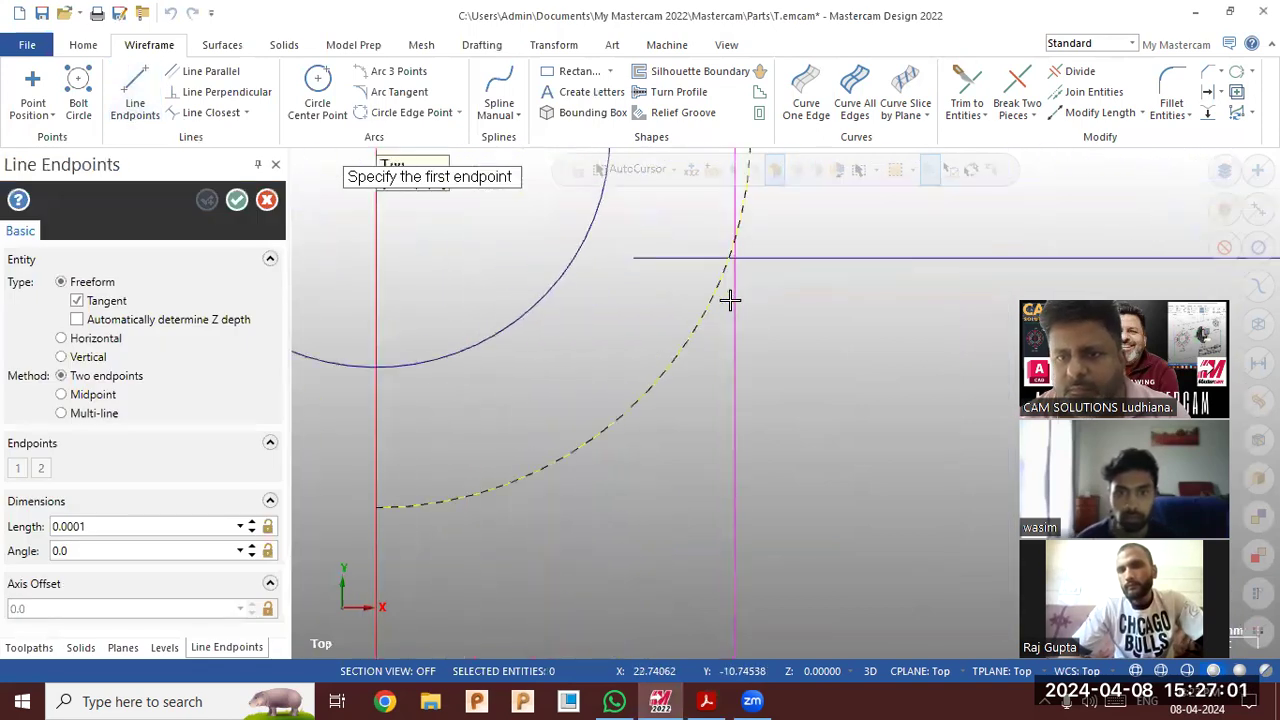
scroll(750, 280, up, 3)
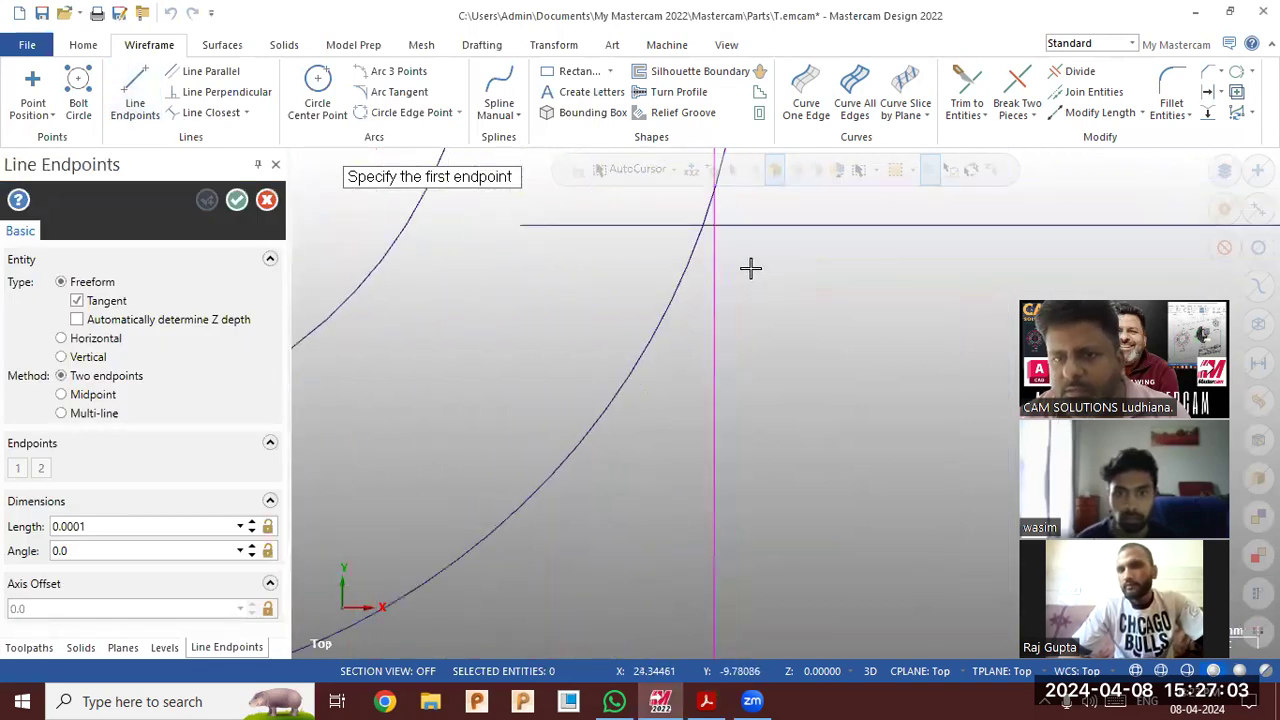
click(714, 226)
scroll(740, 277, down, 3)
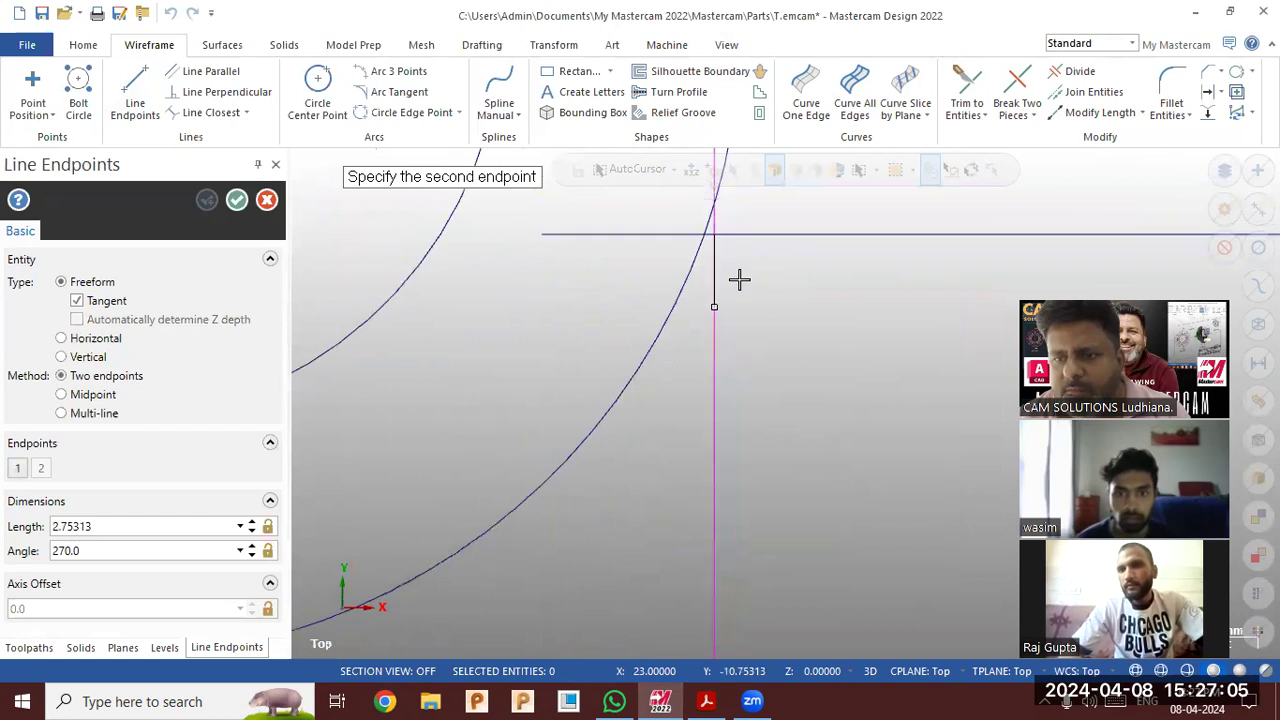
scroll(768, 265, down, 2)
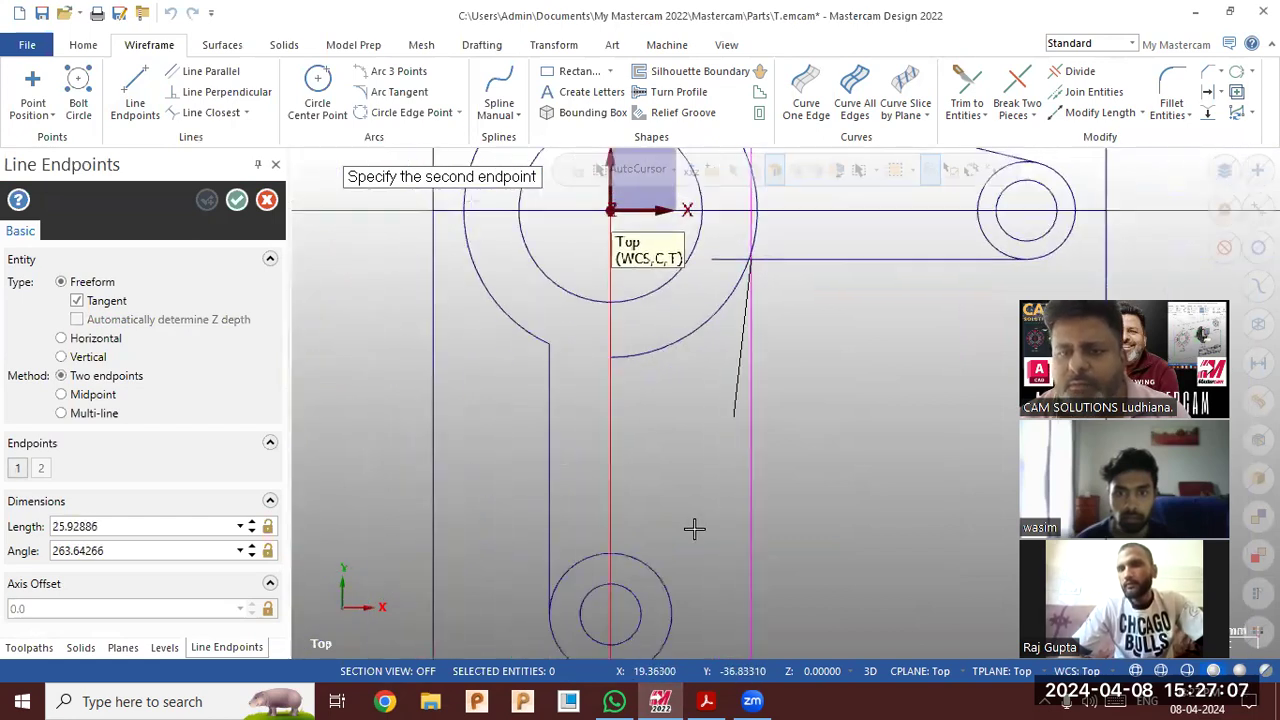
click(668, 618)
scroll(655, 510, down, 2)
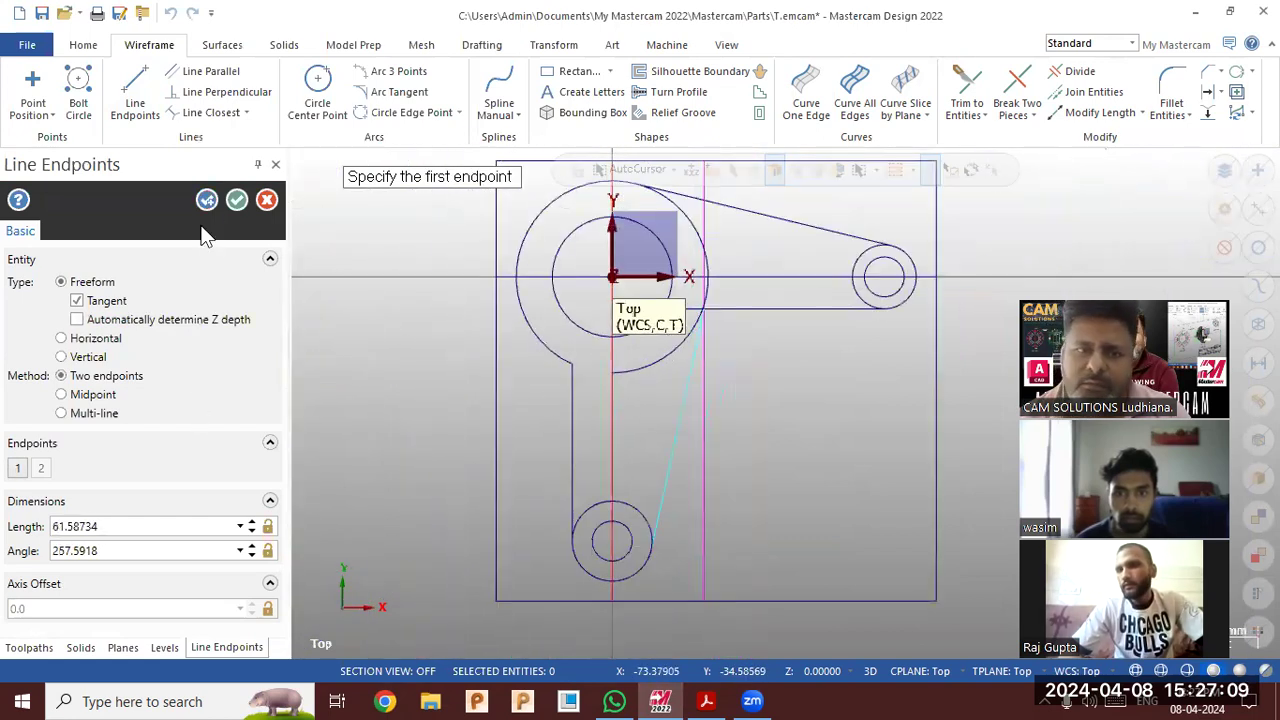
click(236, 199)
Delete the vertical construction line offset from the centre line
scroll(390, 262, down, 1)
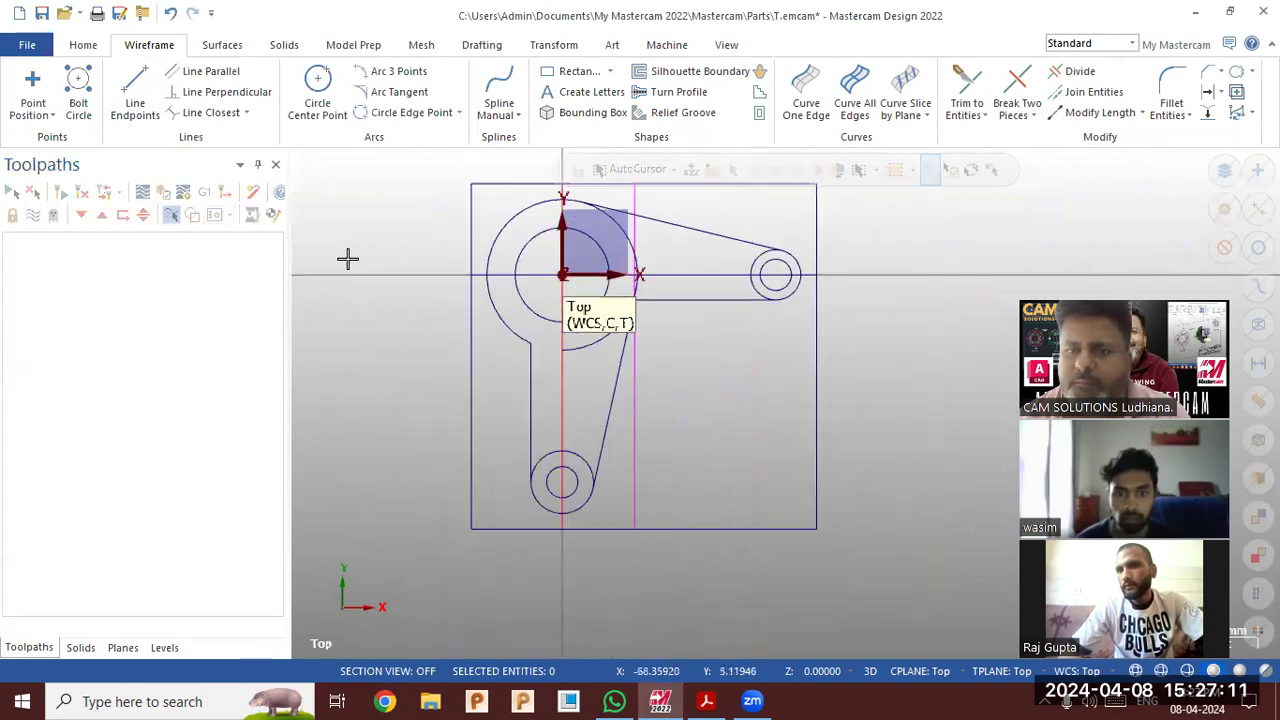
click(641, 455)
key(Delete)
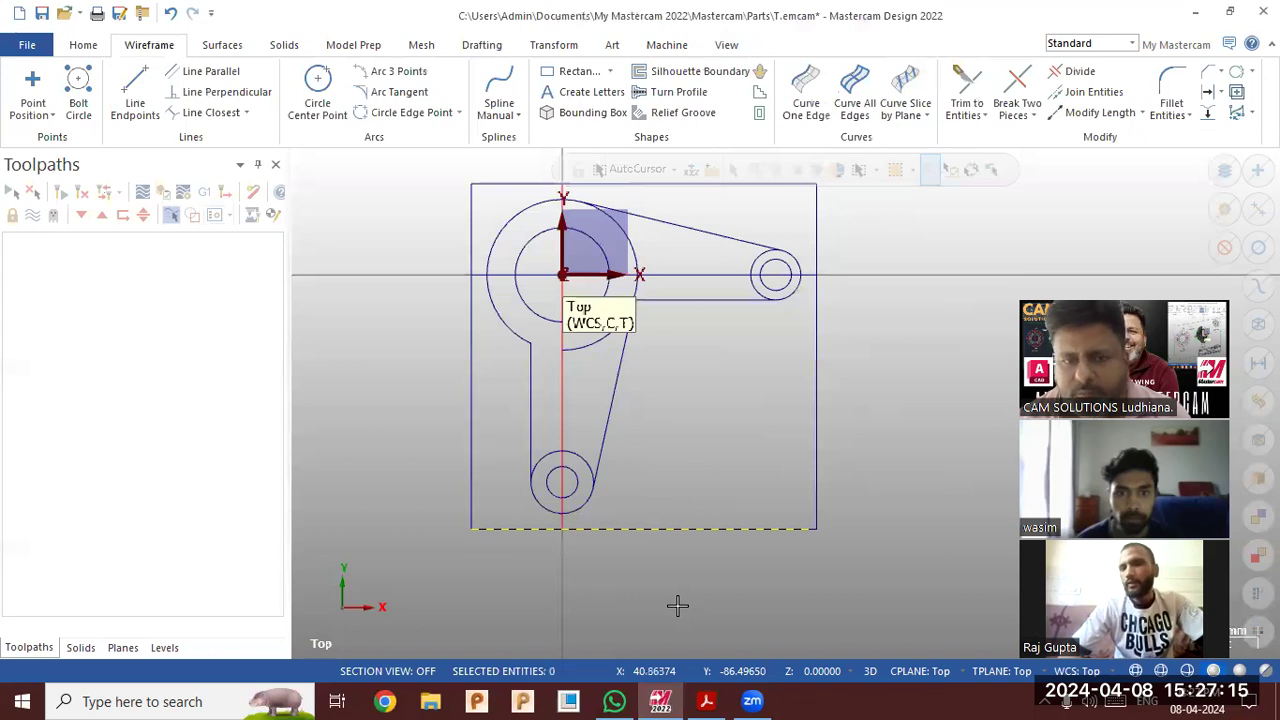
Check the PDF, then fillet the slanted tangent line and the horizontal tangent line with a 40 mm radius, trimming both entities
key(alt+Tab)
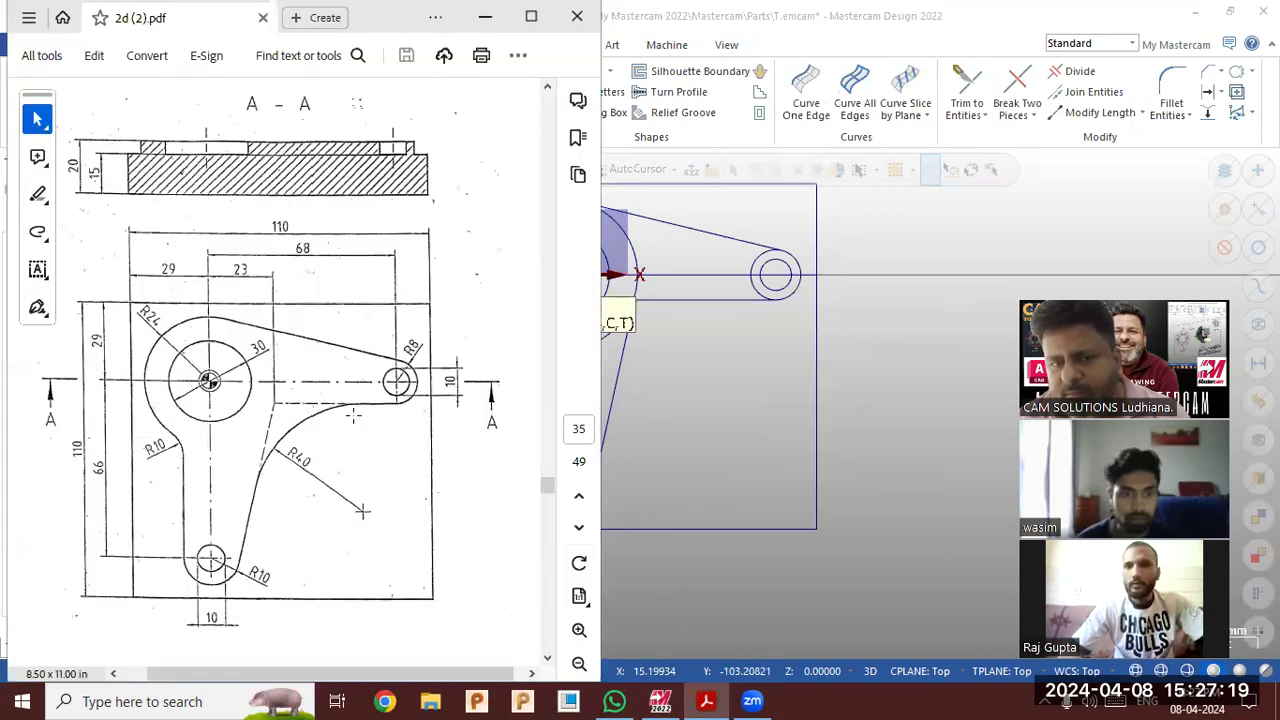
click(1173, 100)
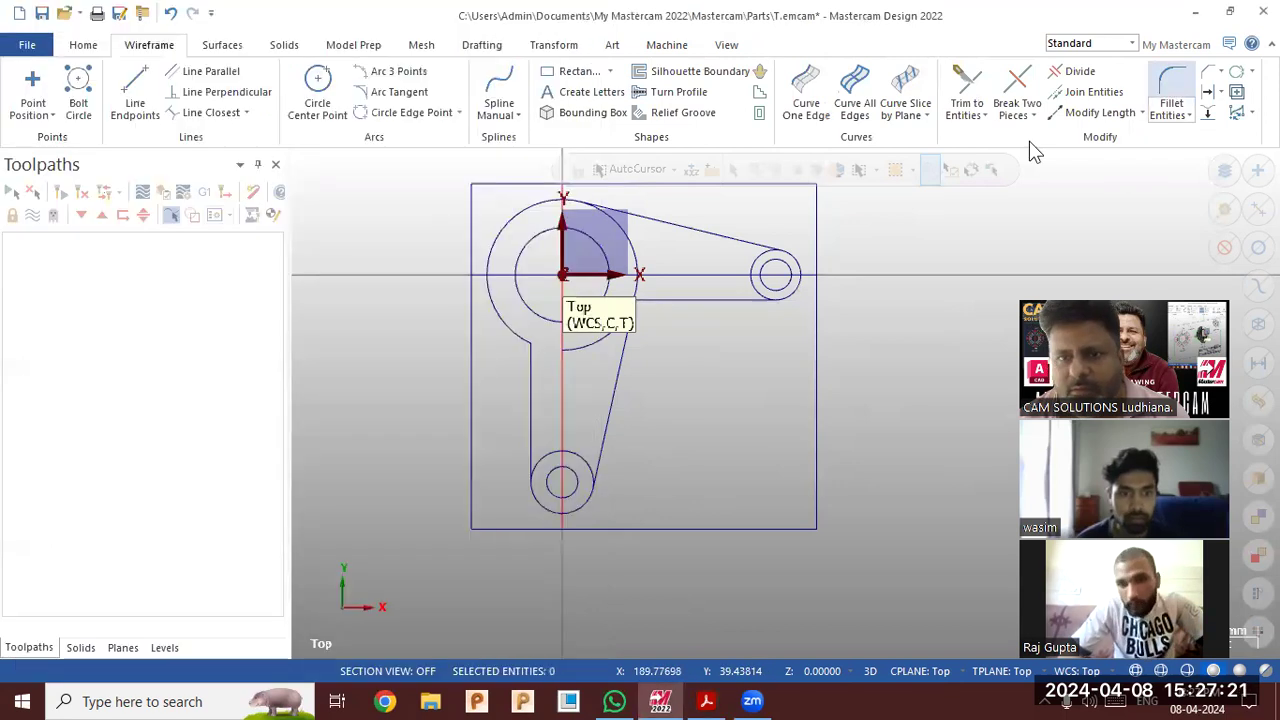
double_click(90, 416)
text(40.0)
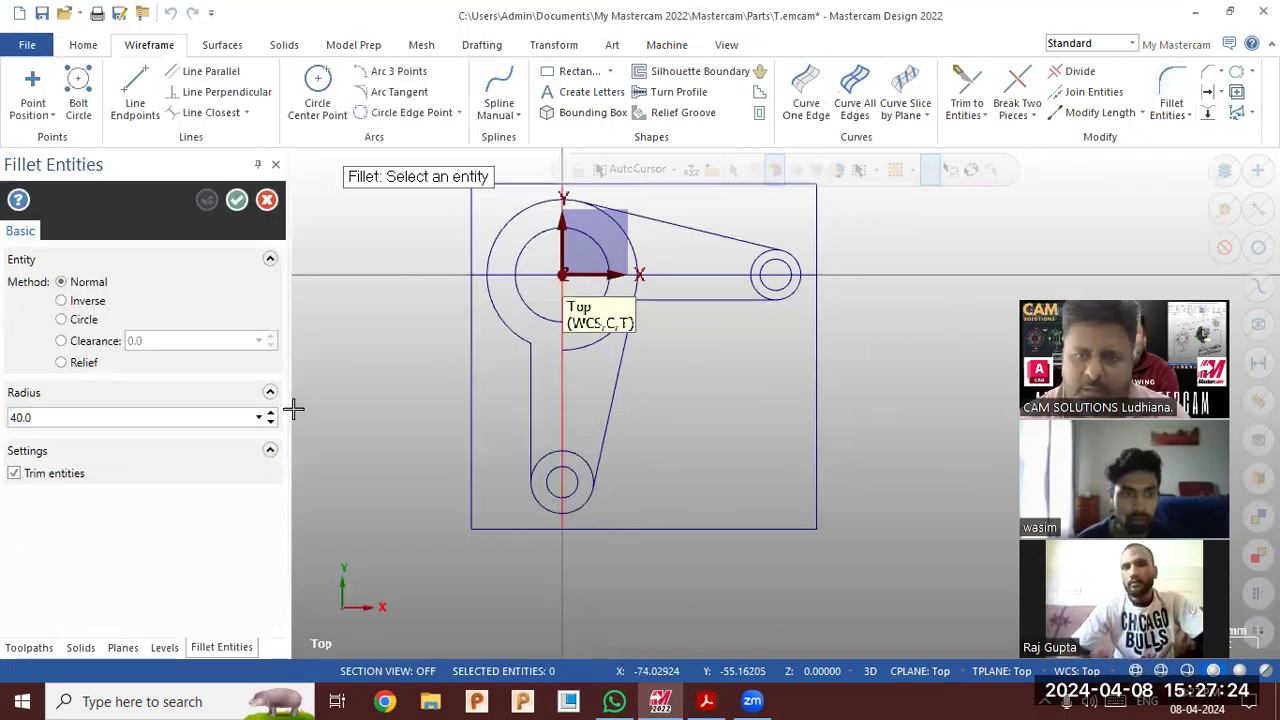
click(608, 423)
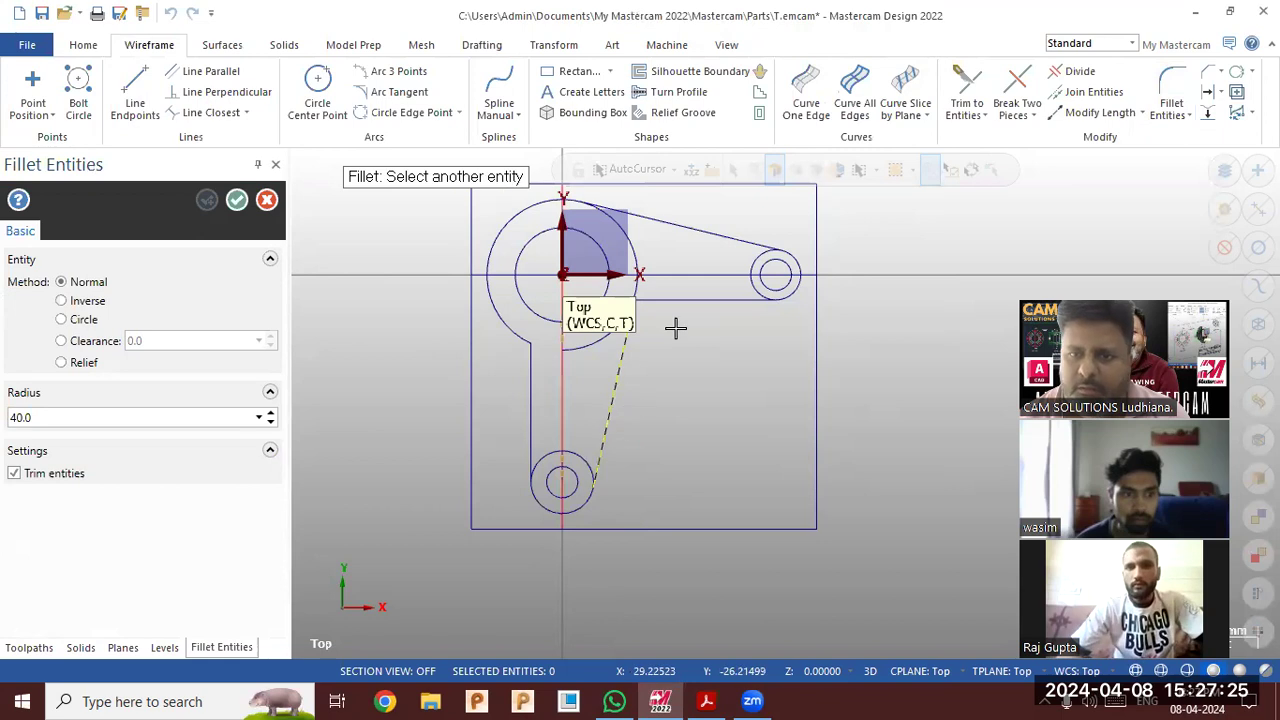
click(674, 302)
click(230, 200)
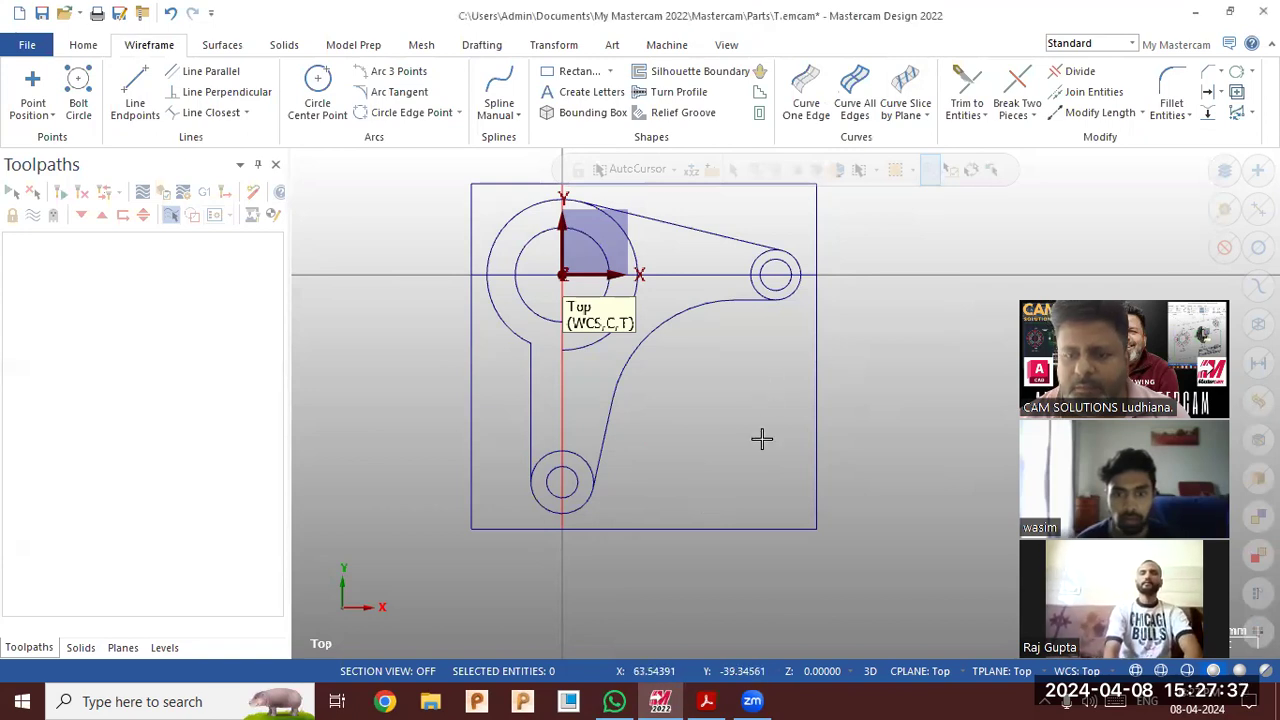
Check the PDF, then fillet the vertical tangent line and the large outer circle's arc with a 10 mm radius
click(709, 701)
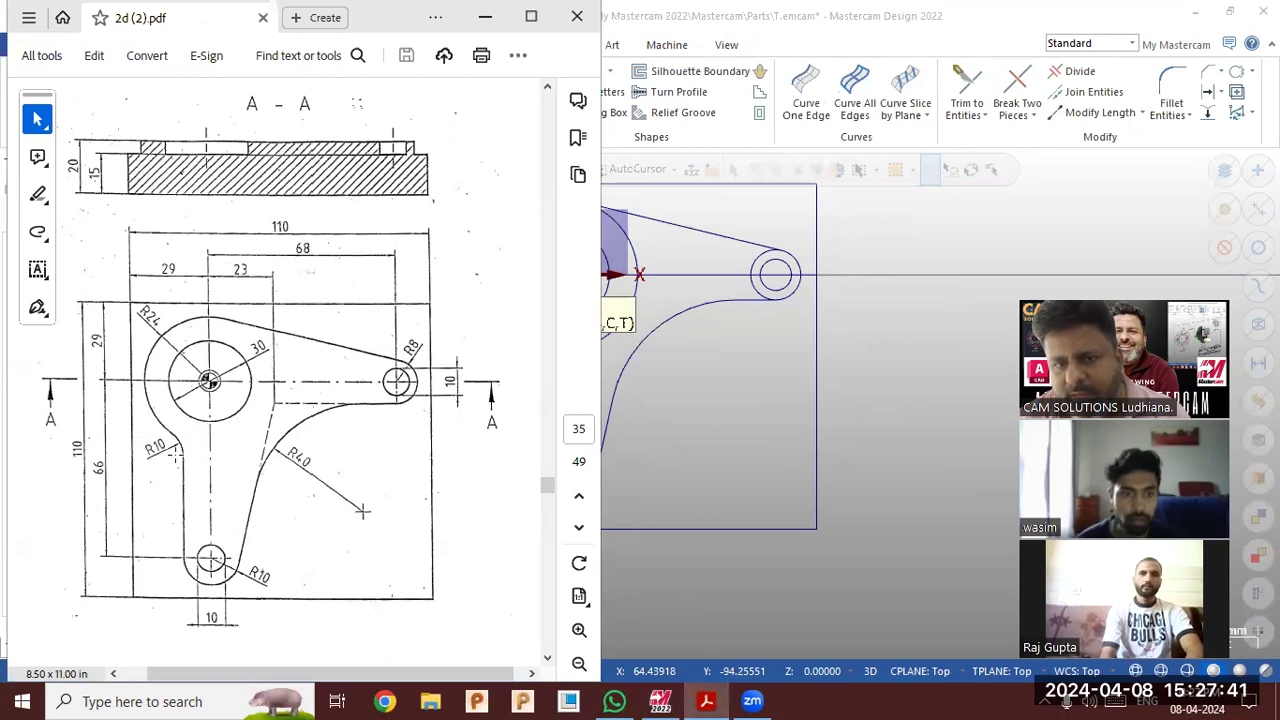
click(711, 411)
click(1171, 100)
double_click(108, 418)
text(10.0)
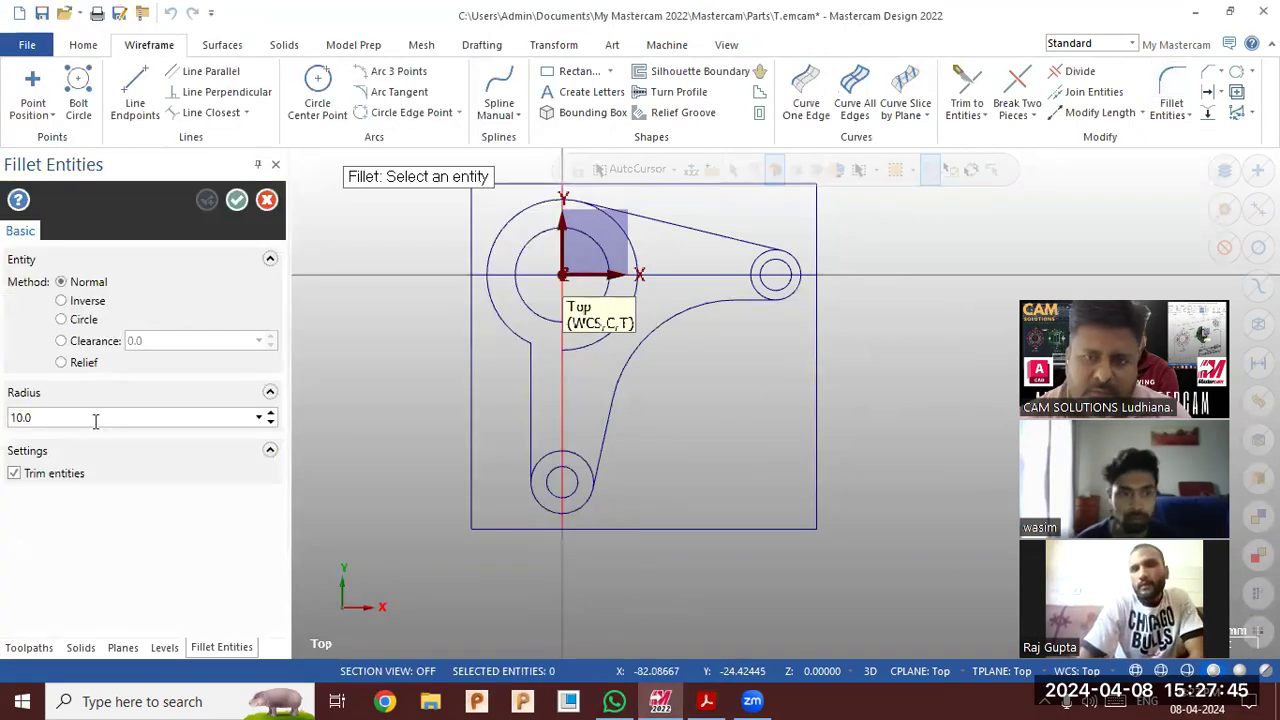
click(527, 380)
click(504, 332)
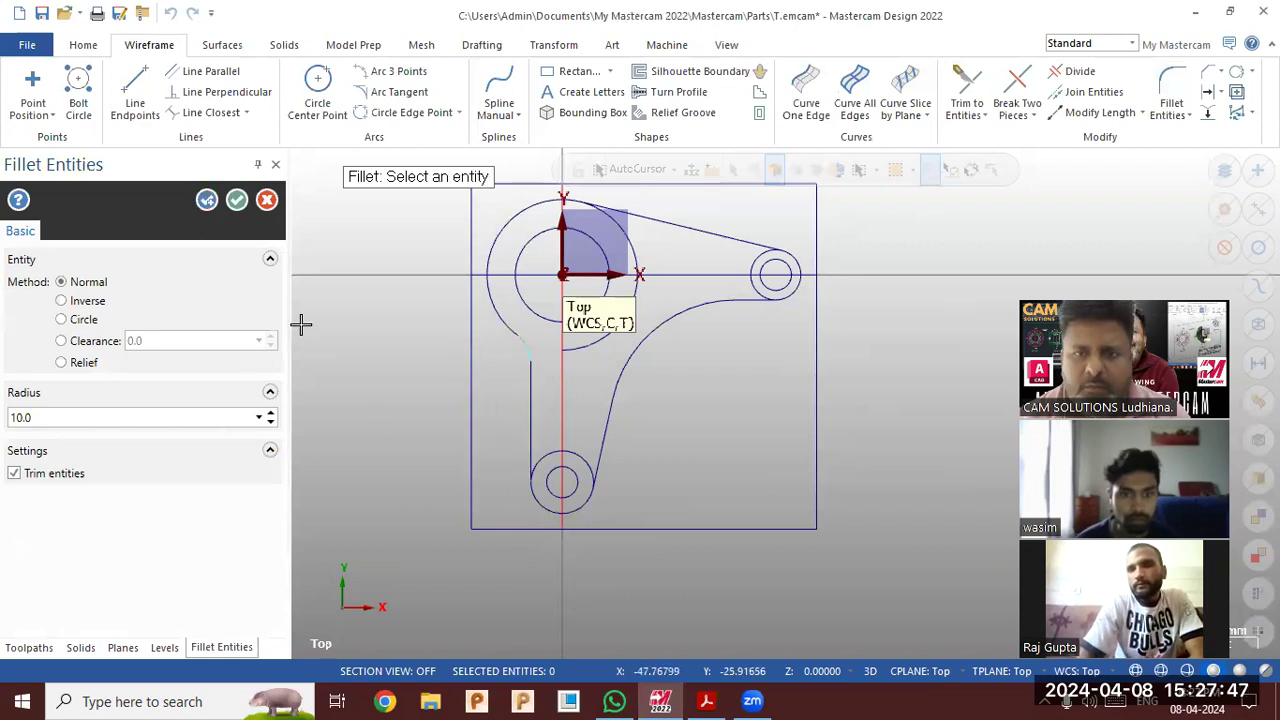
click(237, 200)
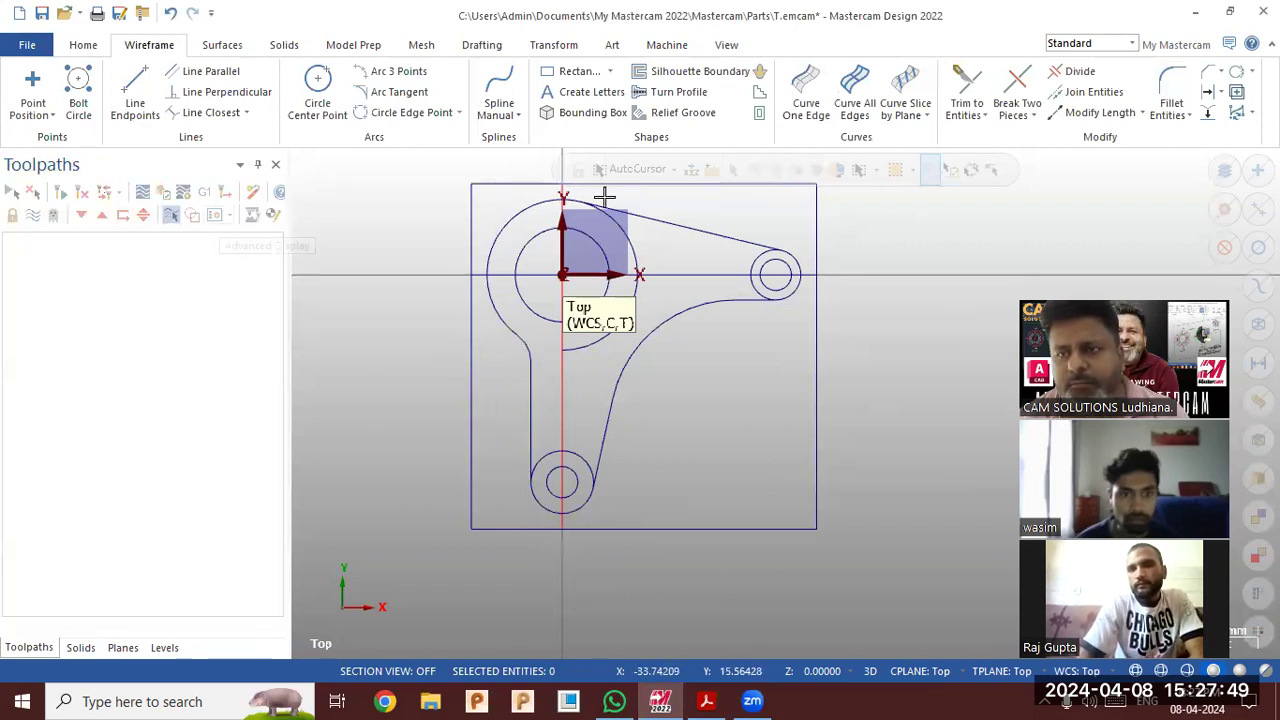
Use Divide to trim away the large outer circle's arcs that lie inside the arm profile
click(1082, 73)
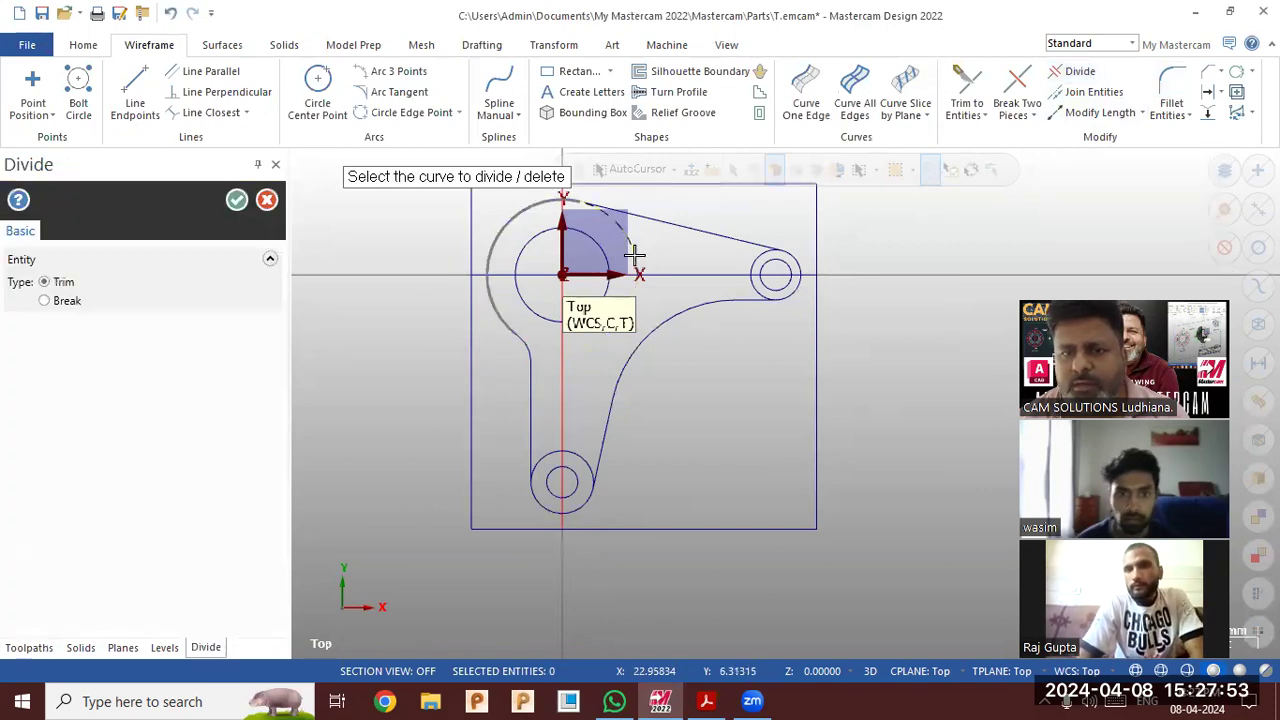
click(236, 200)
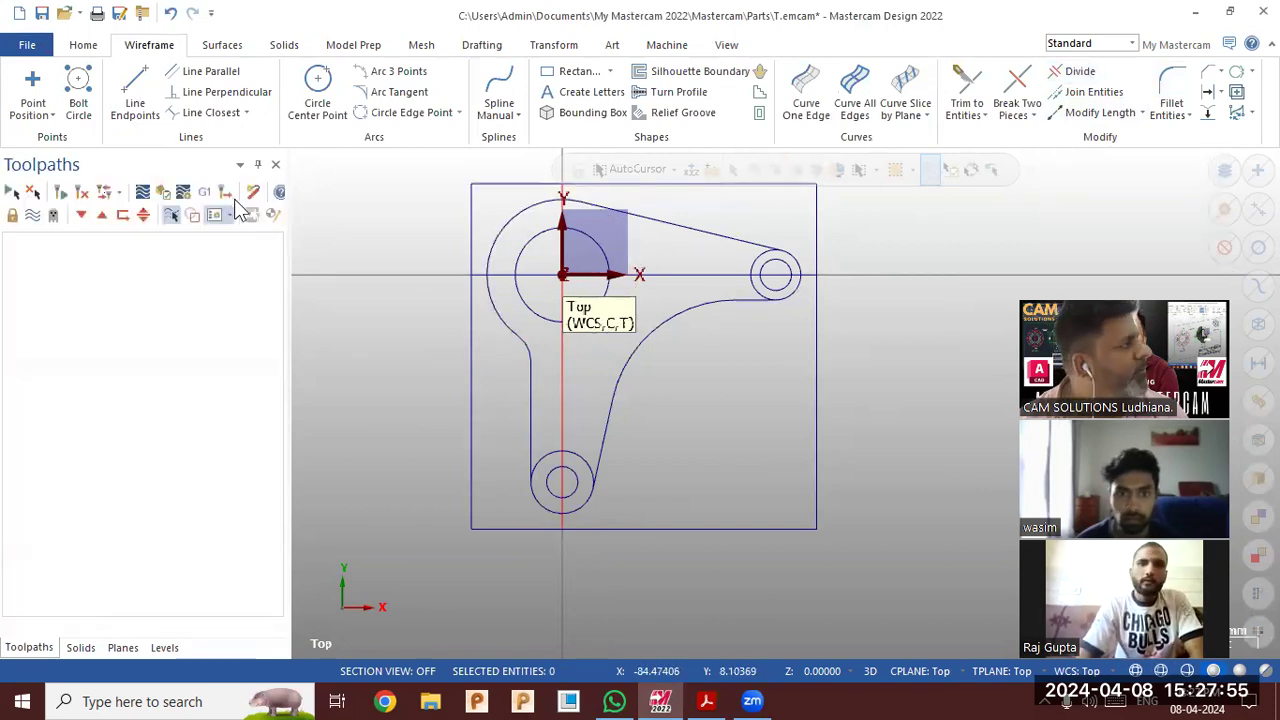
scroll(706, 420, up, 2)
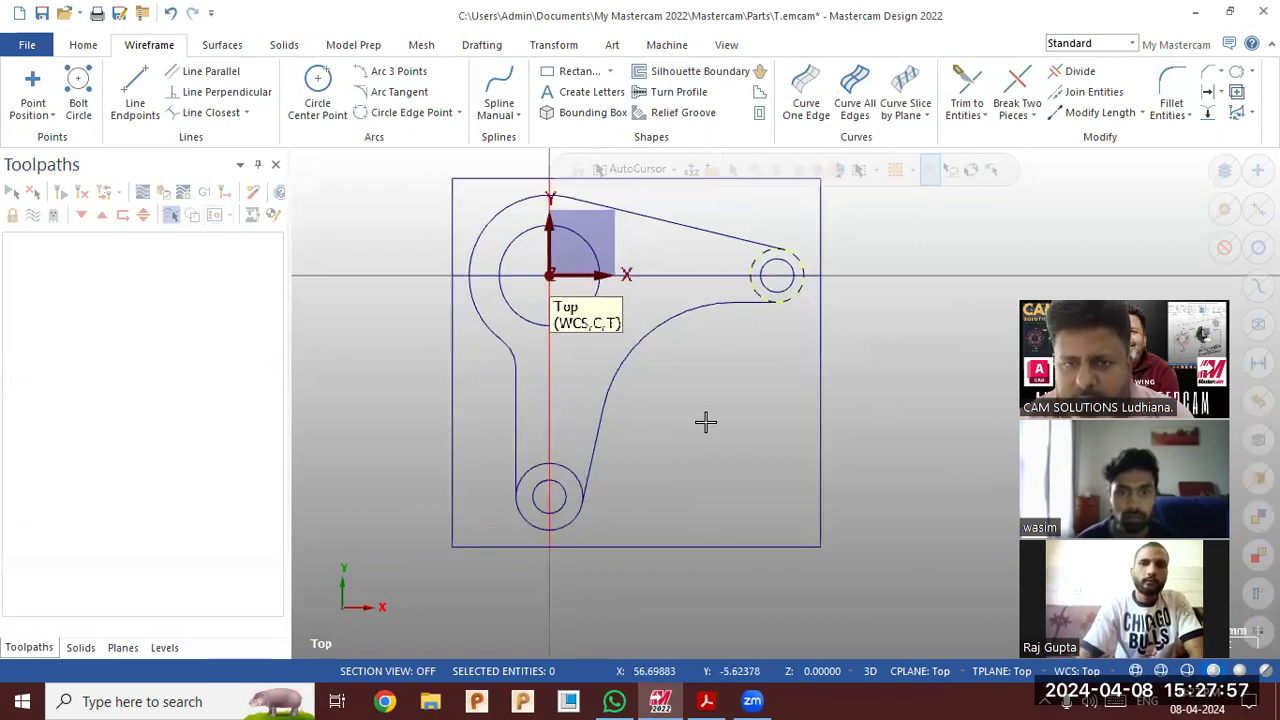
scroll(666, 460, down, 1)
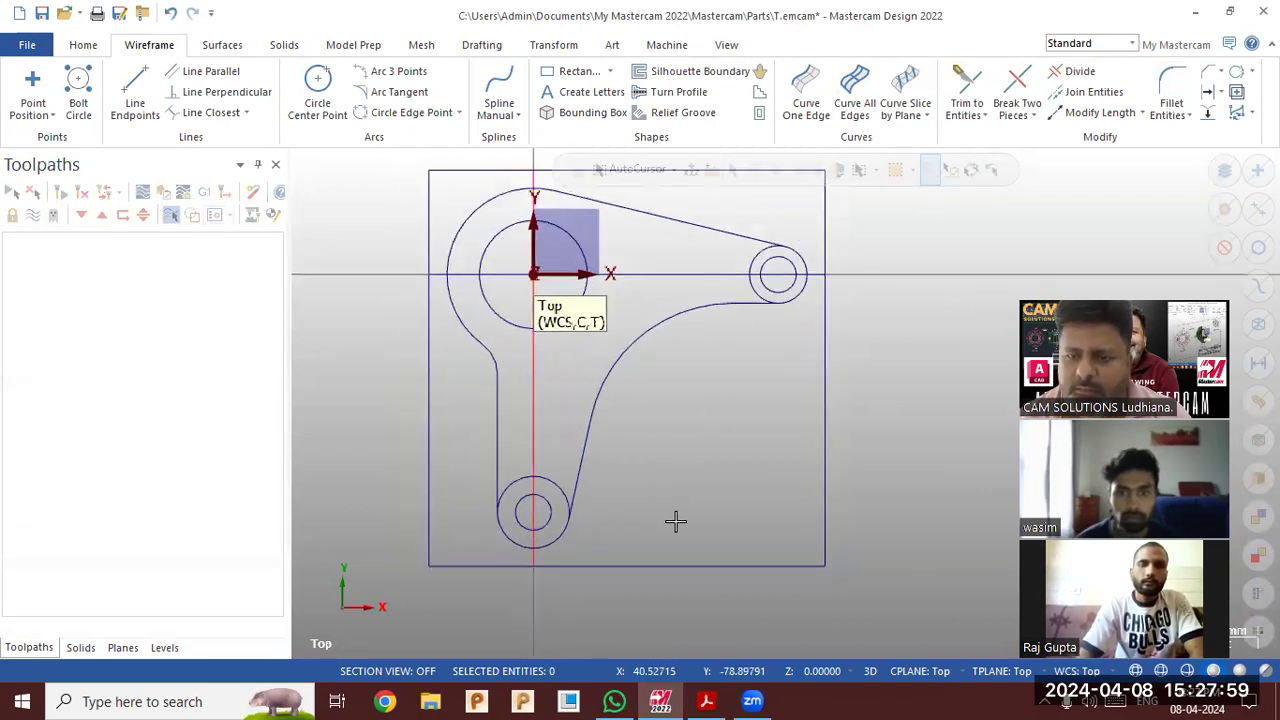
Check the PDF, then use Divide to trim the inner arcs of the right and lower outer circles between their tangent lines
click(707, 701)
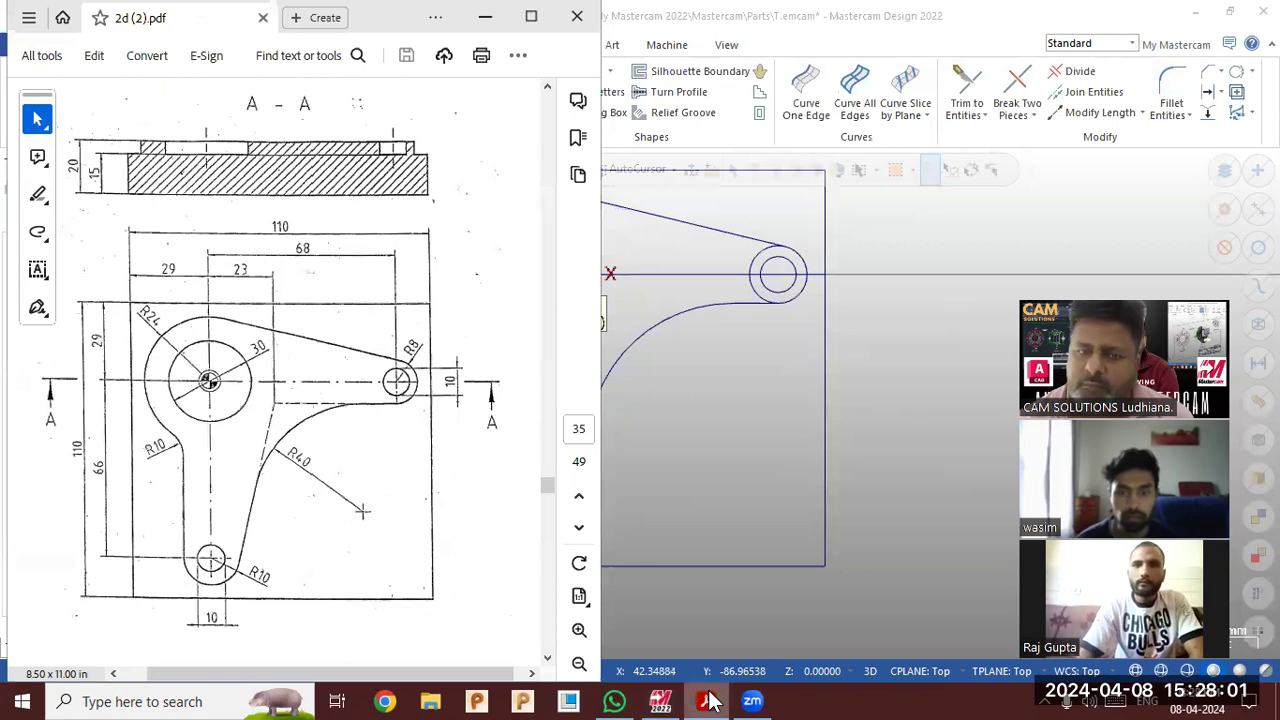
click(707, 701)
click(1075, 72)
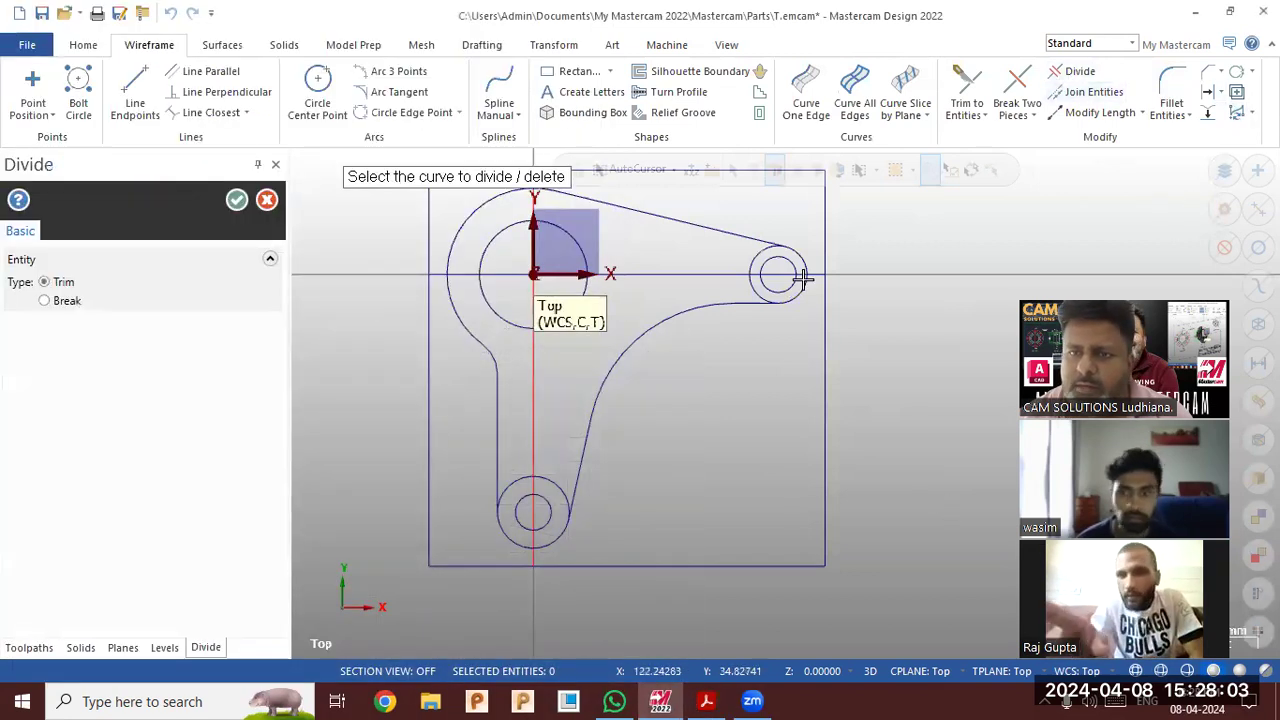
scroll(690, 452, up, 1)
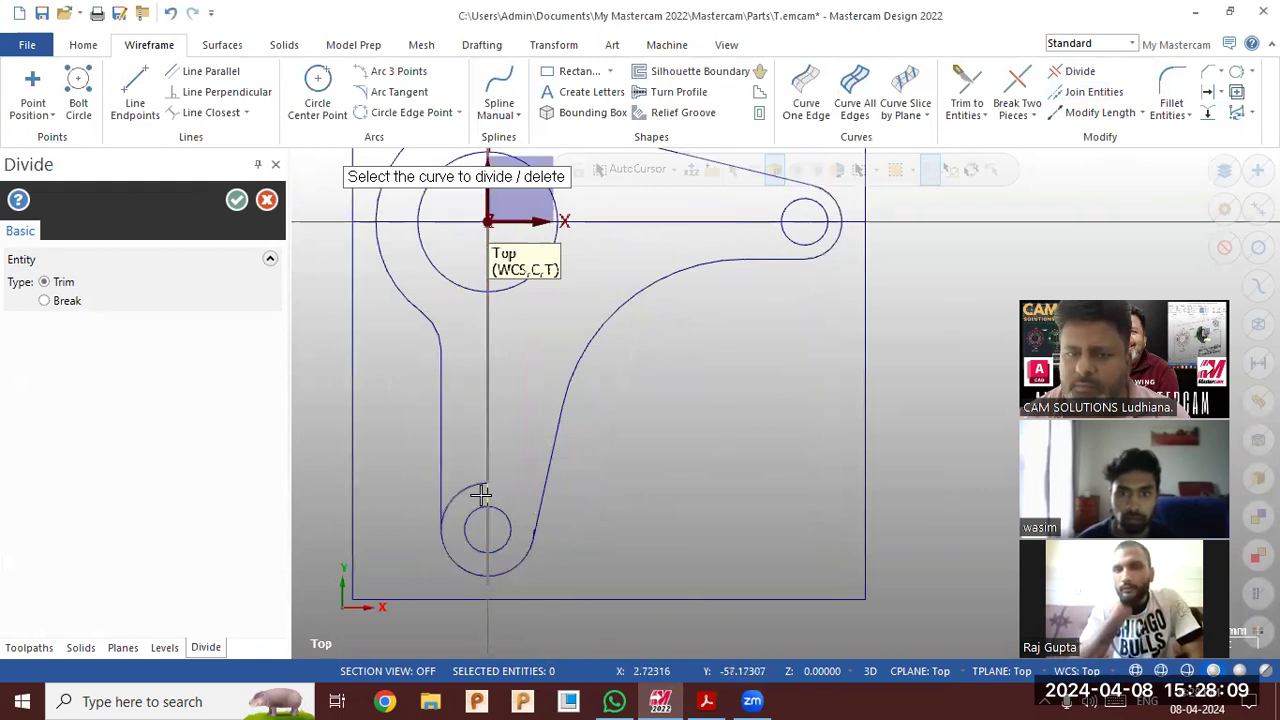
scroll(499, 566, up, 1)
scroll(499, 566, up, 5)
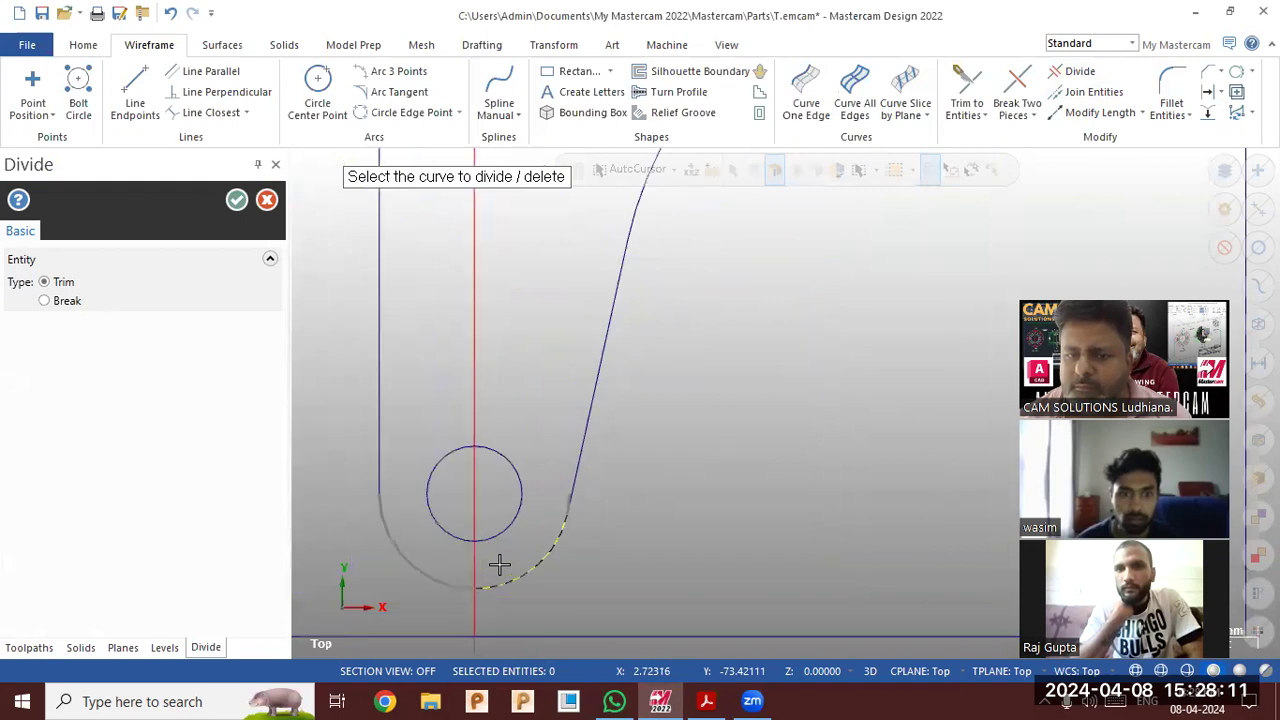
Examine the joint between the slanted tangent line and the lower end arc and the whole trimmed outline, then close Divide
scroll(574, 489, up, 2)
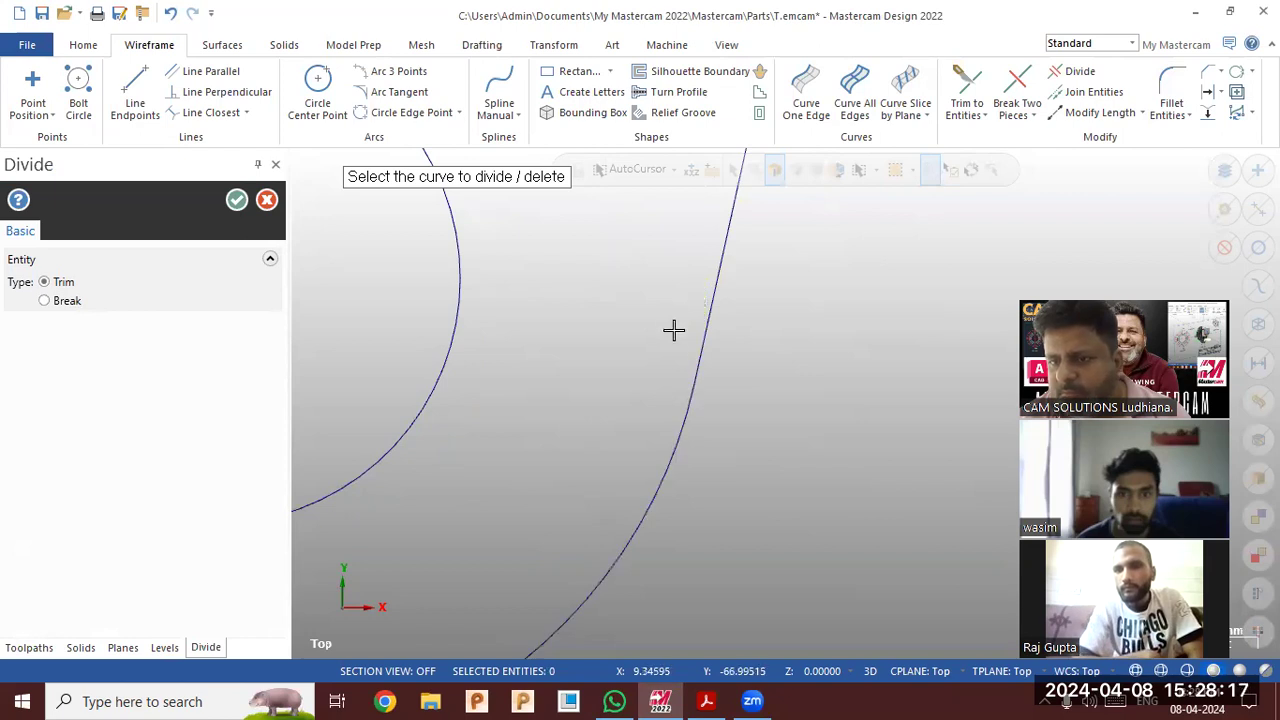
scroll(700, 410, down, 2)
scroll(740, 470, down, 1)
scroll(698, 460, down, 2)
scroll(430, 565, down, 2)
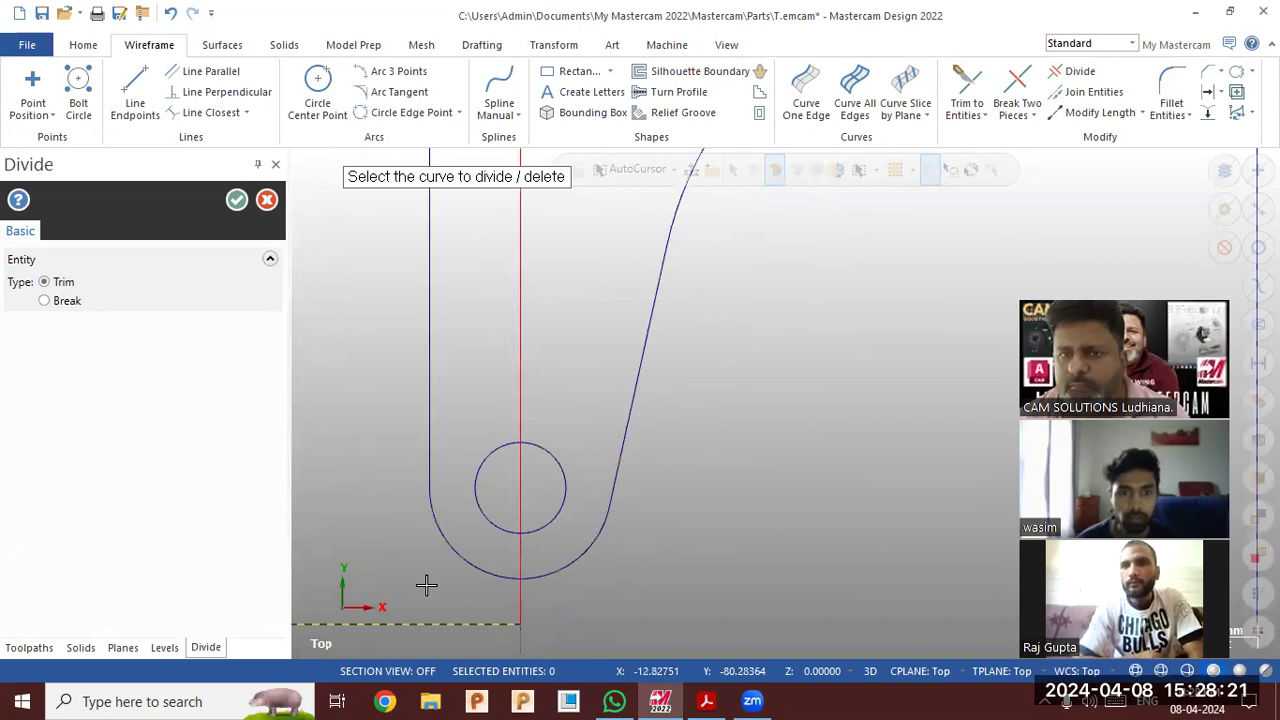
scroll(455, 575, down, 2)
scroll(590, 490, down, 2)
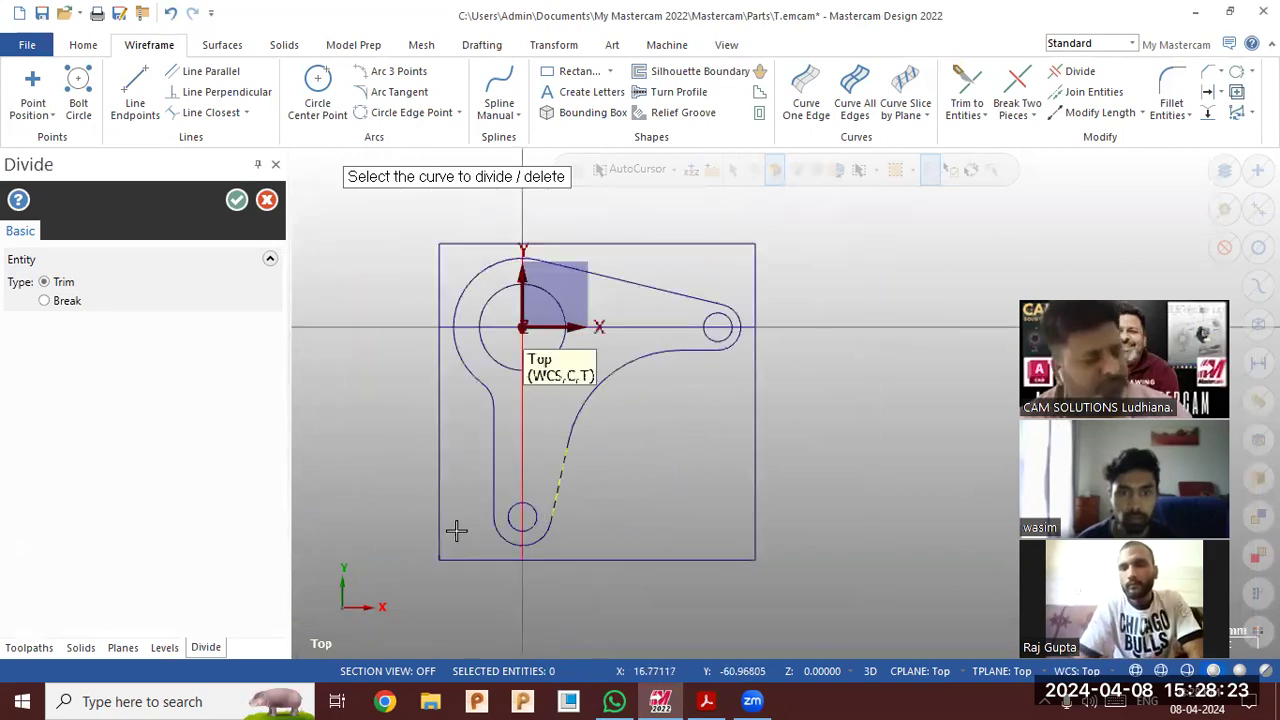
key(Escape)
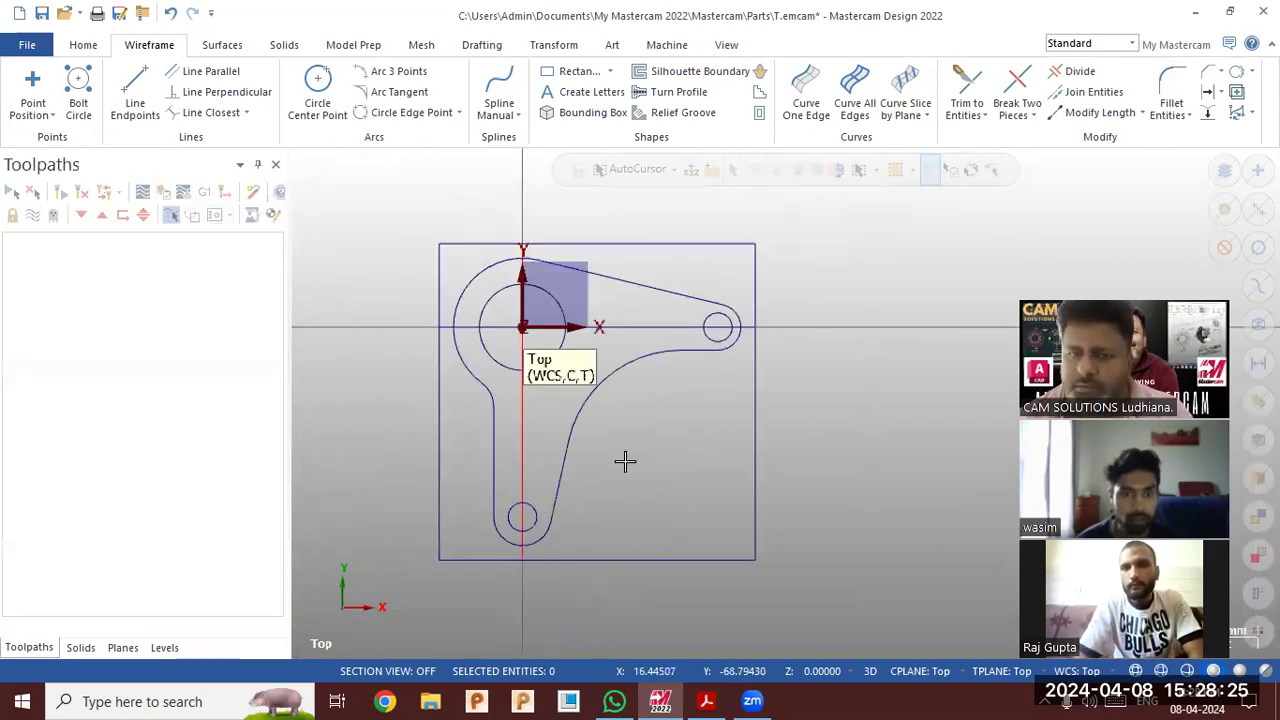
Delete the vertical and horizontal construction lines that run through the origin of the arm profile
click(628, 328)
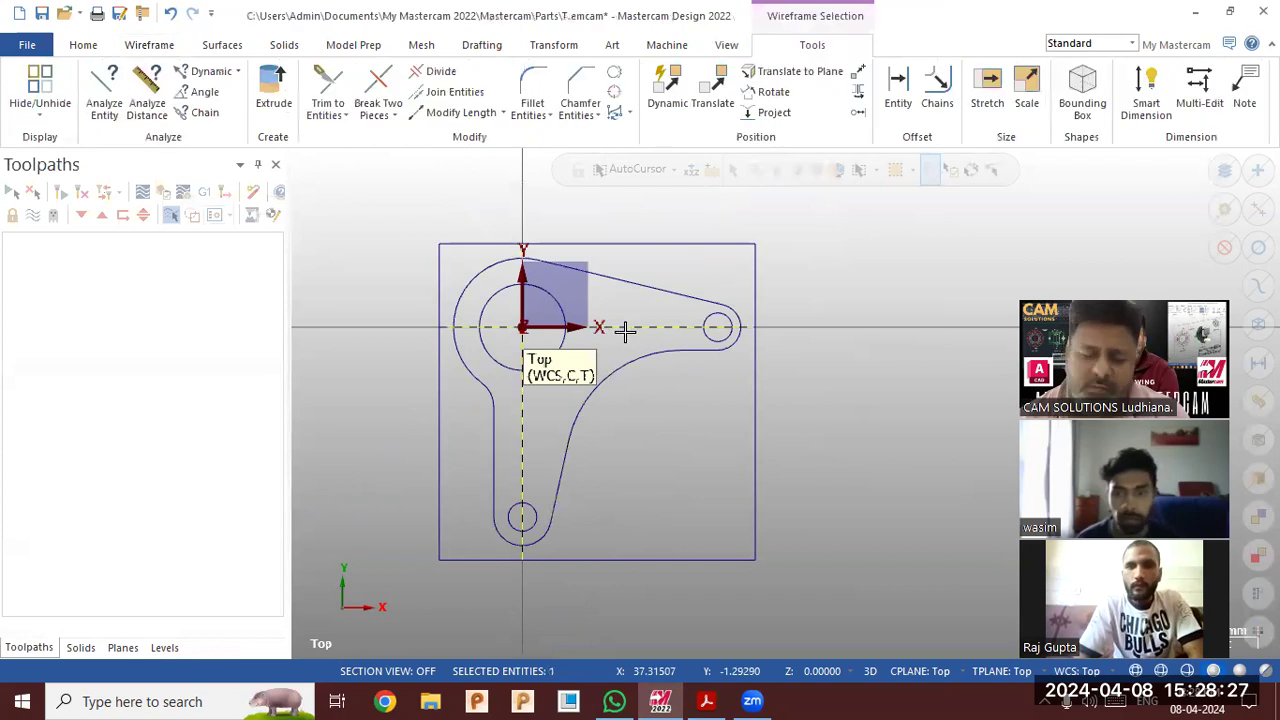
click(624, 331)
key(Escape)
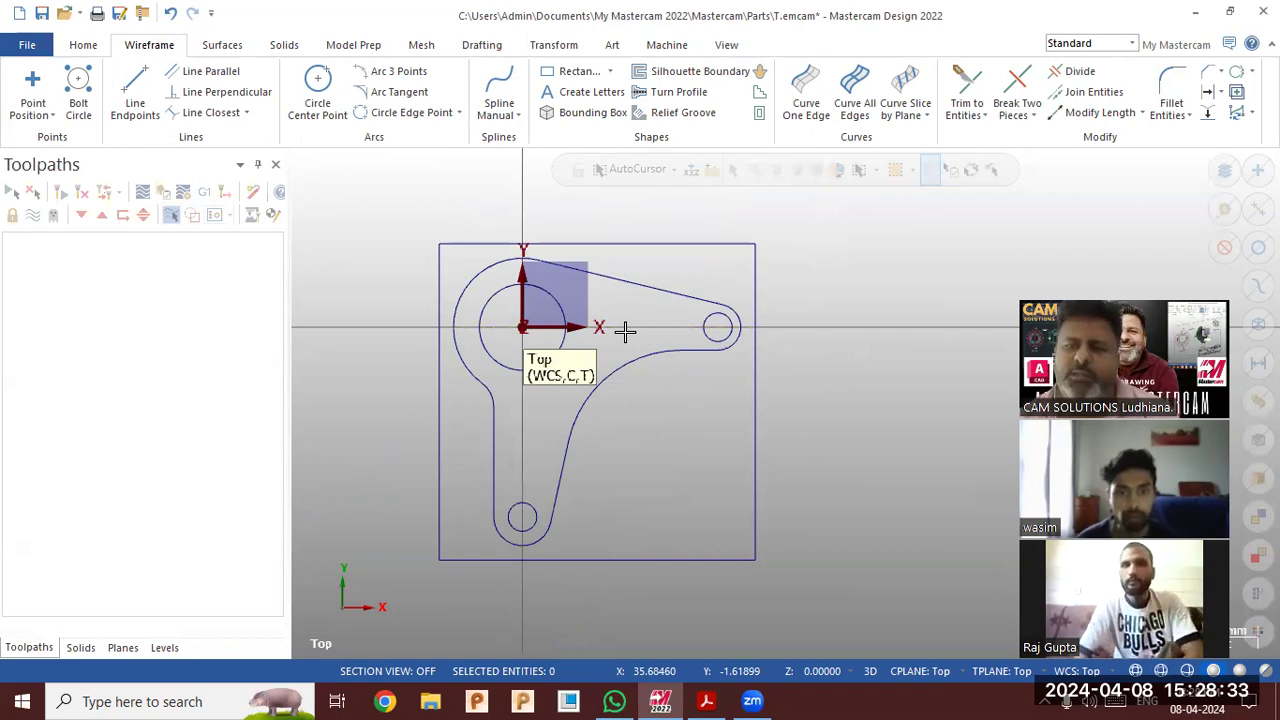
scroll(611, 509, up, 1)
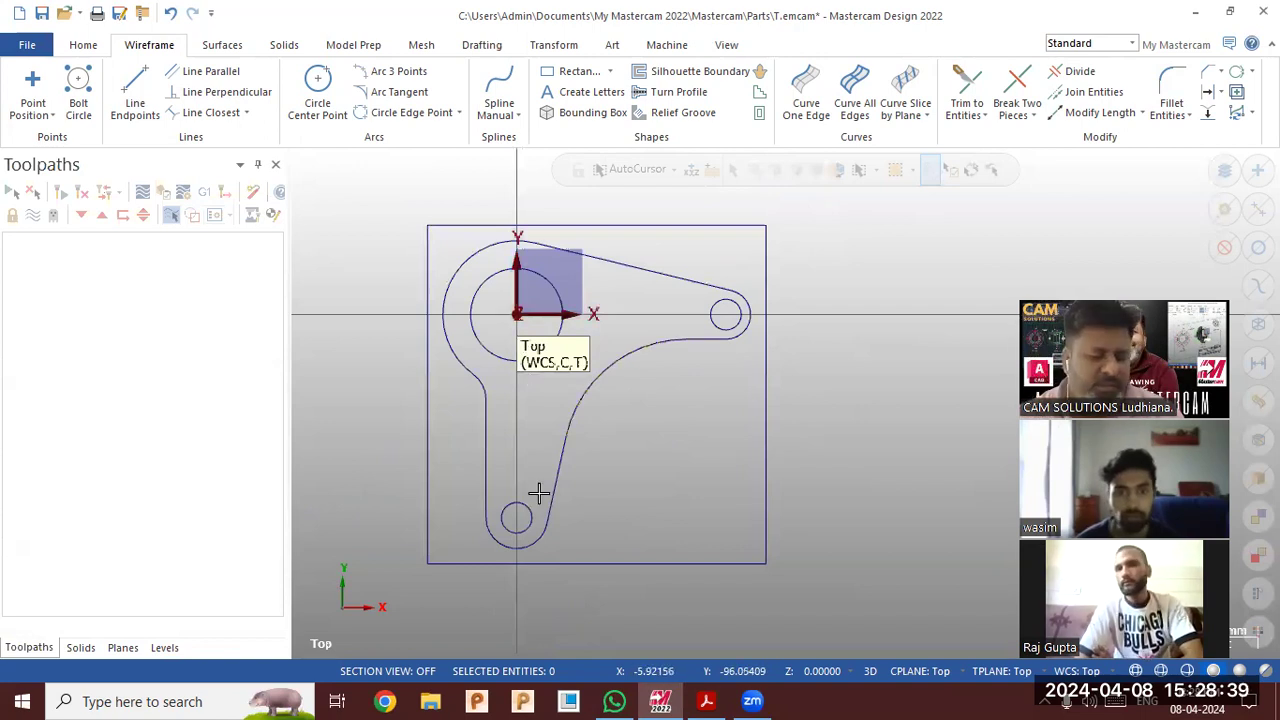
Turn off the display of plane names on the gnomons
key(F5)
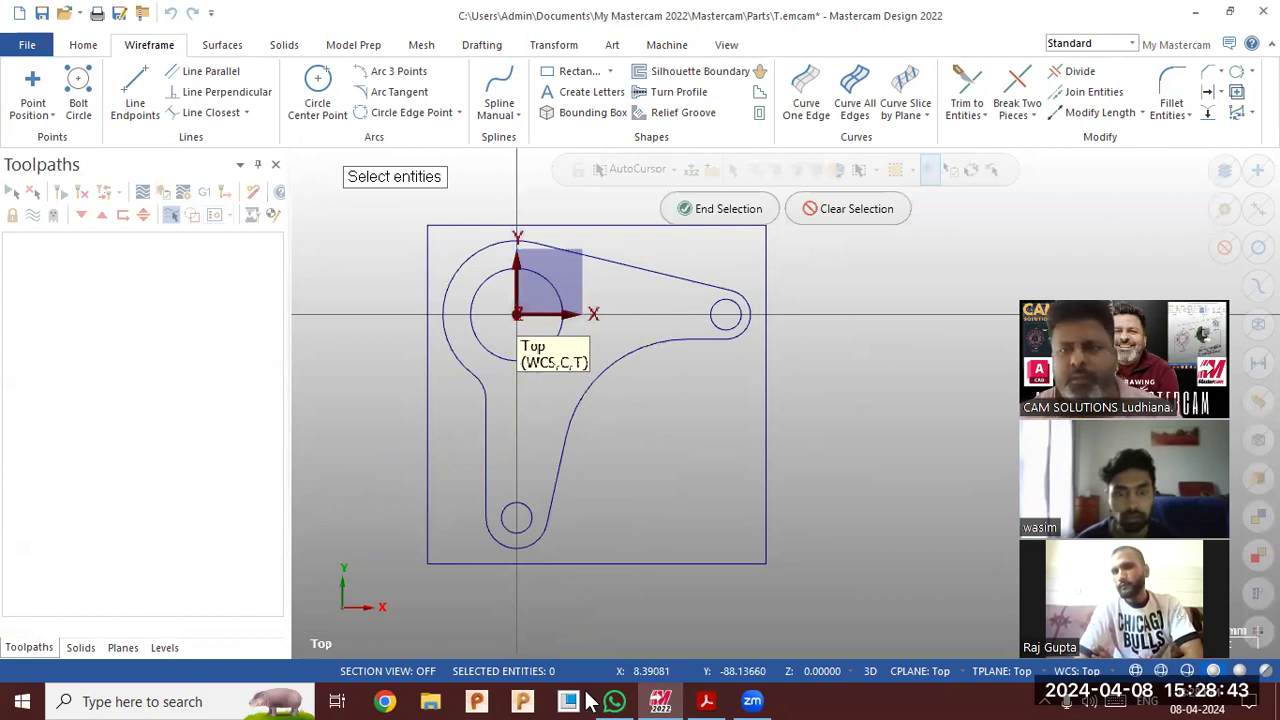
click(728, 47)
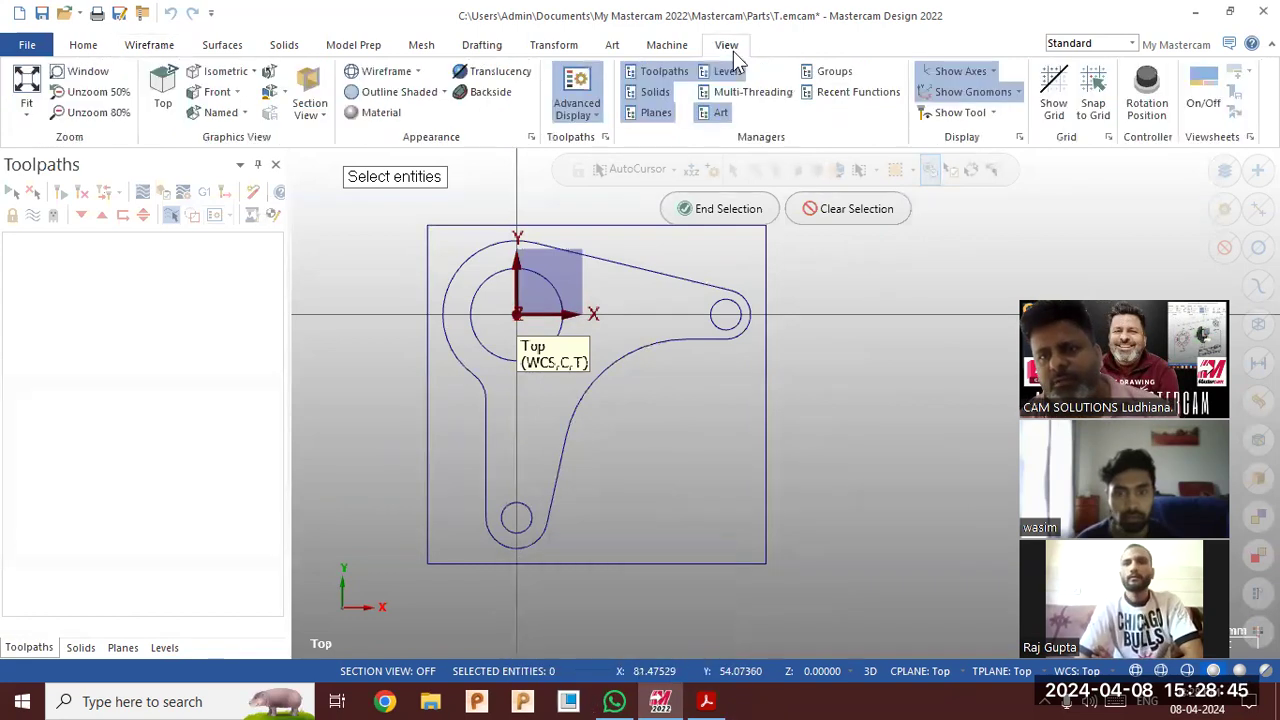
click(998, 77)
click(1016, 88)
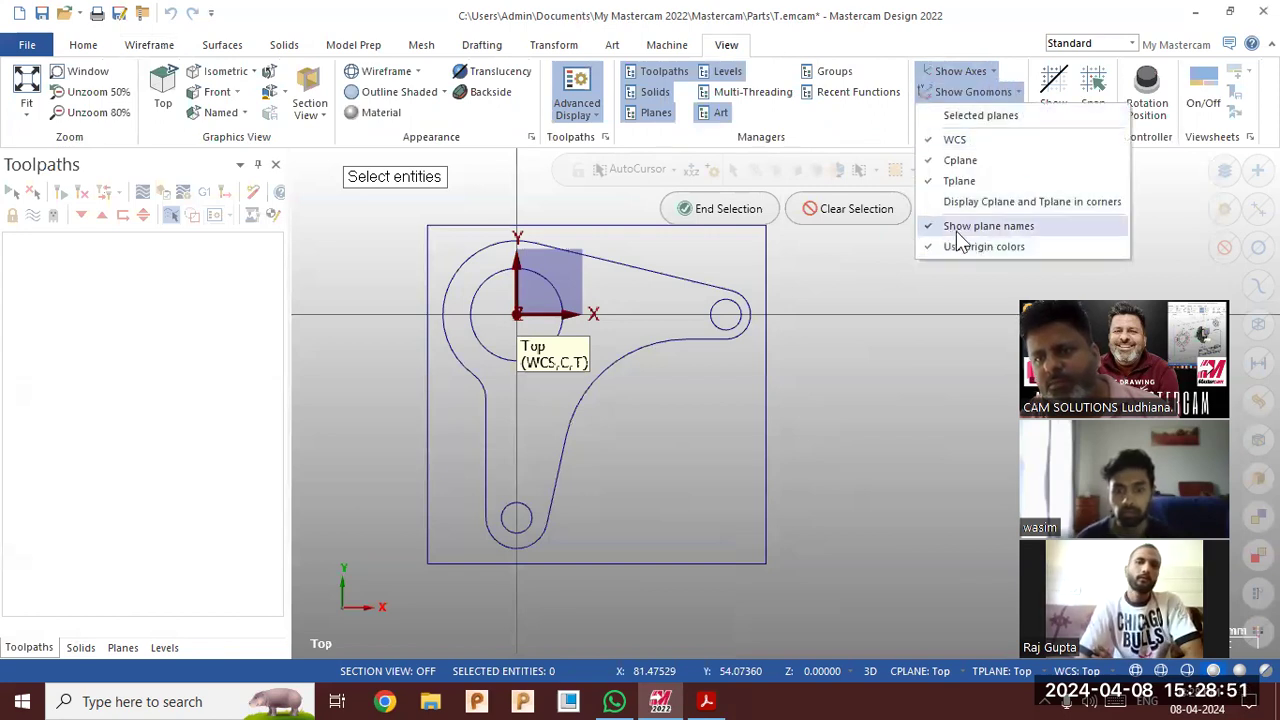
click(924, 312)
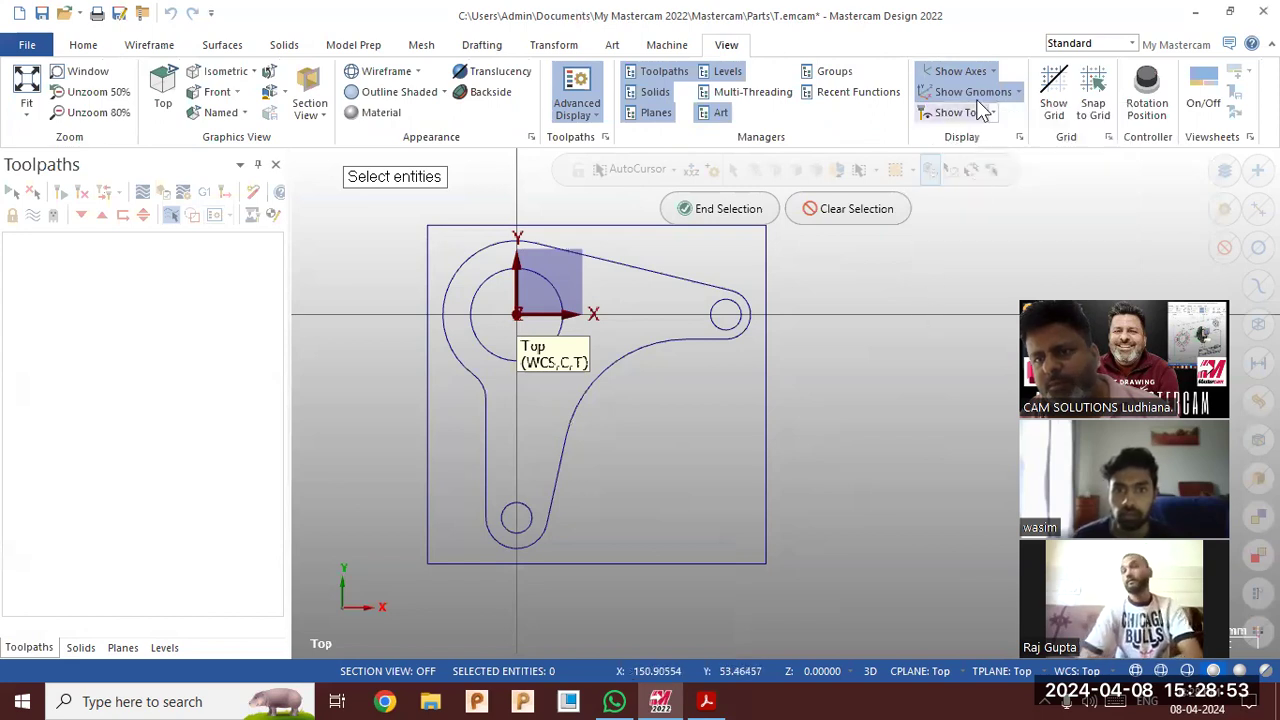
click(1018, 92)
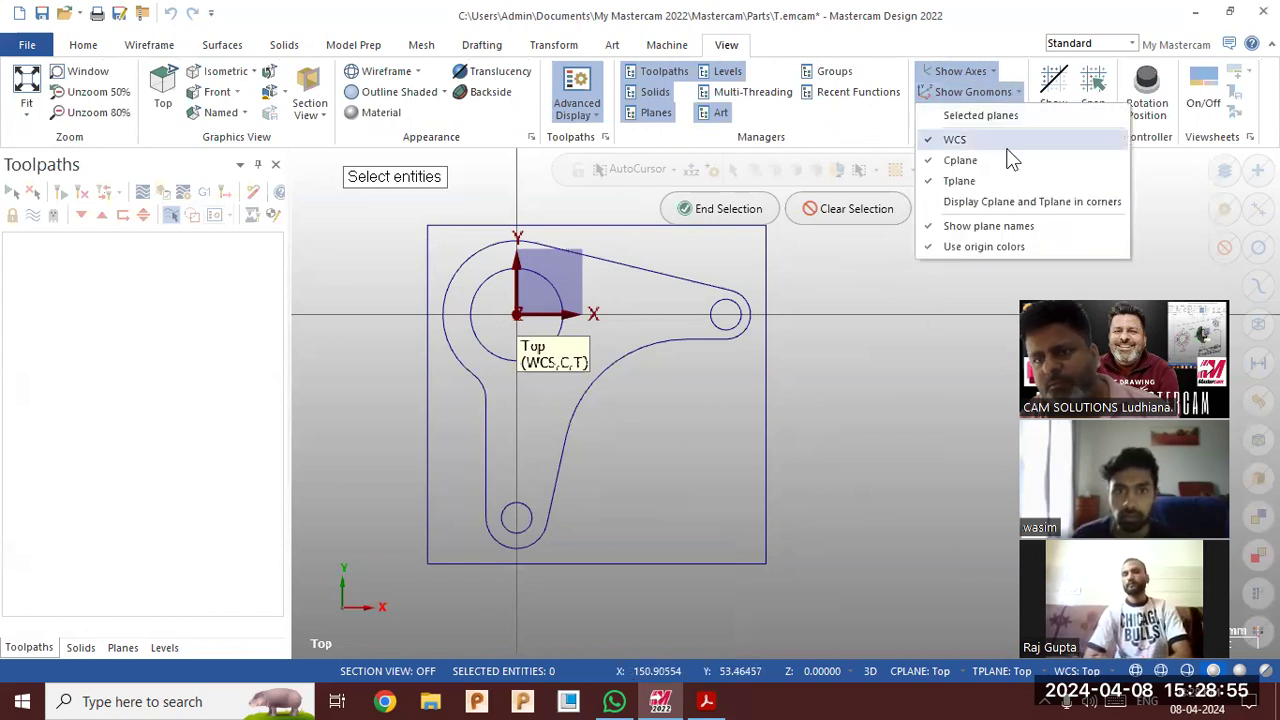
click(945, 226)
click(900, 362)
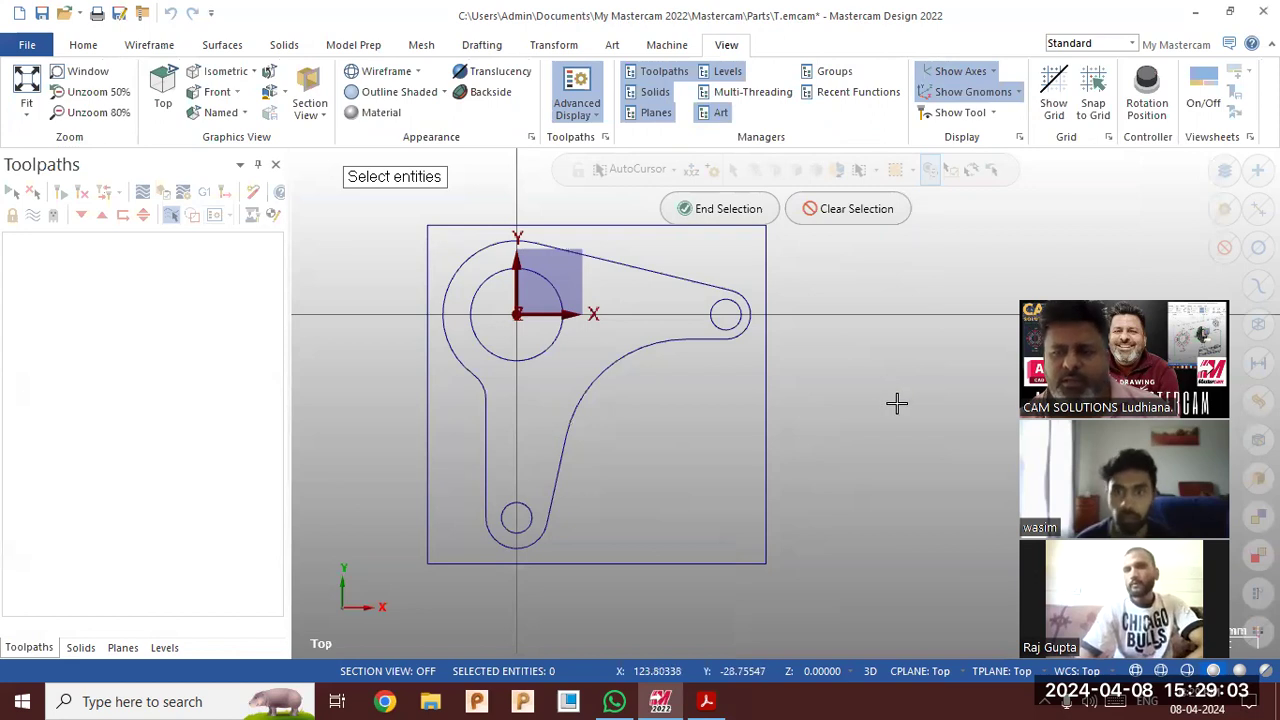
Examine the wireframe in isometric view, return to the top view and leave the open entity selection
right_click(666, 446)
click(716, 307)
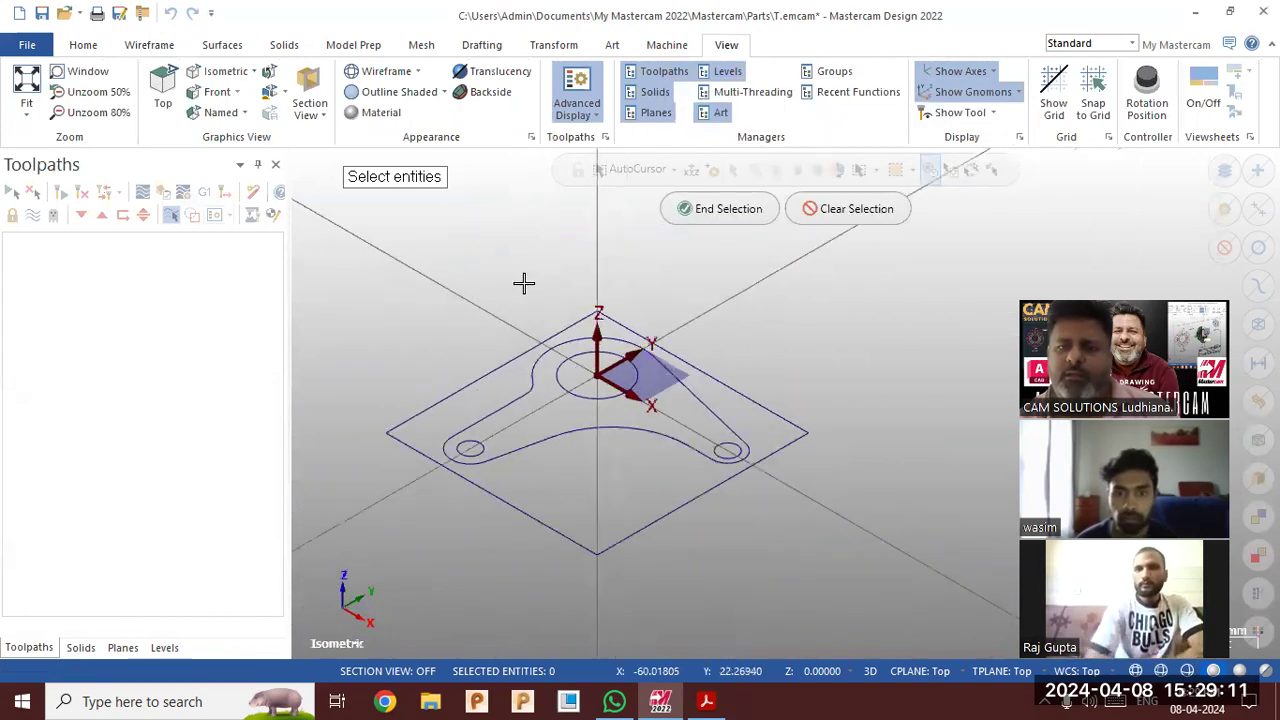
right_click(526, 284)
click(582, 387)
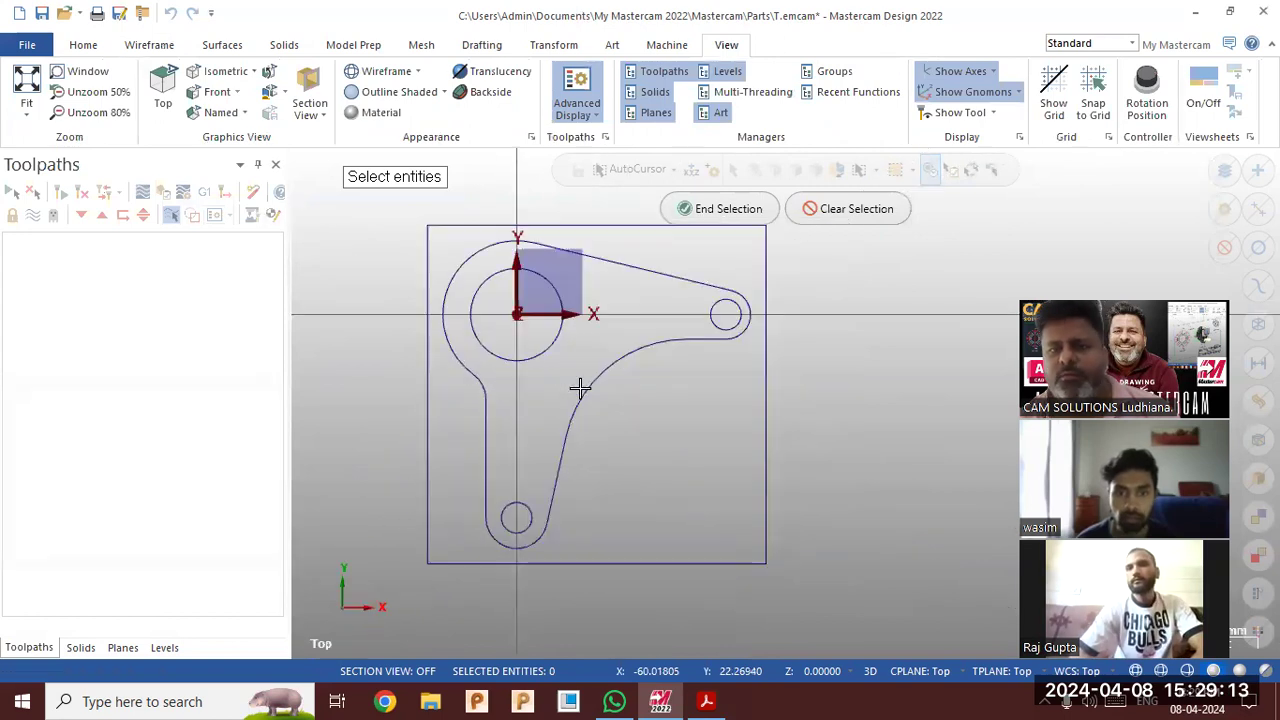
key(Escape)
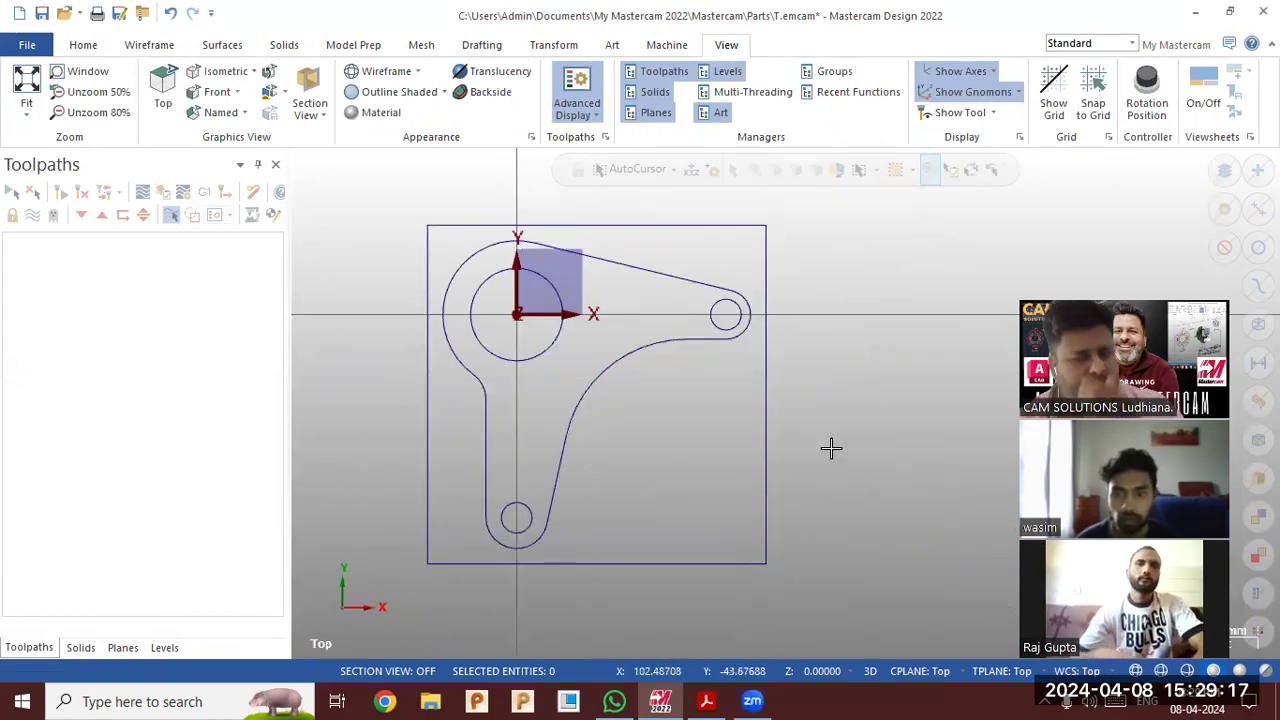
Check section A-A in the PDF for the heights of the plate and the arm, then return to Mastercam
click(708, 701)
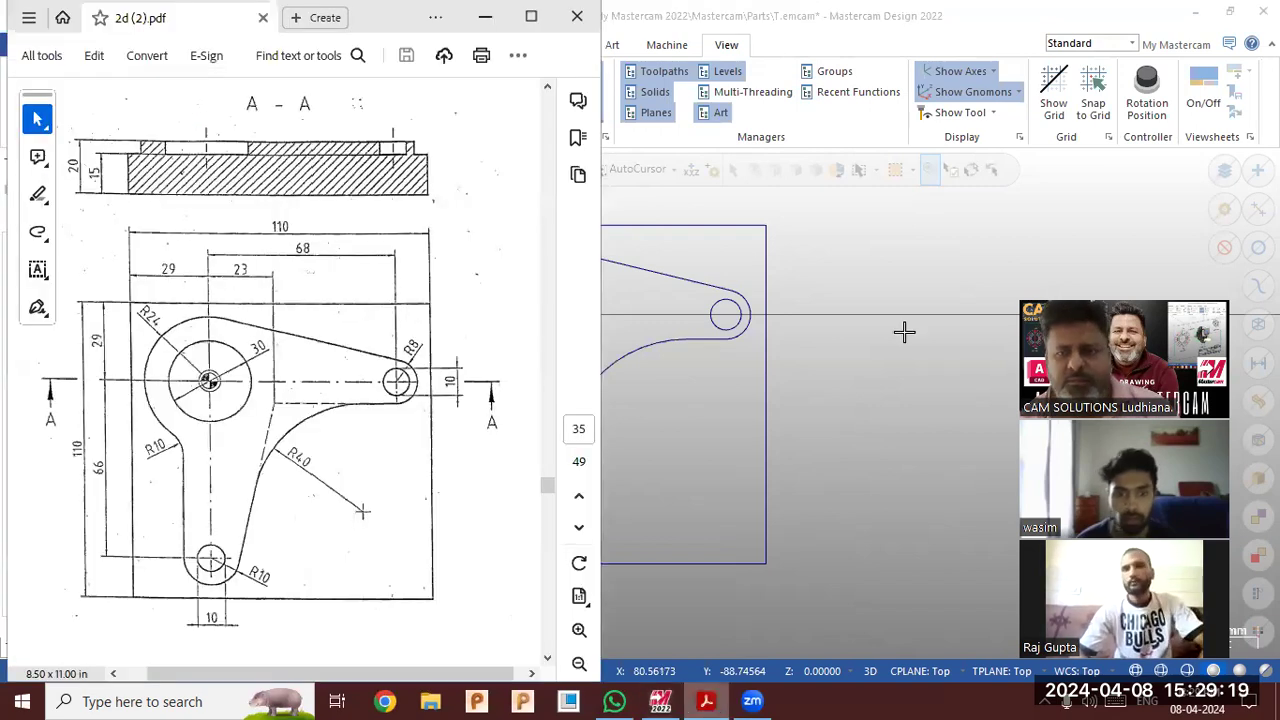
scroll(903, 331, down, 3)
scroll(698, 374, up, 1)
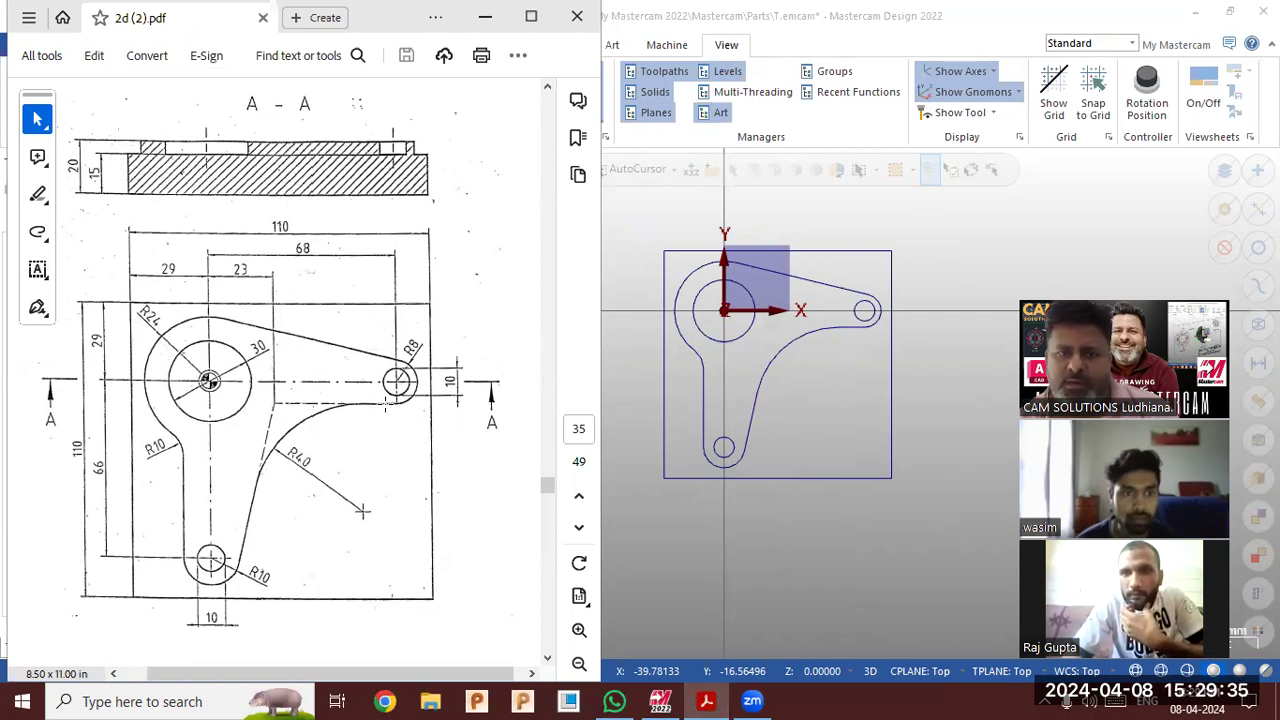
click(760, 206)
Extrude the outer square outline 15 mm downward as a new solid body
click(284, 50)
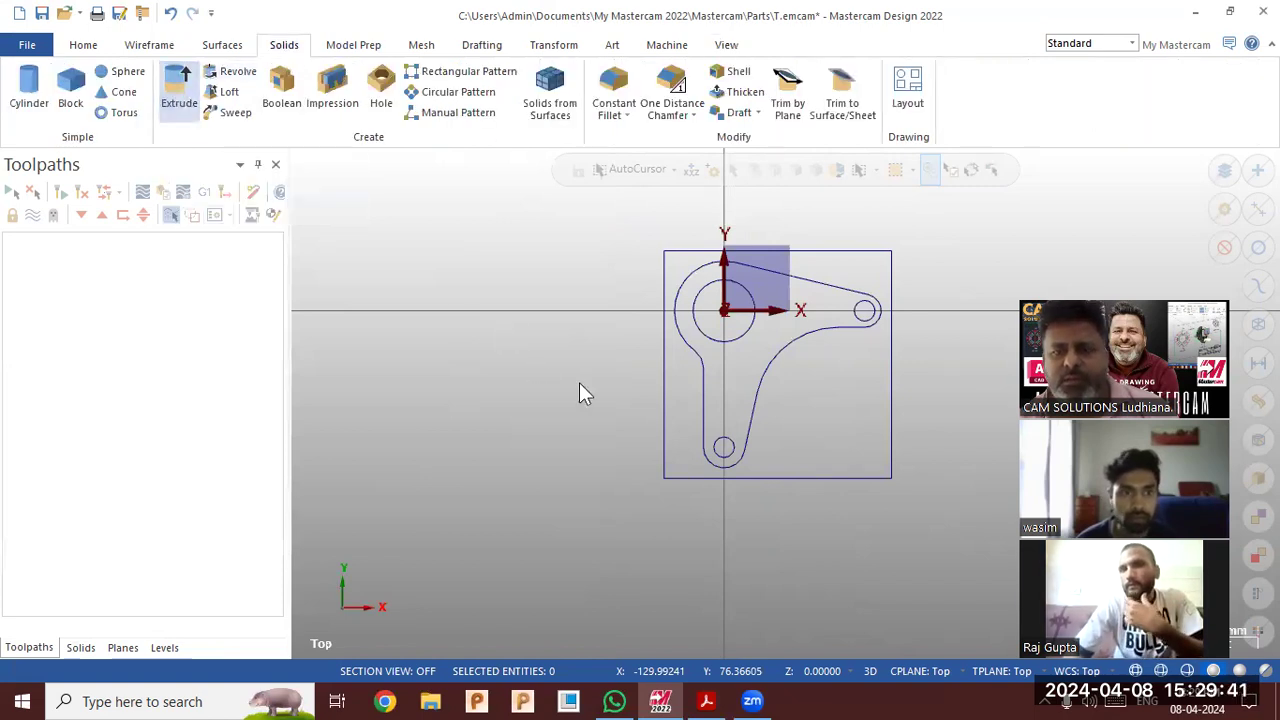
middle_drag(580, 382, 643, 400)
click(643, 400)
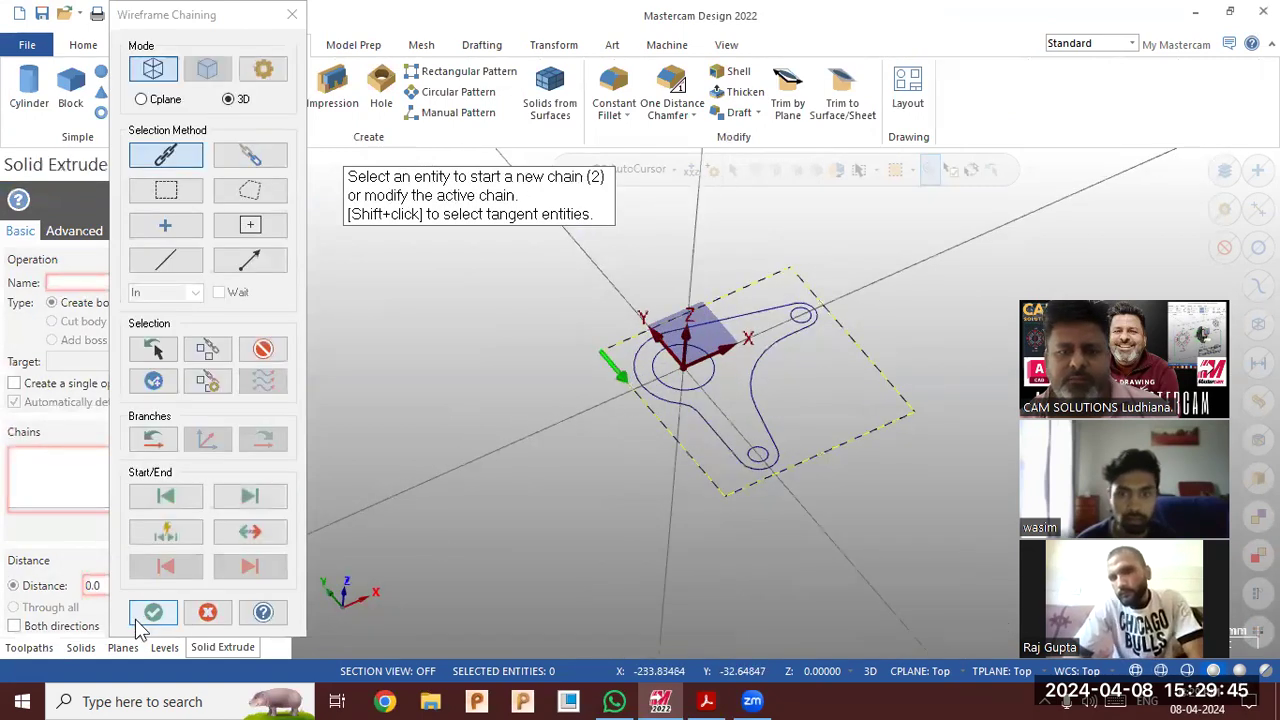
click(137, 617)
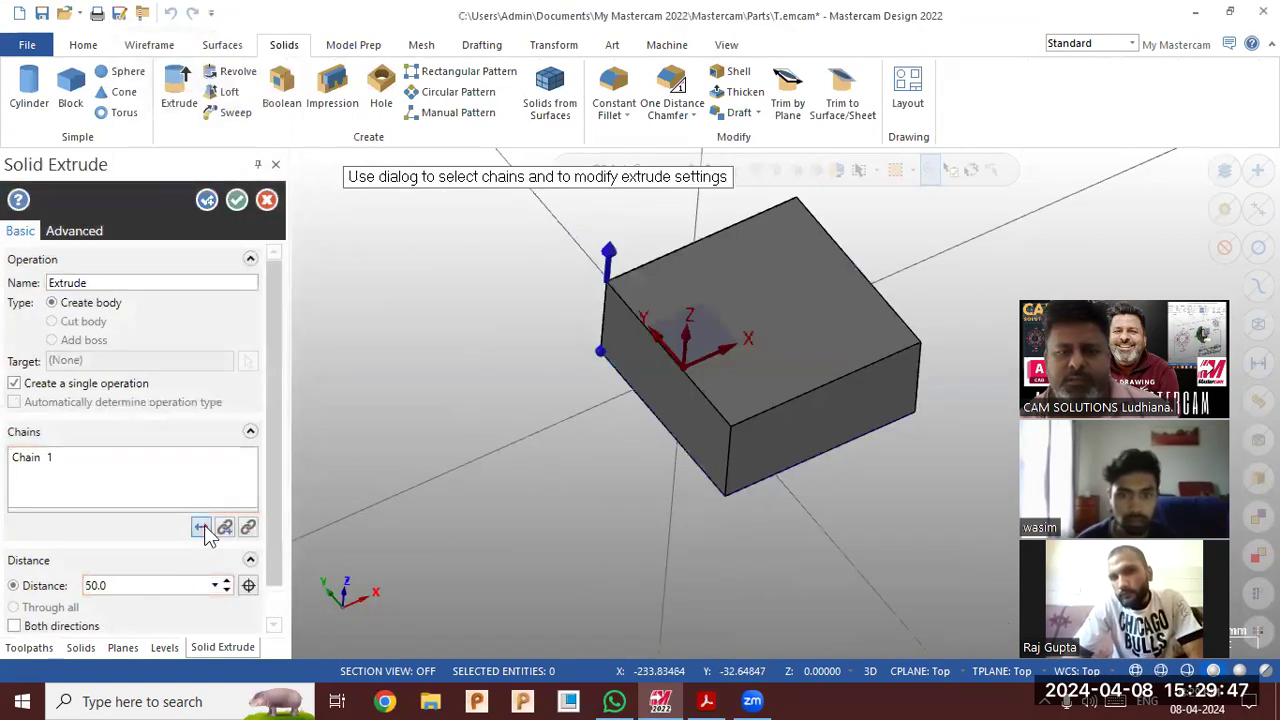
click(202, 529)
double_click(146, 585)
text(1)
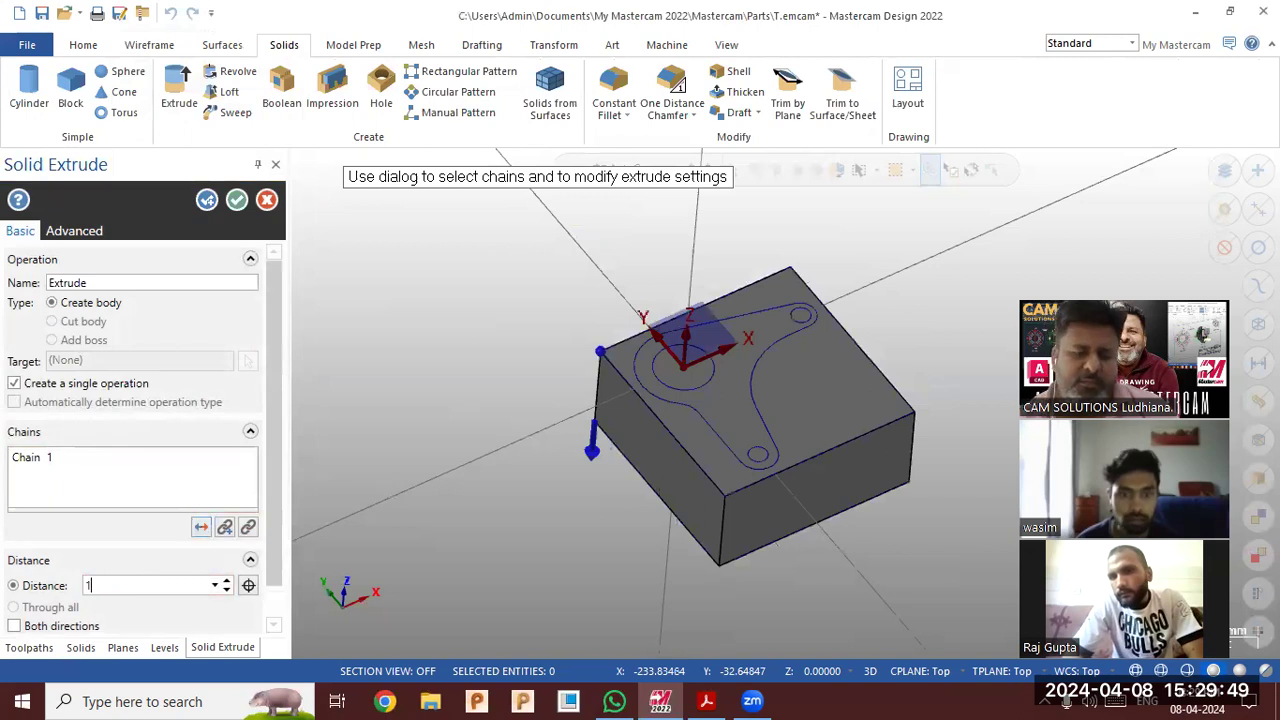
text(5)
key(Return)
middle_drag(803, 594, 914, 423)
click(201, 527)
click(201, 527)
double_click(136, 585)
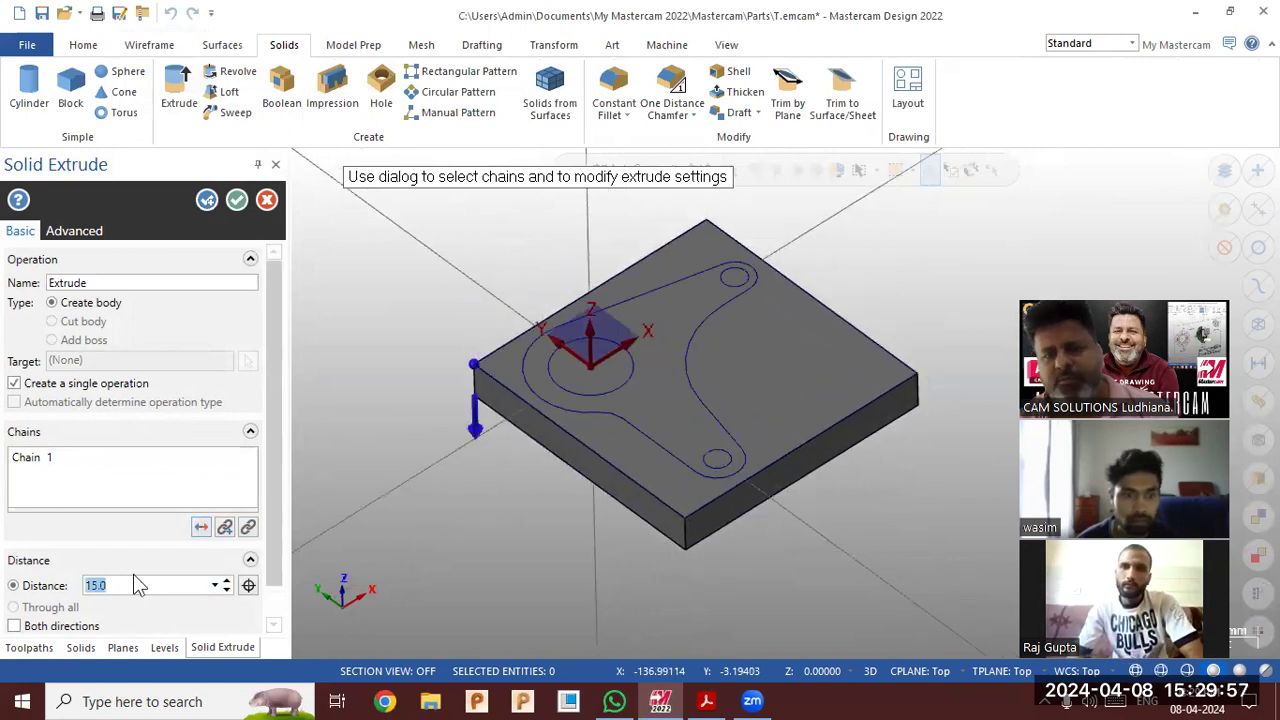
click(231, 201)
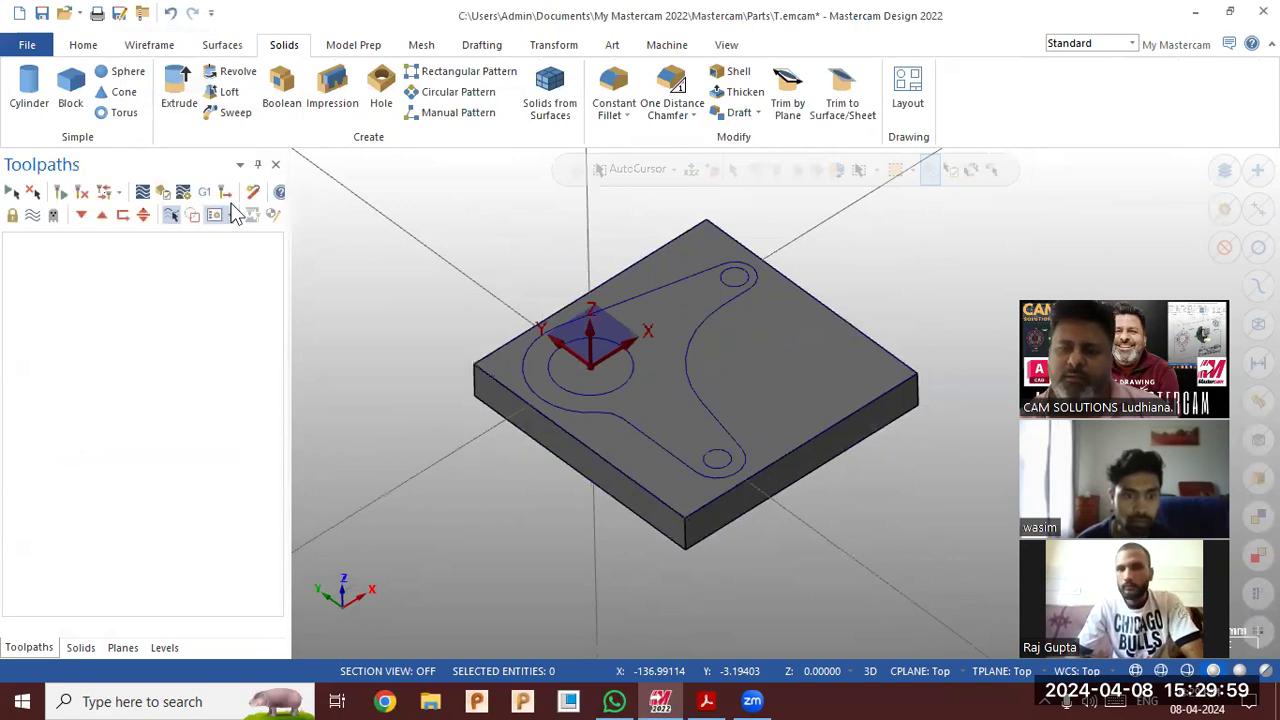
Chain the arm profile and its three inner circles for a solid extrude with an upward distance of 5 mm
click(179, 92)
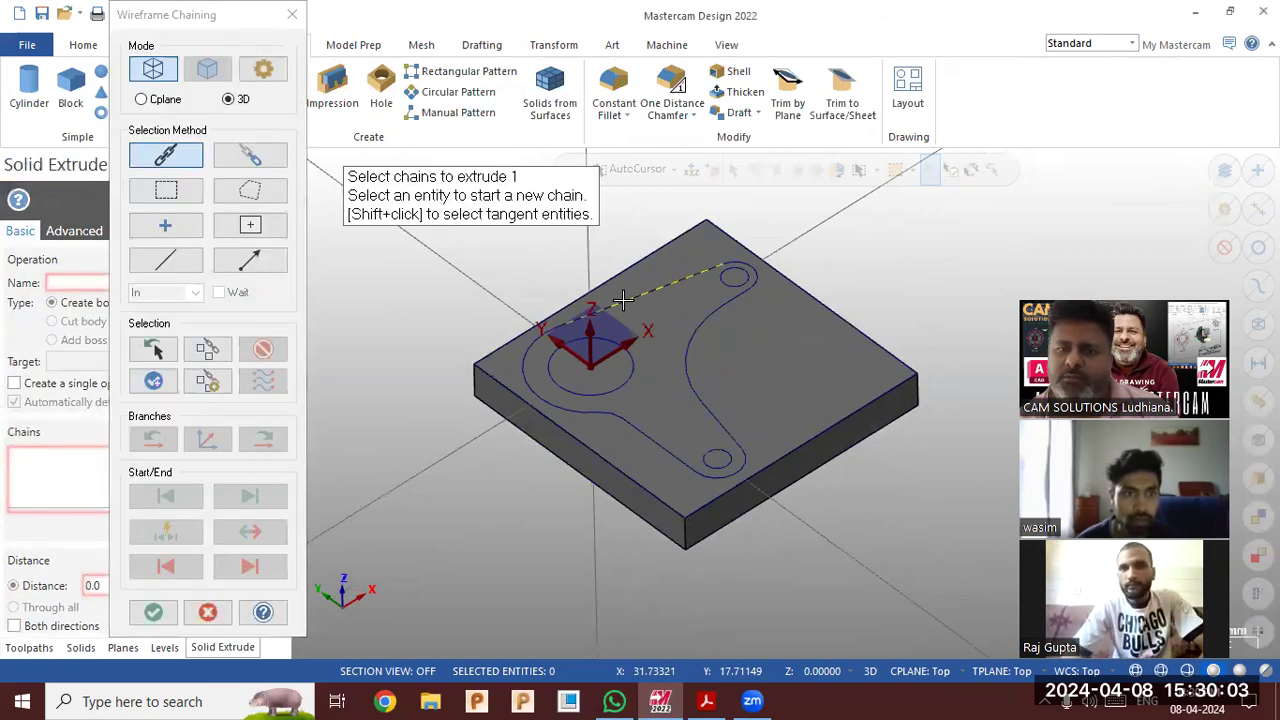
click(622, 300)
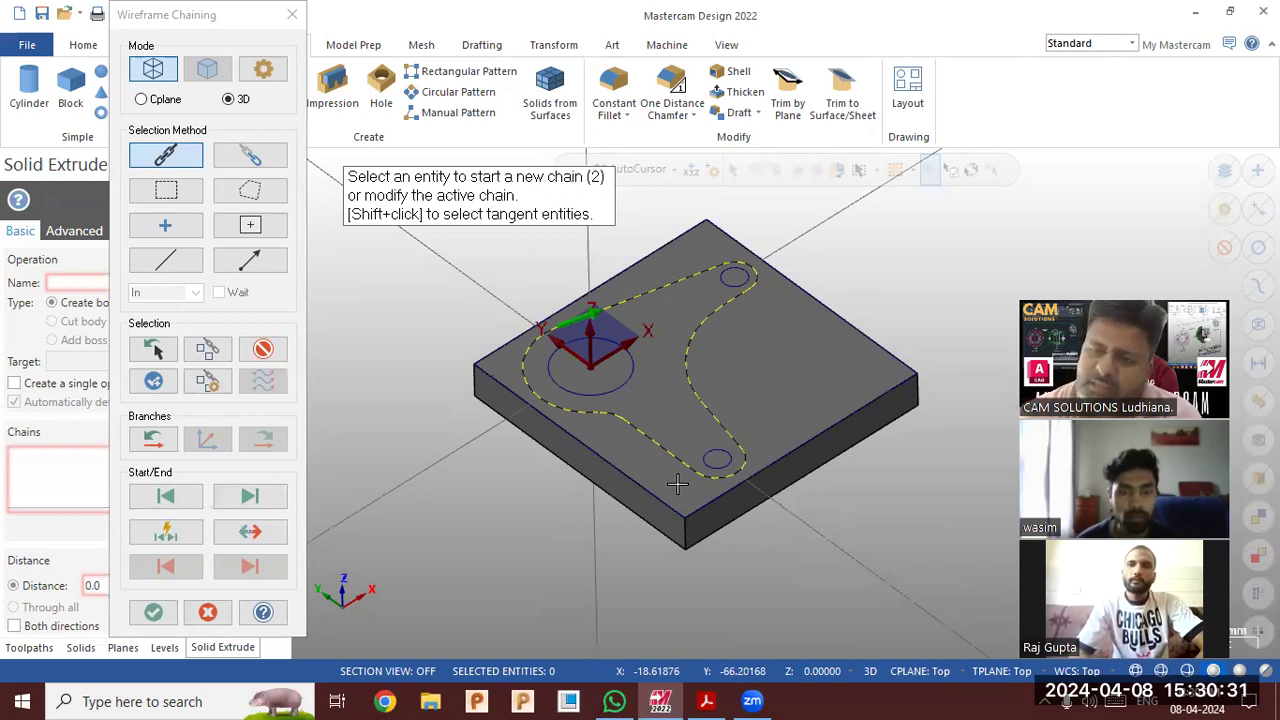
middle_drag(794, 471, 846, 366)
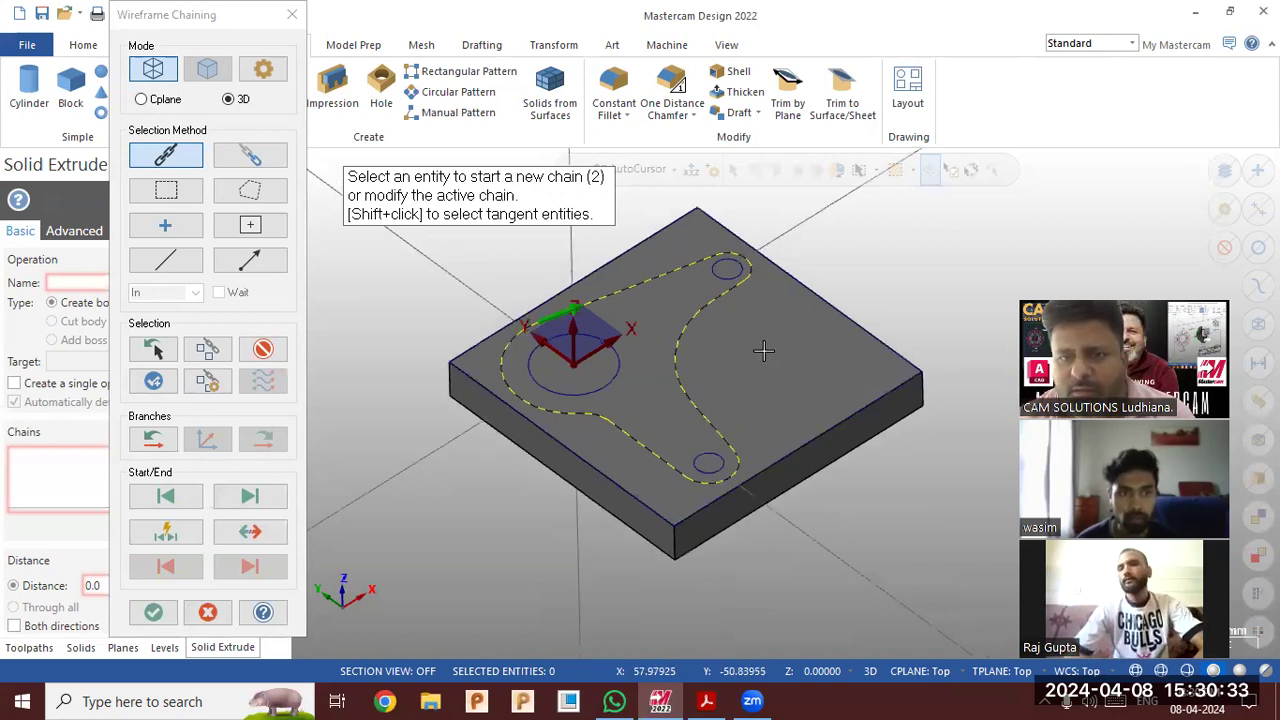
click(603, 366)
click(719, 275)
click(702, 447)
click(155, 612)
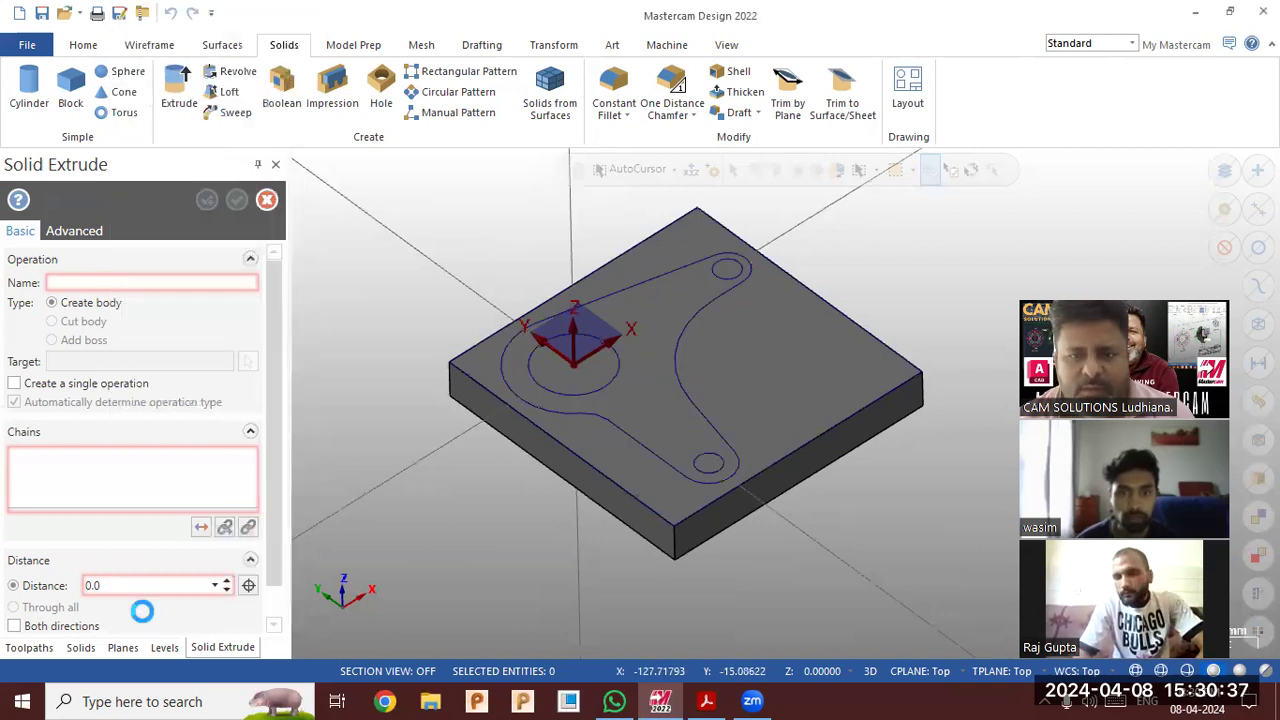
click(201, 526)
double_click(137, 585)
key(Return)
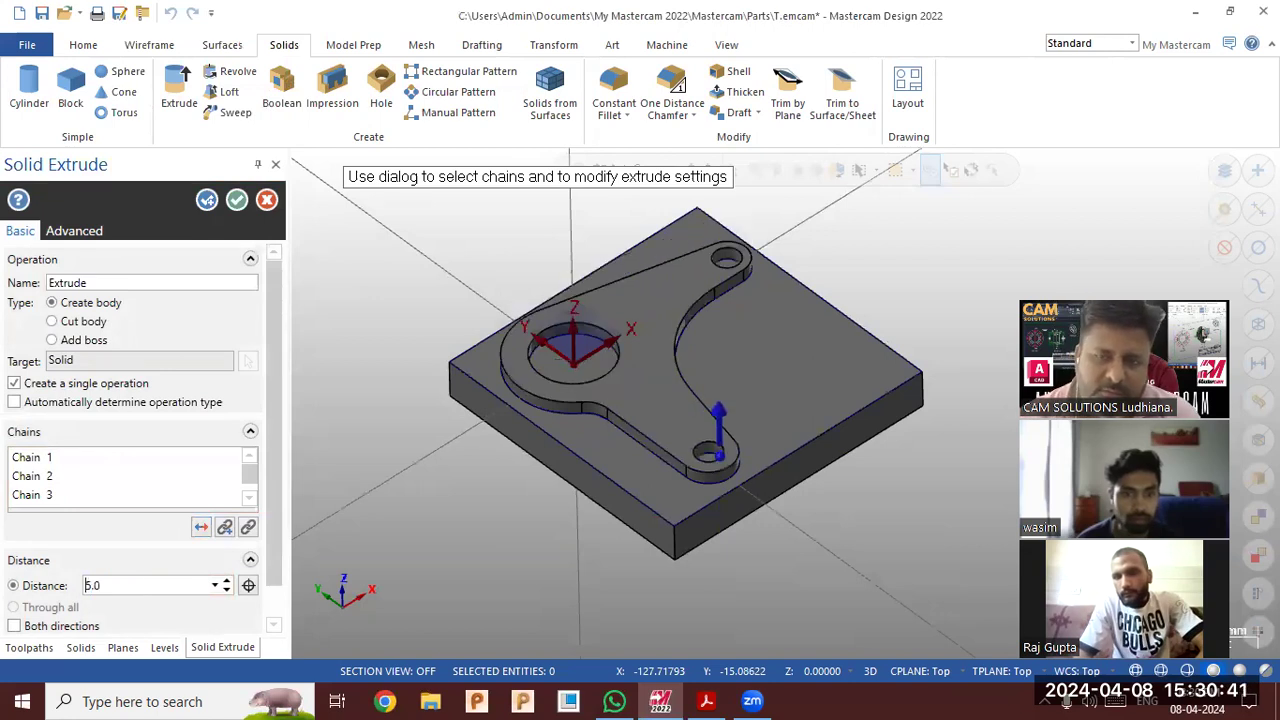
Check the PDF, then set the arm extrusion's type to Add boss on the plate and accept it
click(706, 701)
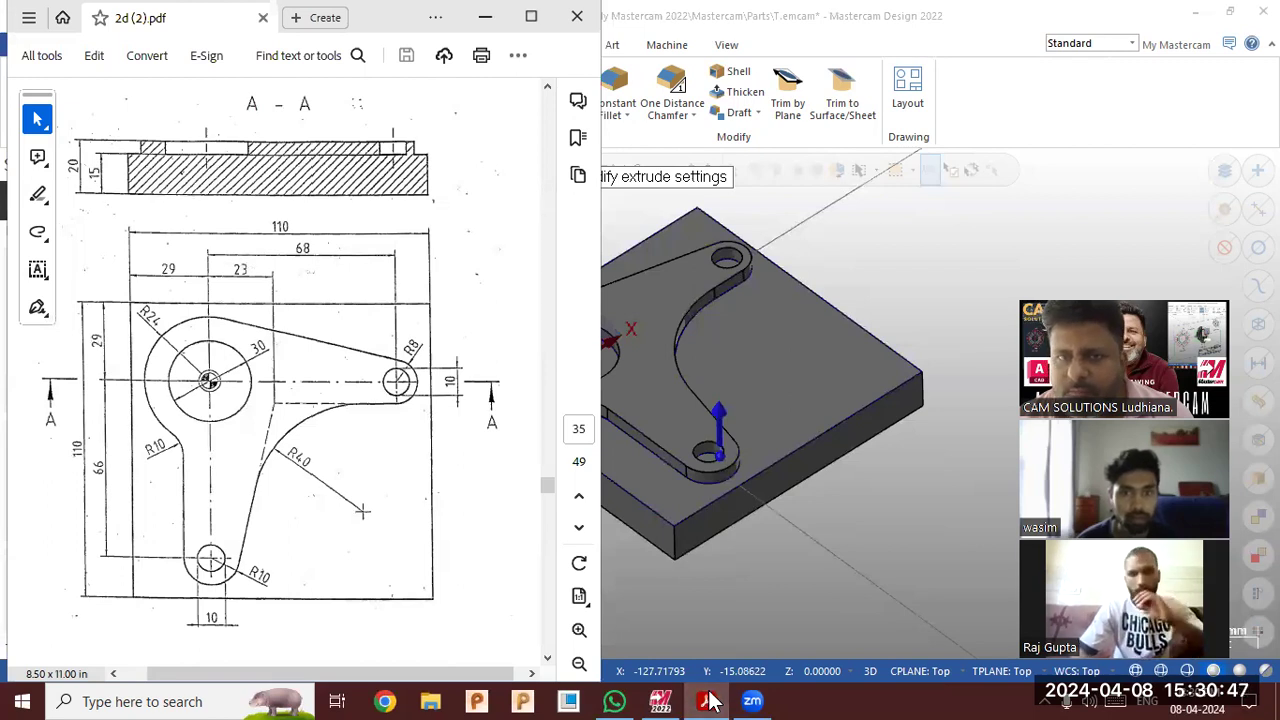
click(497, 18)
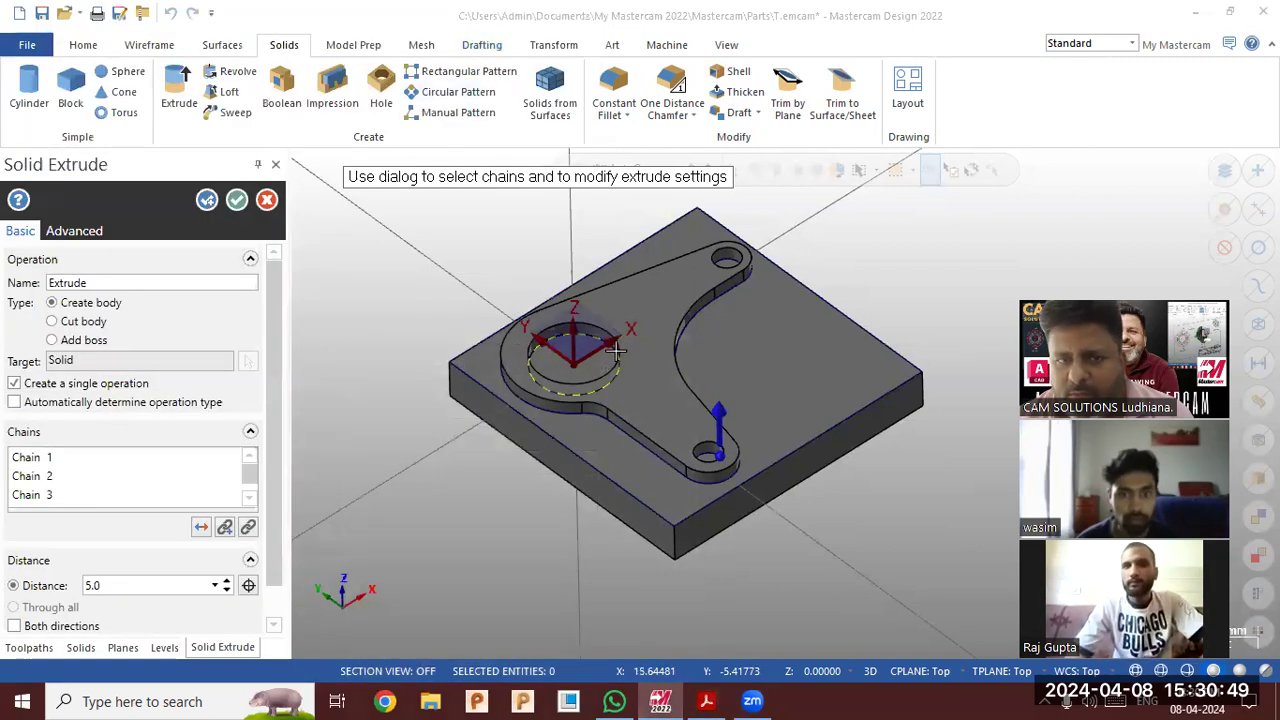
click(53, 341)
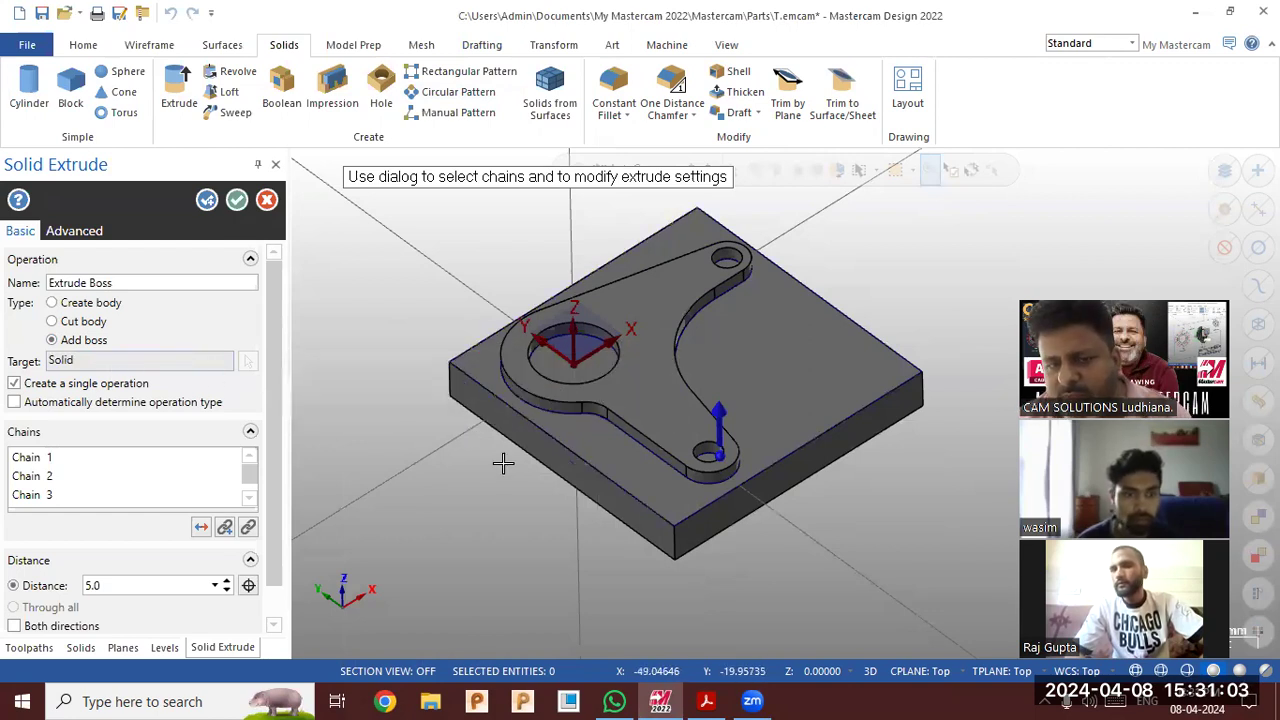
click(236, 200)
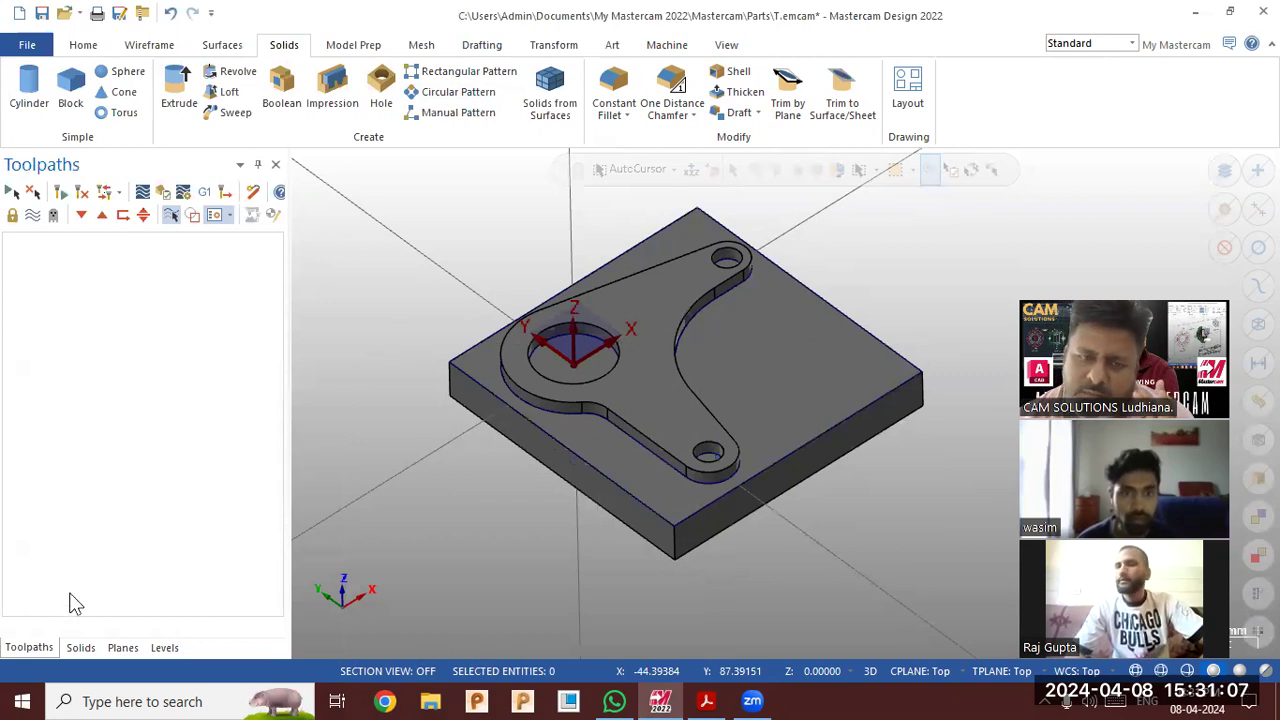
Examine the solid's operation history and highlight the faces belonging to the Extrude and Extrude Boss operations
click(78, 648)
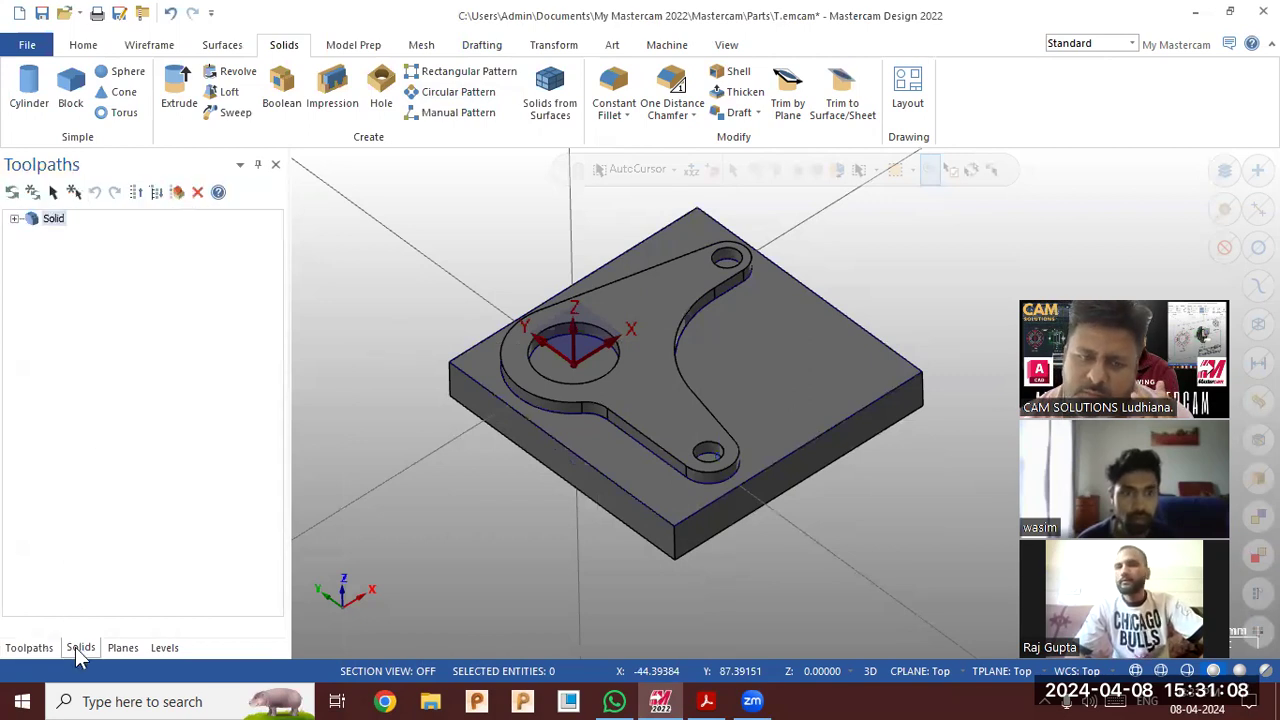
click(14, 219)
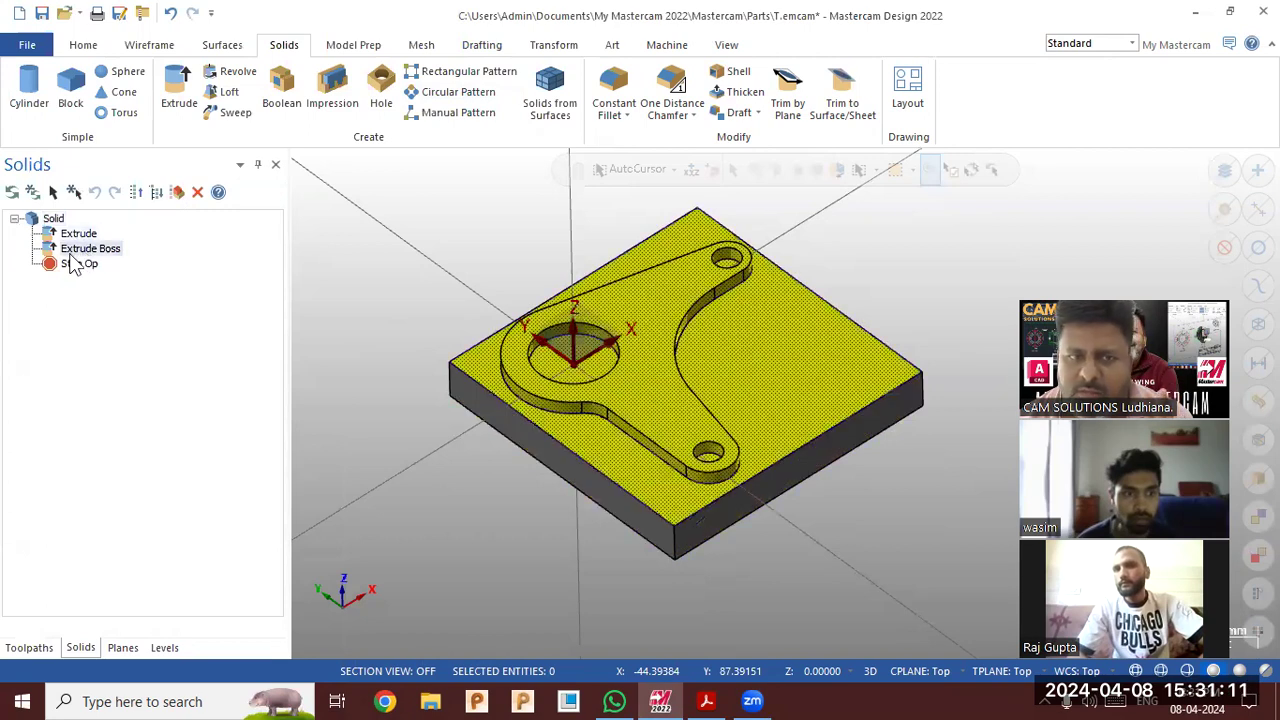
click(14, 219)
click(14, 219)
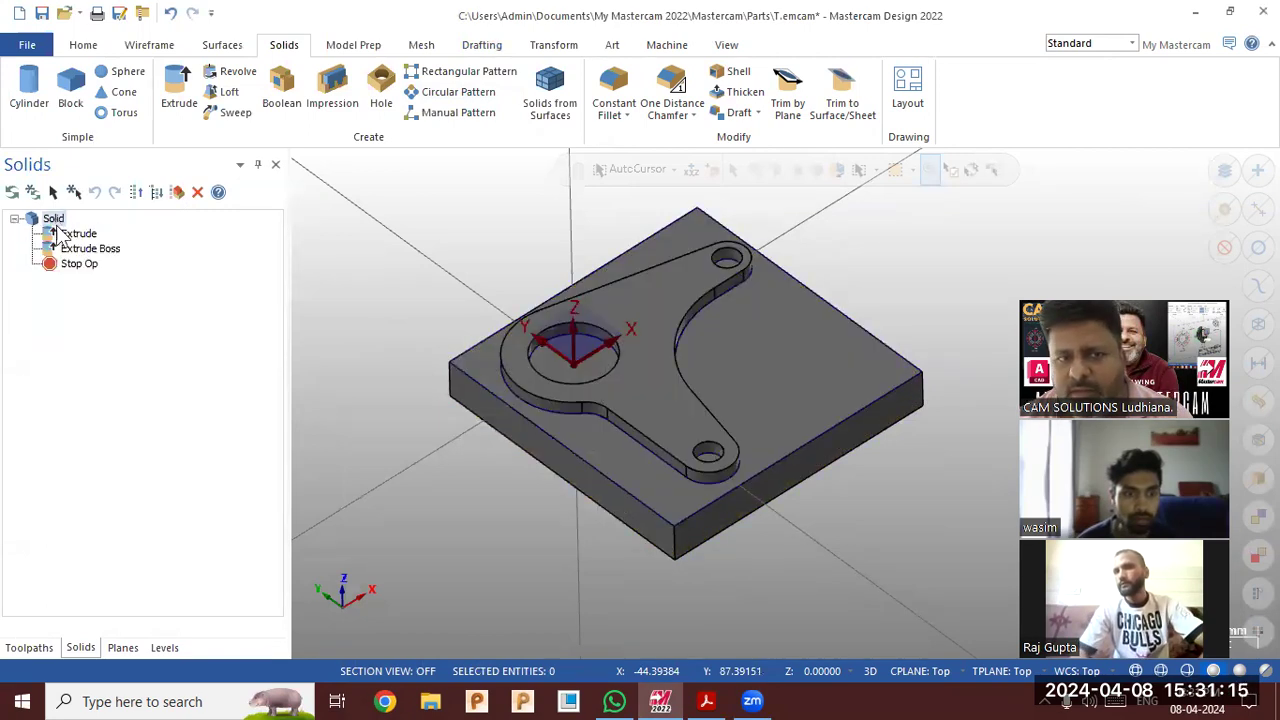
click(14, 219)
click(14, 219)
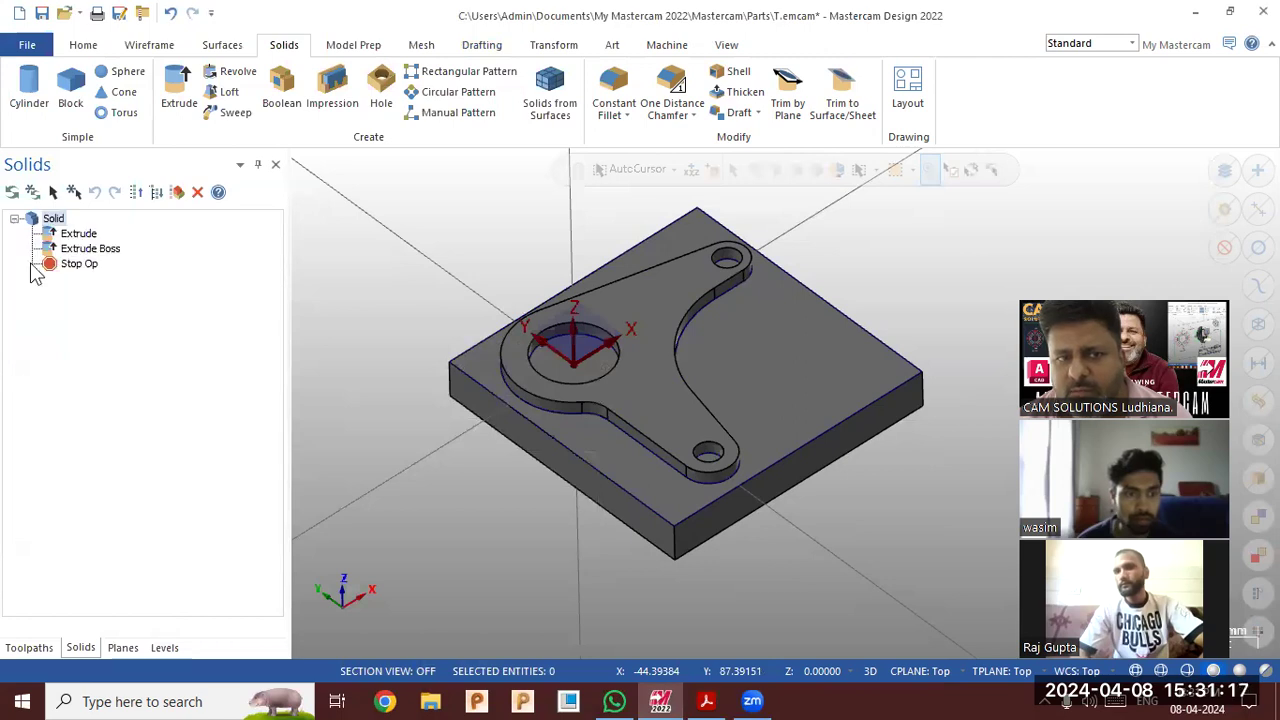
click(88, 248)
click(78, 233)
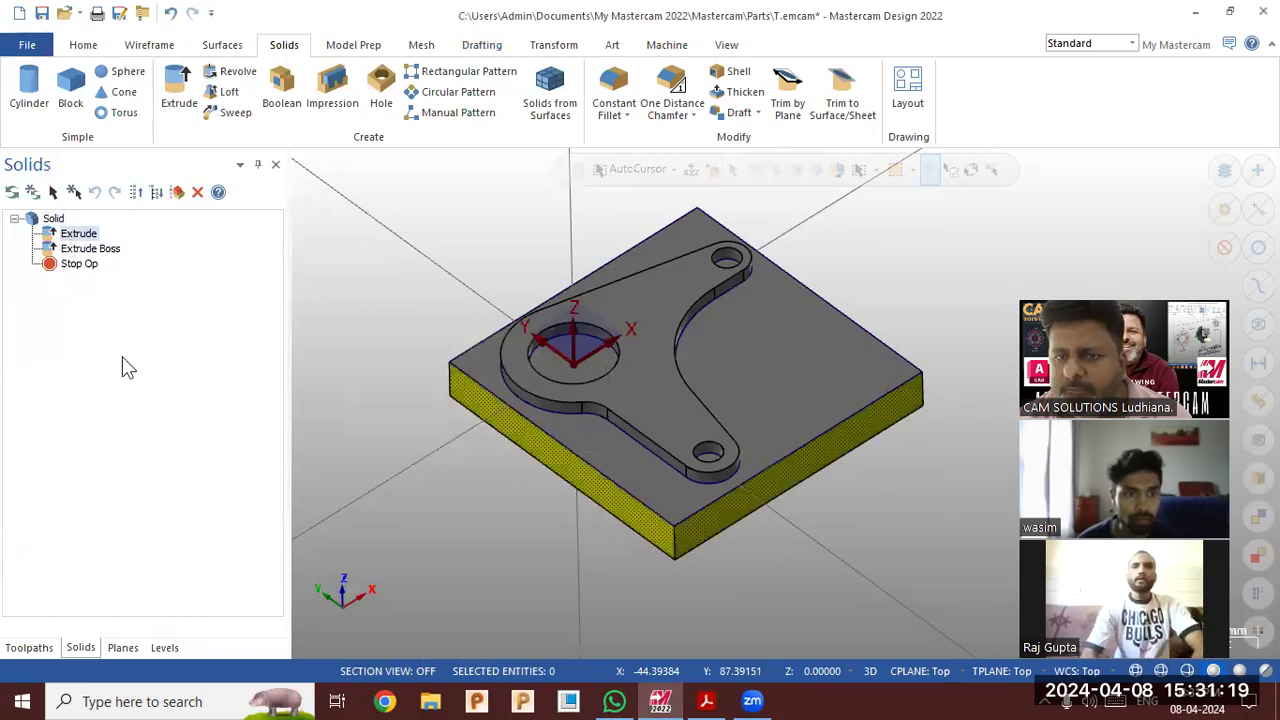
click(76, 250)
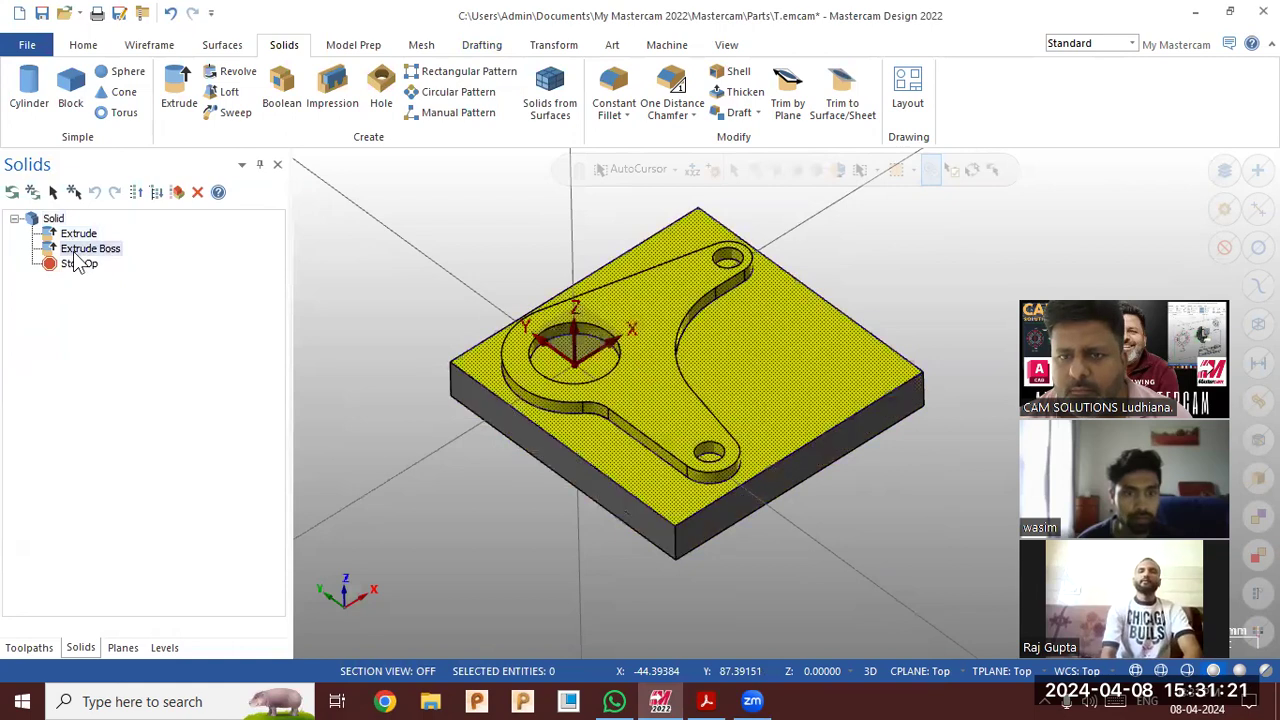
Set the colour of the entire solid body to light green and clear the temporary display colours
click(44, 220)
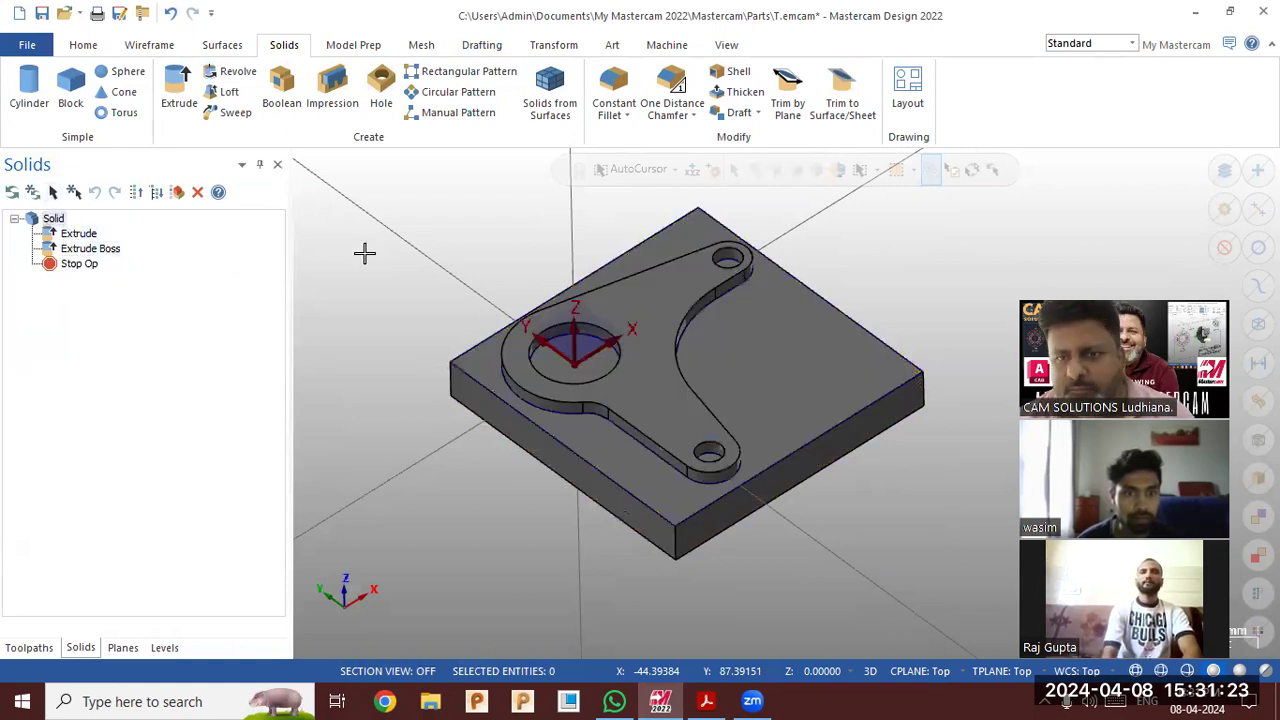
scroll(846, 391, down, 1)
scroll(872, 391, up, 3)
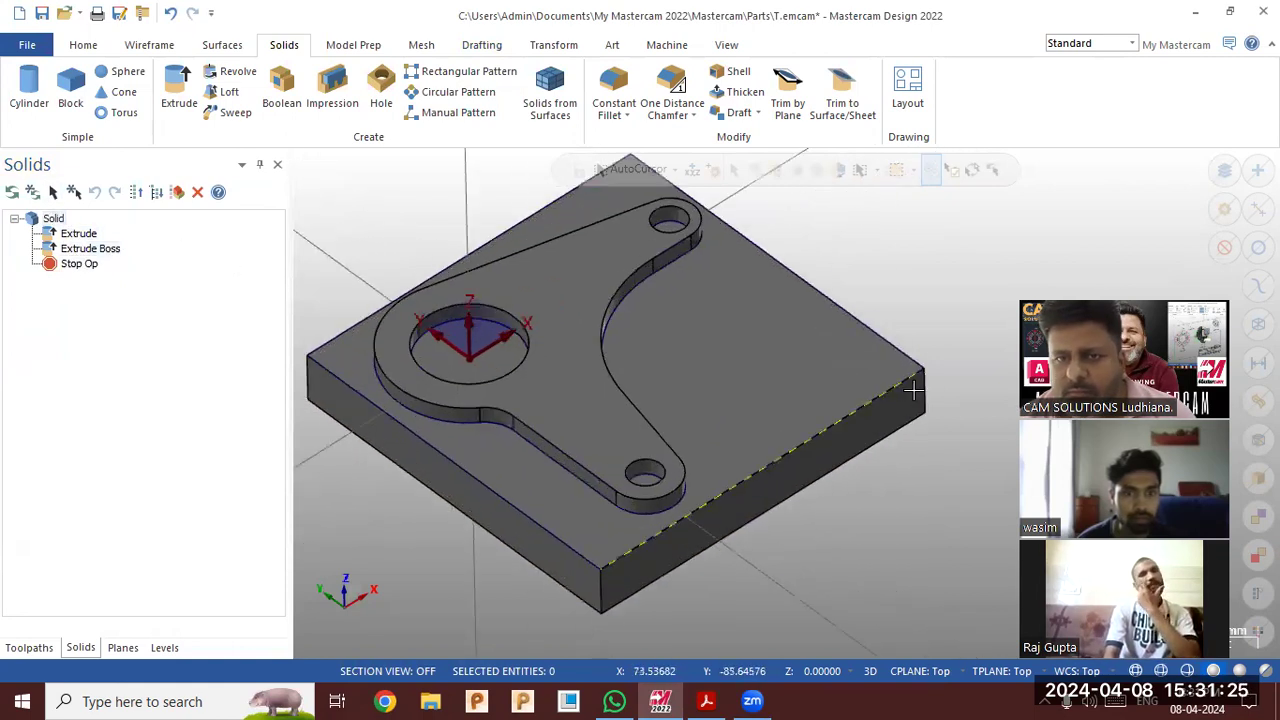
click(585, 348)
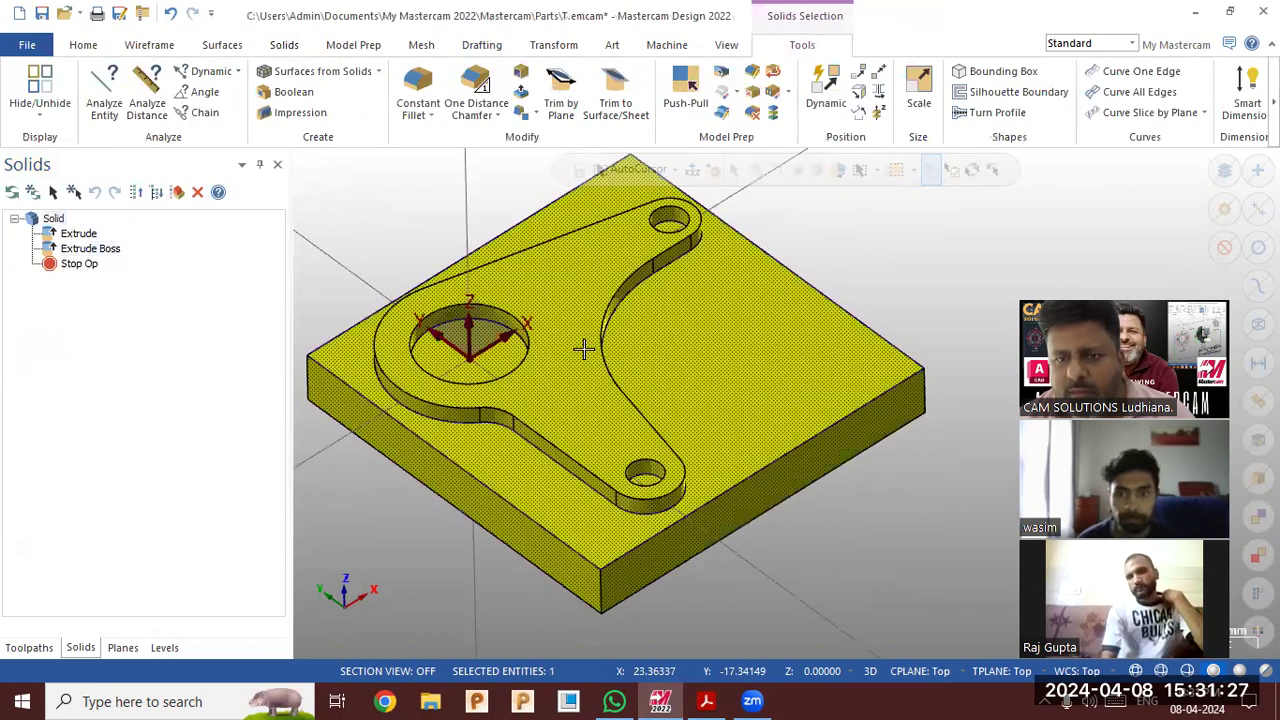
right_click(585, 348)
click(834, 298)
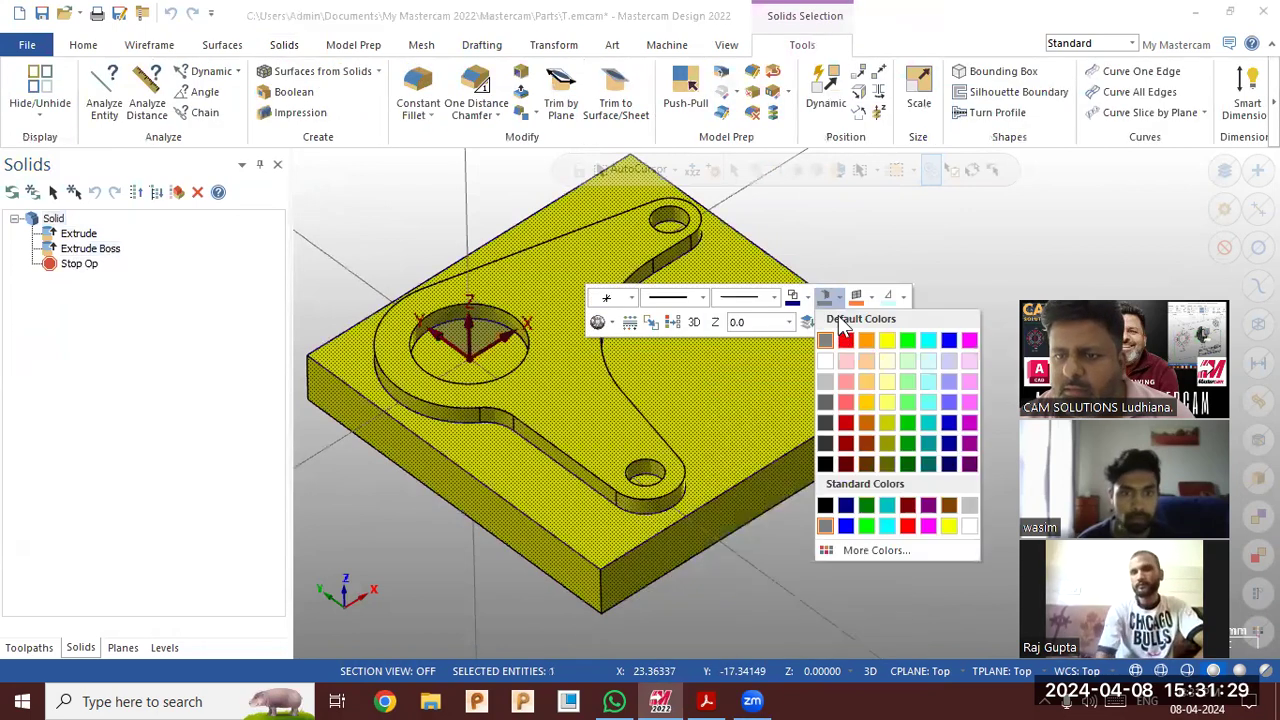
click(862, 361)
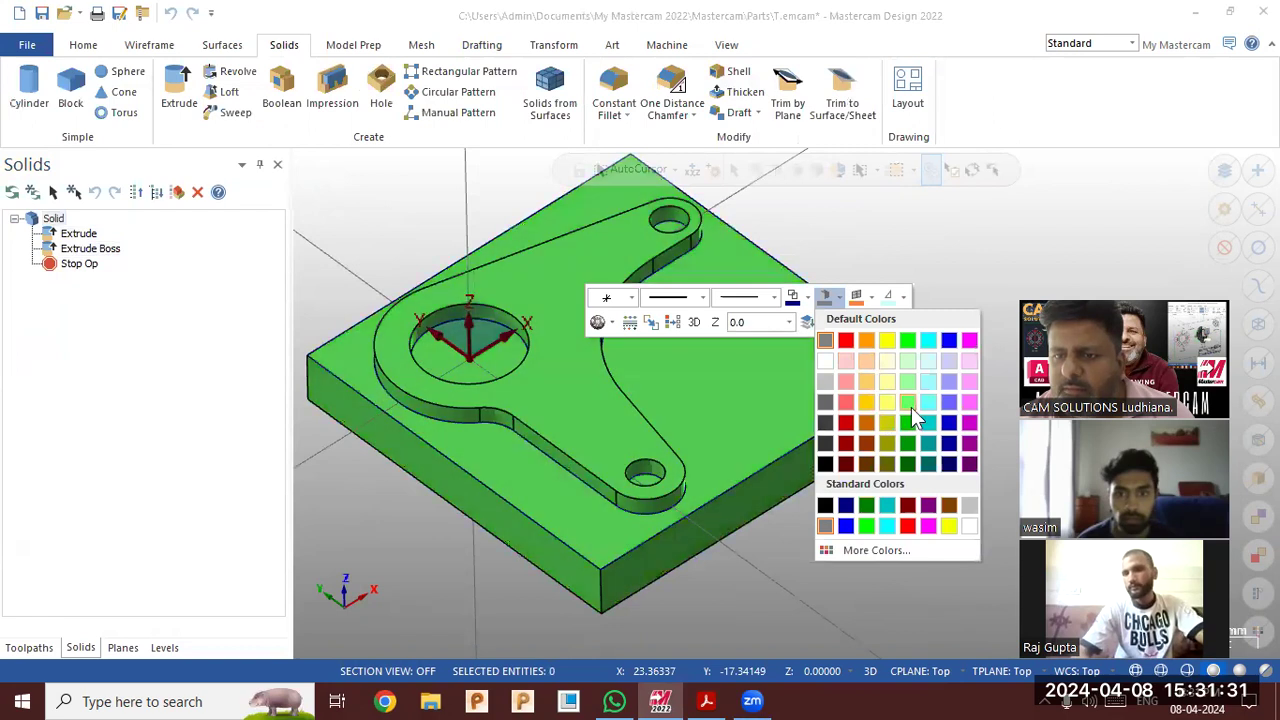
click(907, 401)
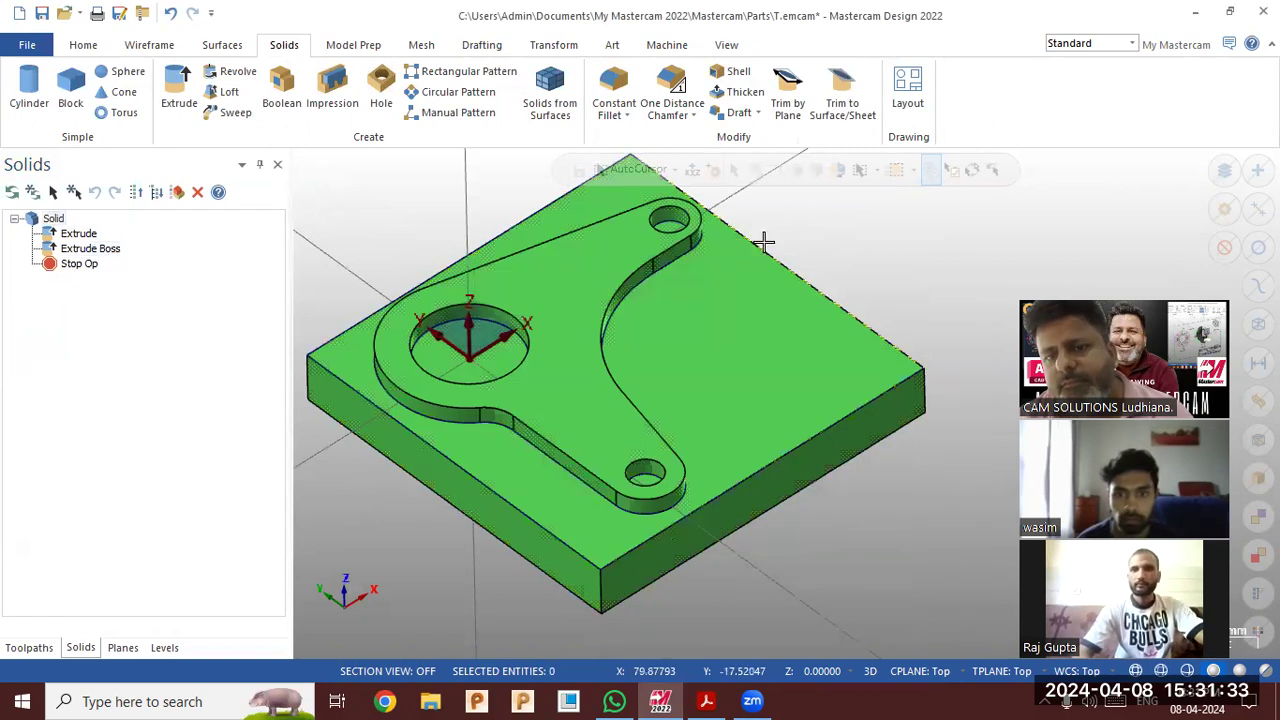
scroll(760, 245, down, 2)
scroll(390, 245, down, 2)
right_click(395, 238)
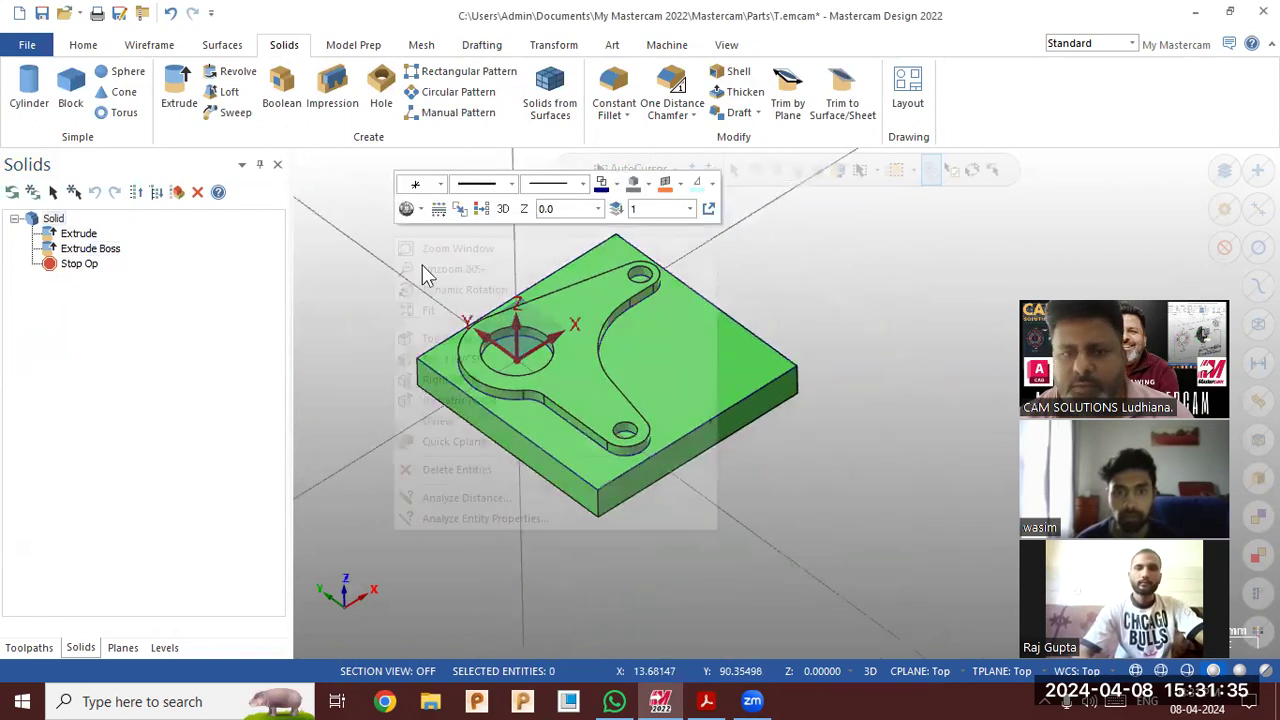
click(487, 211)
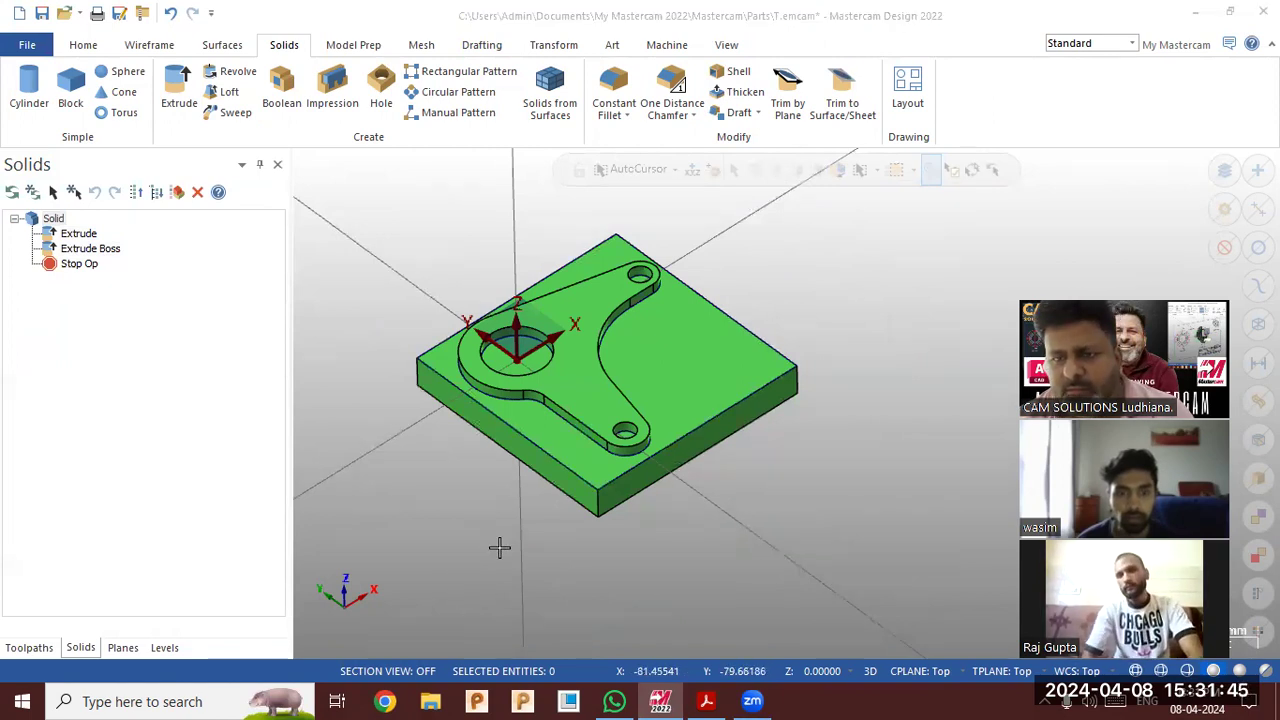
Move all geometry so the top centre of the arm's large bore sits on the origin, and clear the transform colours
middle_drag(497, 526, 515, 399)
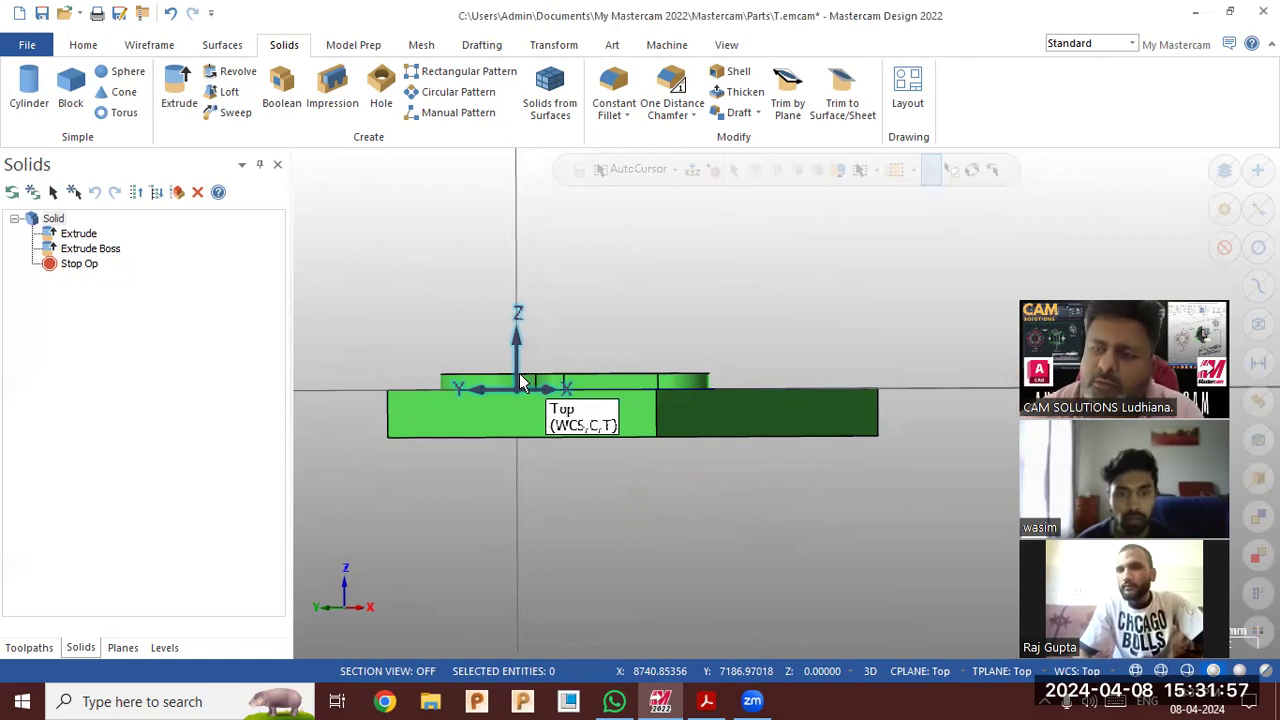
middle_drag(589, 323, 587, 371)
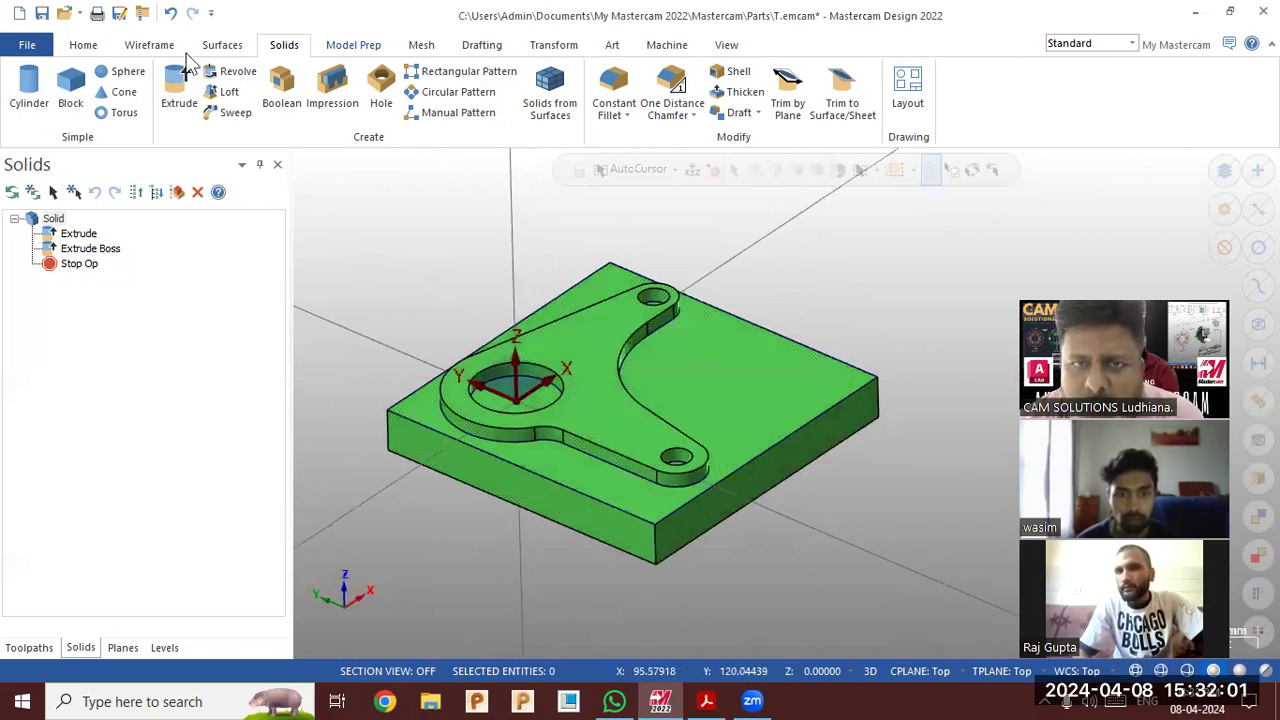
click(545, 50)
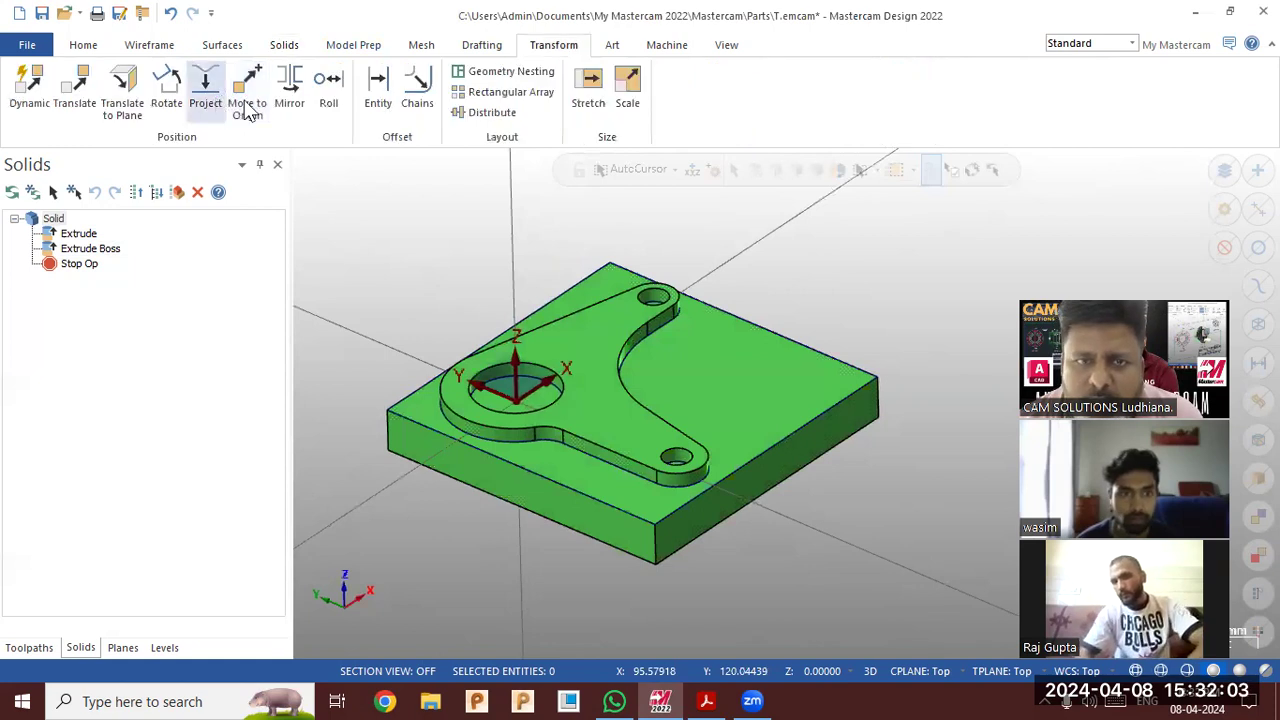
click(256, 108)
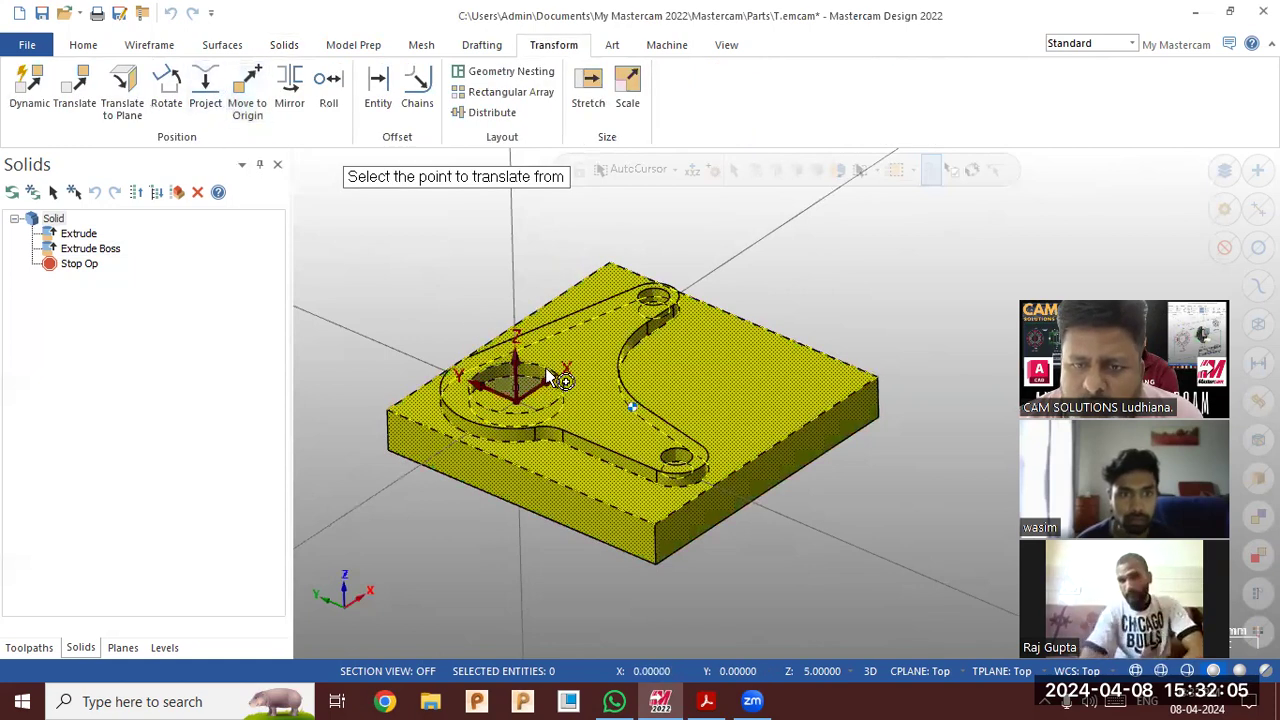
click(536, 368)
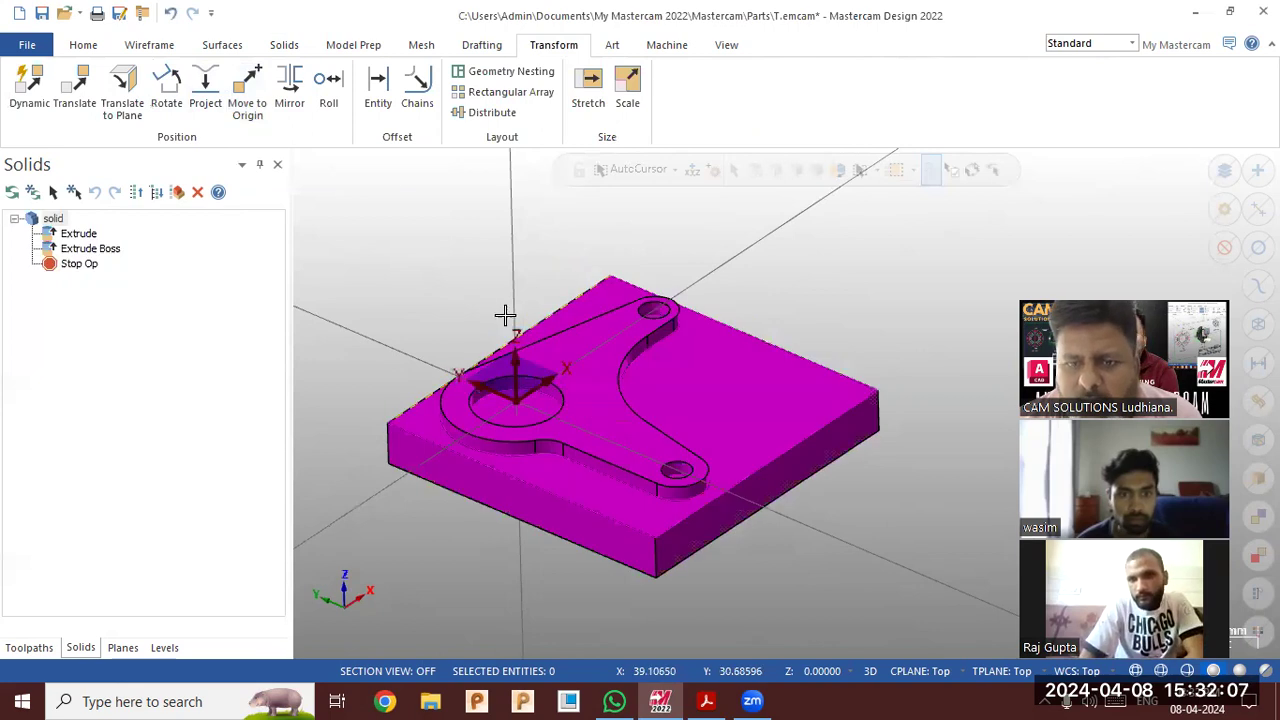
key(alt+2)
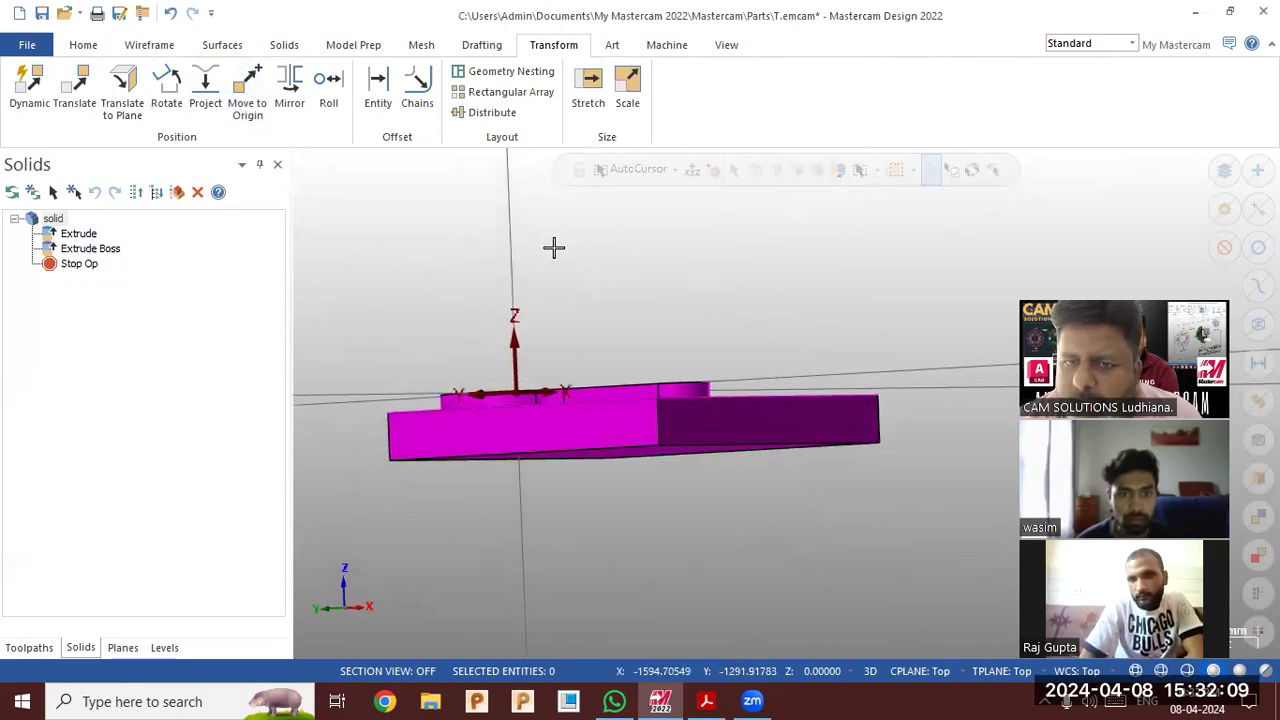
right_click(555, 247)
key(Escape)
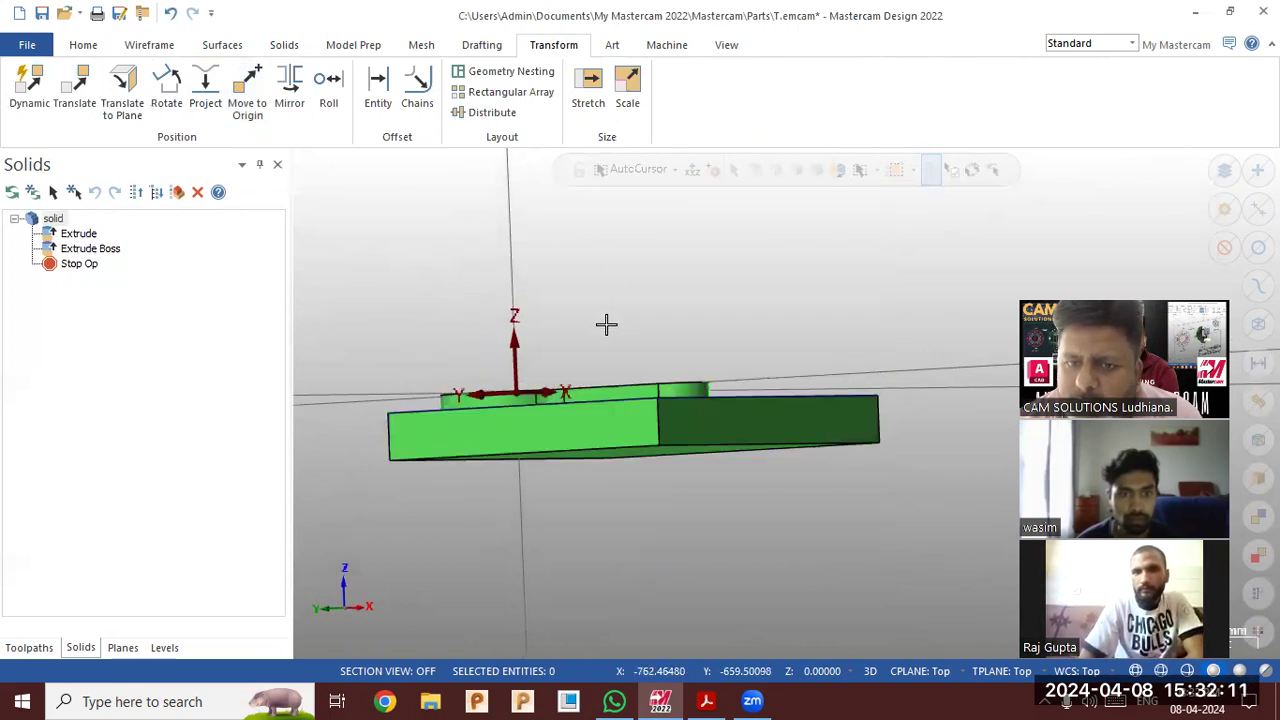
key(alt+7)
middle_drag(604, 354, 543, 440)
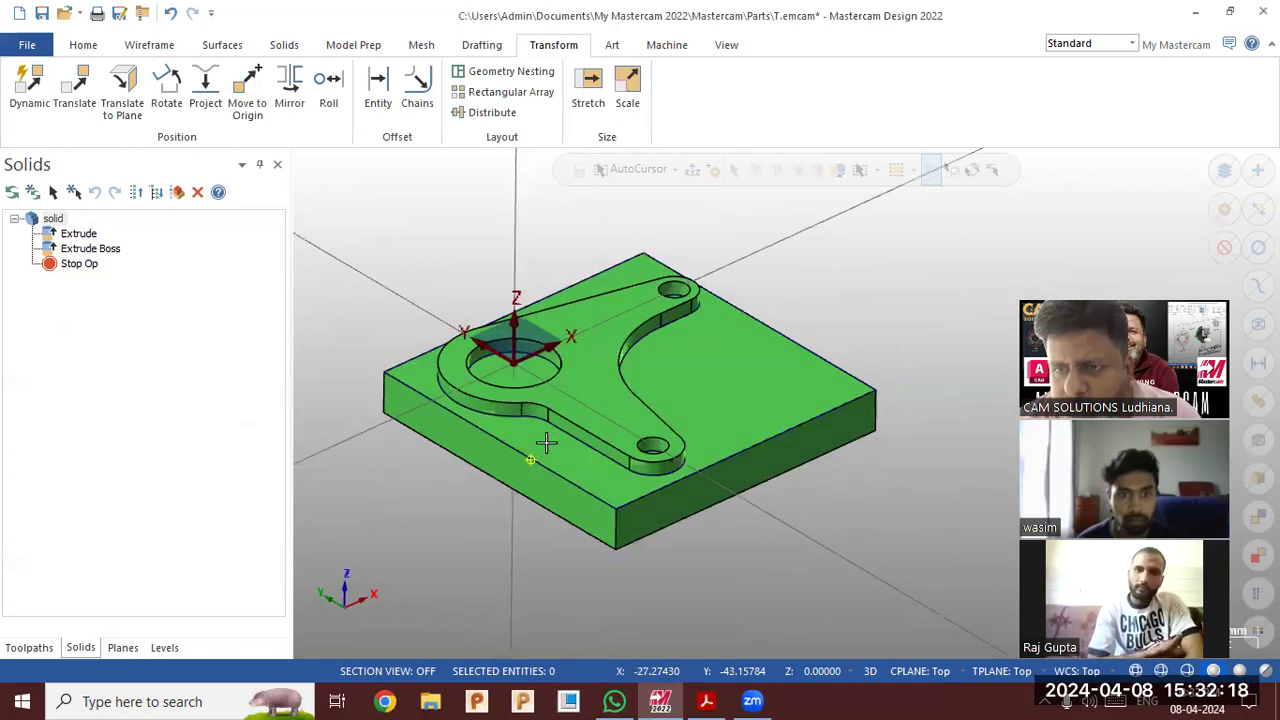
Try the plate's bottom corner as the origin, return the large bore's top centre to the origin, and clear the transform colours
click(252, 108)
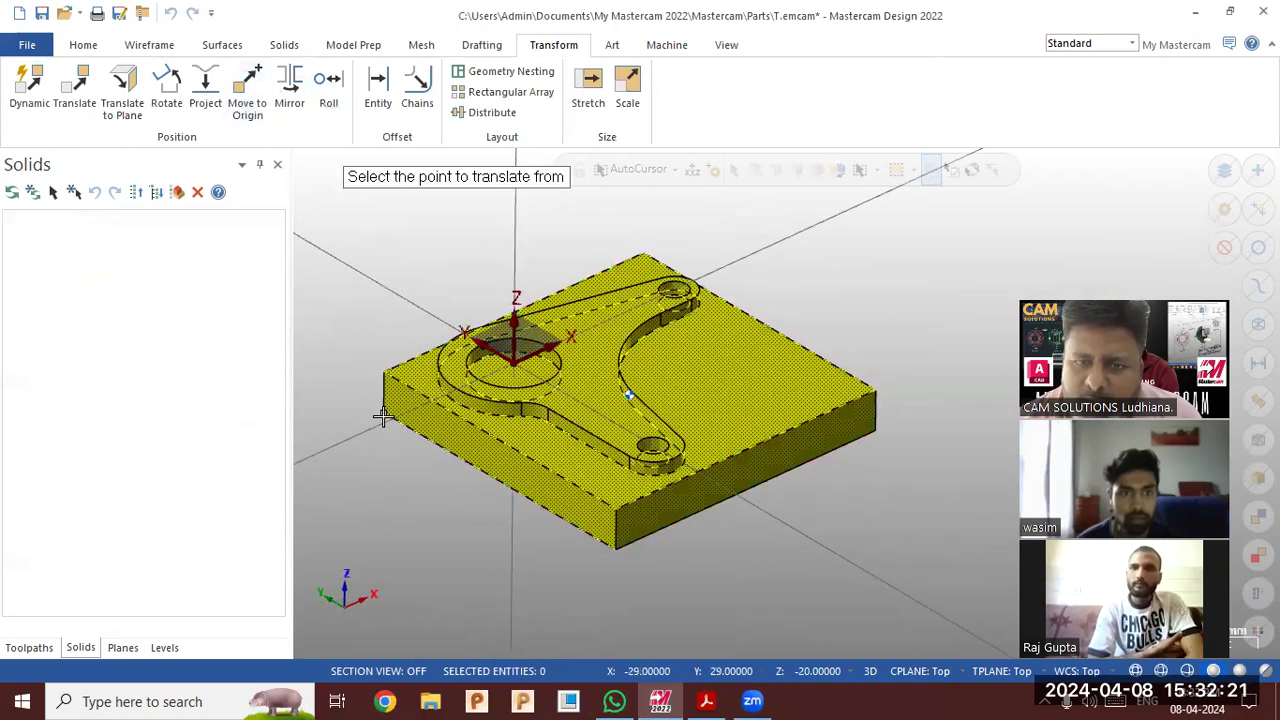
click(385, 418)
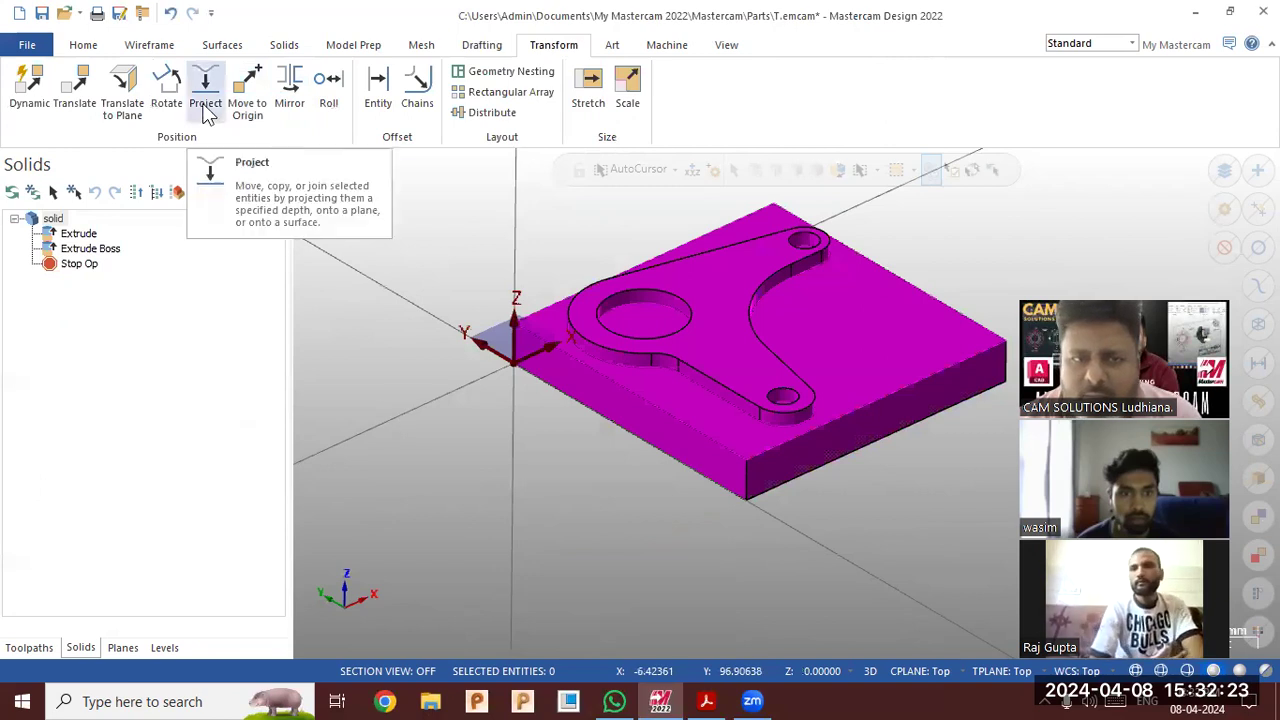
click(249, 100)
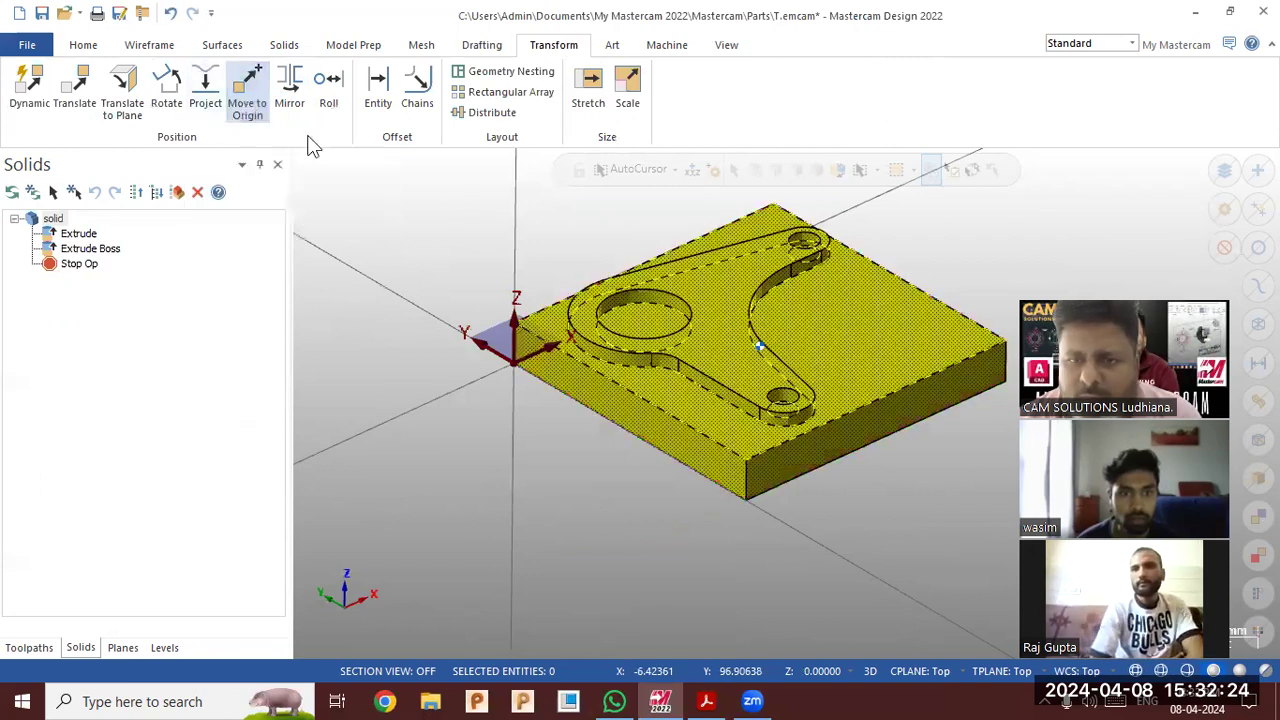
click(665, 298)
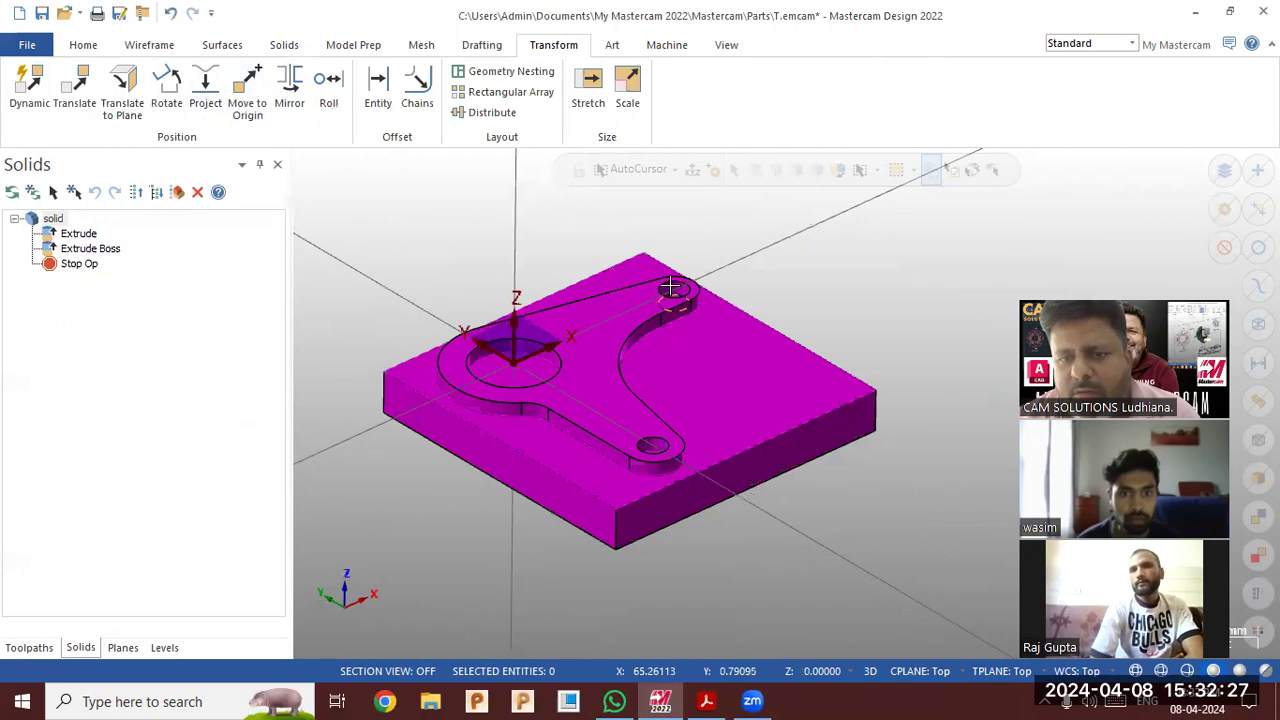
right_click(741, 242)
click(830, 216)
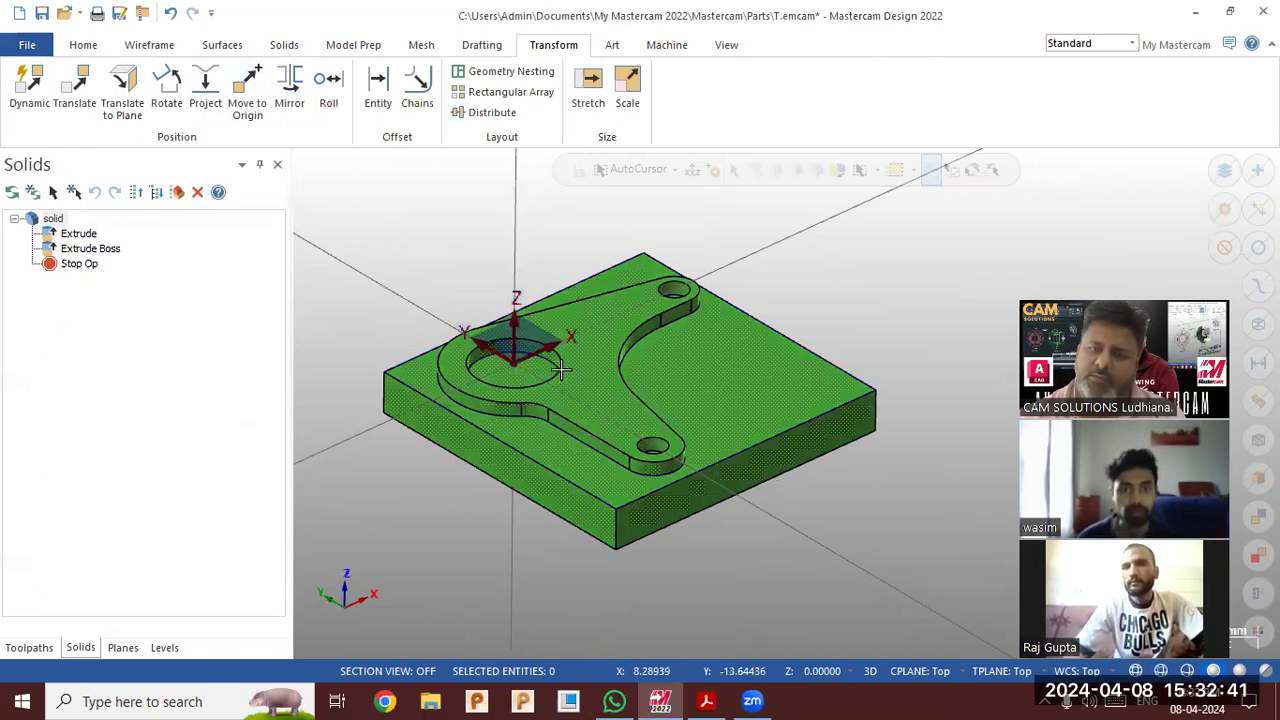
Bring the Toolpaths manager to the front in place of the Solids manager
scroll(777, 231, down, 3)
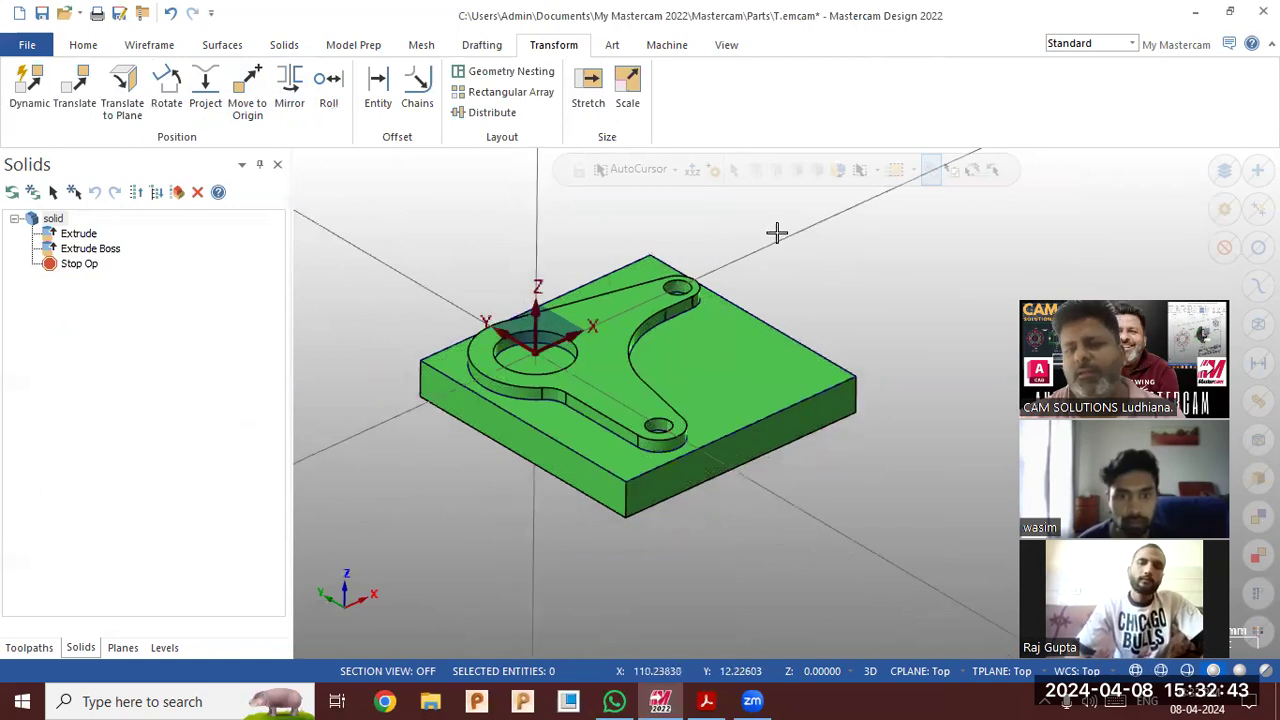
scroll(825, 272, up, 2)
middle_drag(804, 276, 807, 274)
click(29, 647)
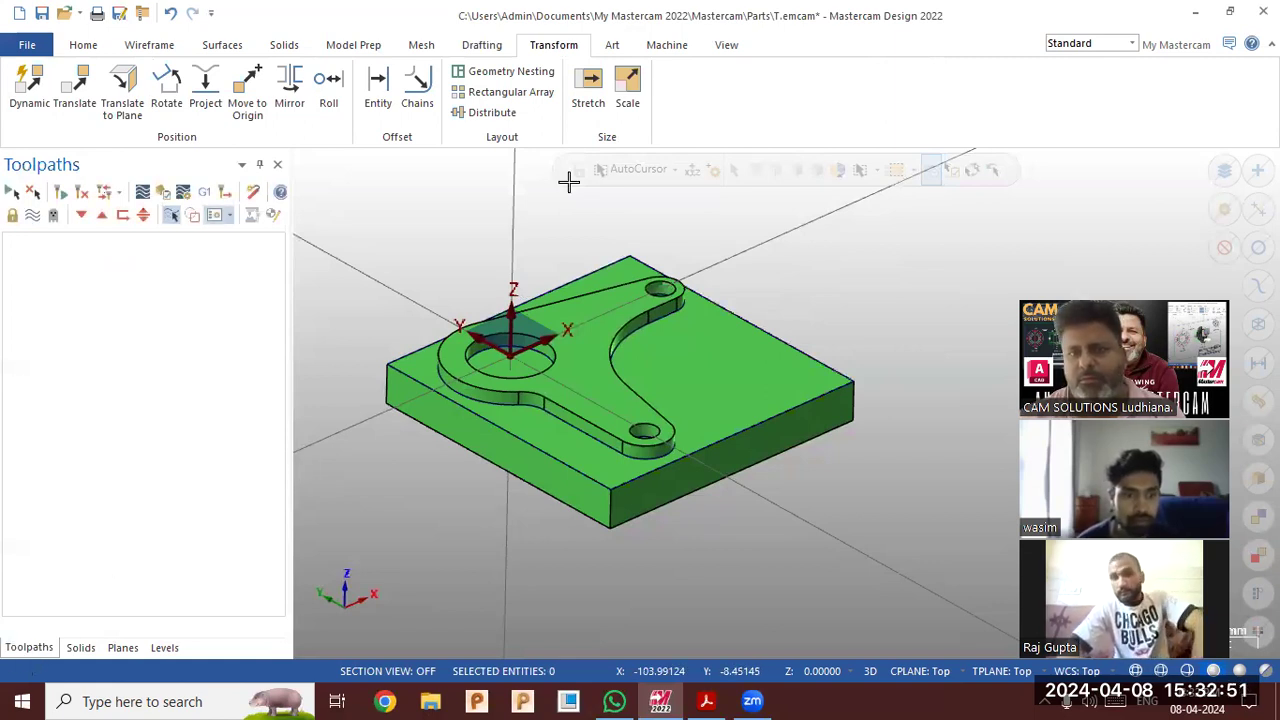
Toggle the display of the Solids and Planes managers, restore them, and return to the Toolpaths manager
scroll(761, 101, down, 3)
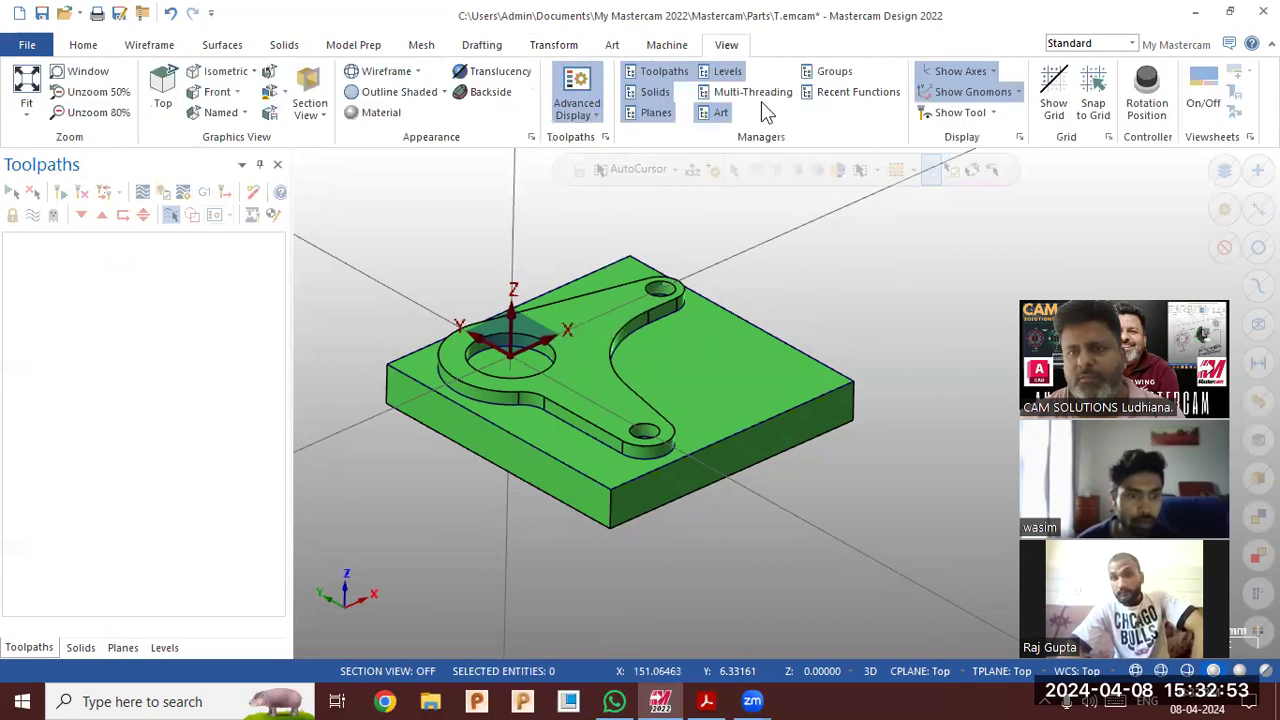
click(656, 92)
click(654, 113)
click(654, 113)
click(654, 113)
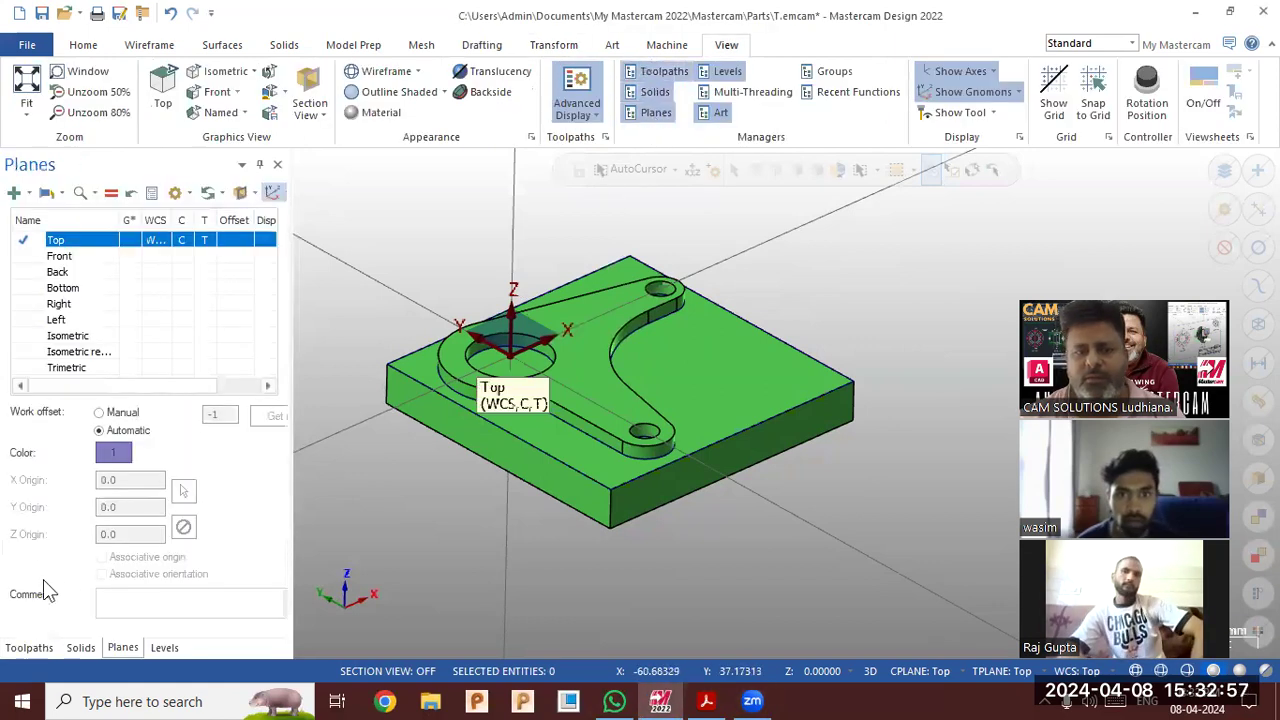
click(26, 650)
Hide and restore the Toolpaths manager several times to demonstrate its display setting
click(658, 71)
click(658, 71)
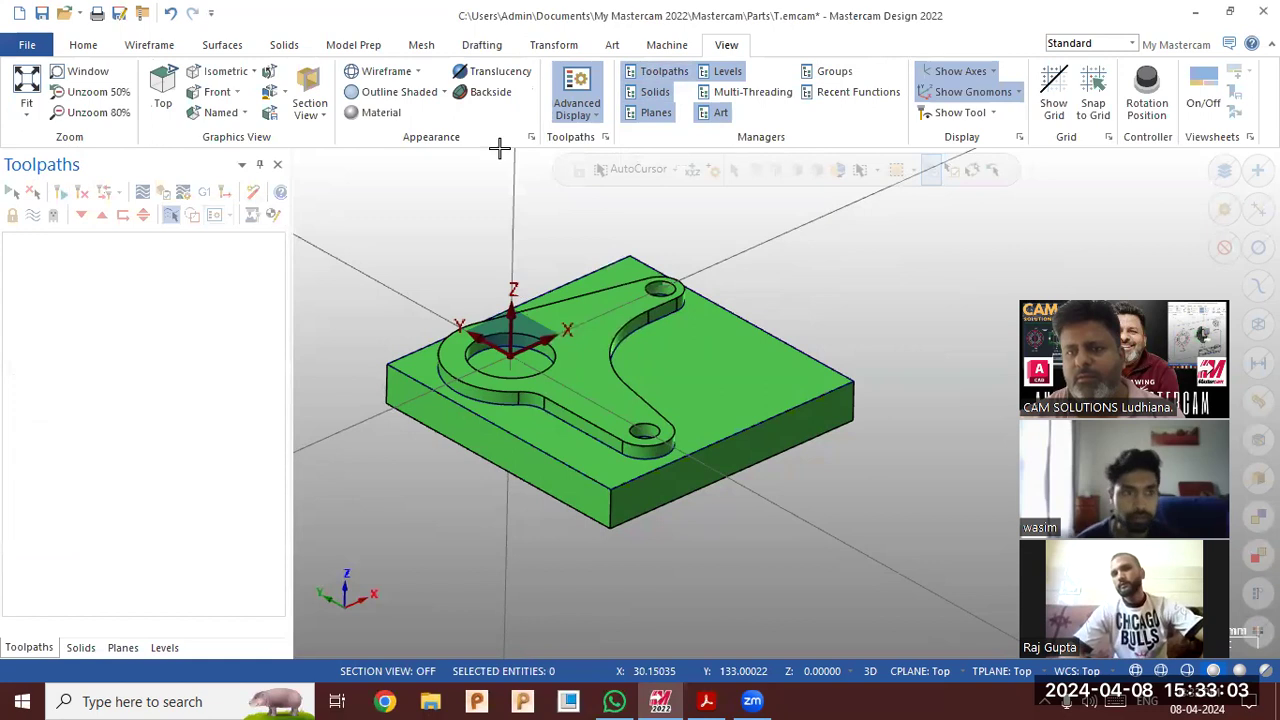
click(652, 70)
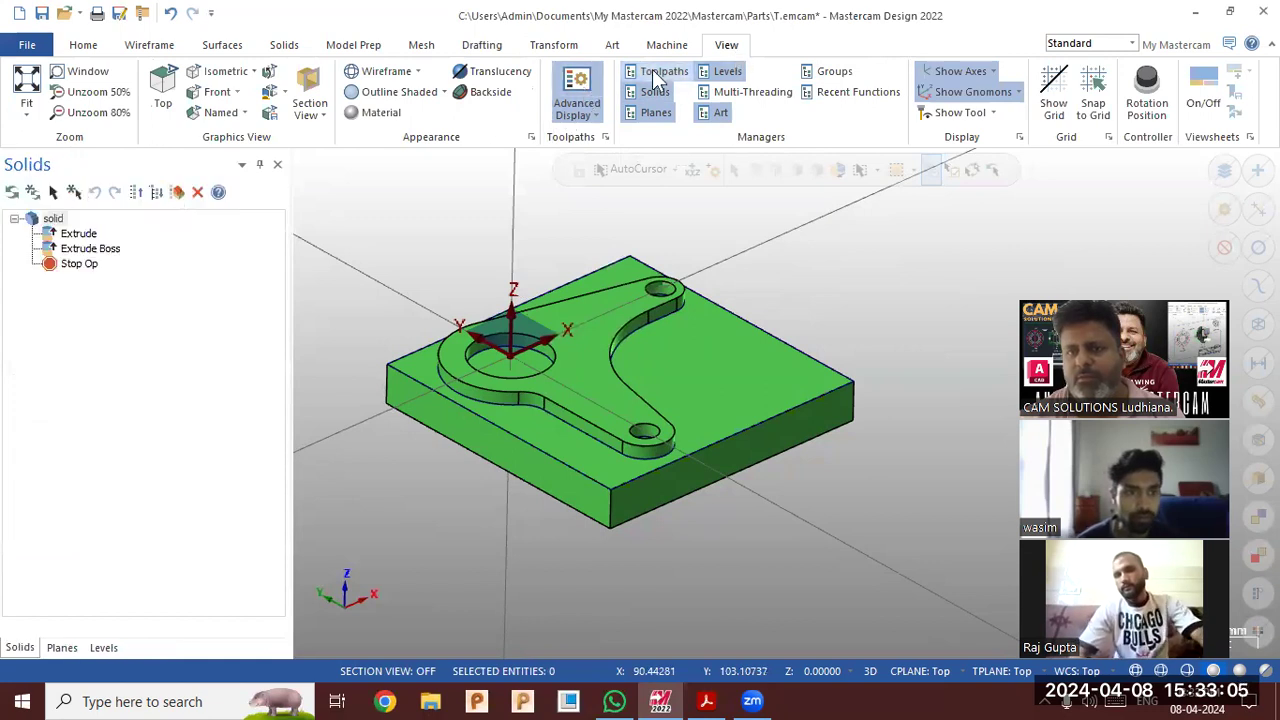
click(651, 71)
click(632, 77)
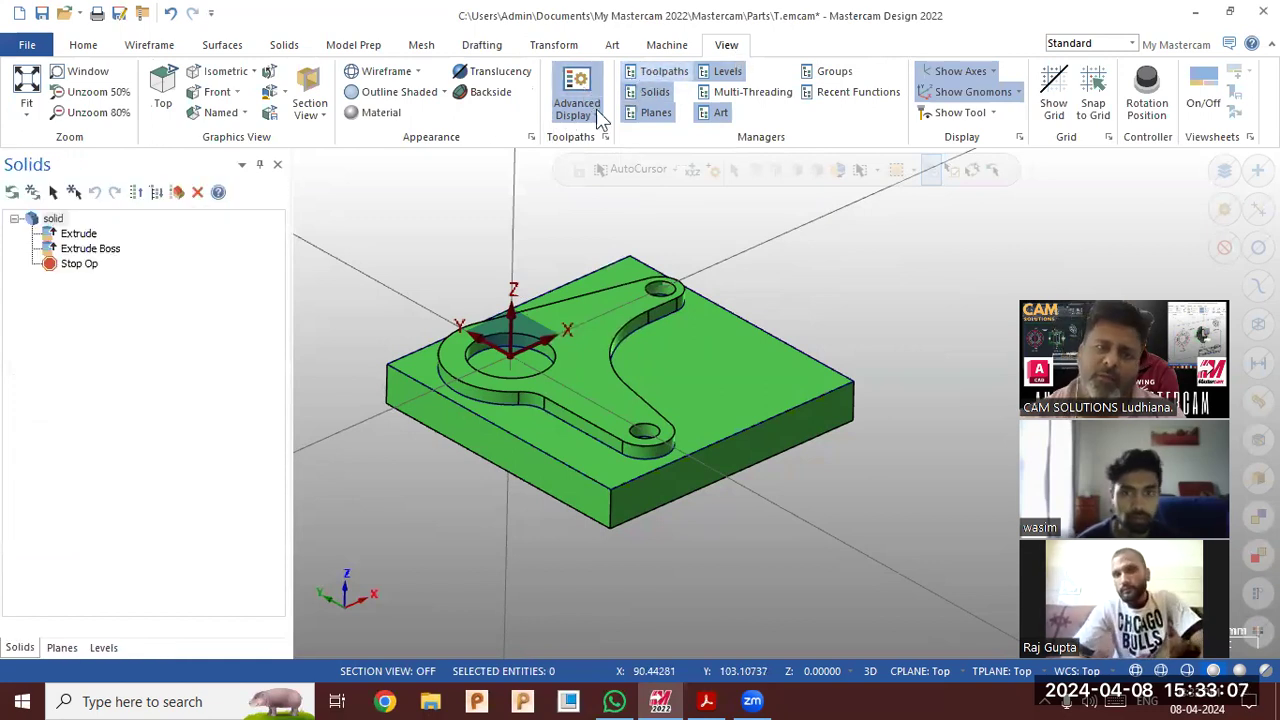
click(654, 75)
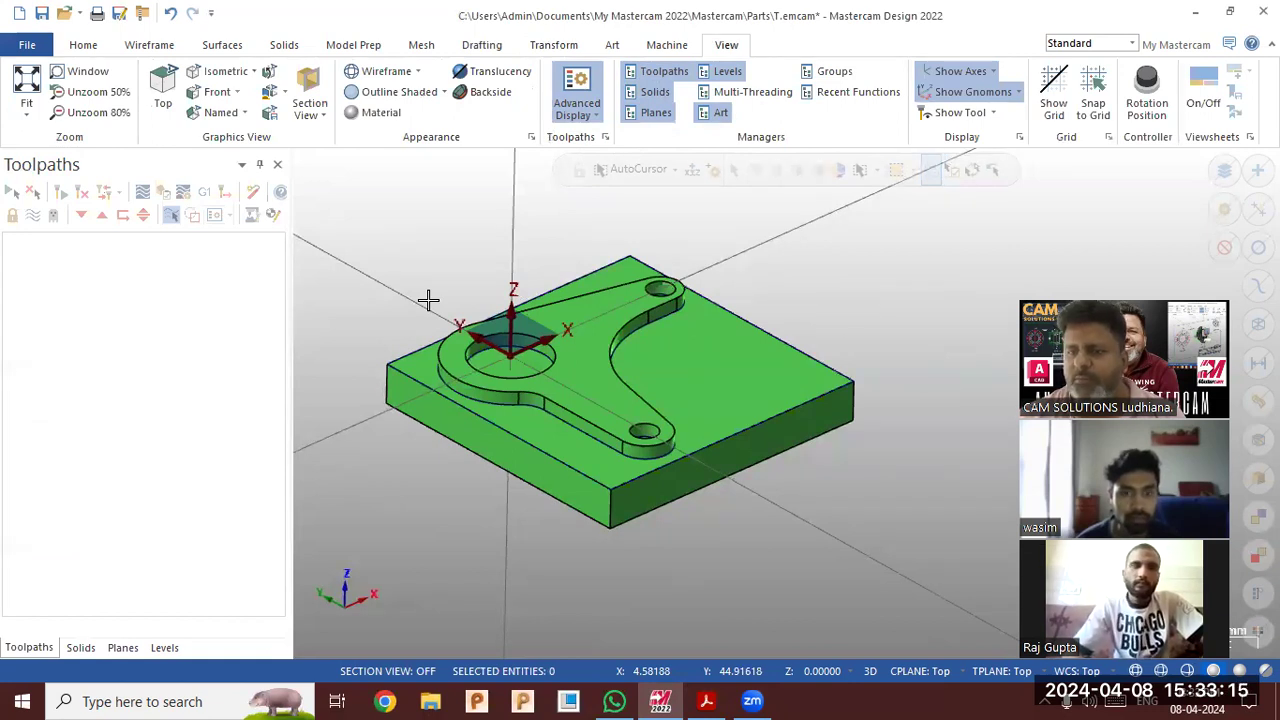
click(648, 75)
click(645, 80)
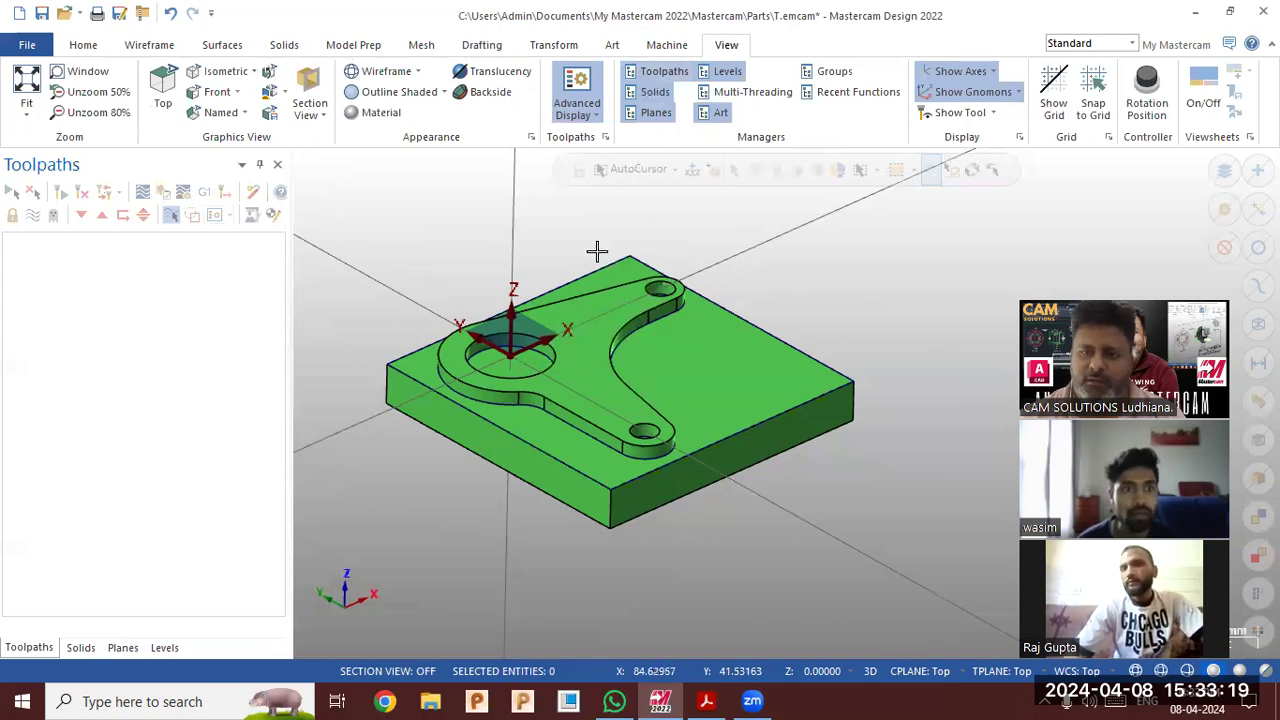
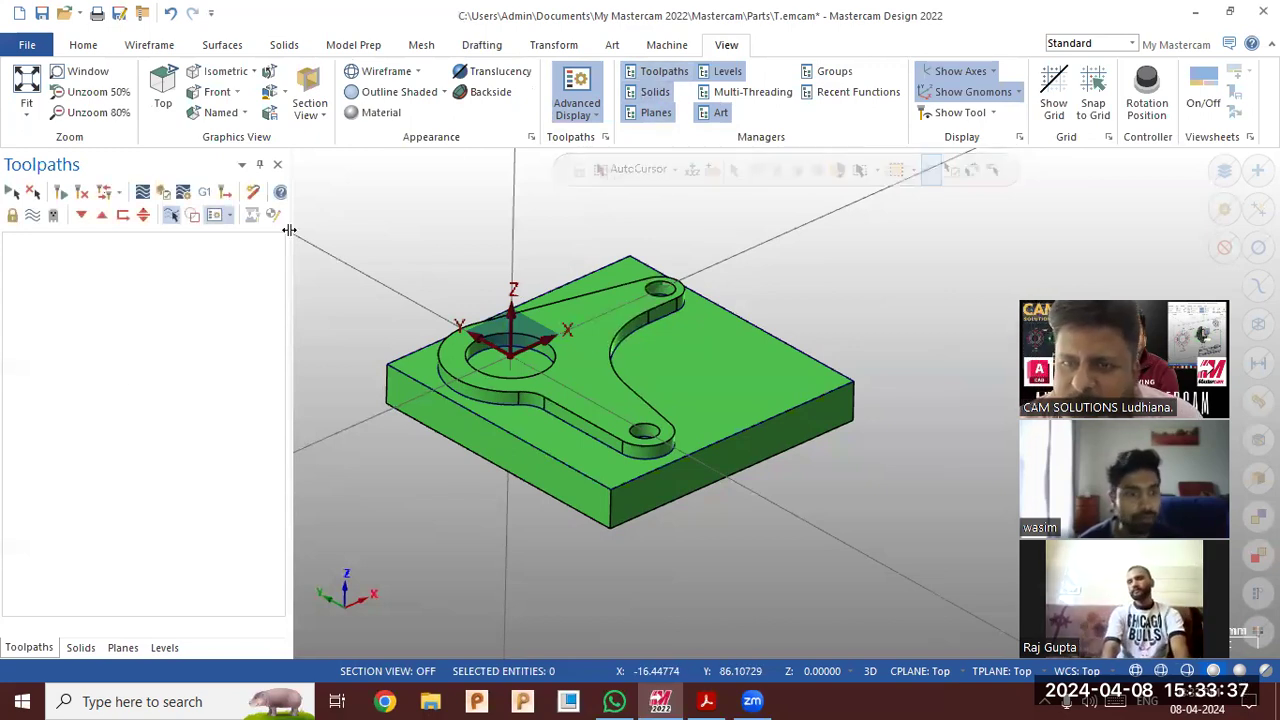
Add the default mill machine definition to create a machine group for the part
click(670, 45)
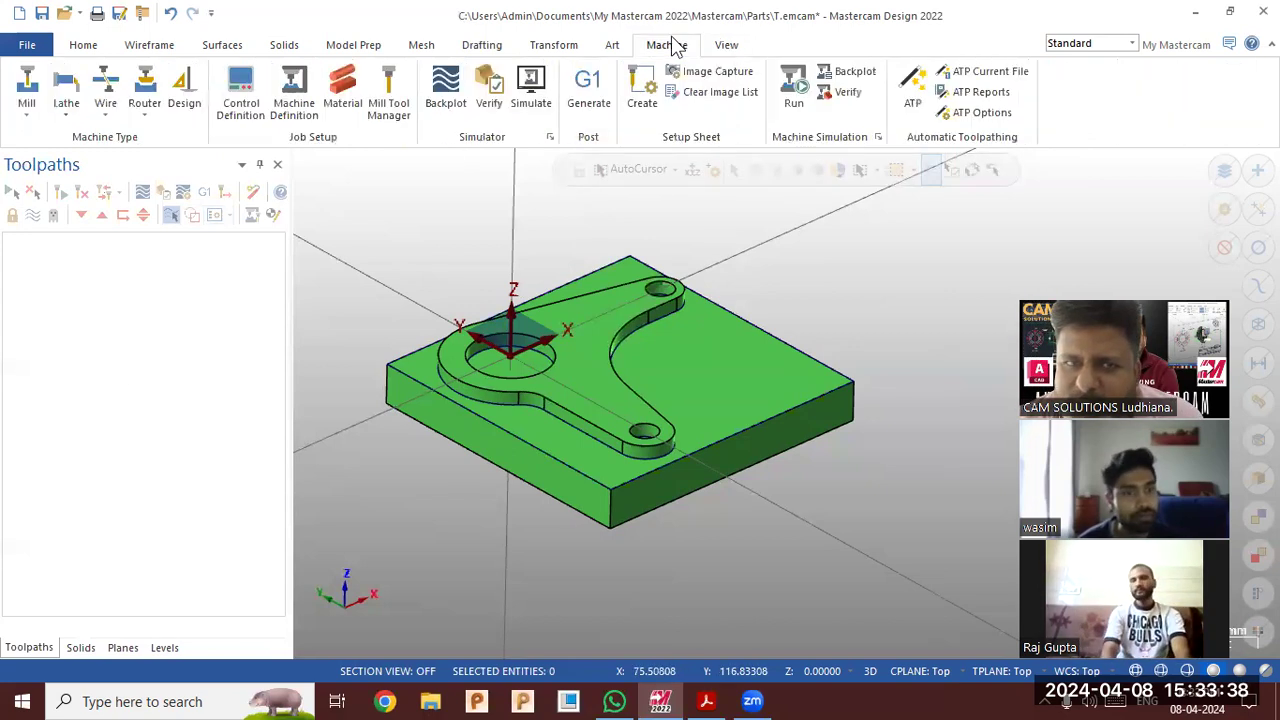
click(26, 108)
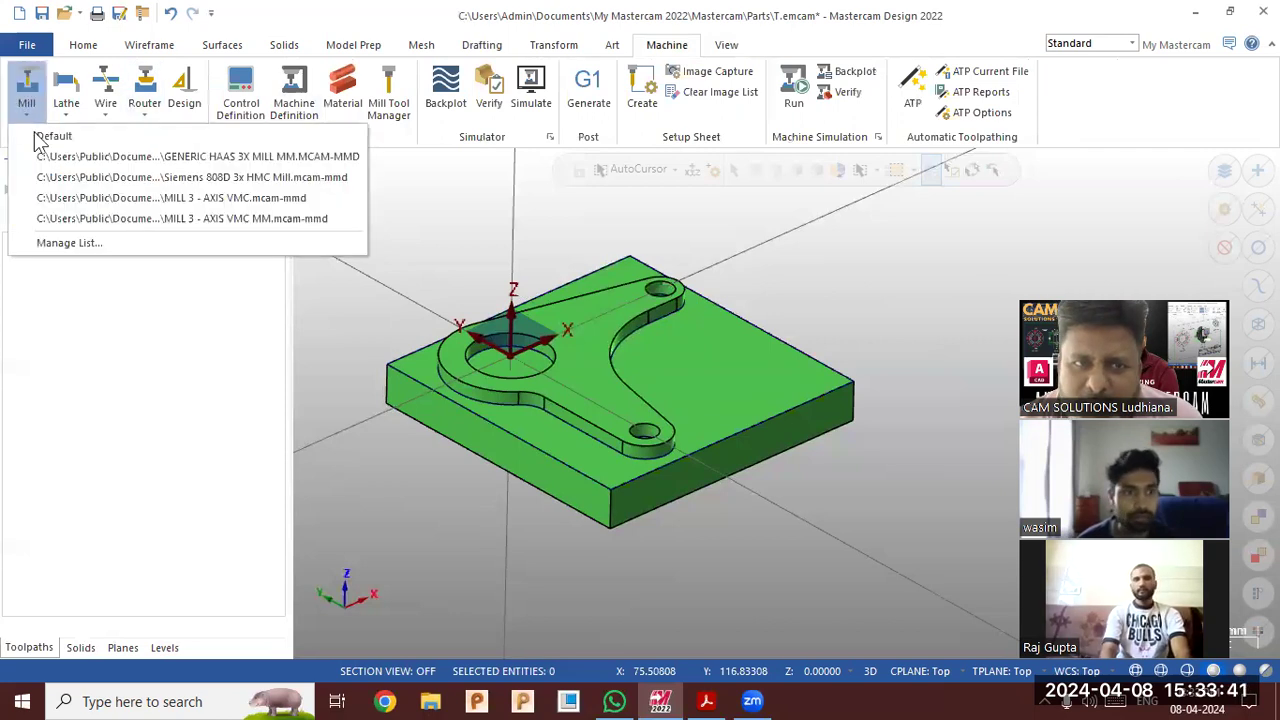
click(50, 136)
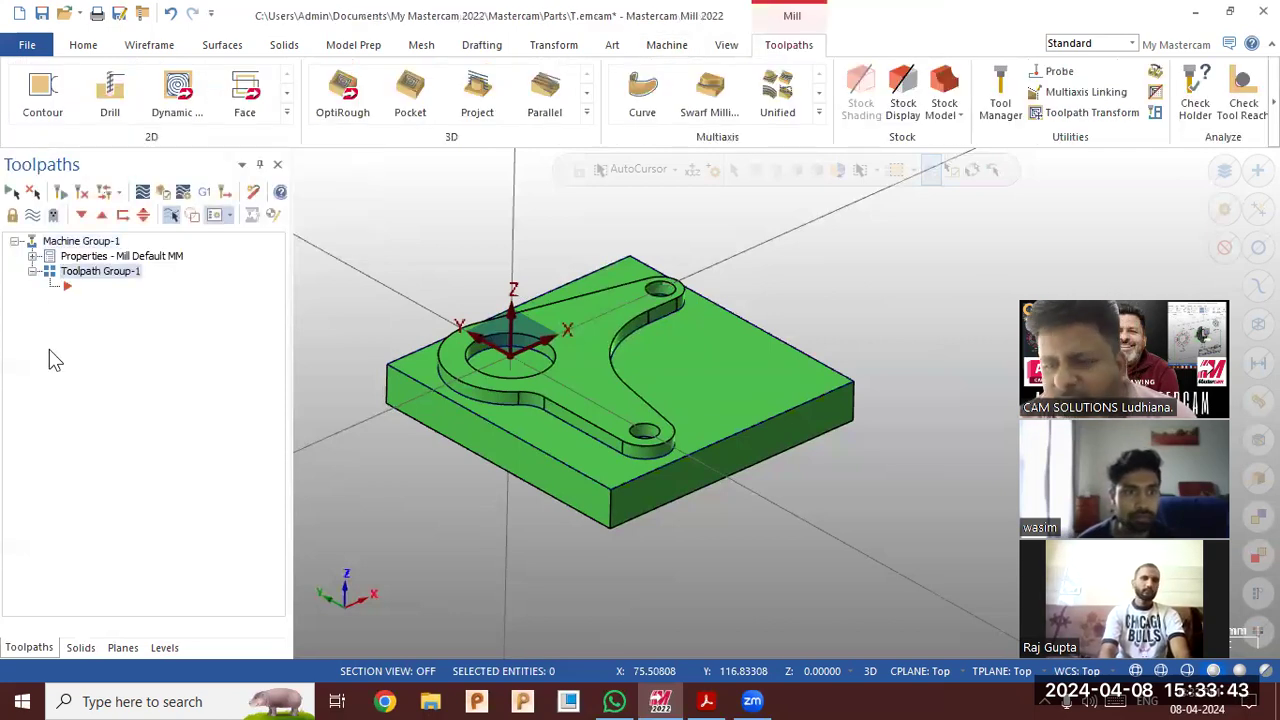
middle_drag(360, 260, 355, 263)
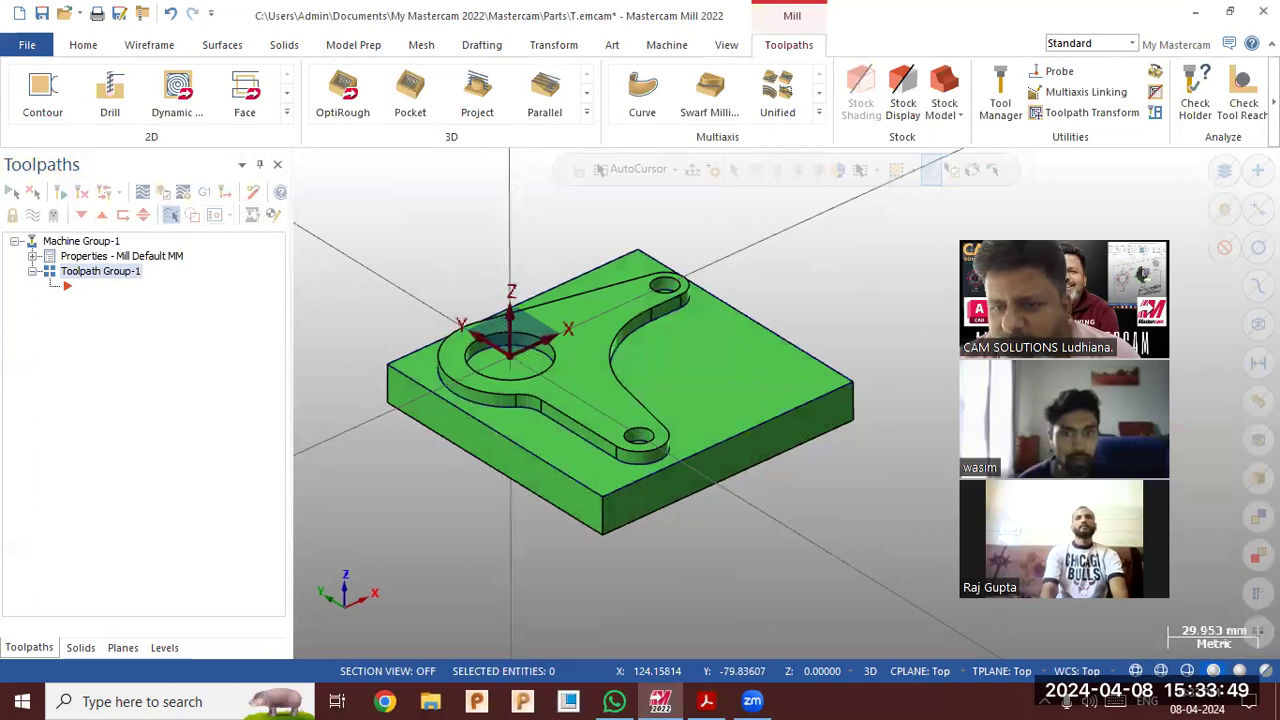
Blank the solid body so that only the part's wireframe is displayed
click(845, 418)
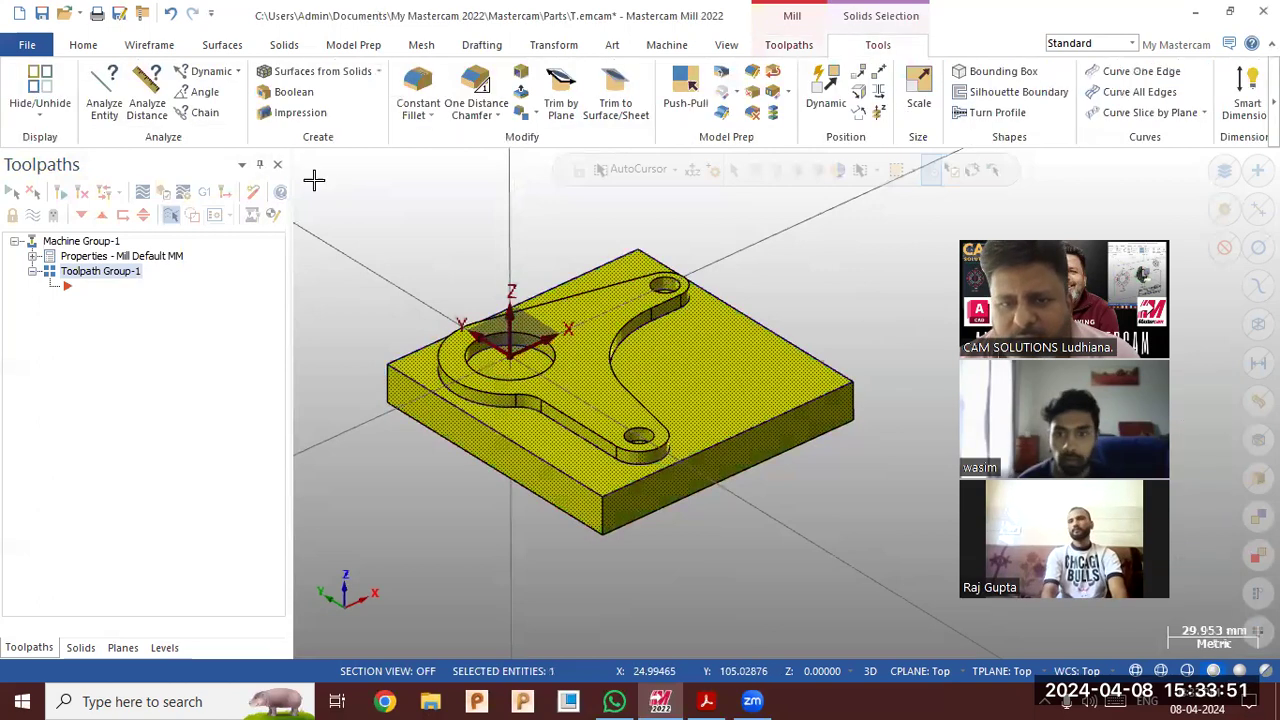
click(85, 47)
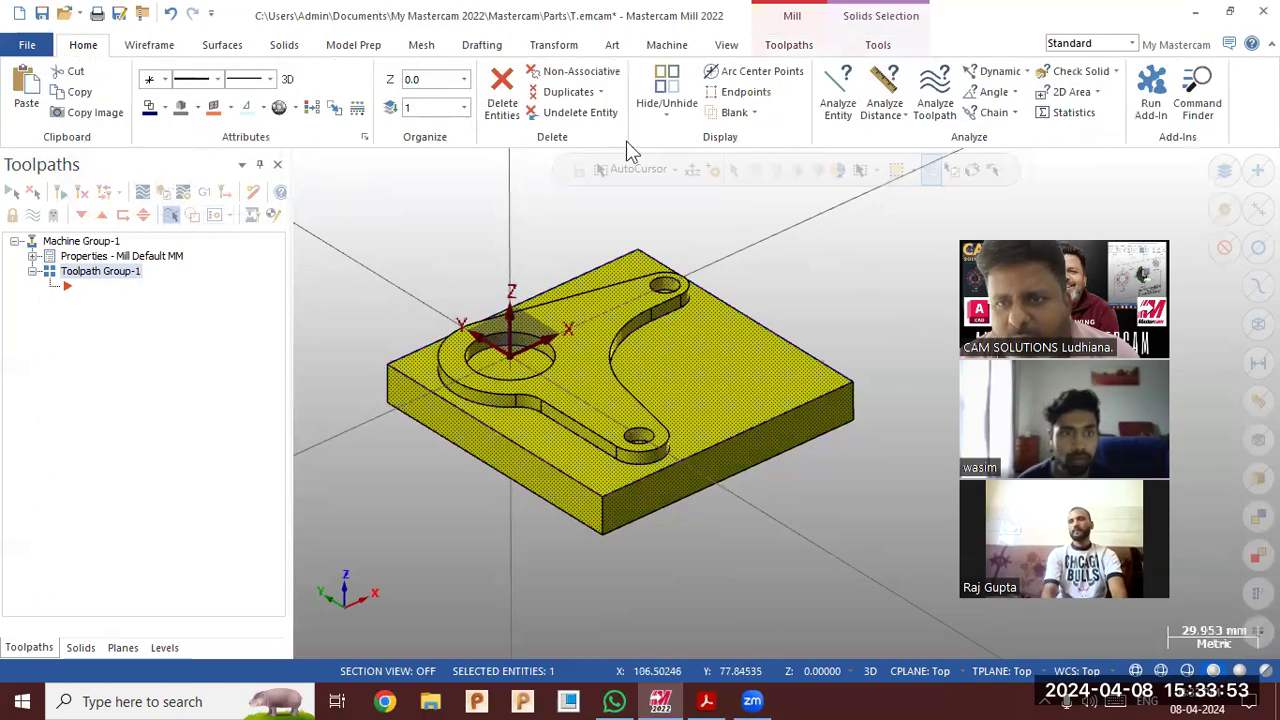
click(733, 112)
mouse_move(711, 306)
middle_down()
mouse_move(726, 283)
mouse_move(723, 306)
middle_up()
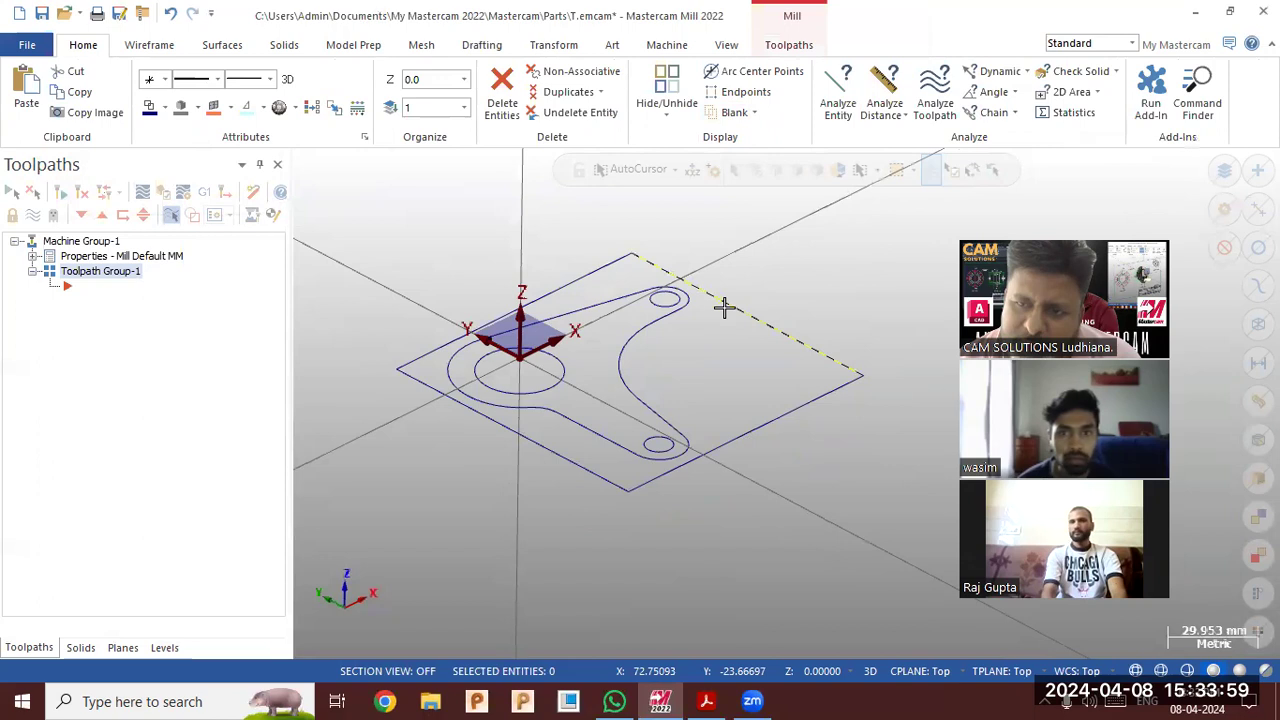
Unblank the solid body to bring it back over the wireframe
click(755, 112)
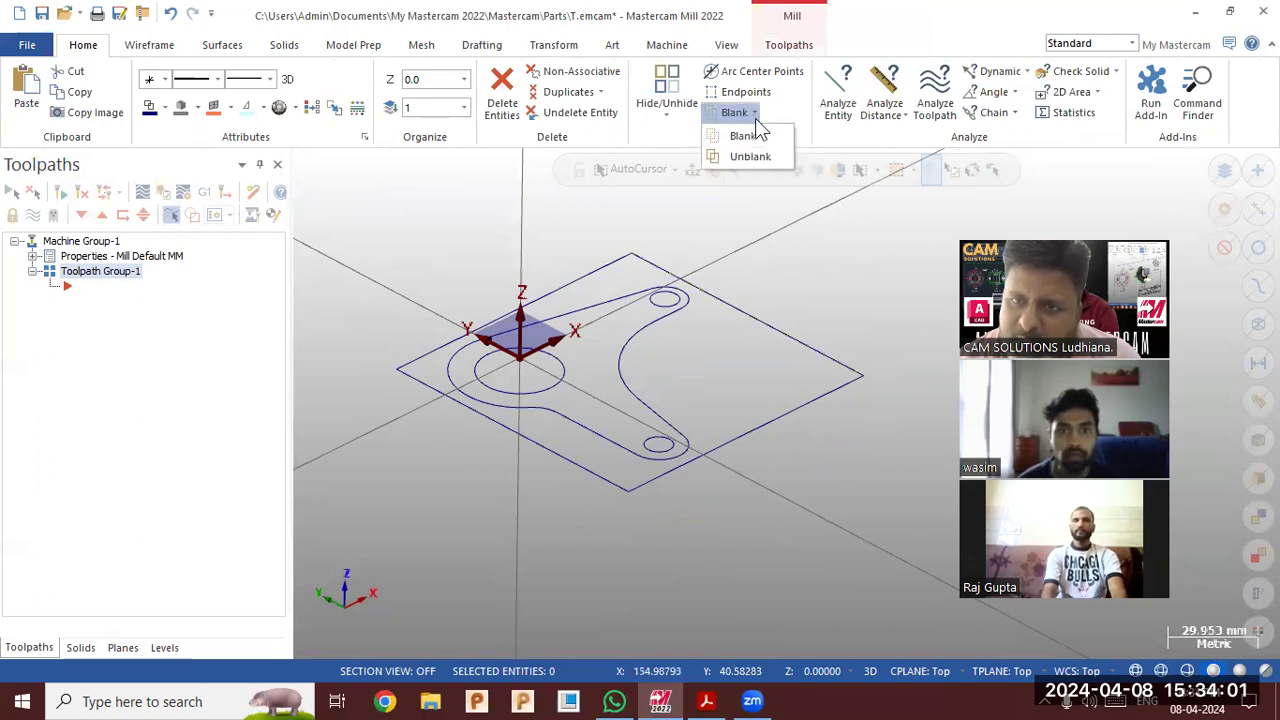
click(757, 160)
click(740, 343)
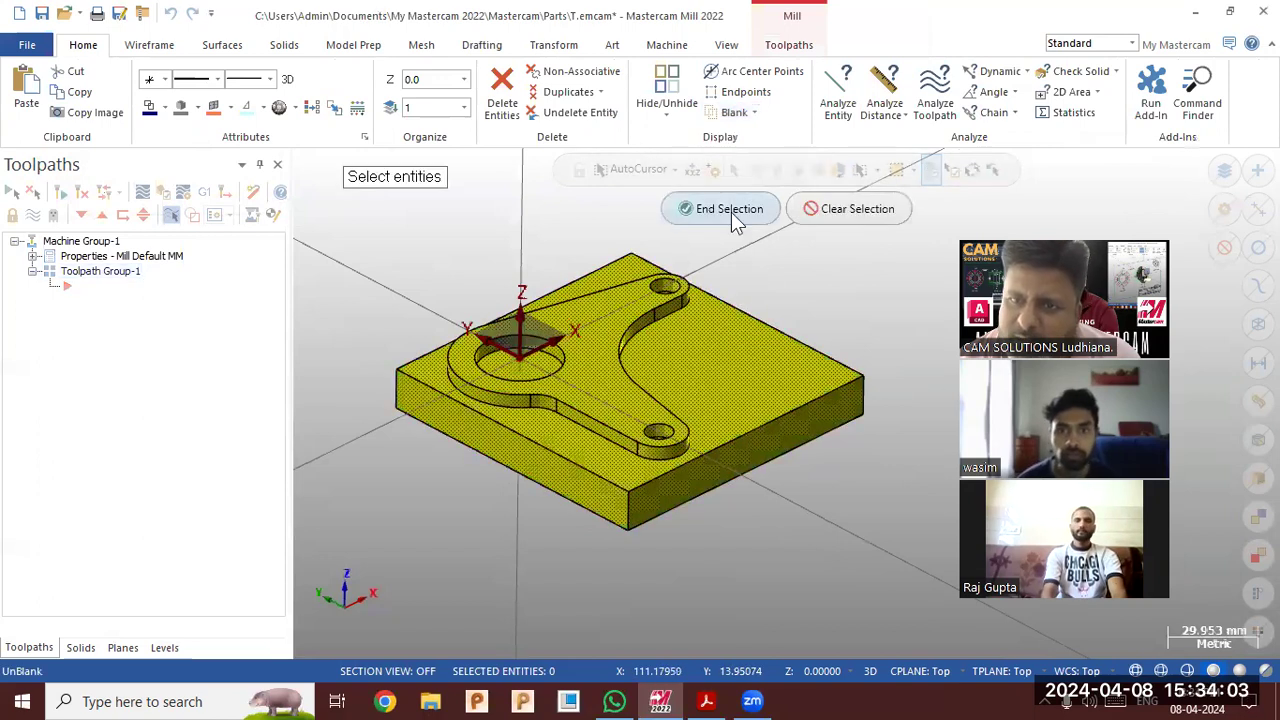
click(729, 209)
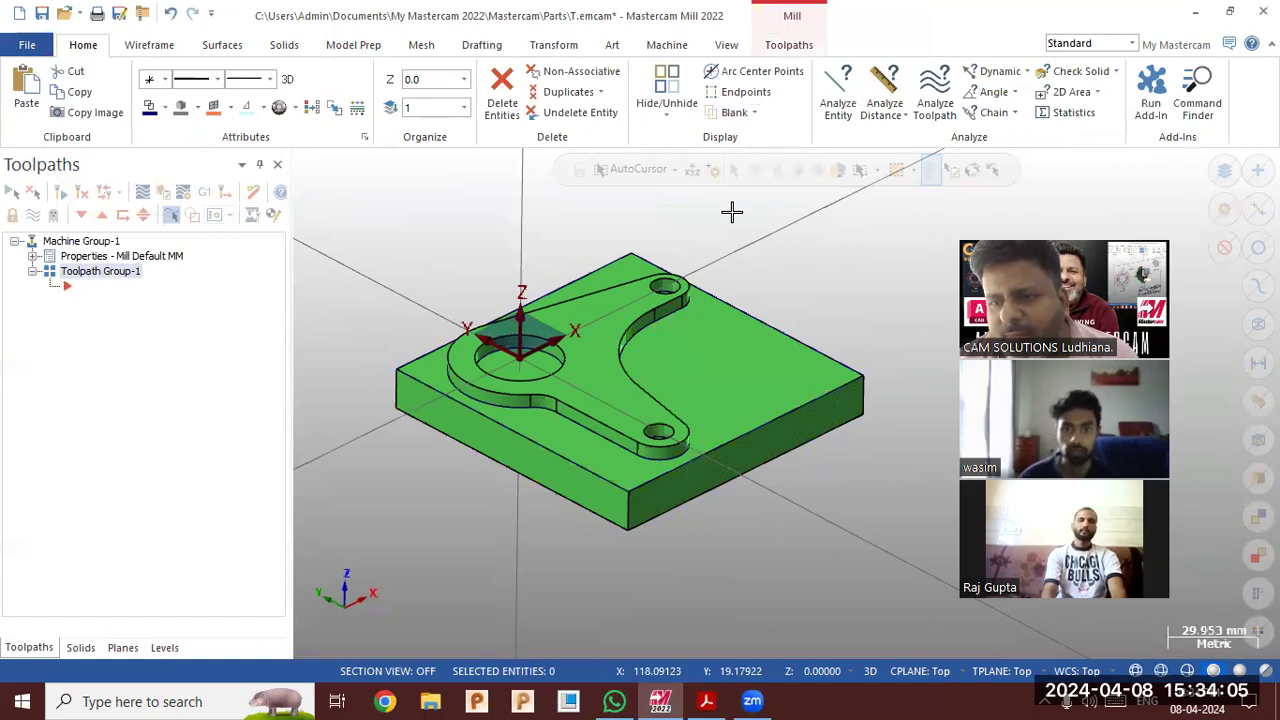
click(720, 343)
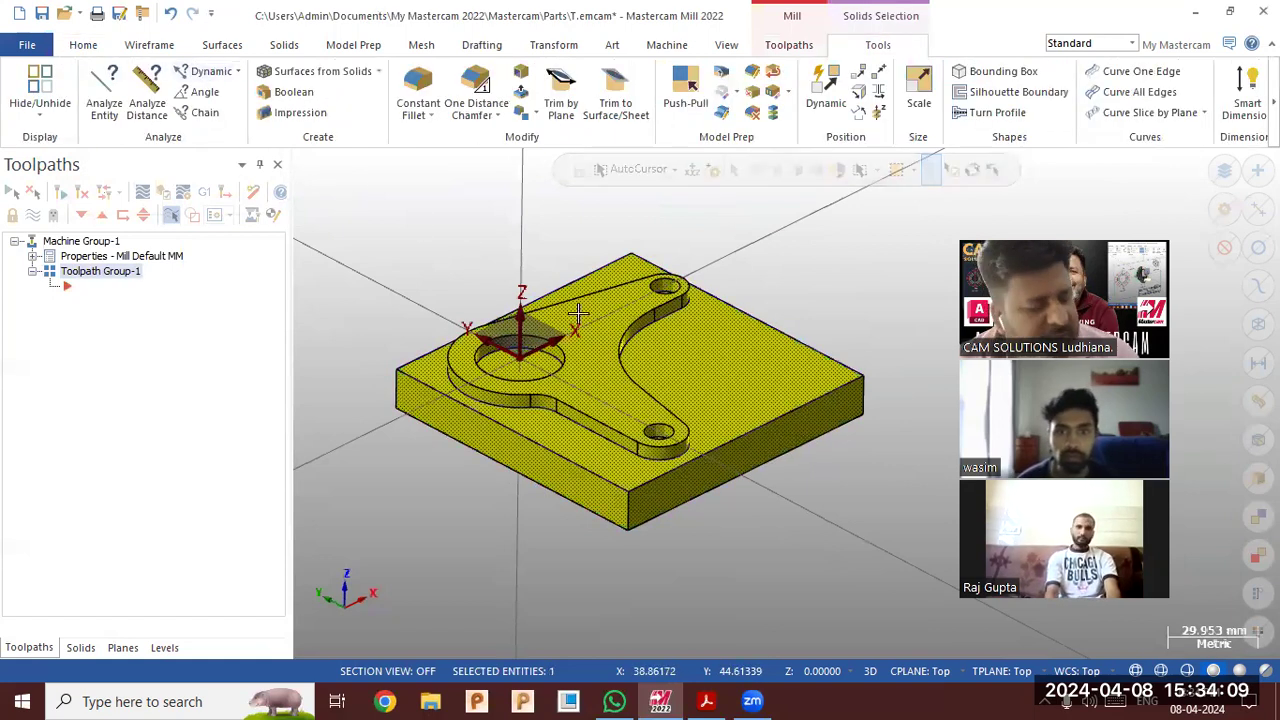
key(Escape)
middle_drag(835, 288, 831, 289)
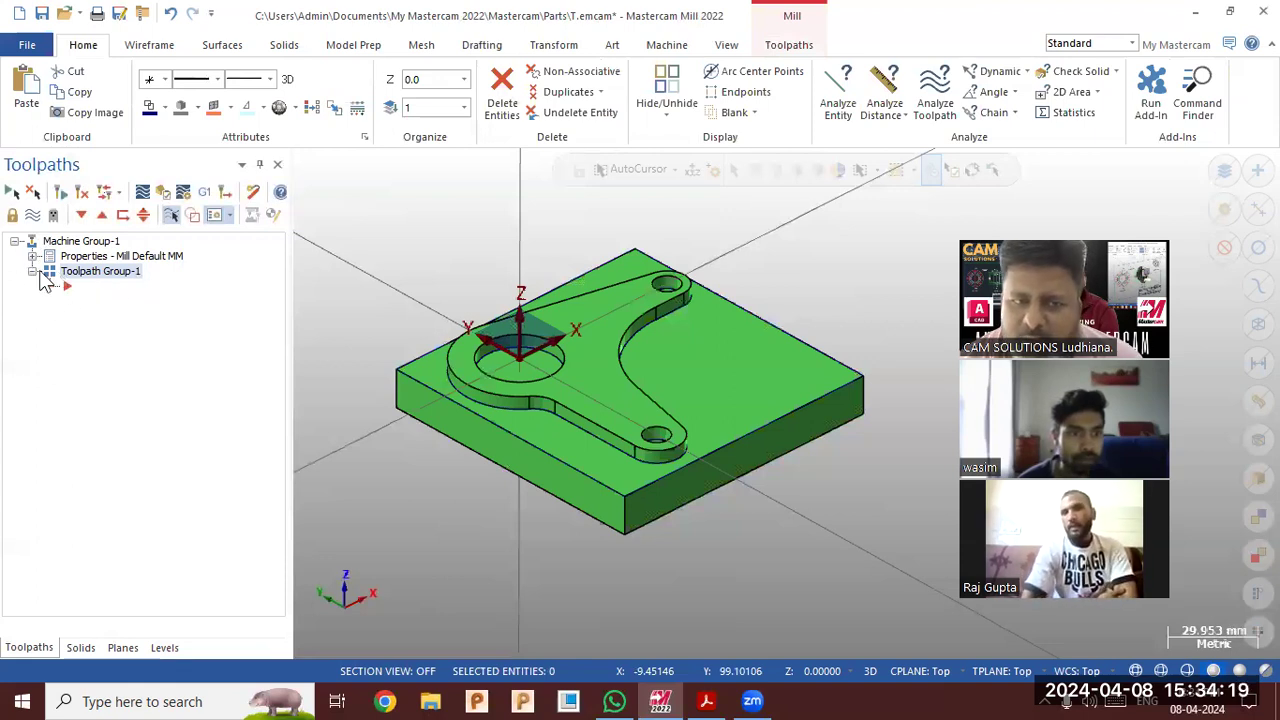
Start a 2D Area Mill toolpath with the square plate's outline as machining region and preview the chains
click(789, 44)
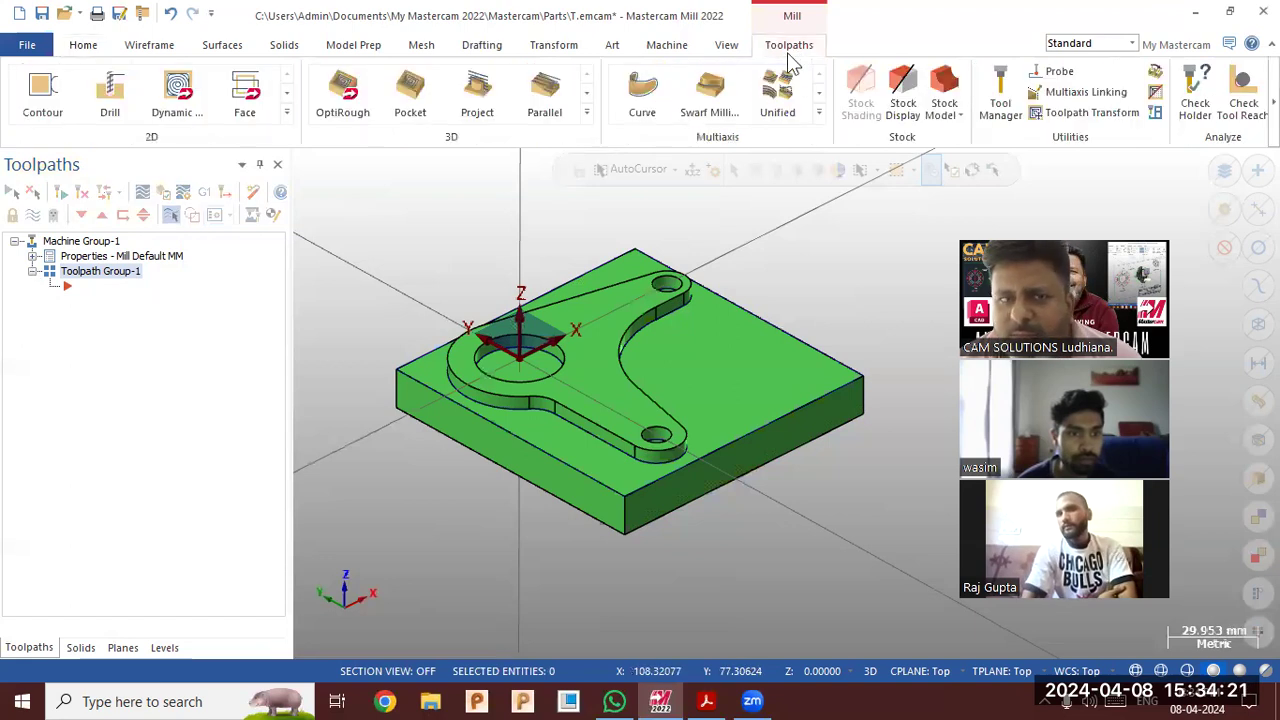
click(286, 113)
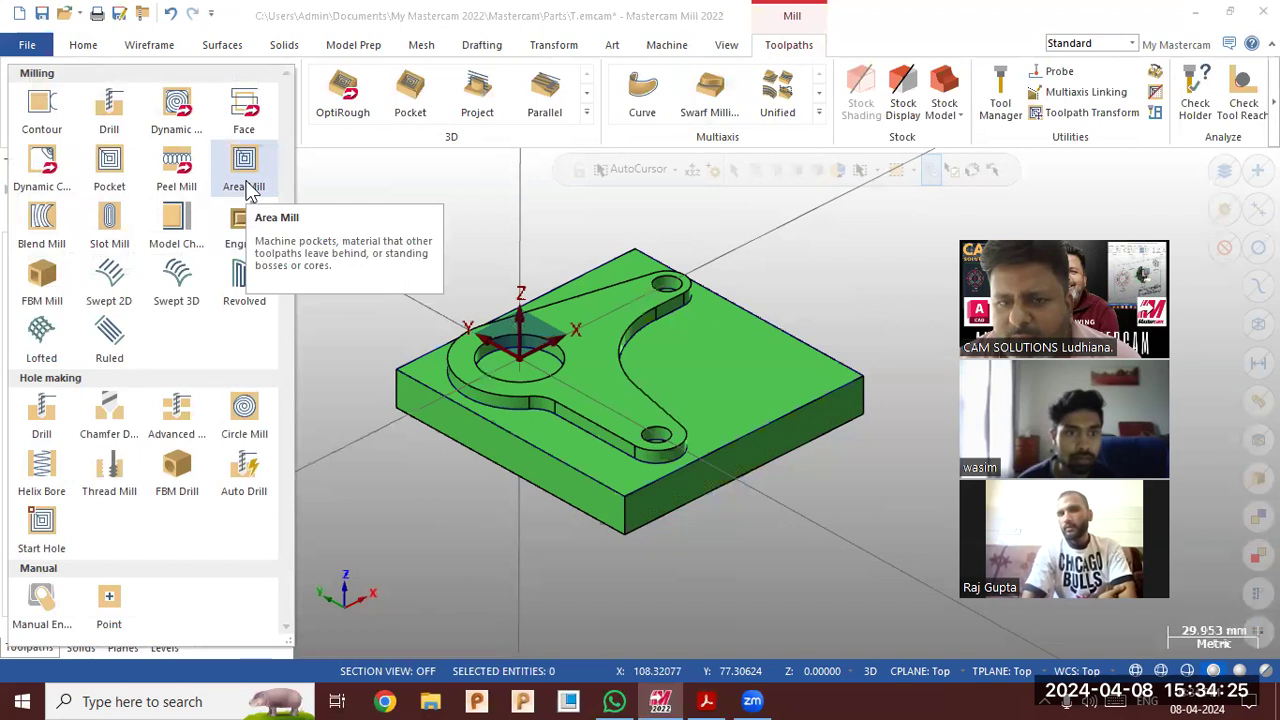
click(248, 188)
click(178, 151)
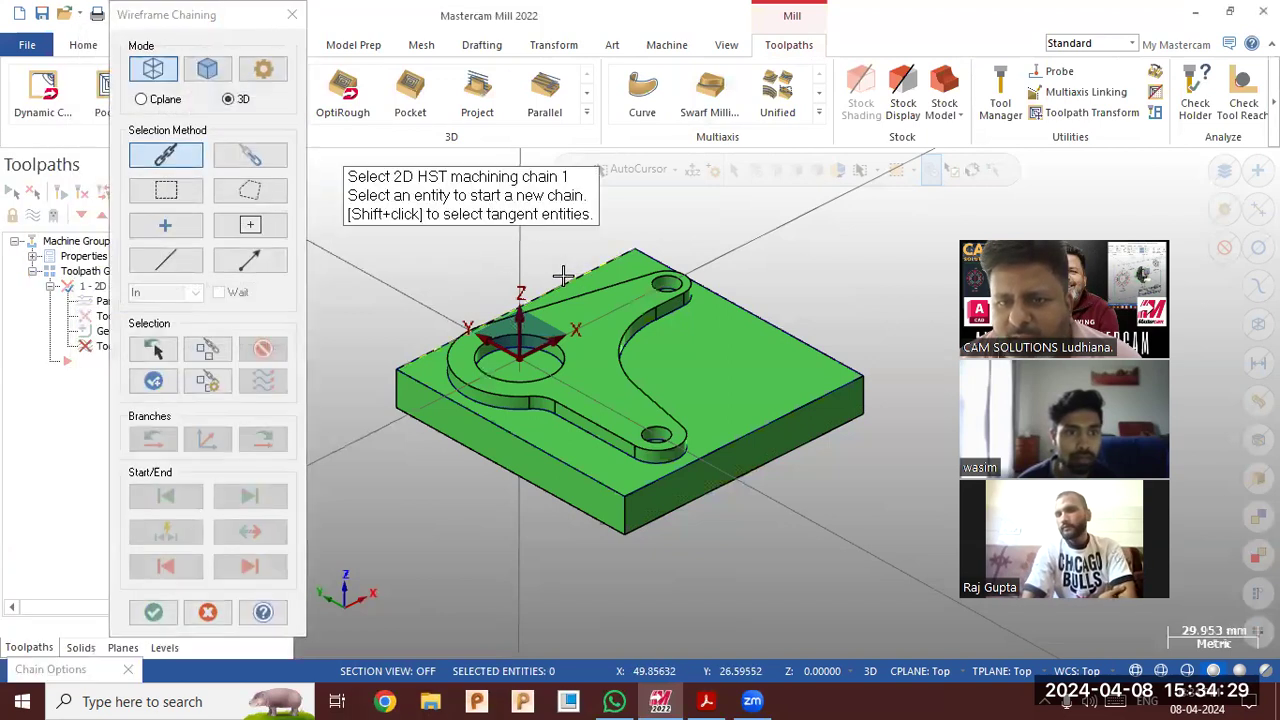
click(563, 275)
click(153, 612)
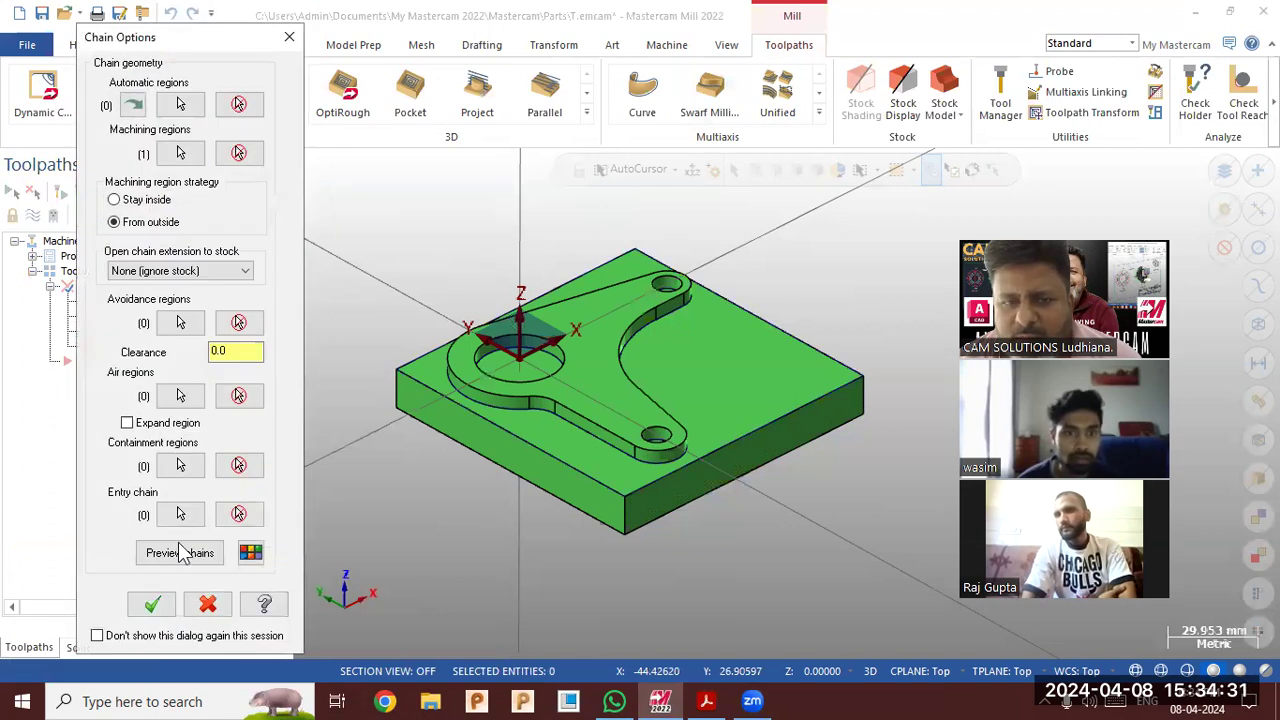
click(180, 553)
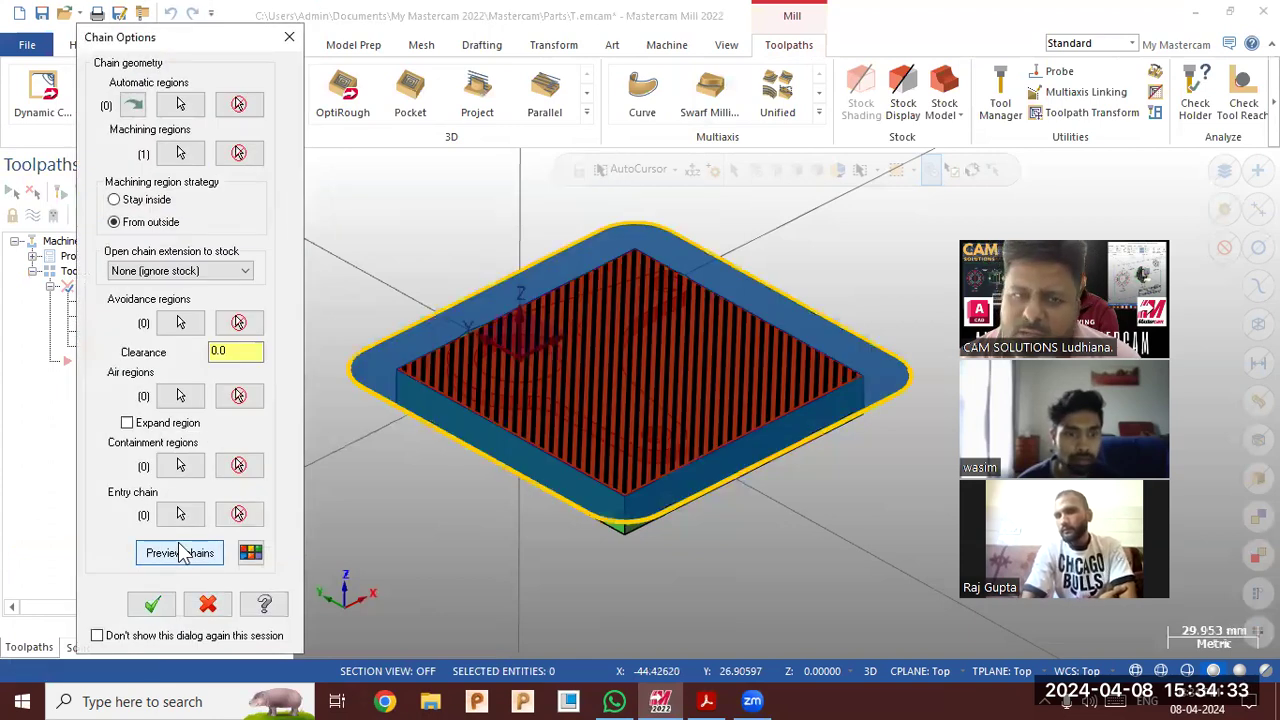
Chain the arm's outer profile as the avoidance region, preview the chains, and accept the chain options with the From outside strategy
click(180, 322)
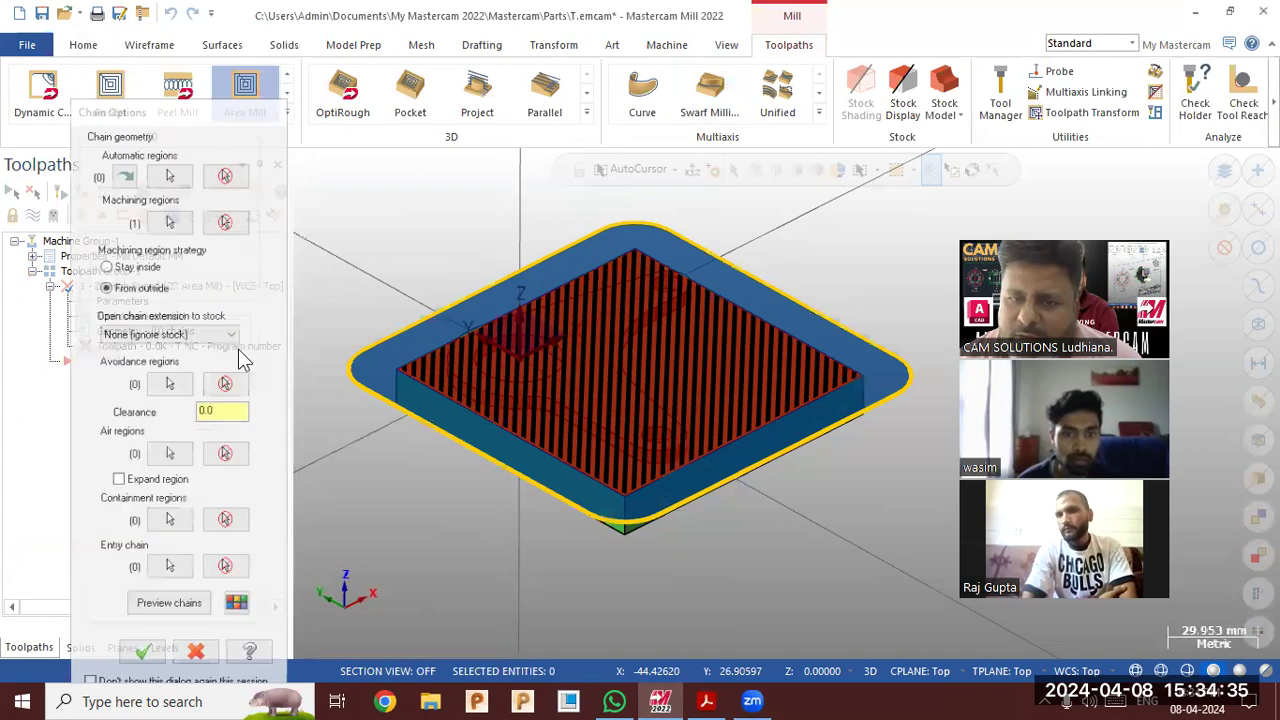
click(582, 432)
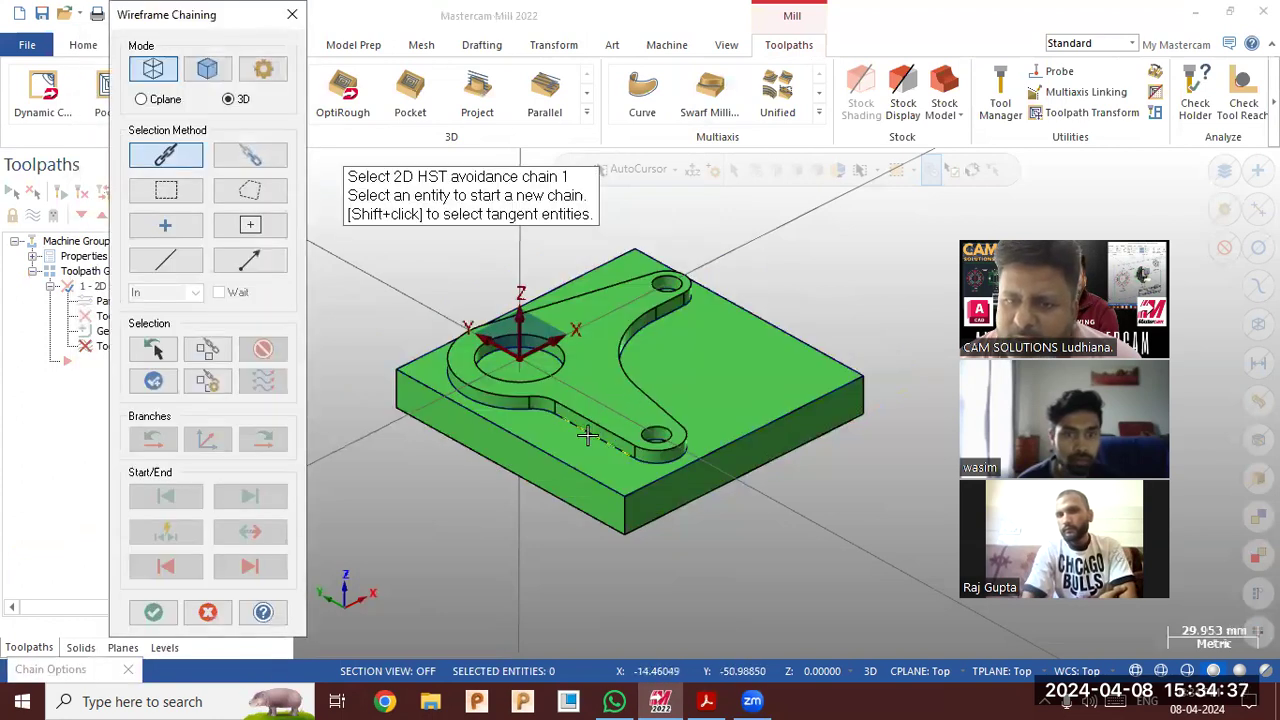
click(153, 612)
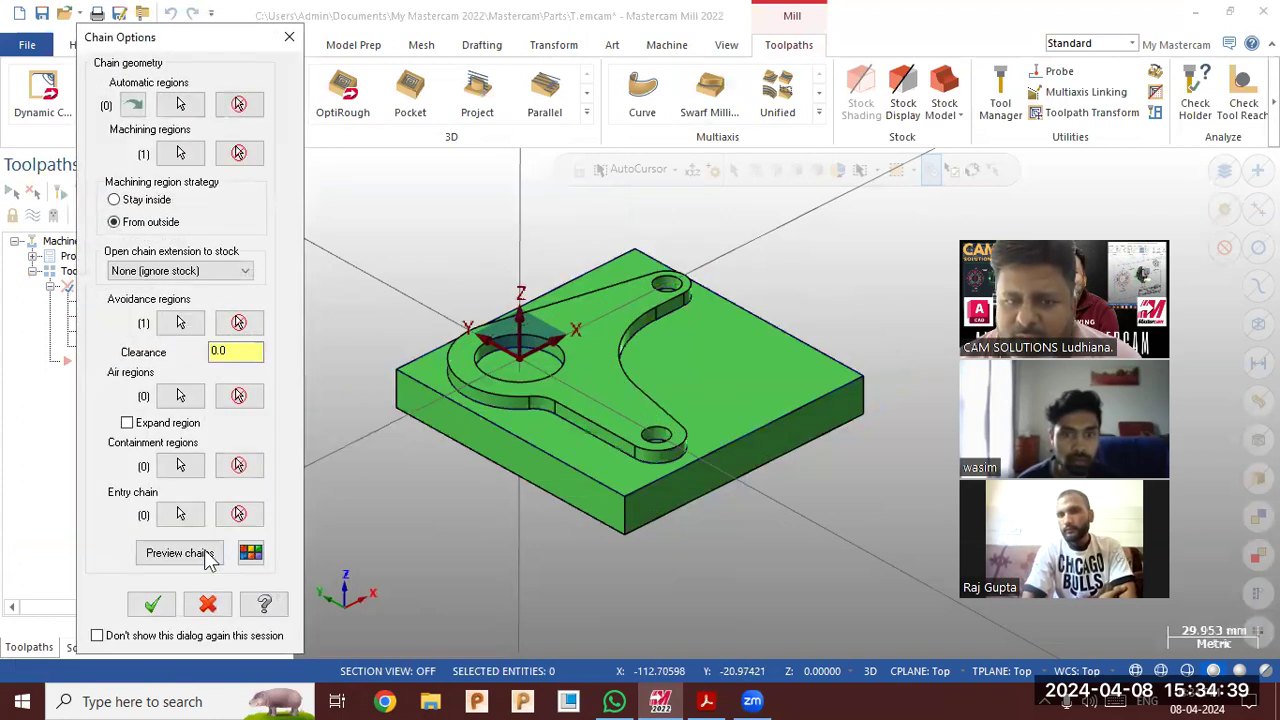
click(203, 556)
middle_drag(580, 410, 655, 410)
scroll(654, 537, down, 3)
scroll(714, 420, up, 2)
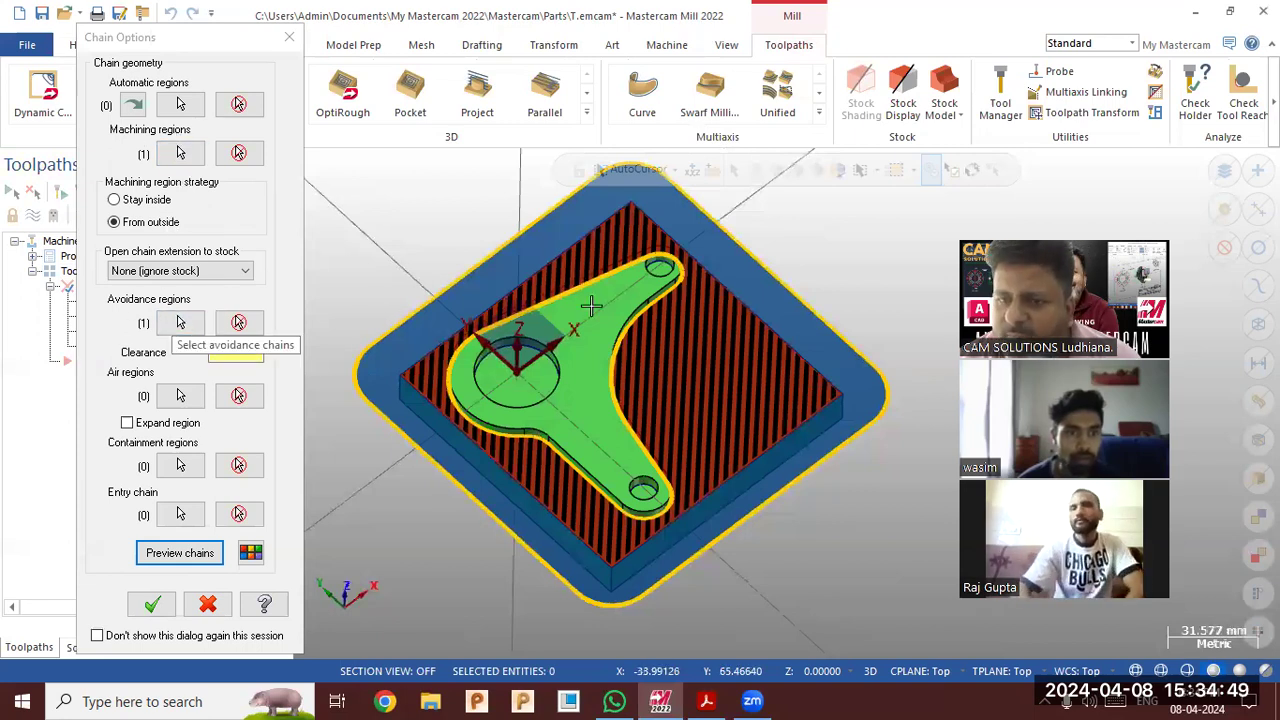
middle_drag(766, 433, 394, 328)
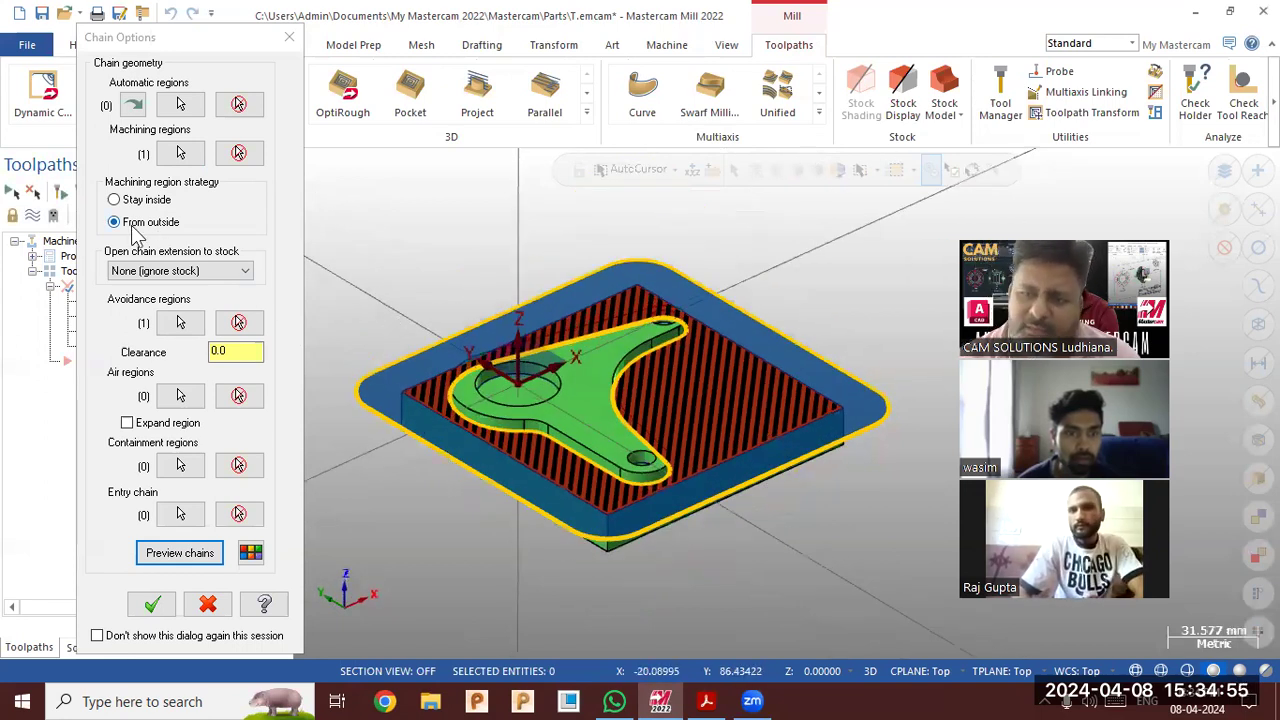
click(152, 604)
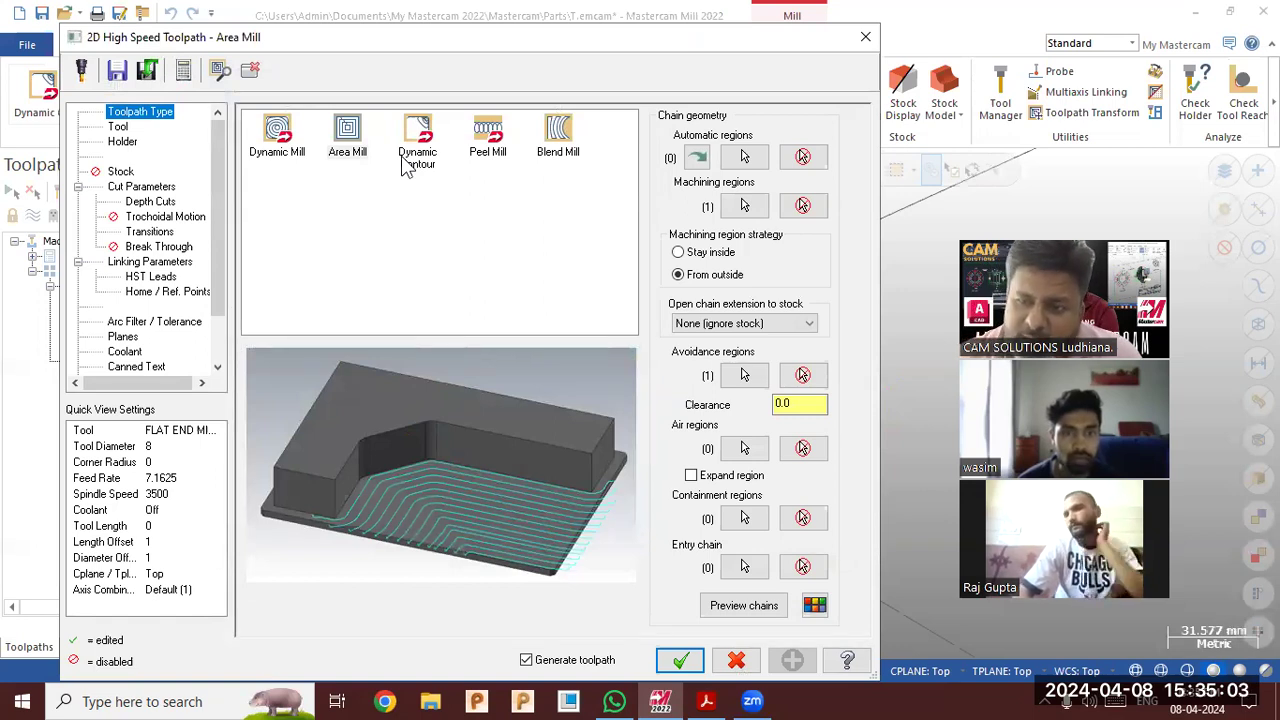
Add FLAT END MILL - 10 from the tool library to the toolpath's tool list
click(118, 127)
click(308, 423)
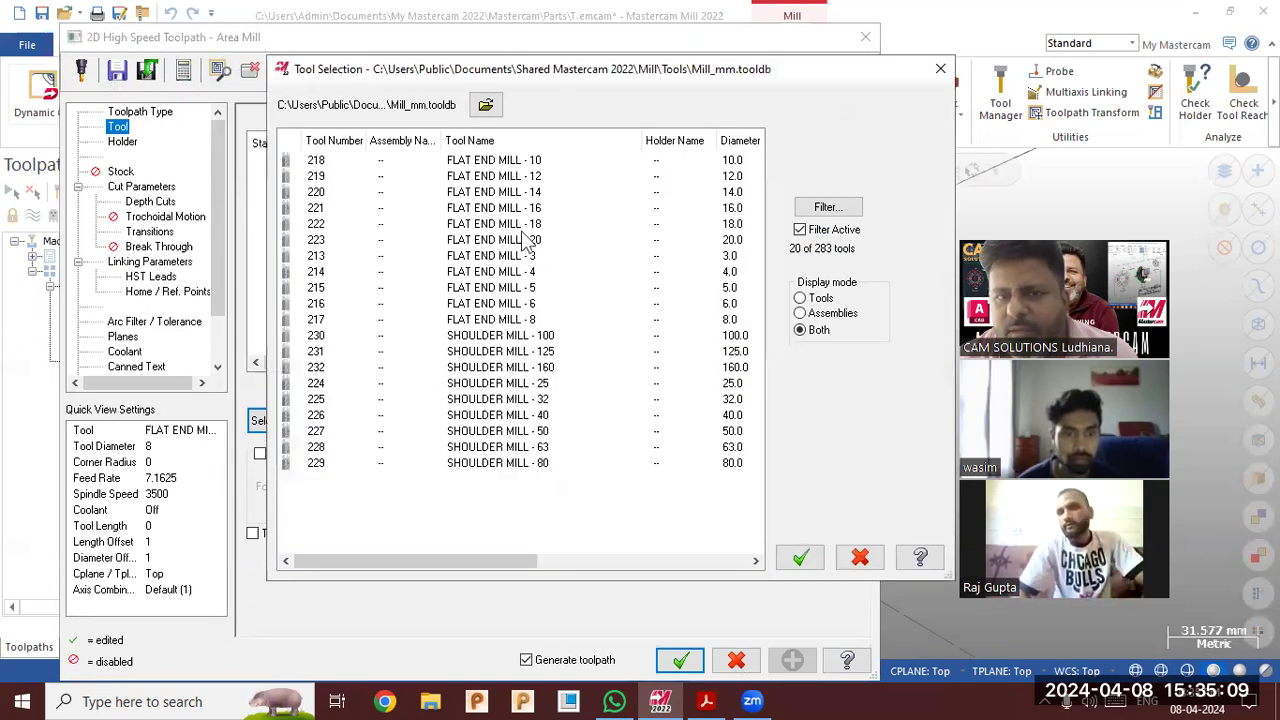
click(510, 168)
click(800, 557)
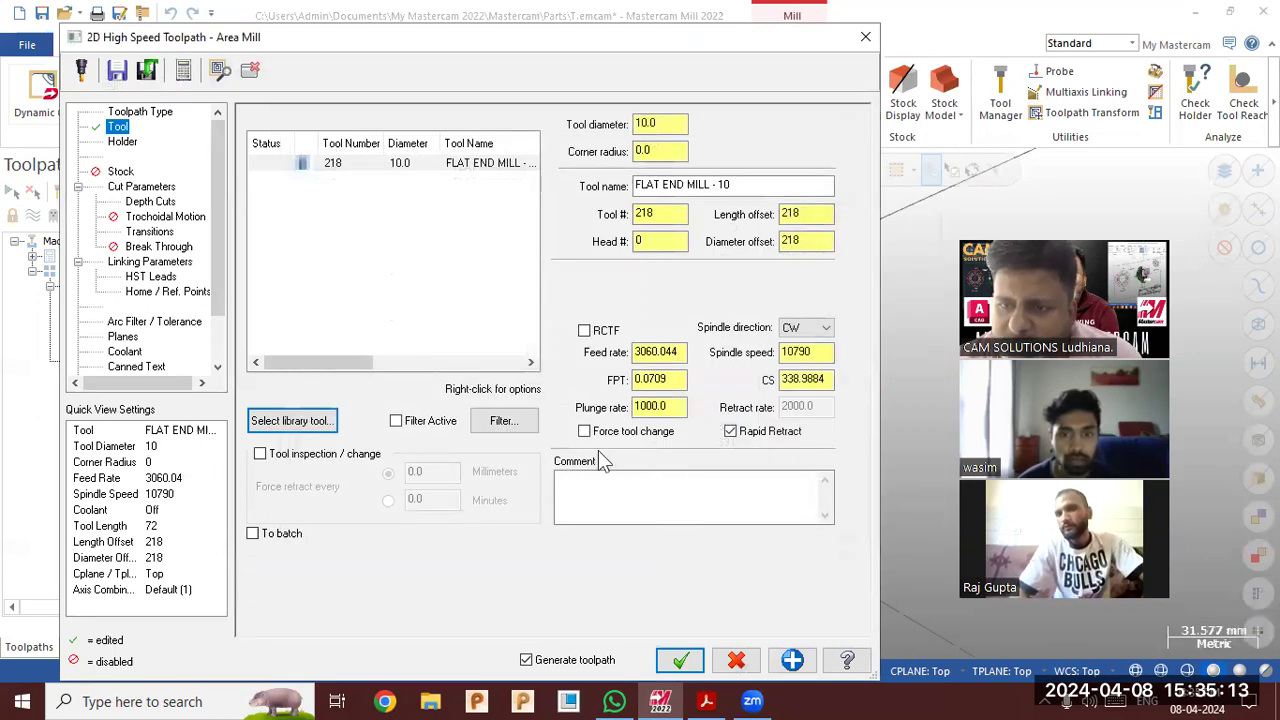
Add FLAT END MILL - 12 from the tool library as the cutting tool for the Area Mill toolpath
click(305, 422)
click(510, 272)
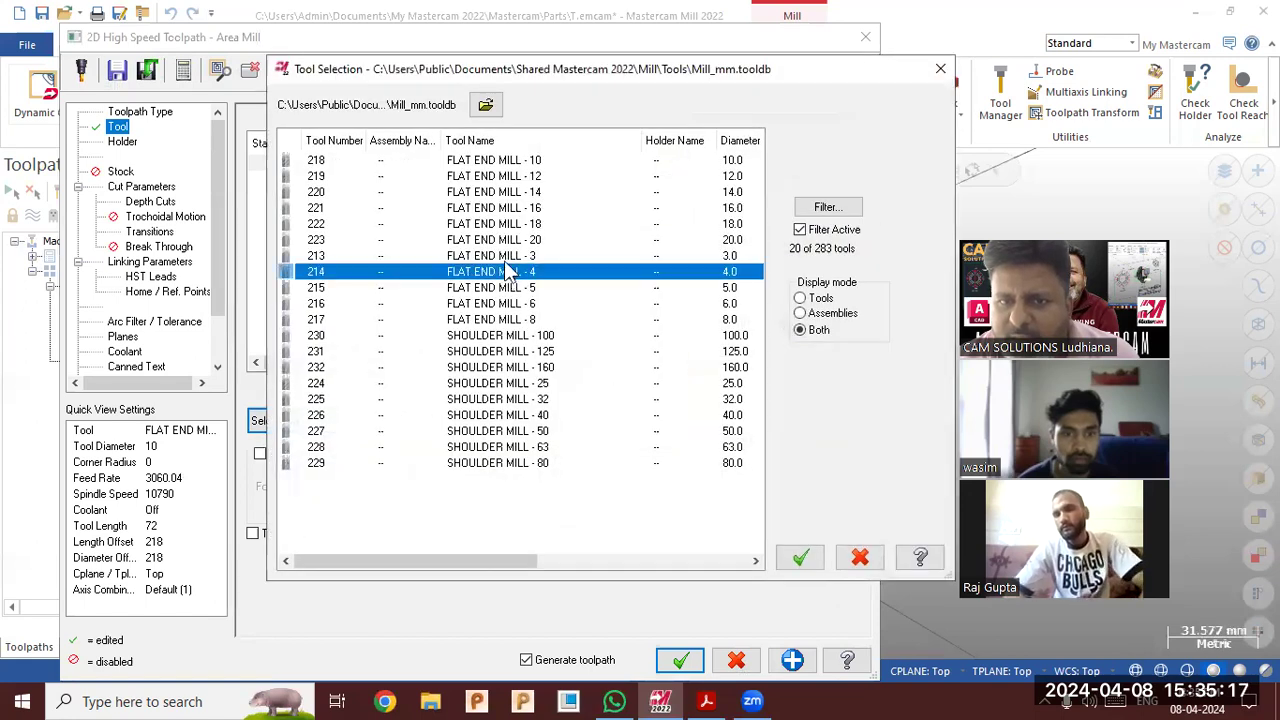
click(516, 192)
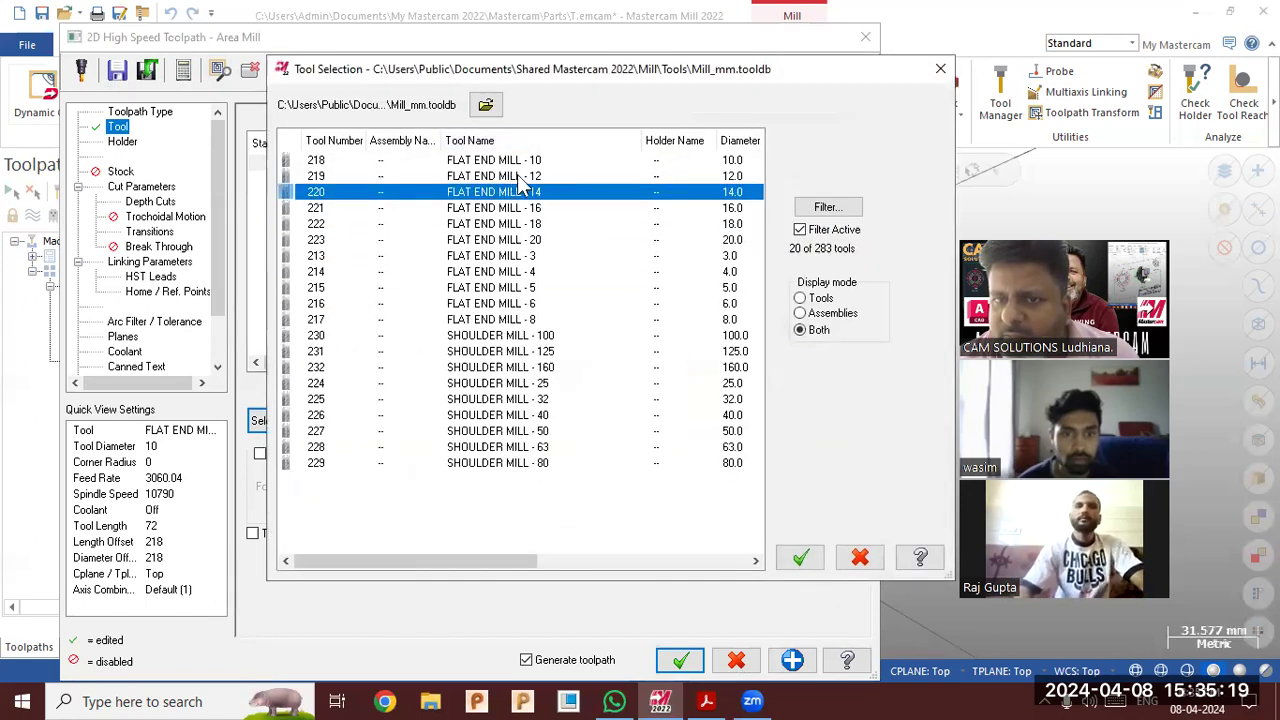
click(518, 176)
click(804, 557)
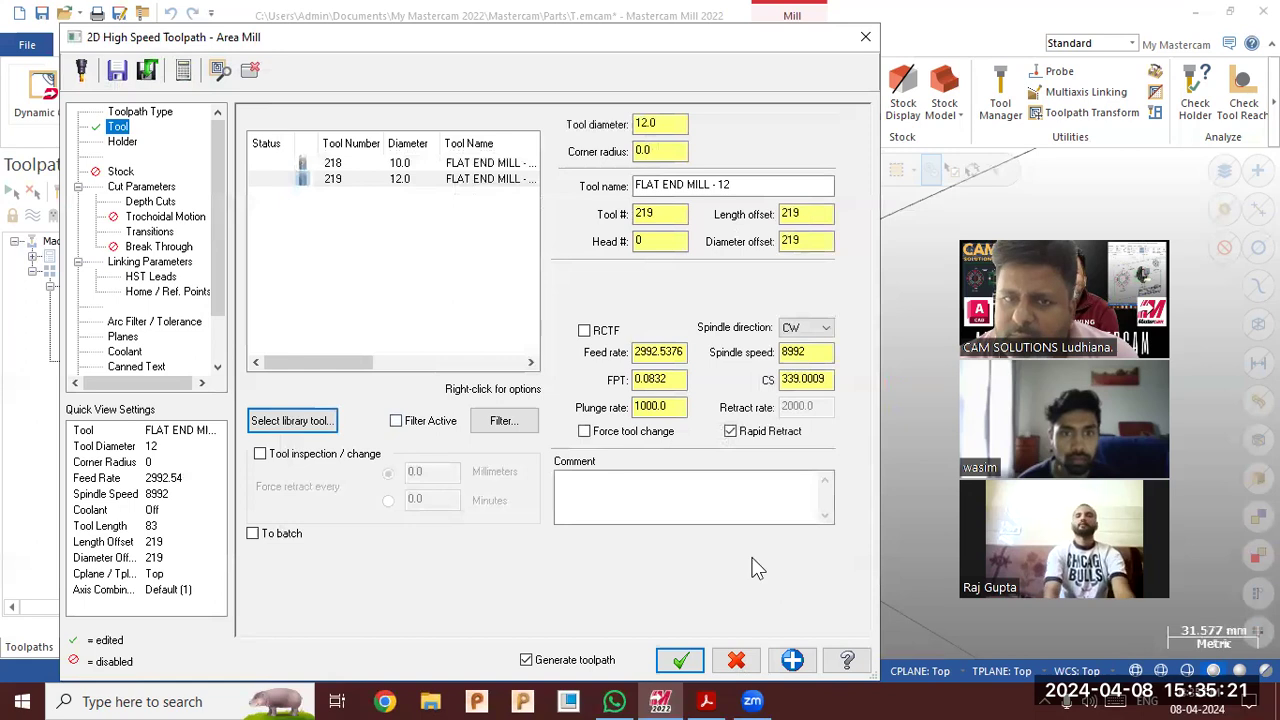
Set the 12 mm flat end mill's tool number to 1 and keep that tool selected
click(347, 182)
key(Tab)
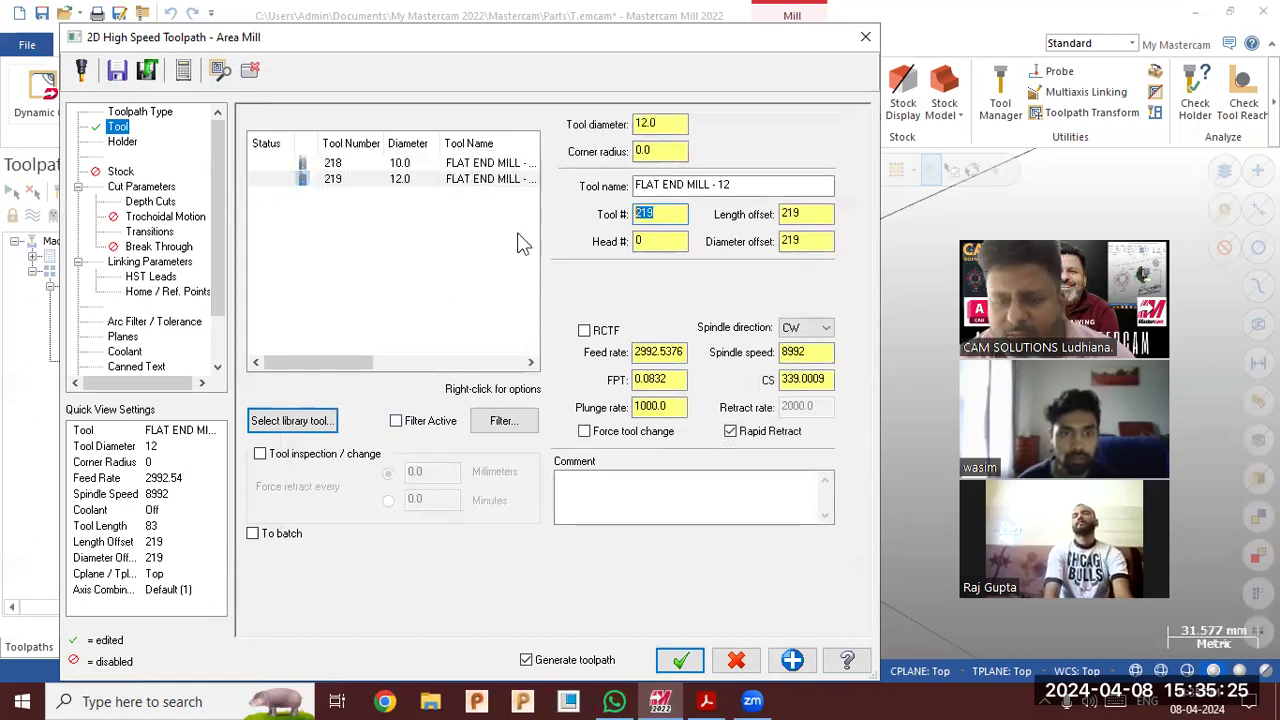
text(1)
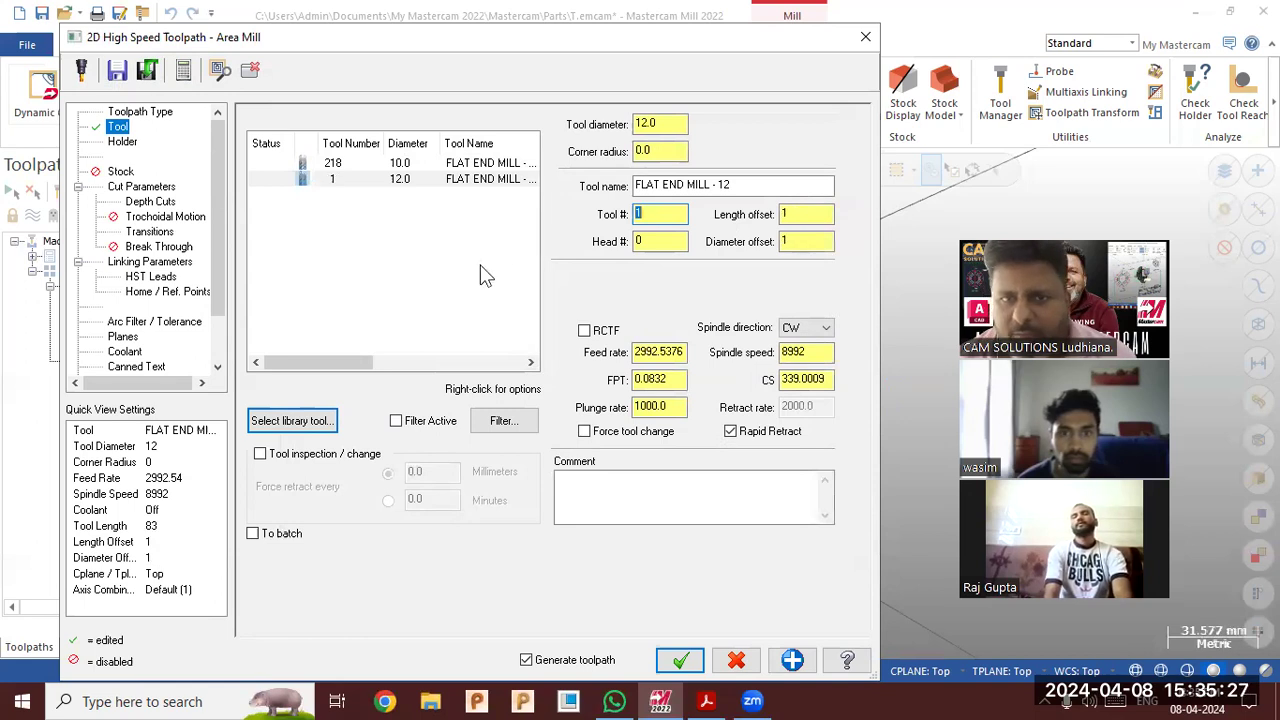
click(418, 183)
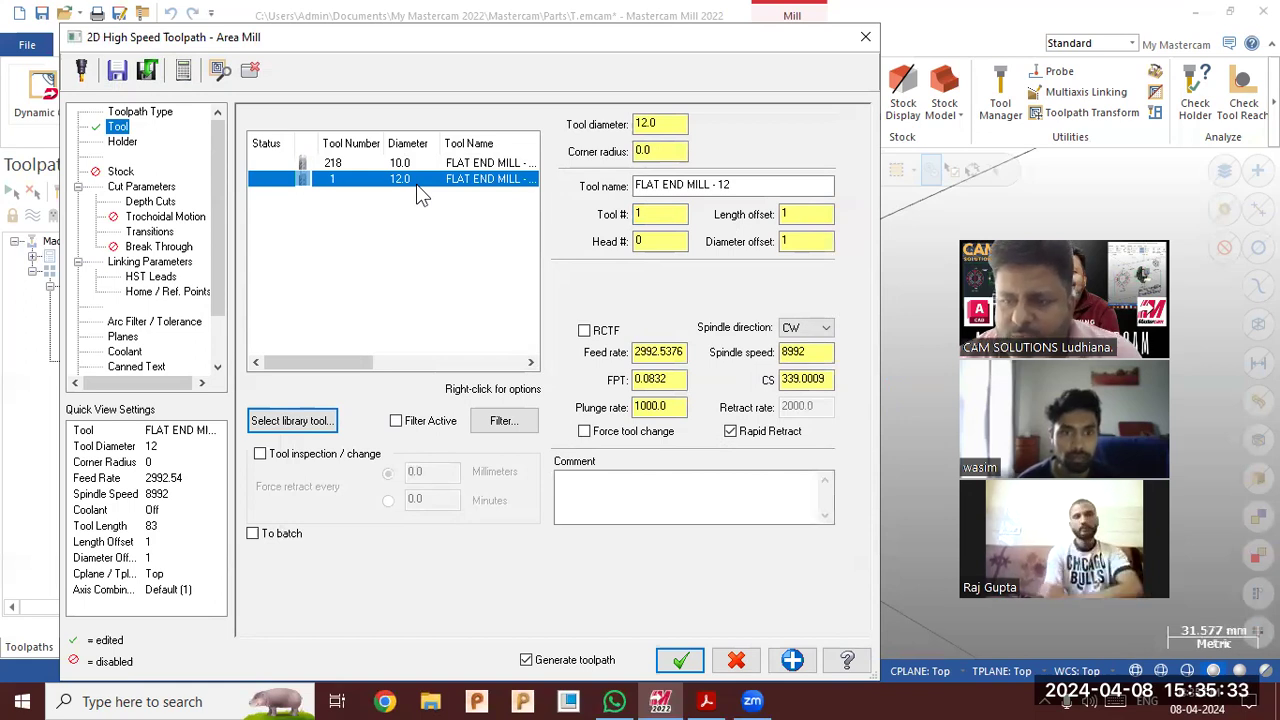
In the linking parameters, set the depth to absolute -5.0 by picking a top corner of the square plate
click(150, 263)
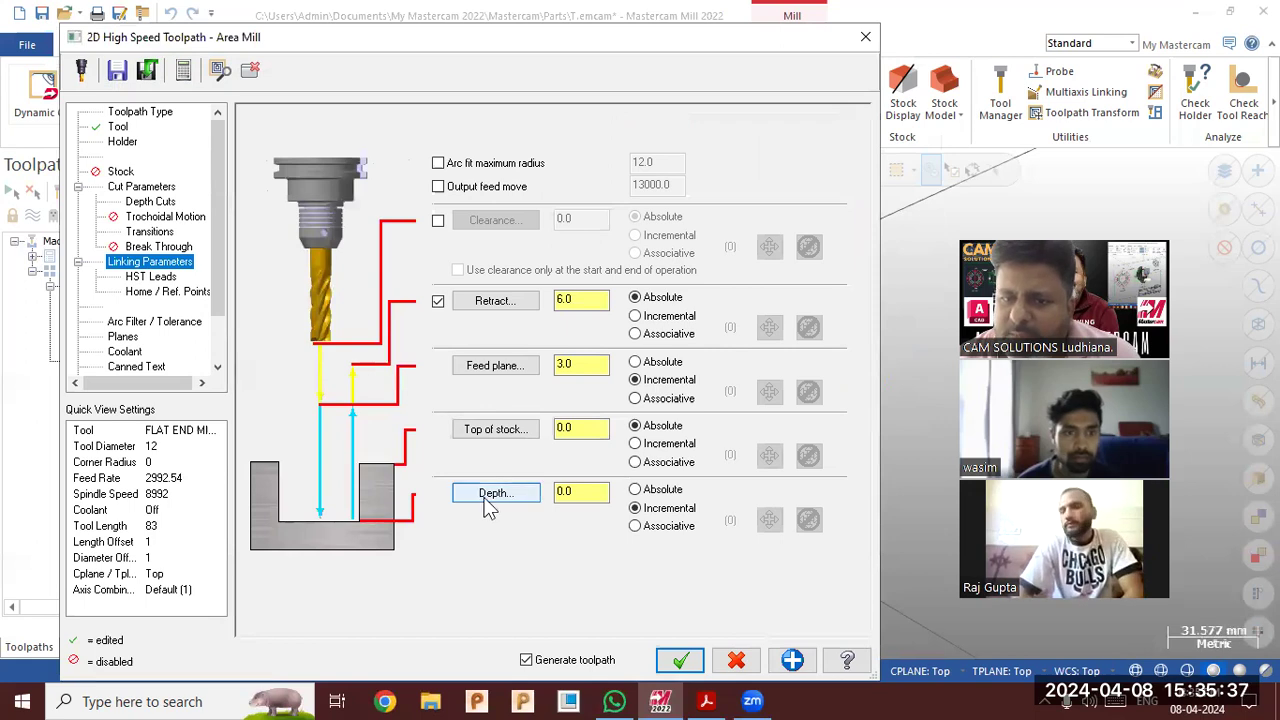
click(490, 494)
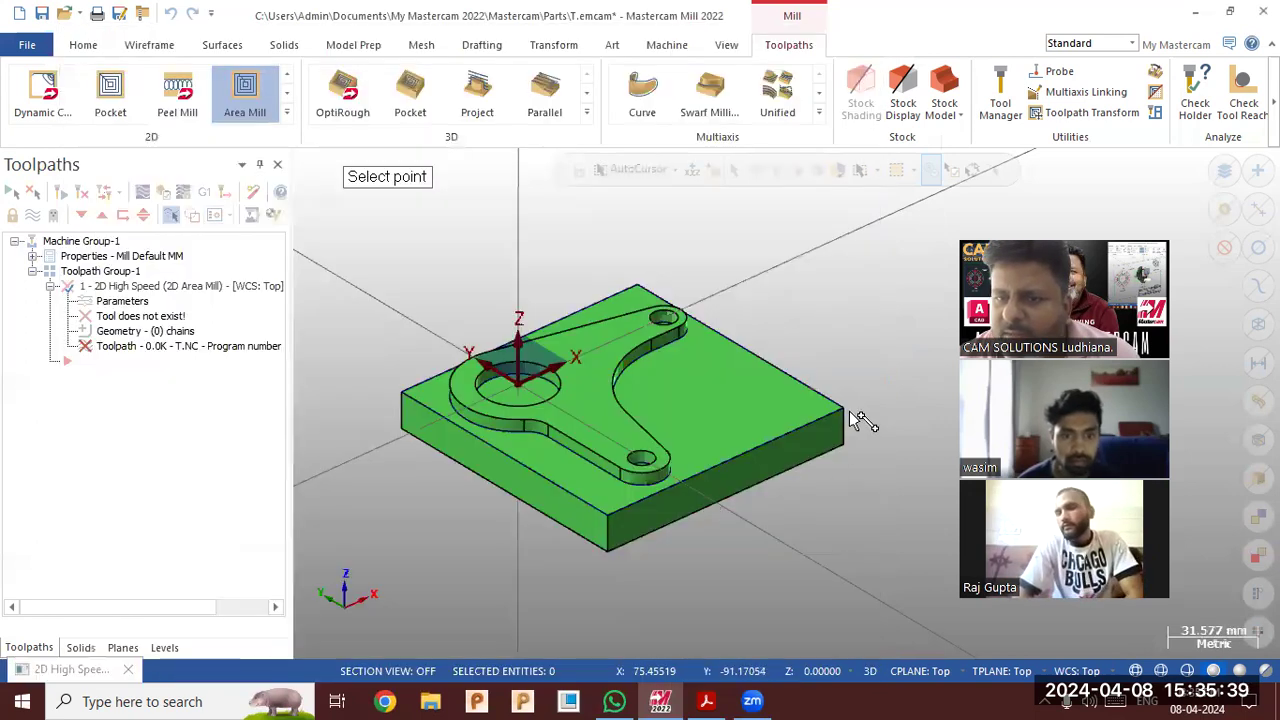
click(844, 410)
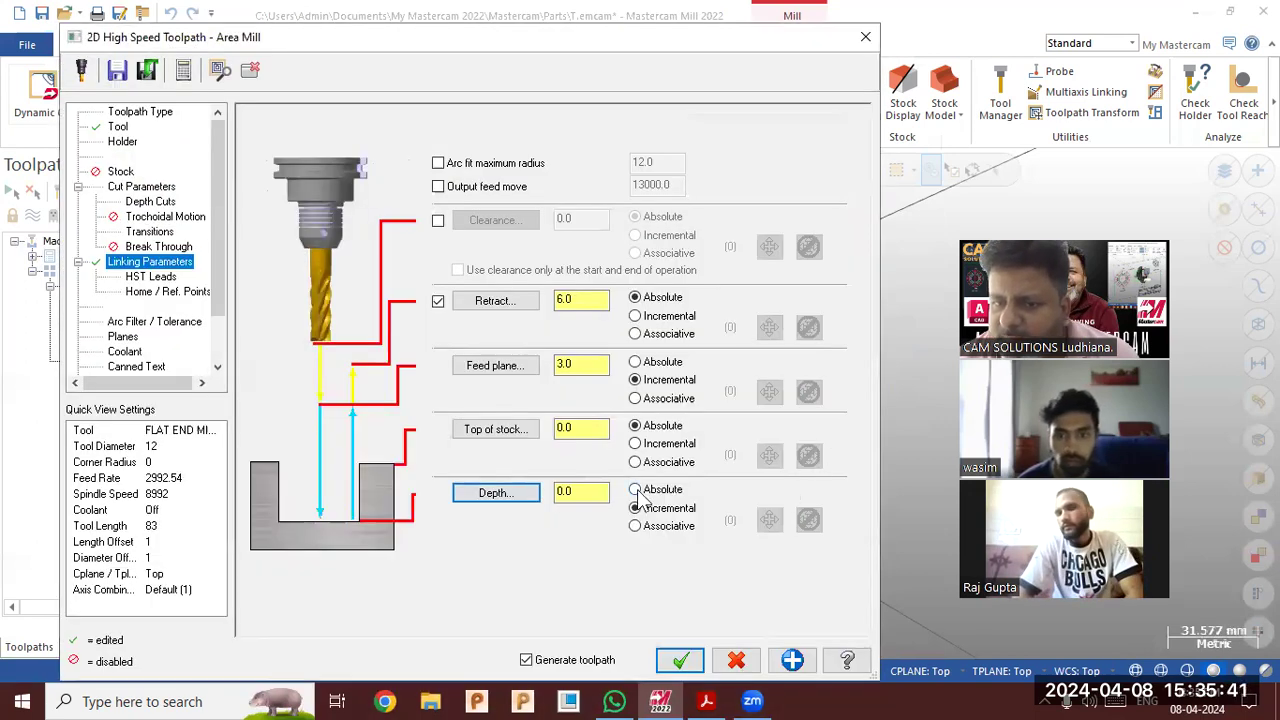
click(516, 494)
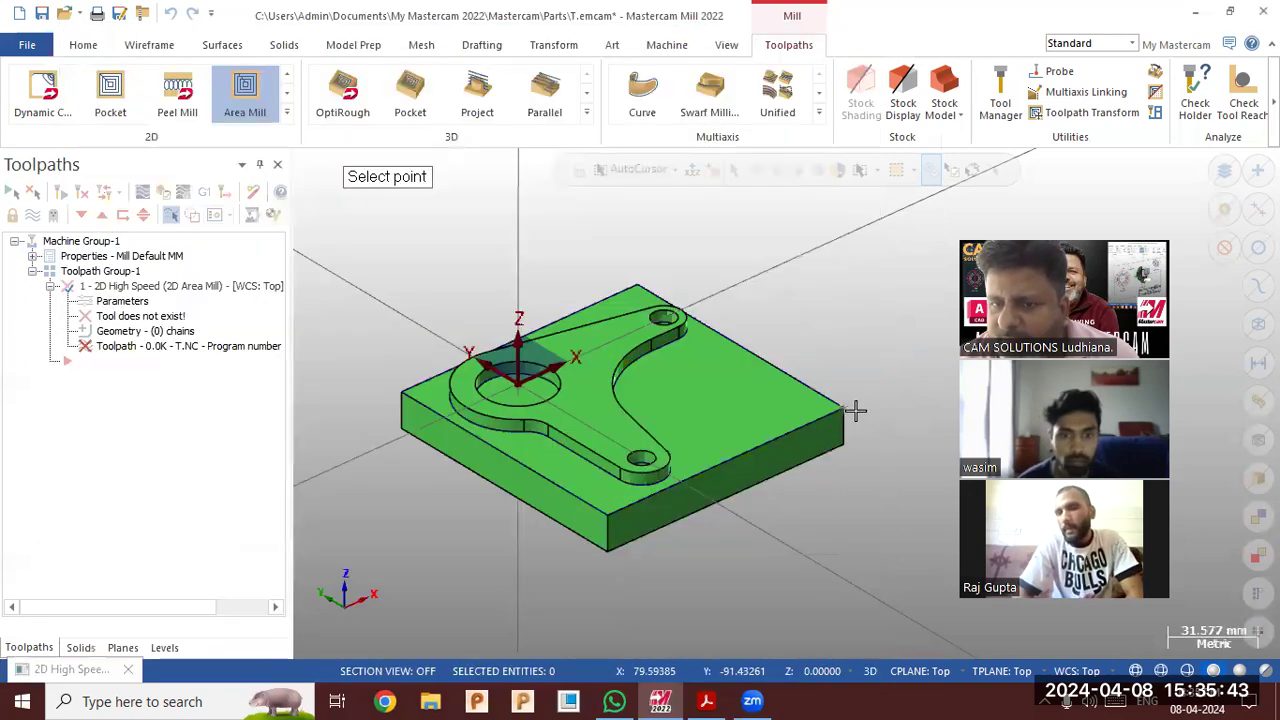
click(846, 440)
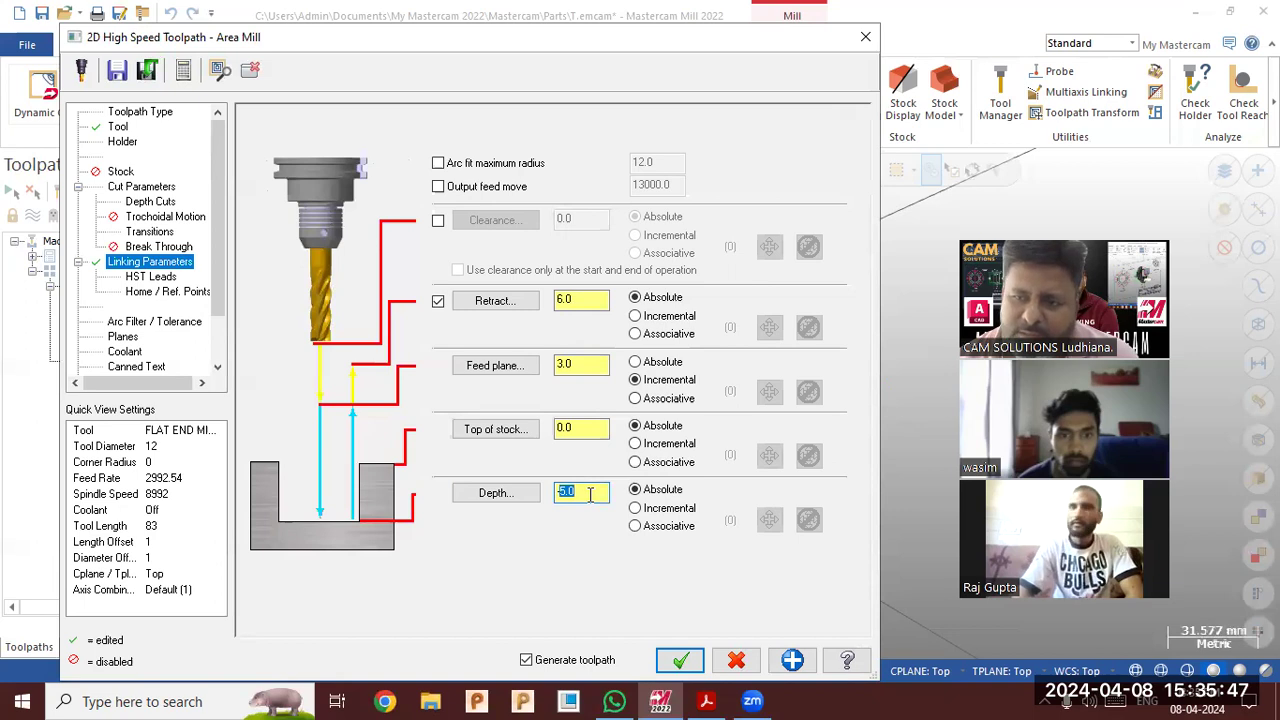
Set the top of stock to absolute 0.0 by picking a point at a small hole on the arm's top face
click(494, 432)
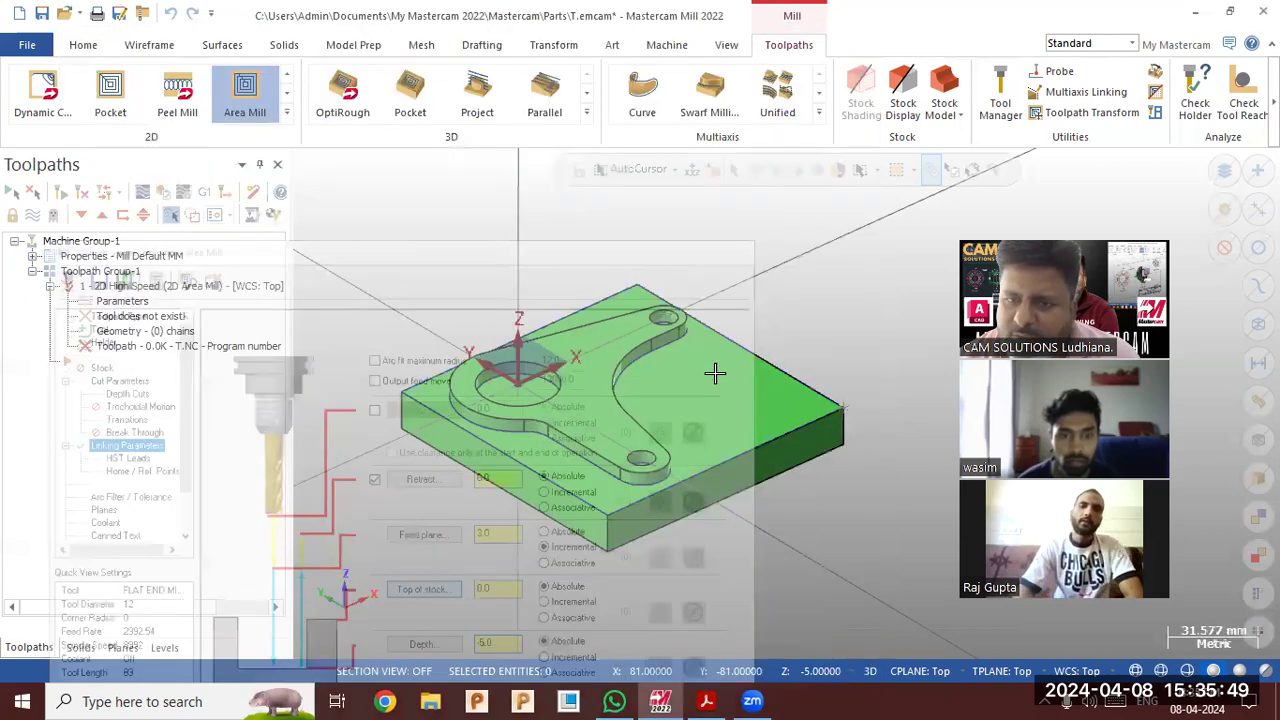
click(660, 318)
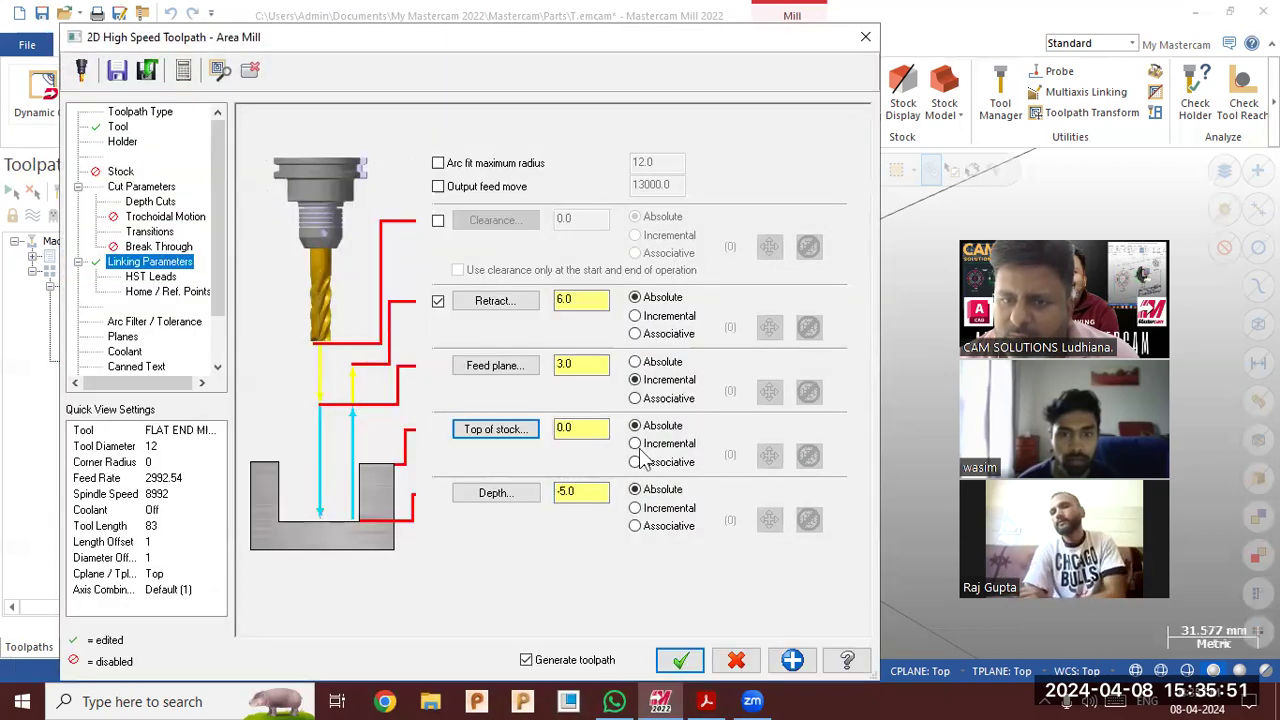
click(601, 430)
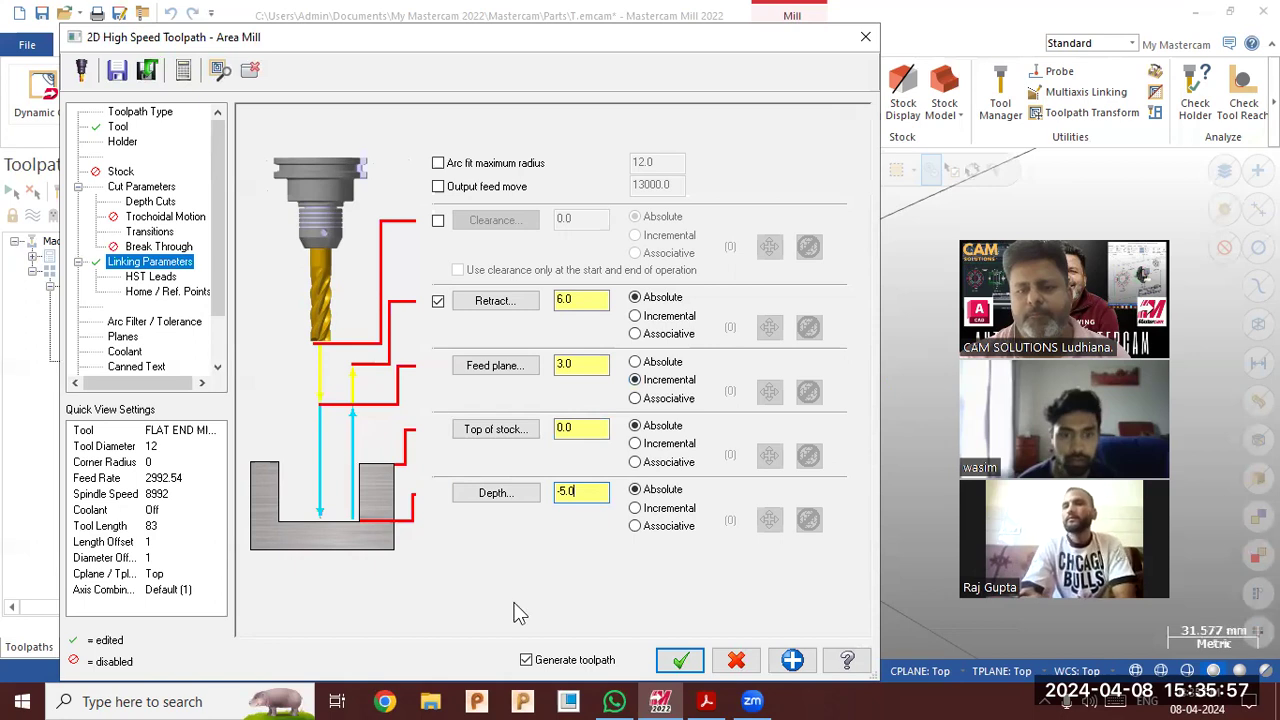
Accept the Area Mill parameters to generate the toolpath around the raised arm
click(680, 660)
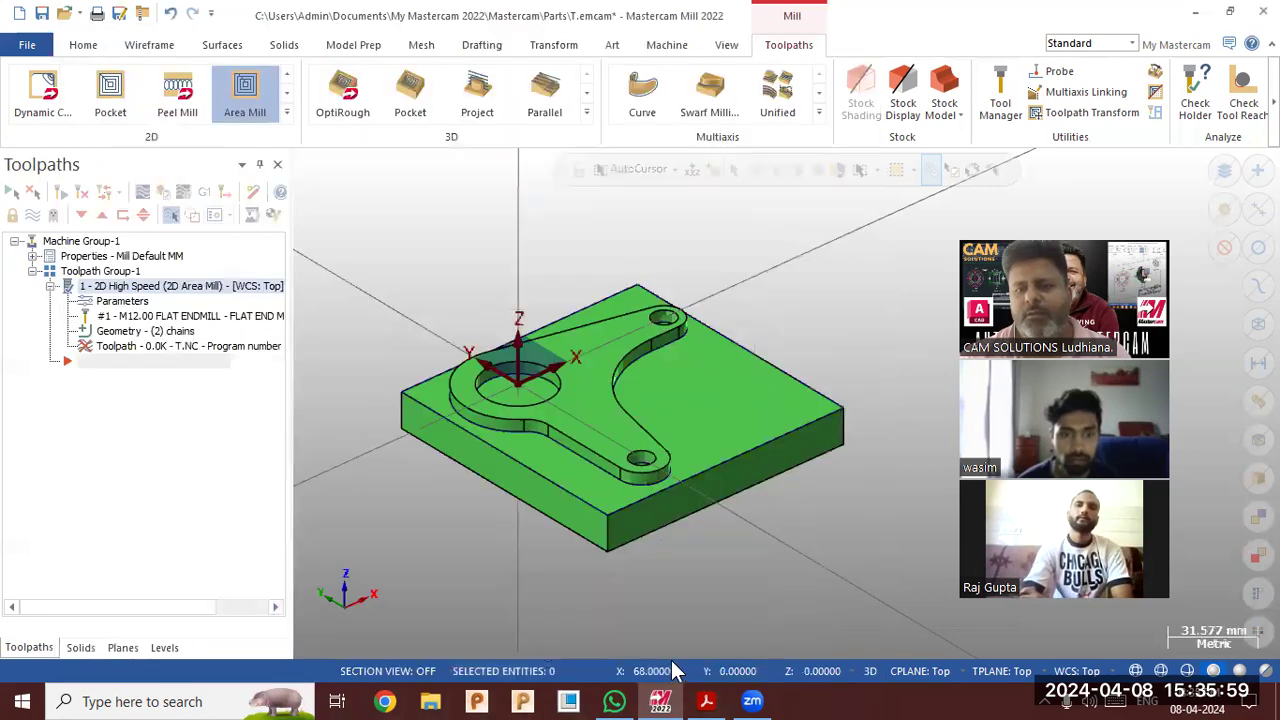
middle_drag(688, 529, 665, 482)
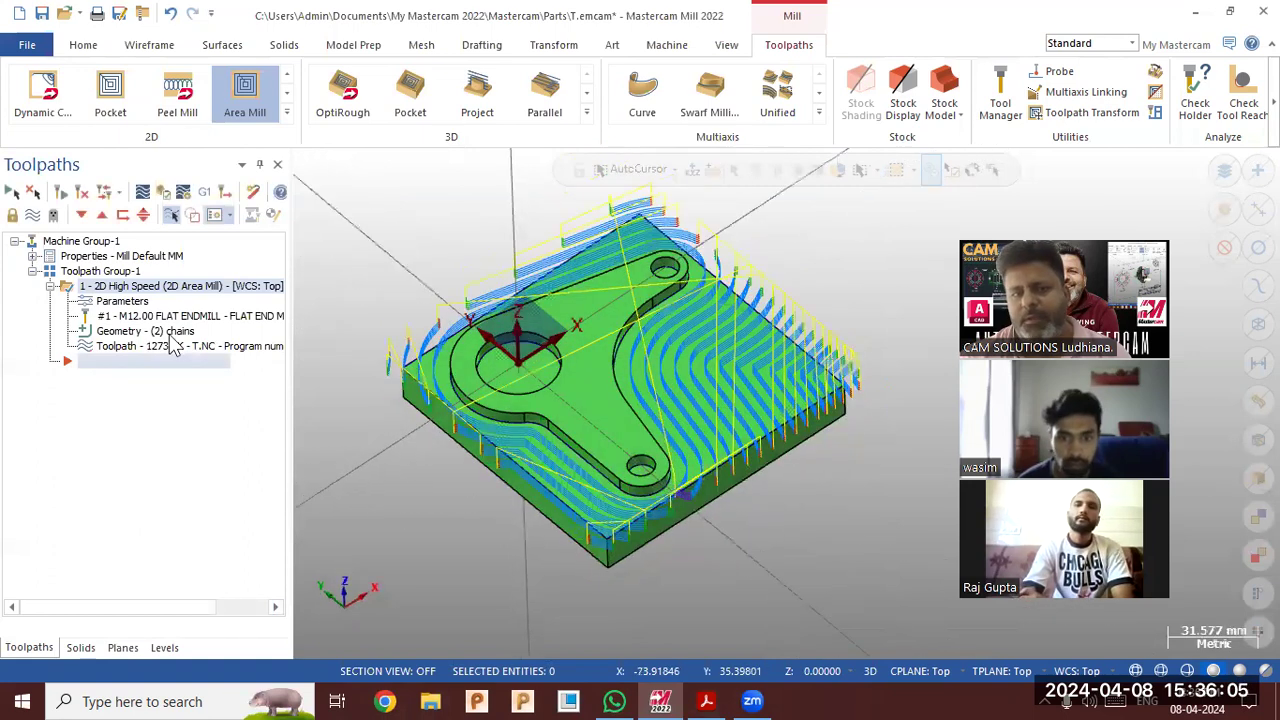
Turn off depth cuts in the Area Mill parameters, regenerate the toolpath and inspect it from the side
click(140, 301)
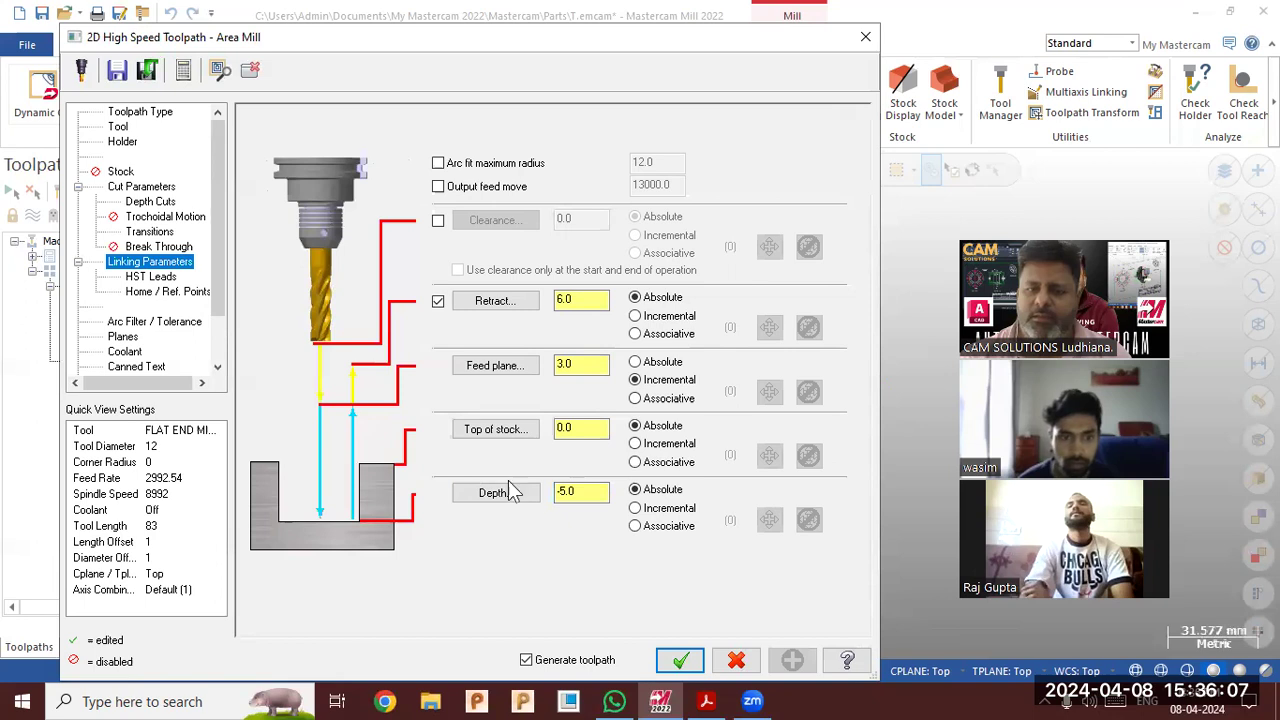
click(579, 489)
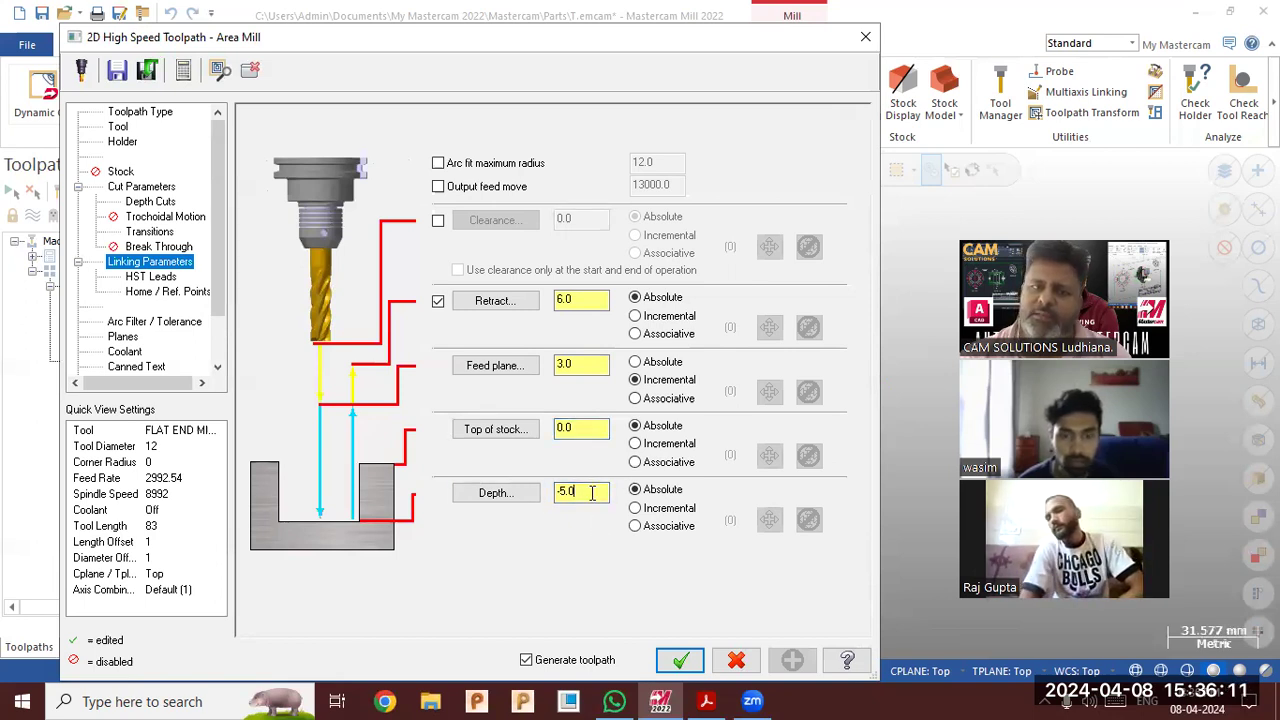
click(152, 202)
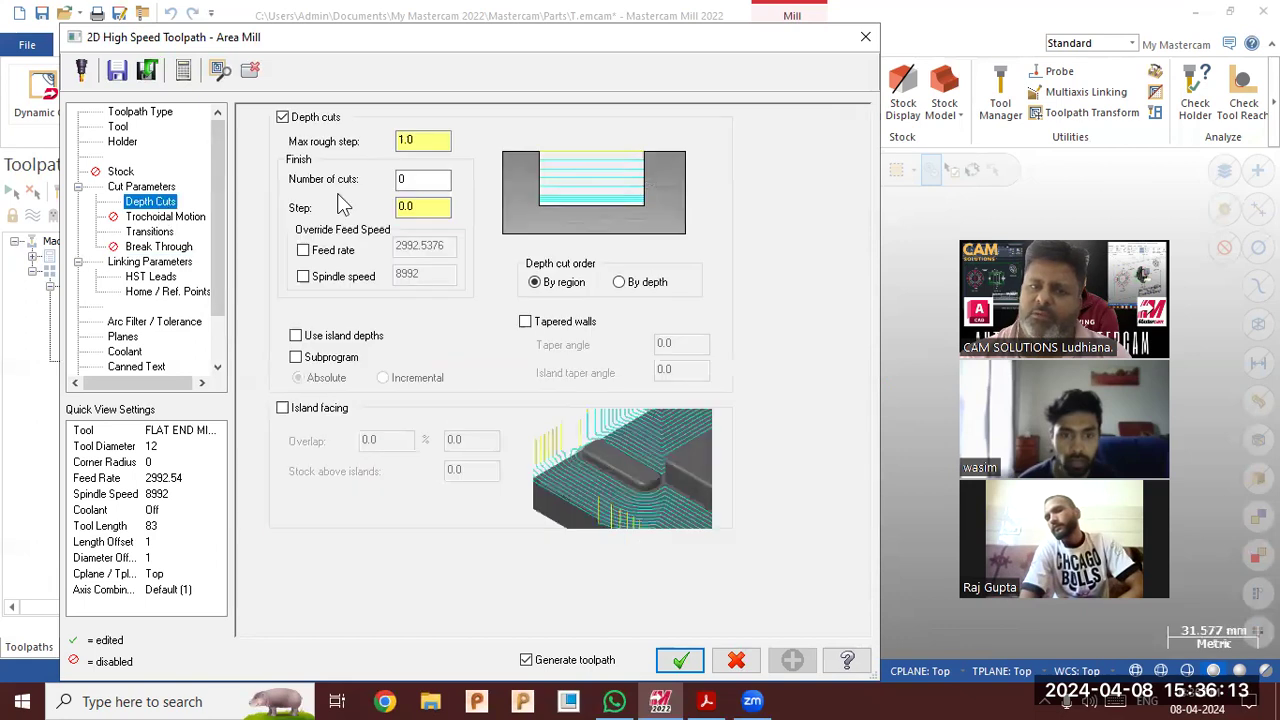
click(297, 118)
click(678, 661)
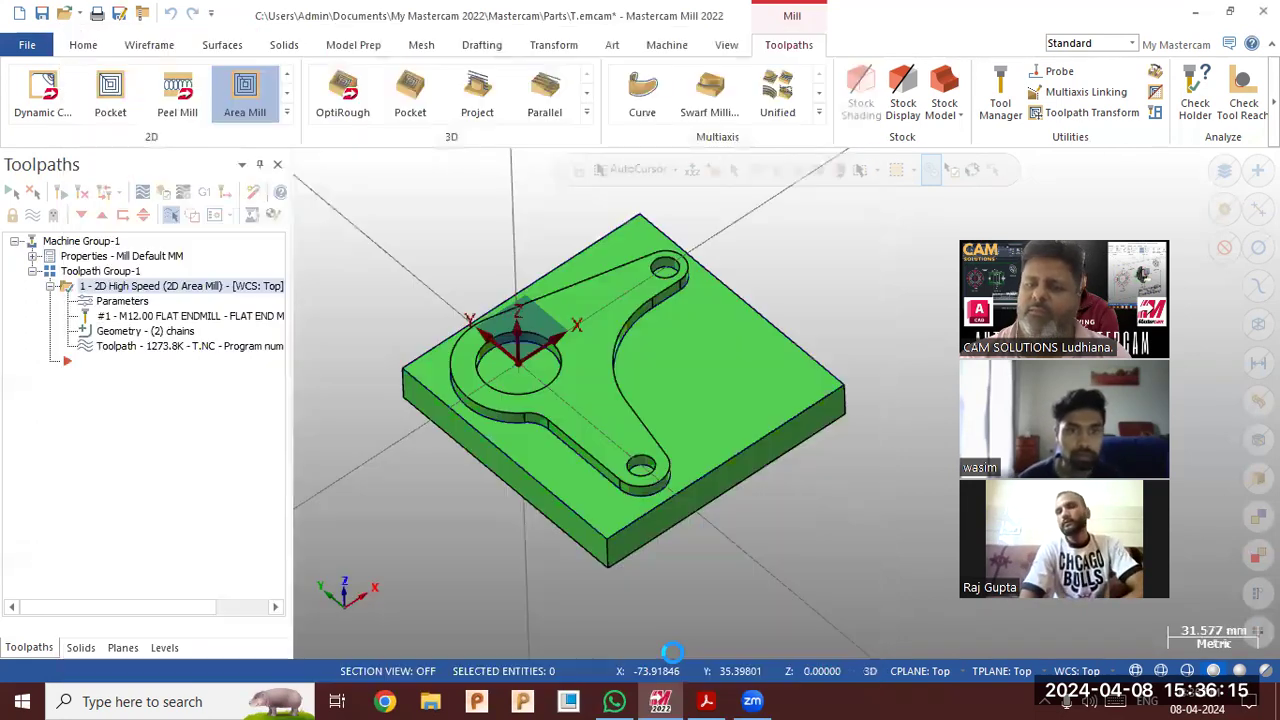
middle_drag(585, 547, 560, 497)
scroll(678, 400, up, 6)
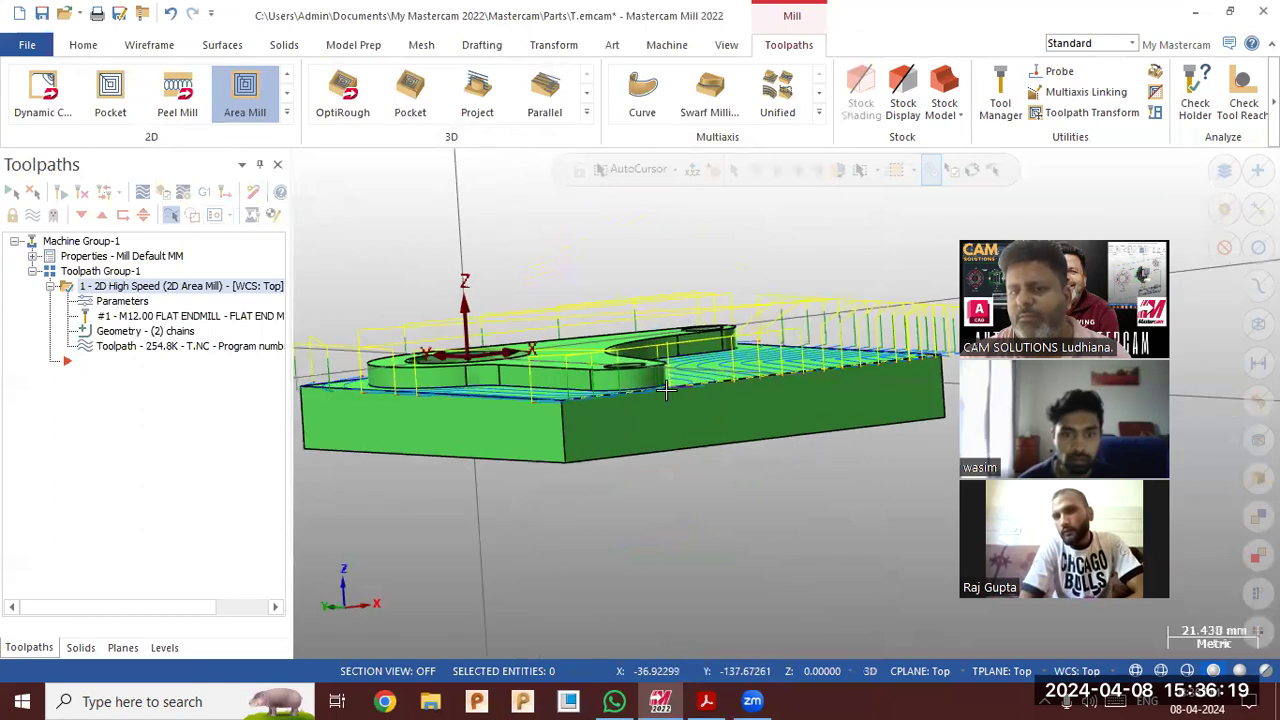
Turn depth cuts back on with a max rough step of 1.0 and regenerate the Area Mill toolpath
click(122, 301)
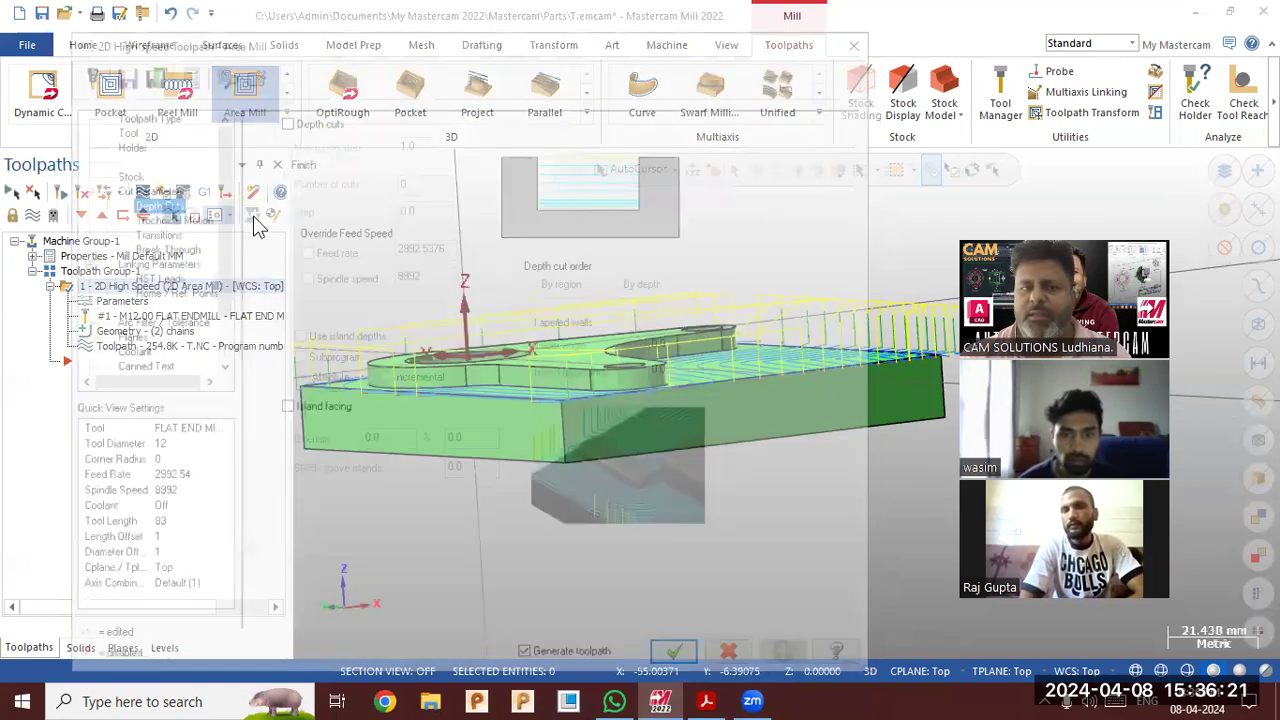
click(282, 117)
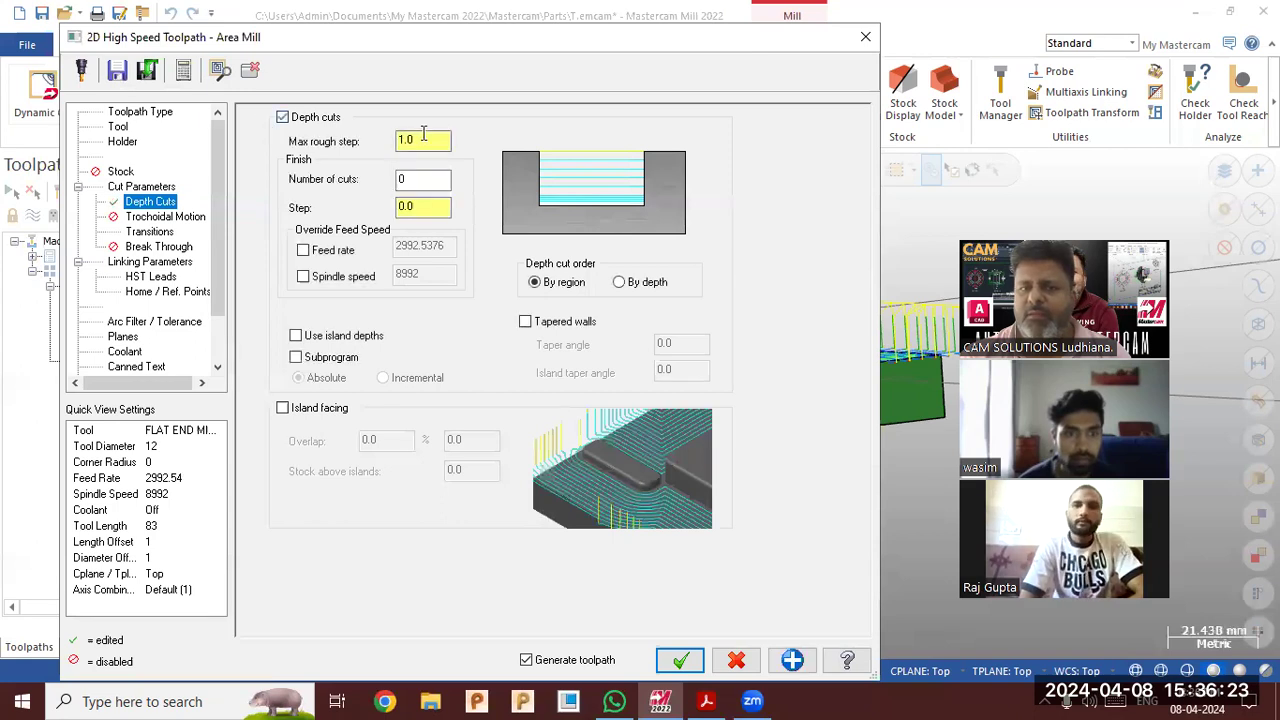
click(679, 660)
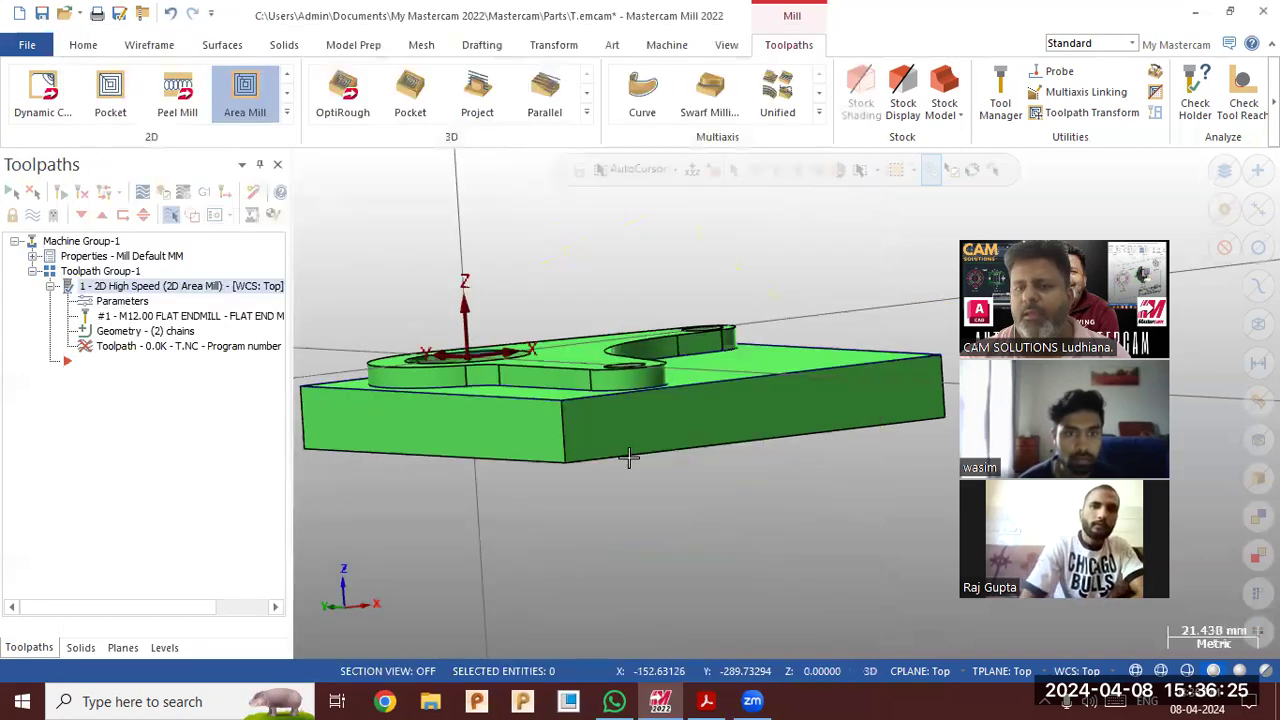
mouse_move(643, 549)
middle_down()
mouse_move(662, 540)
mouse_move(661, 468)
mouse_move(703, 483)
mouse_move(452, 437)
middle_up()
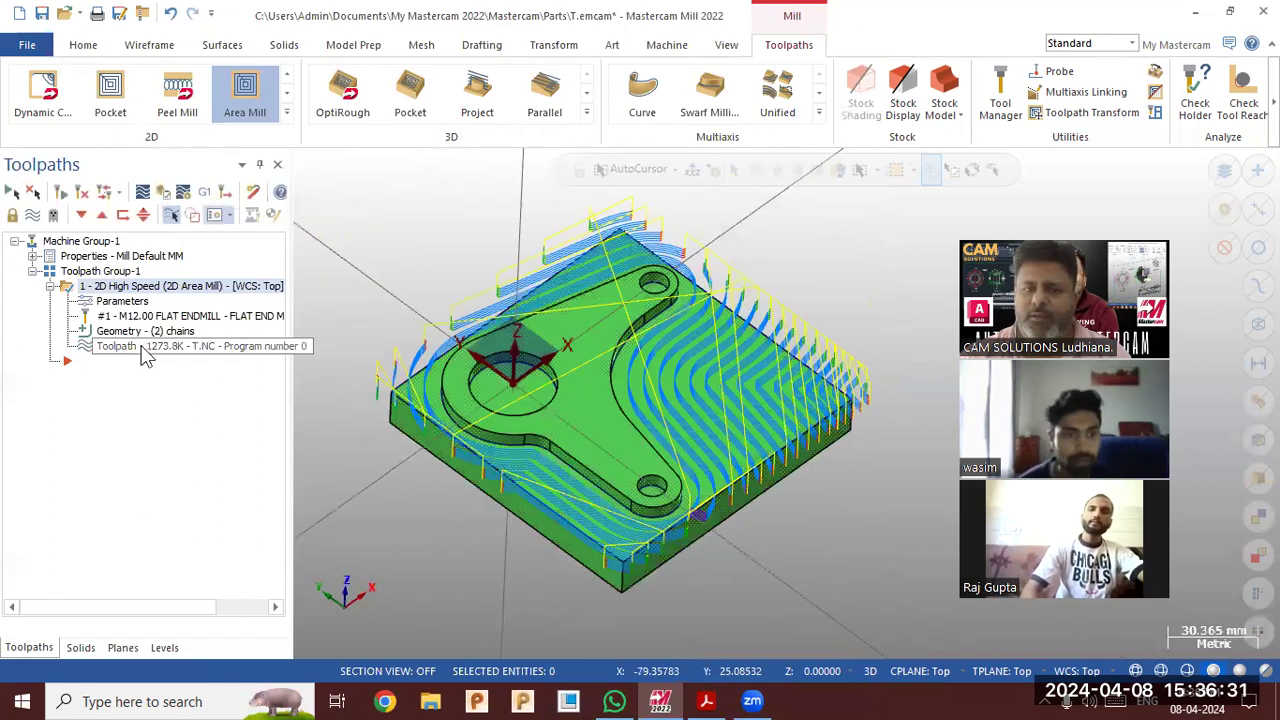
Backplot the Area Mill toolpath at an adjusted playback speed, then close the backplot
click(140, 346)
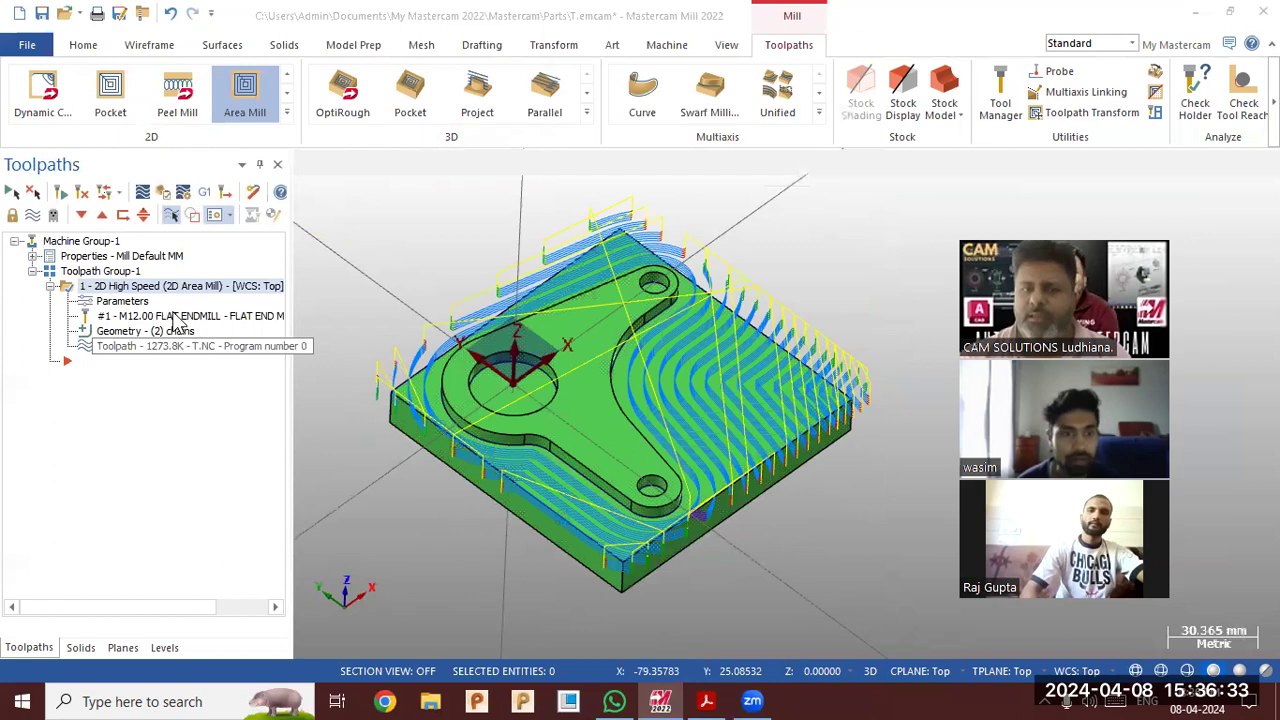
click(308, 168)
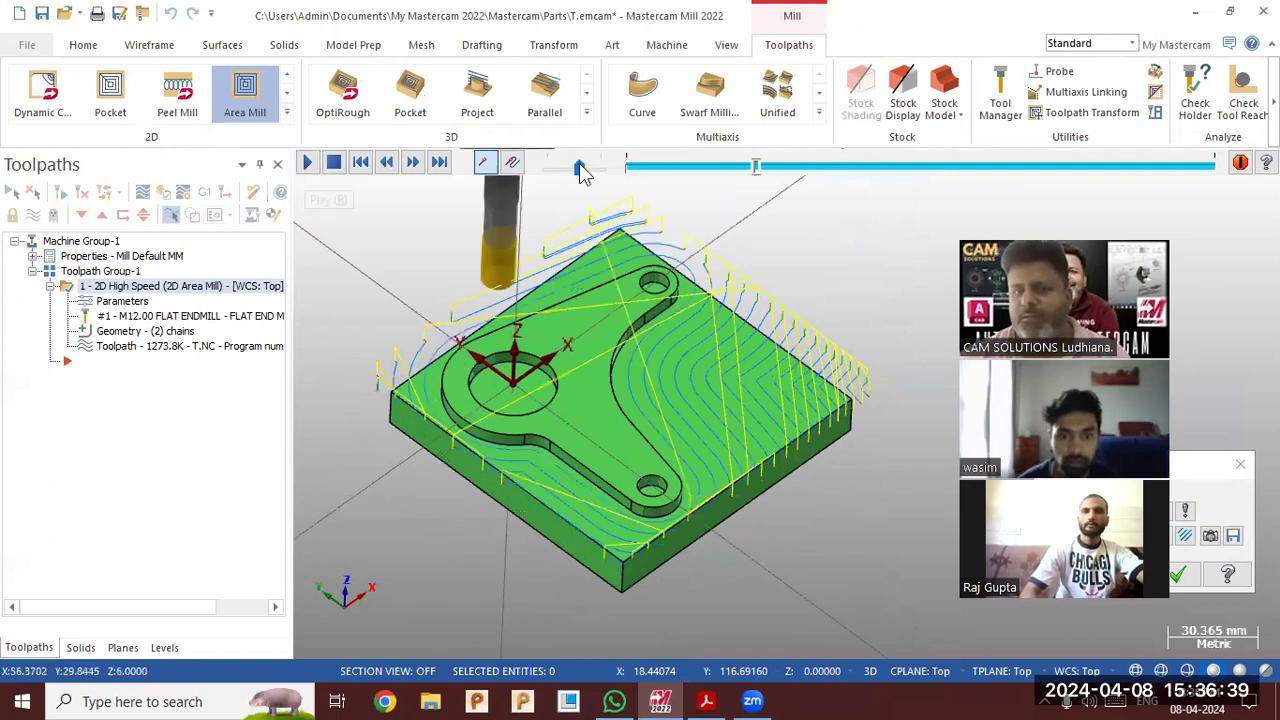
drag(563, 172, 584, 171)
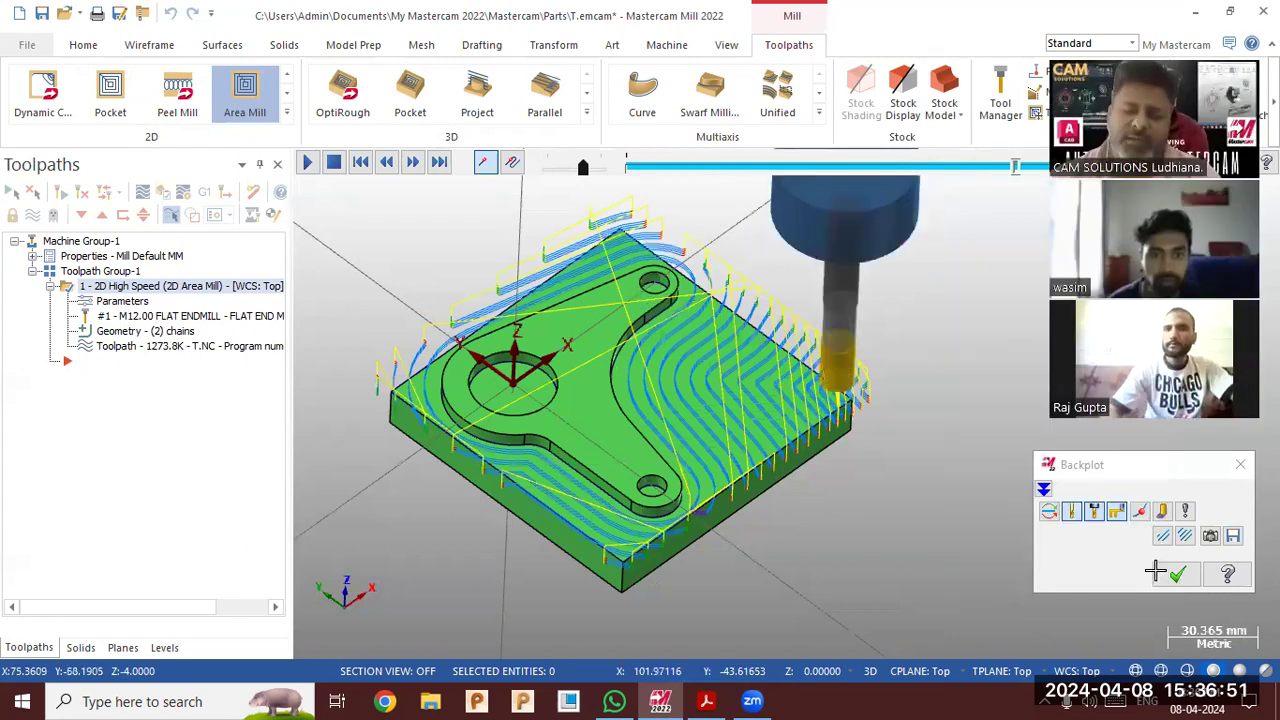
click(1158, 572)
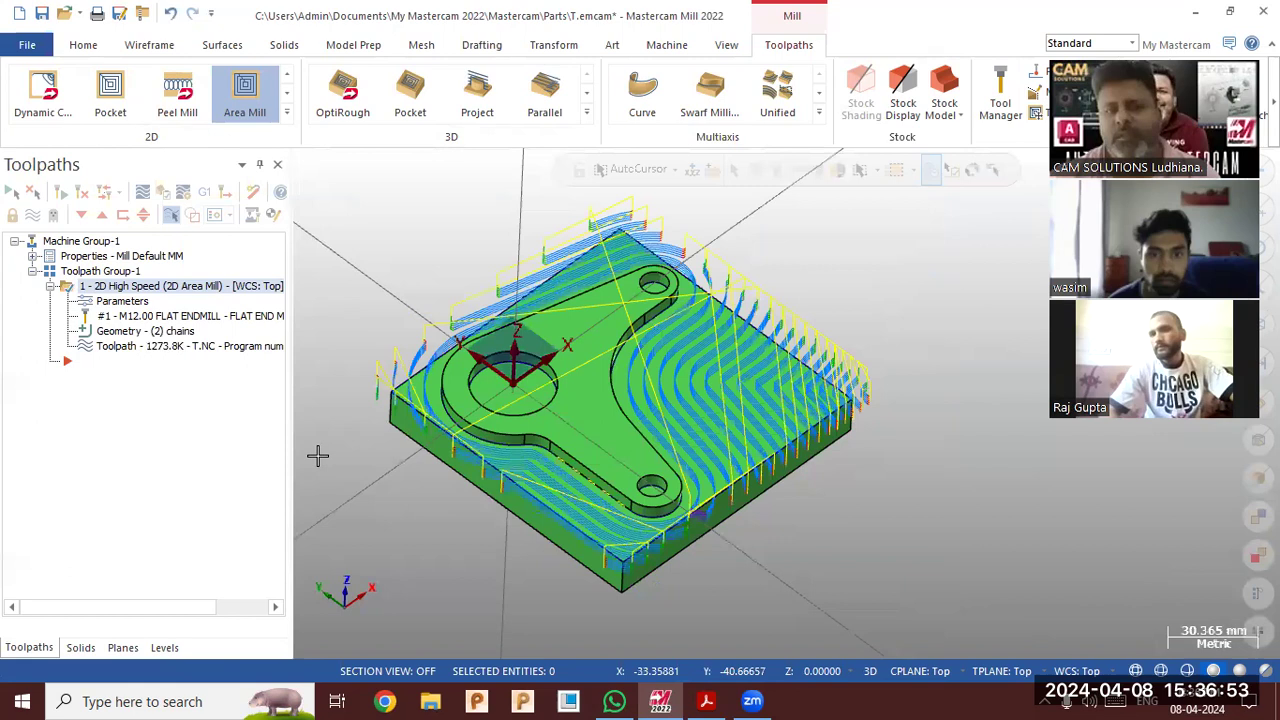
Set up rectangular stock from all entities, 110 x 110 x 20 mm, for the machine group
click(34, 256)
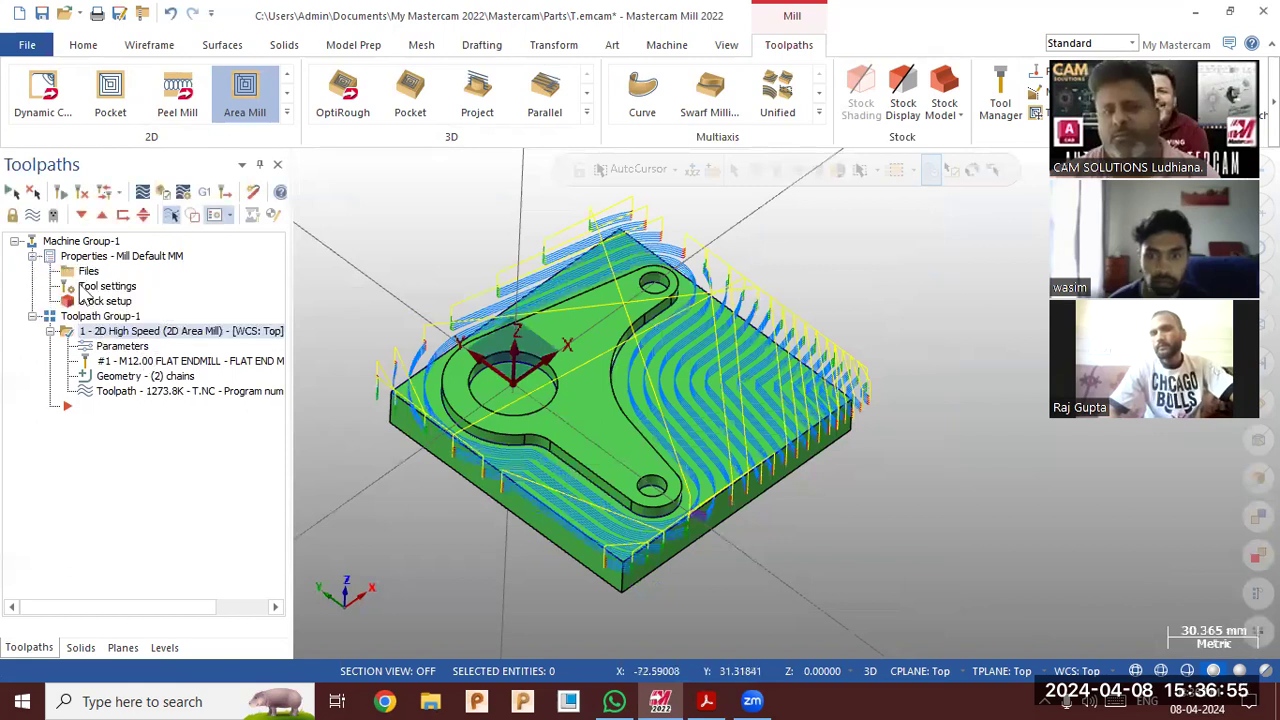
click(103, 303)
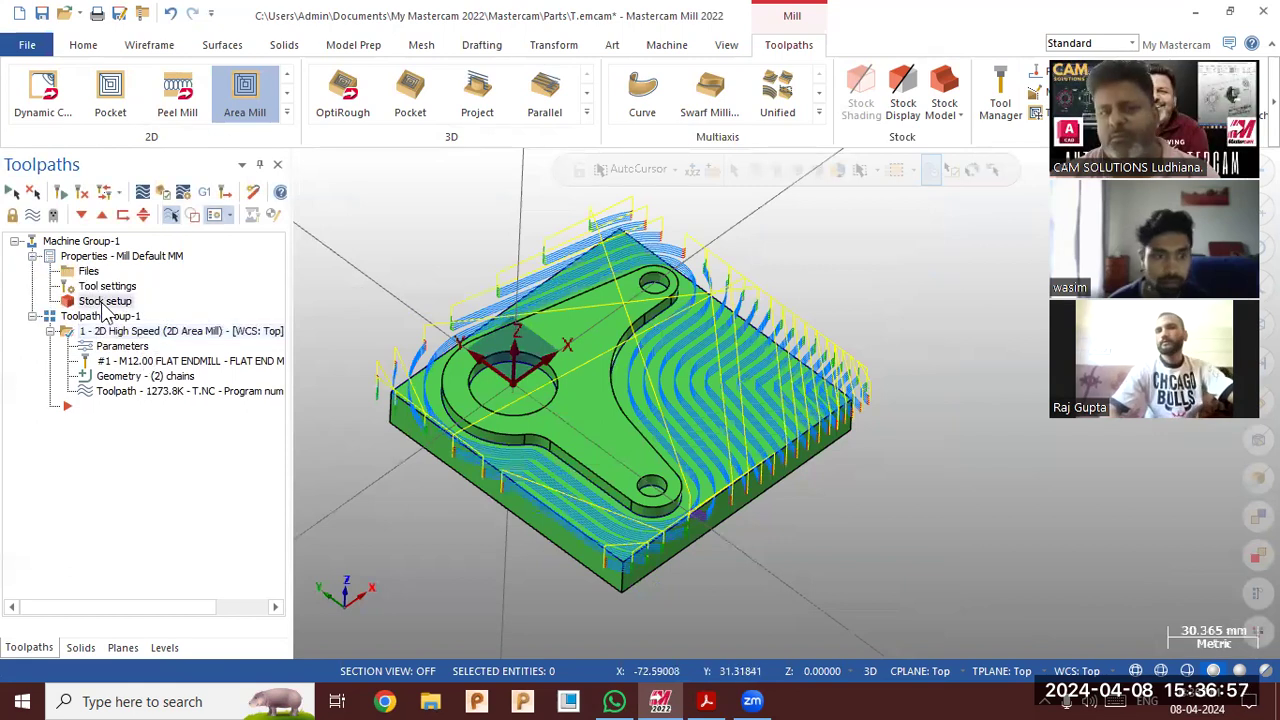
click(446, 576)
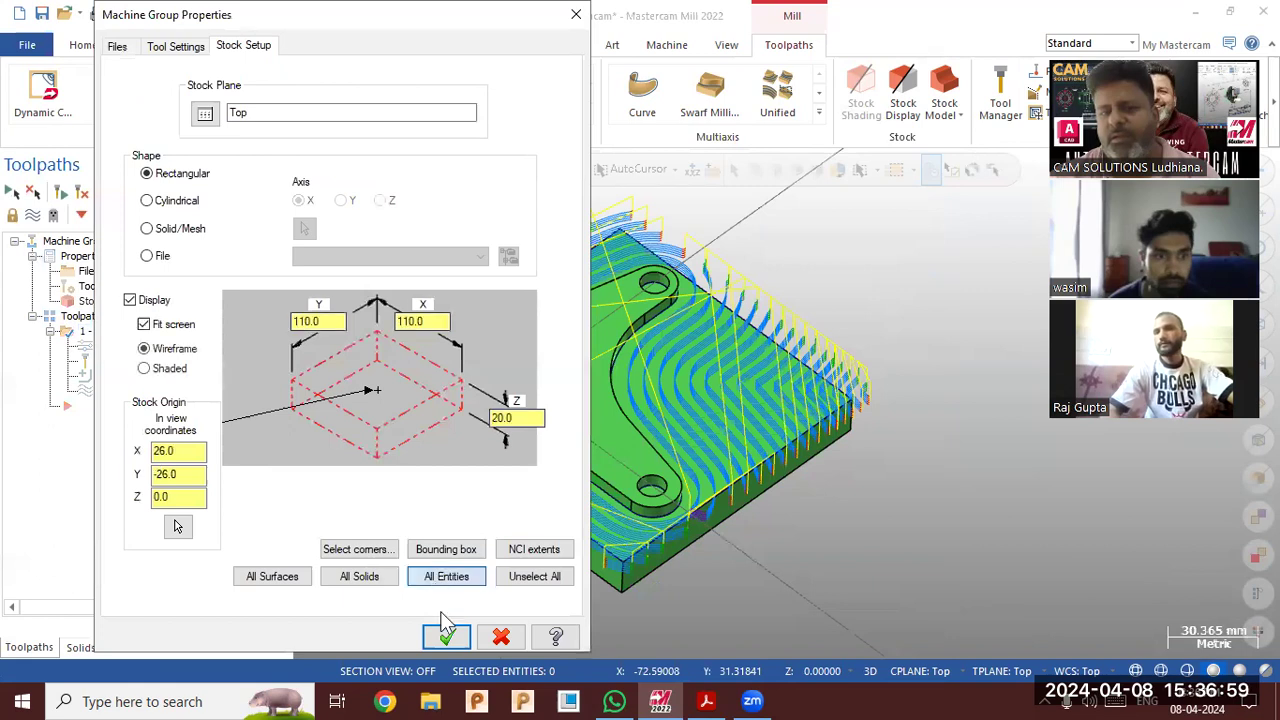
click(429, 320)
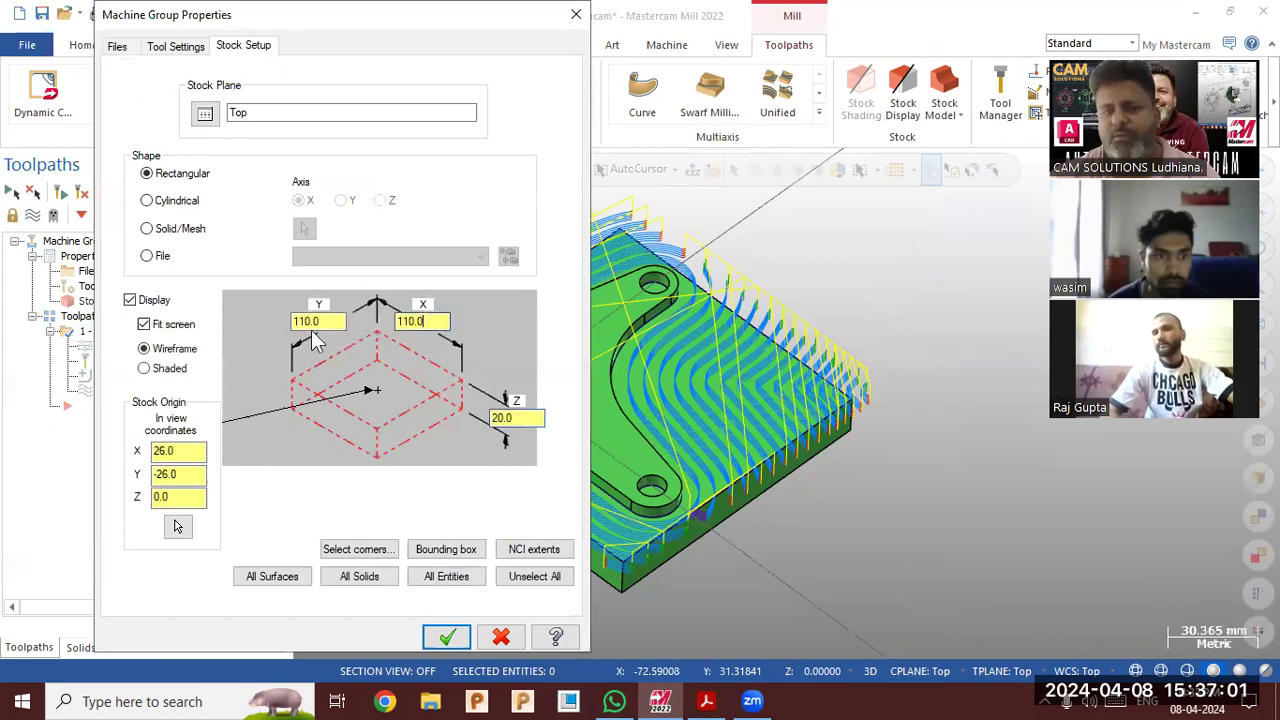
click(446, 637)
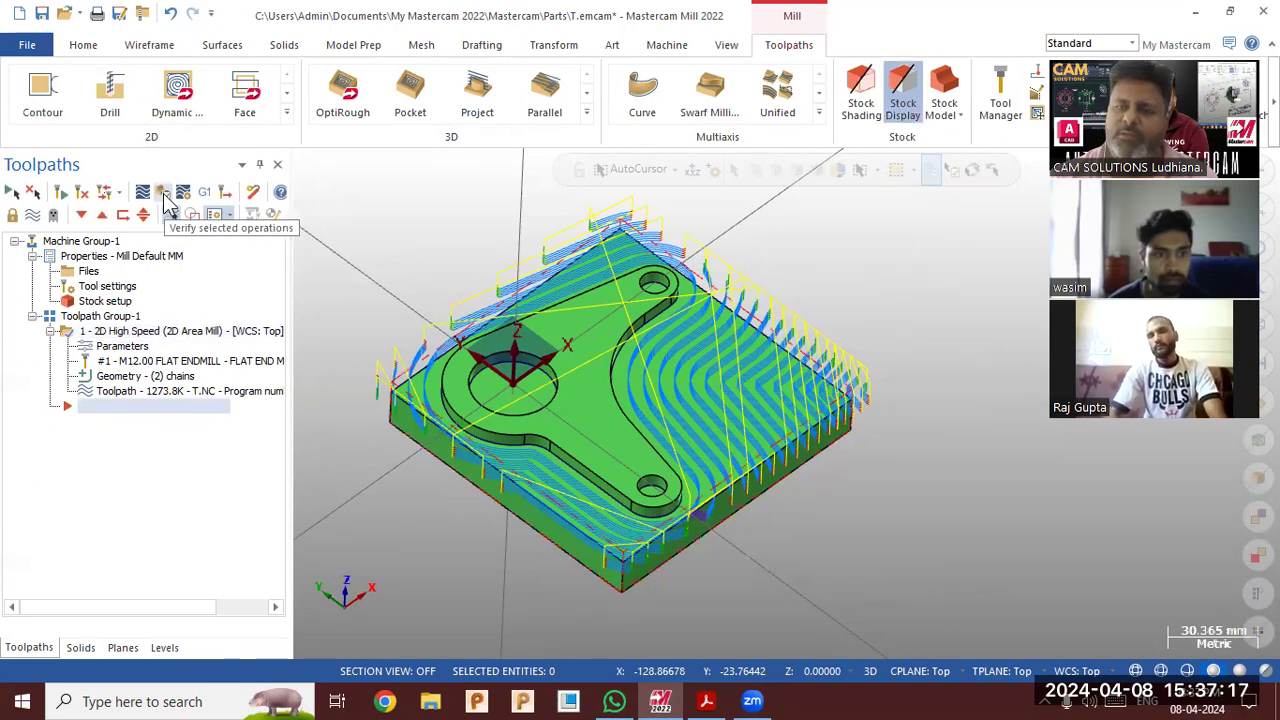
Open the Area Mill operation in Verify and examine its total time and rapid time
click(164, 196)
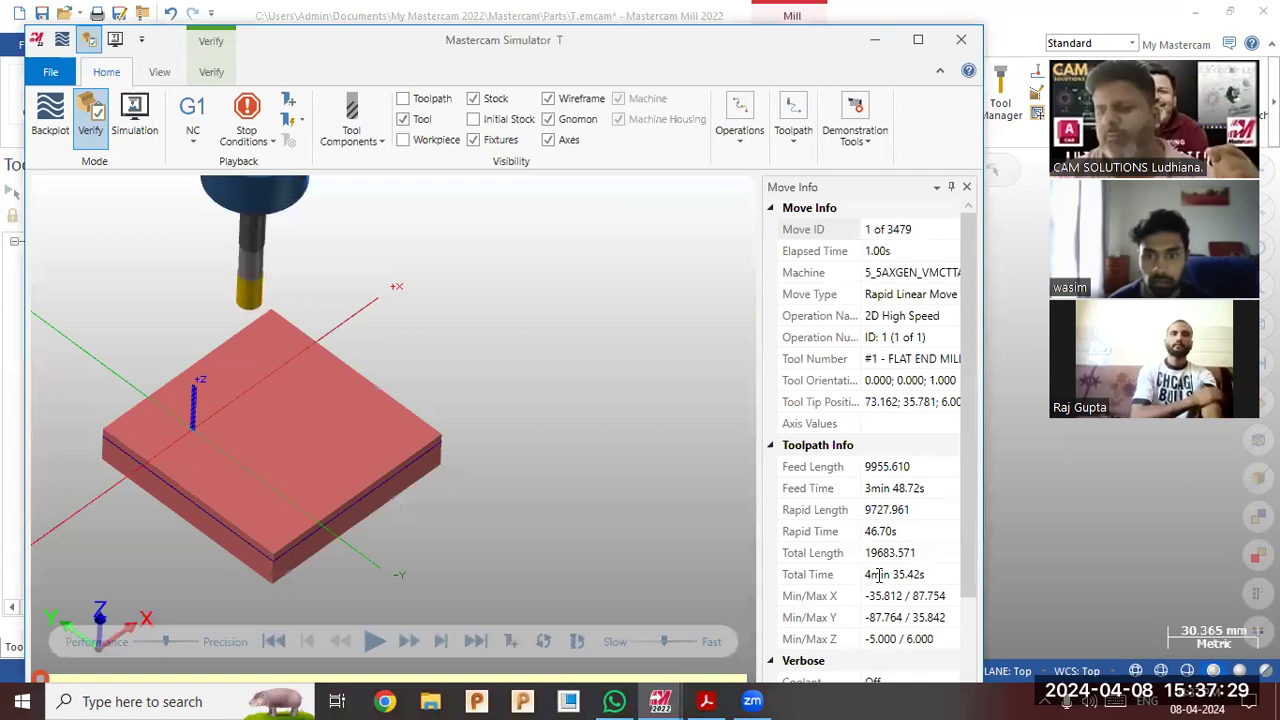
click(858, 580)
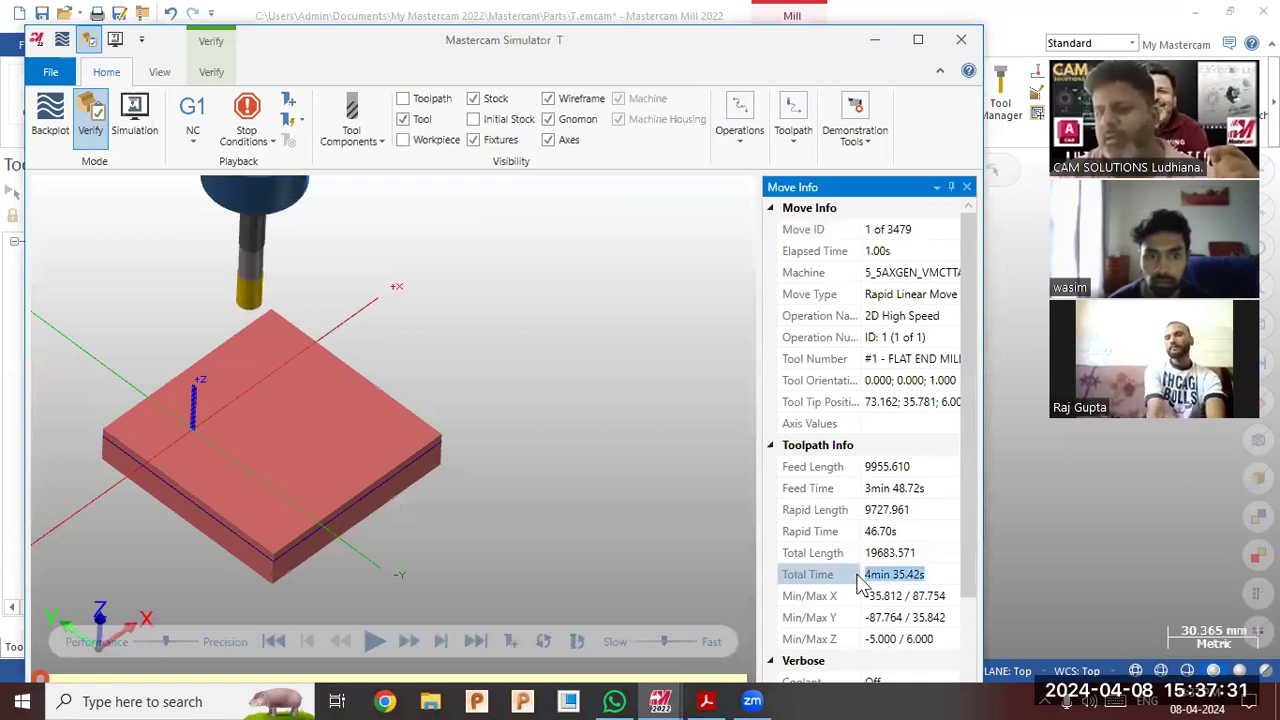
click(903, 532)
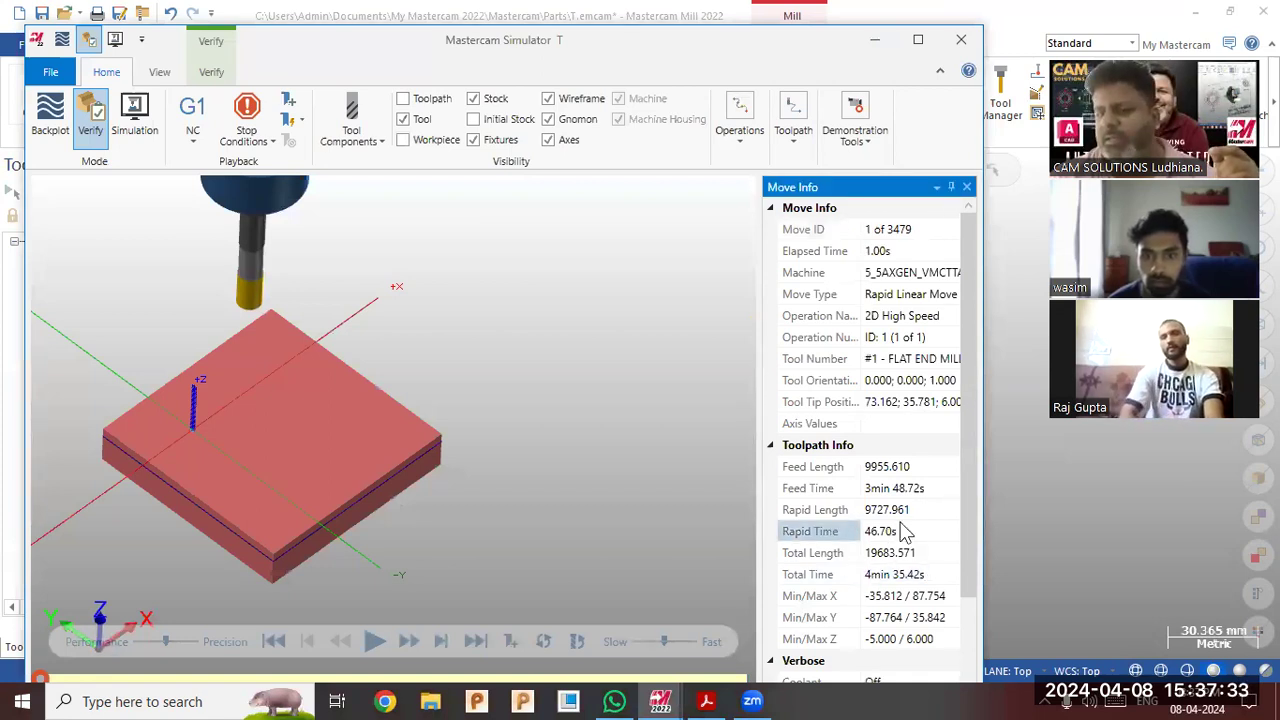
click(870, 531)
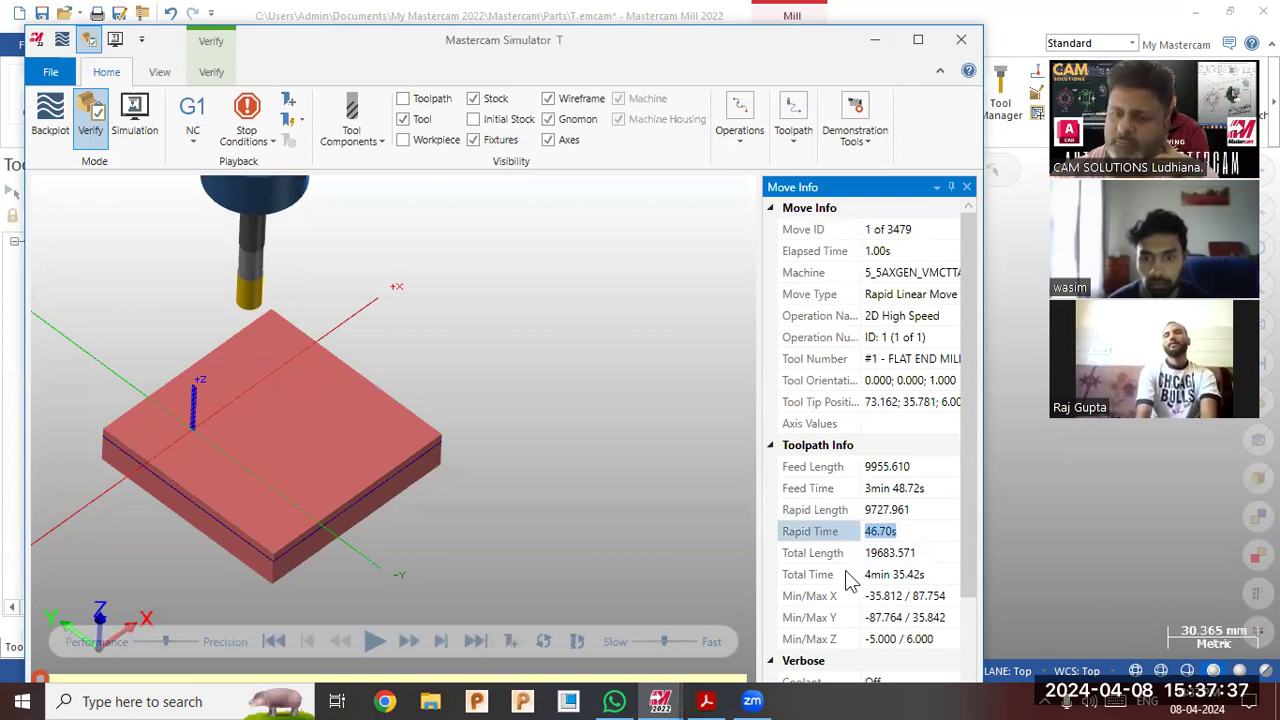
Run the Verify simulation of the Area Mill cut, inspect the machined stock, and close the simulator
click(374, 641)
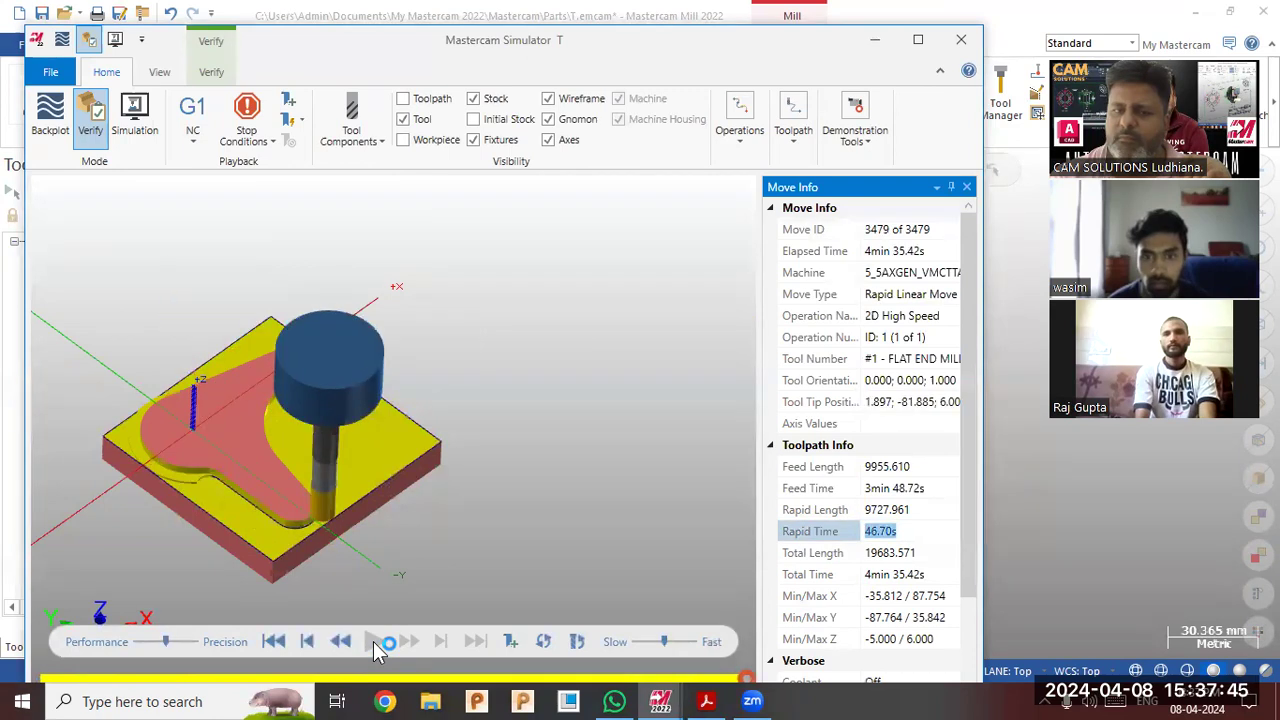
middle_drag(231, 534, 276, 478)
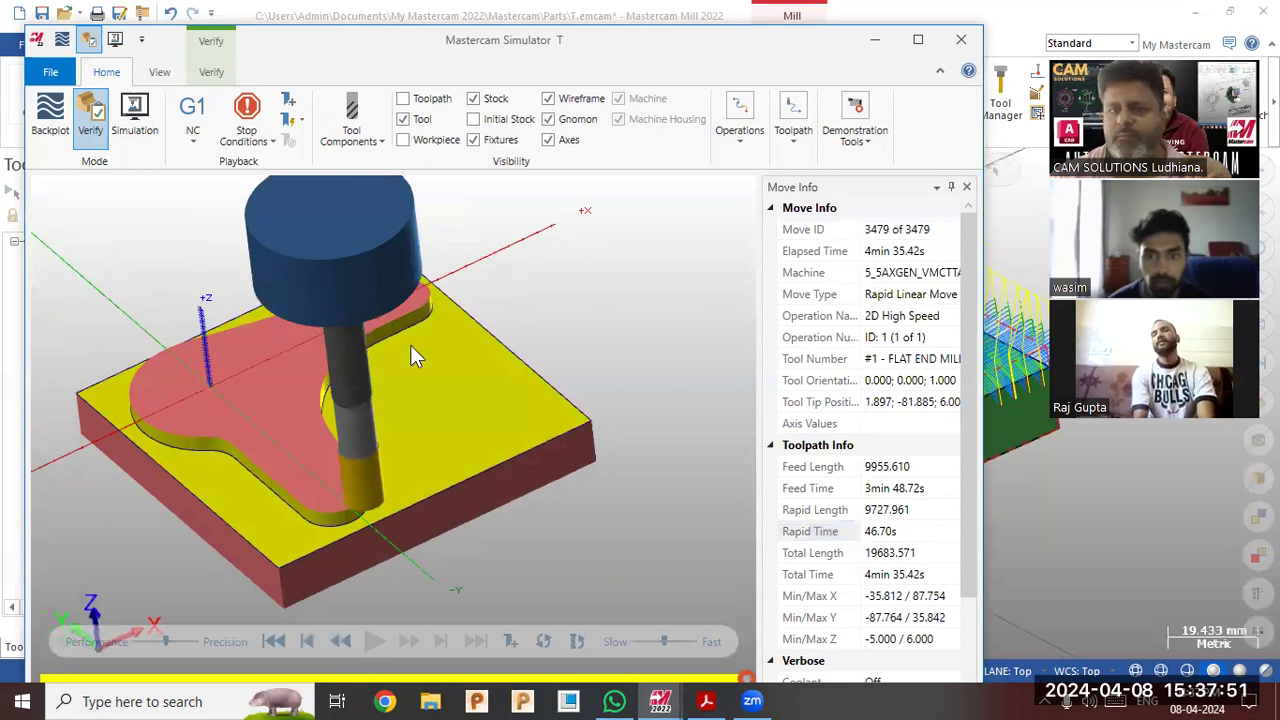
middle_drag(521, 289, 588, 276)
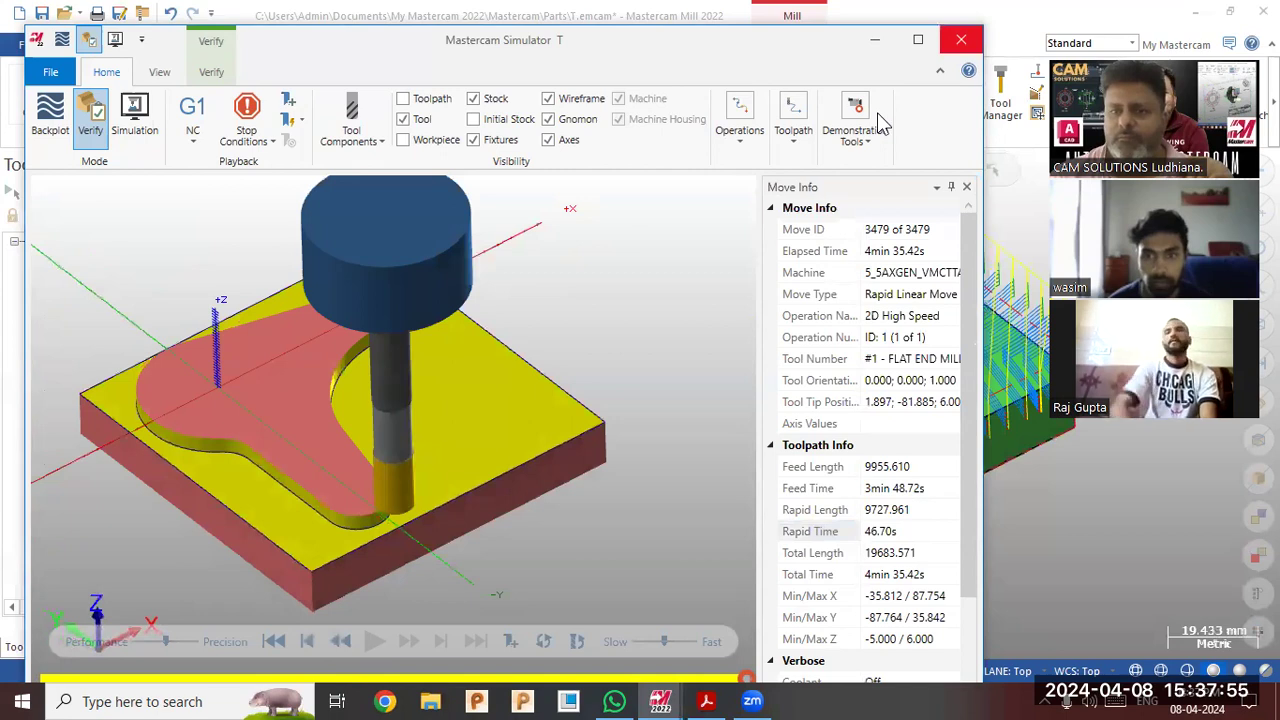
click(961, 40)
Change the Area Mill transition entry method to Entry helix with radius 11.4 and inspect the toolpath
scroll(508, 430, down, 2)
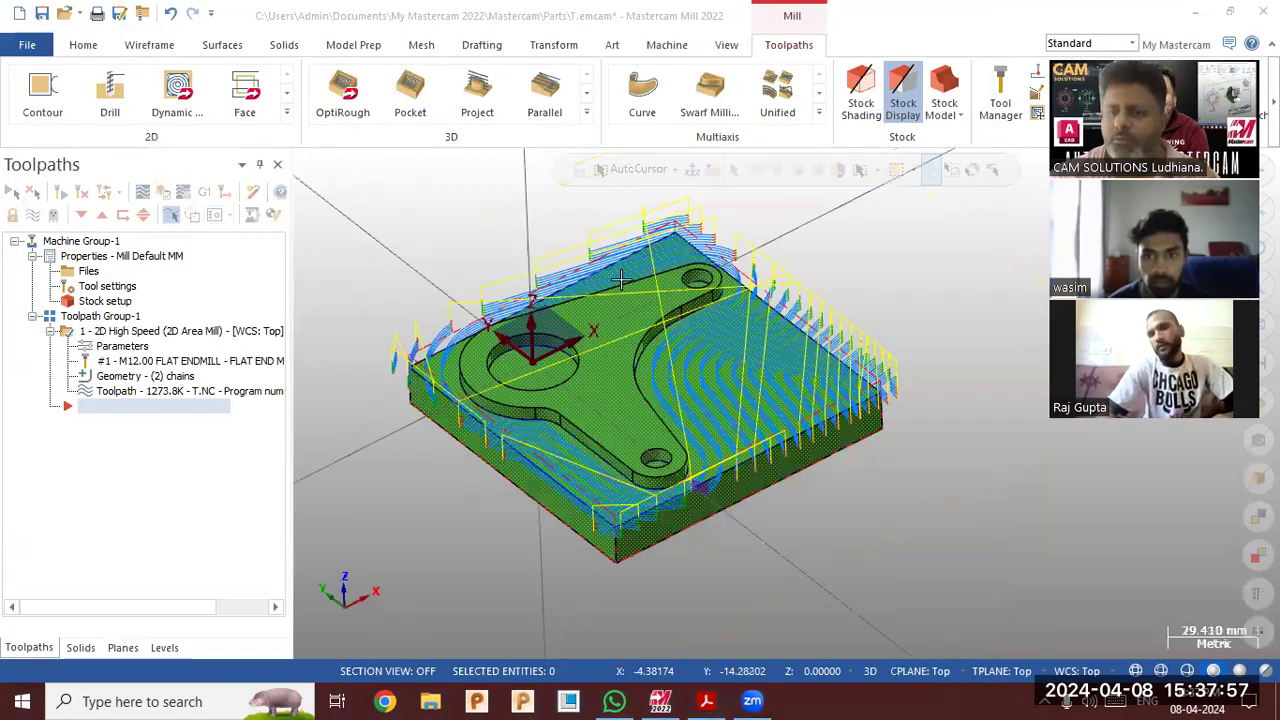
scroll(639, 272, up, 1)
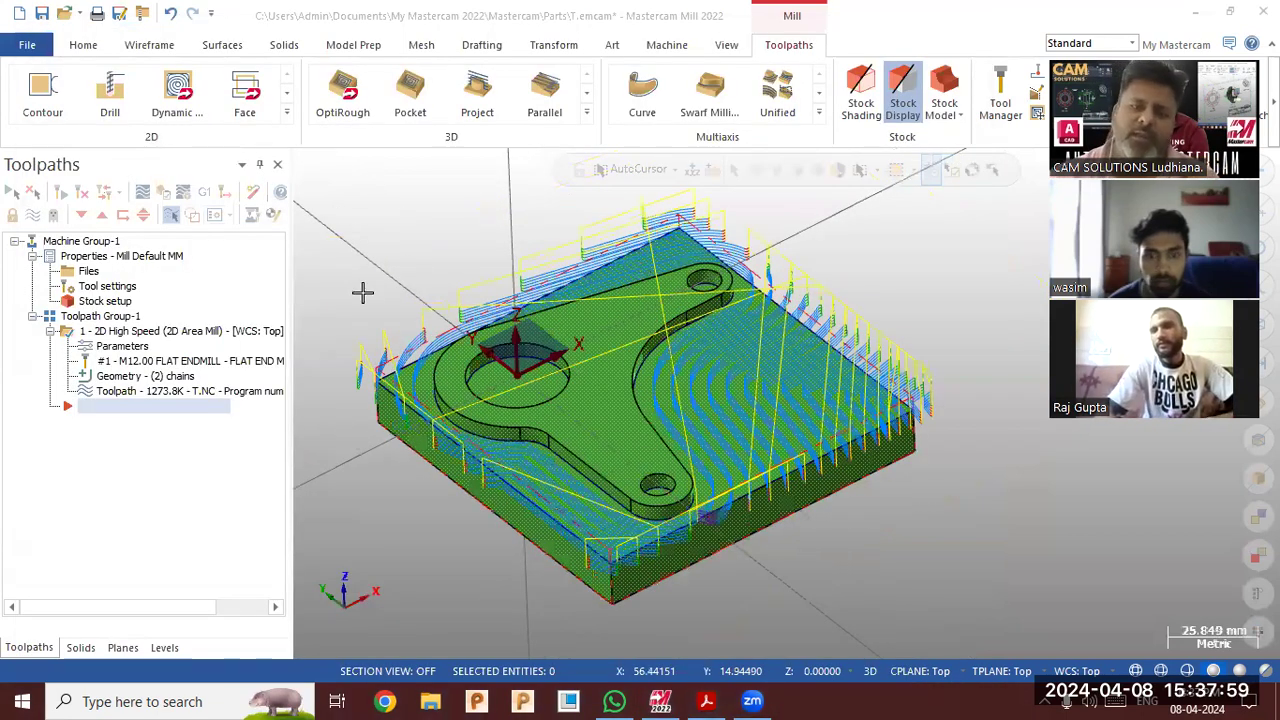
click(121, 347)
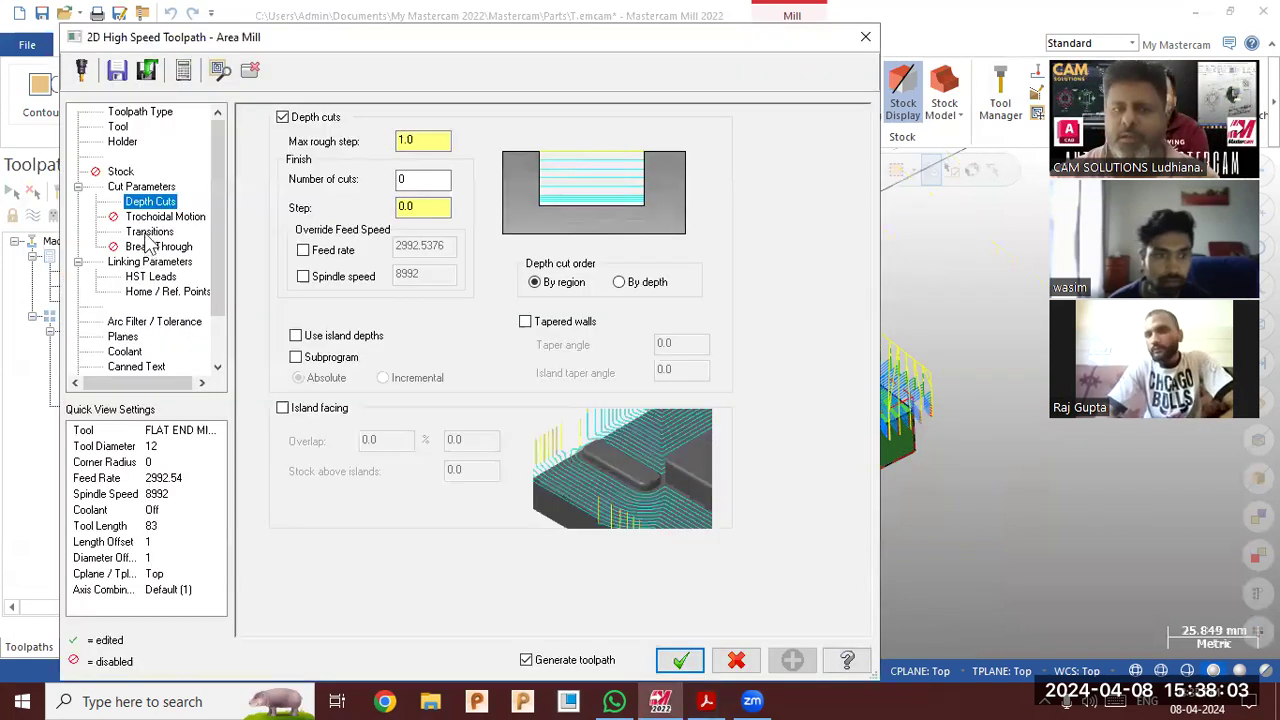
click(148, 232)
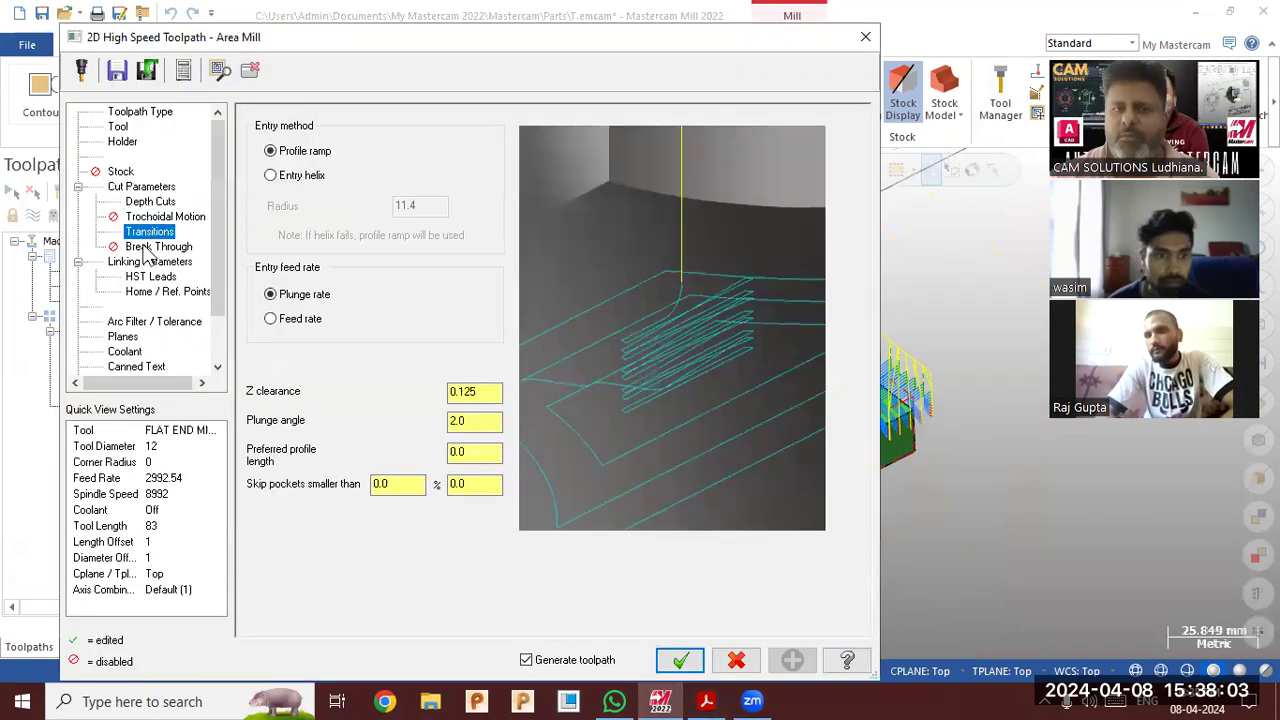
click(296, 178)
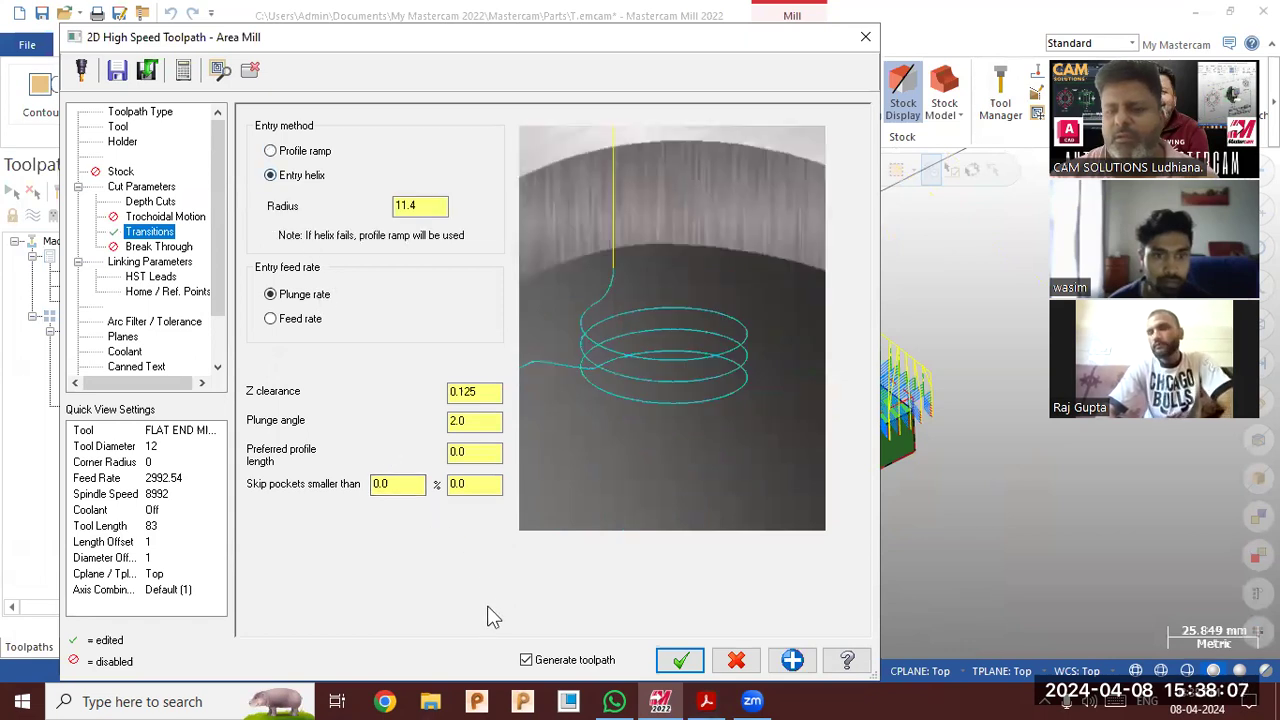
click(680, 660)
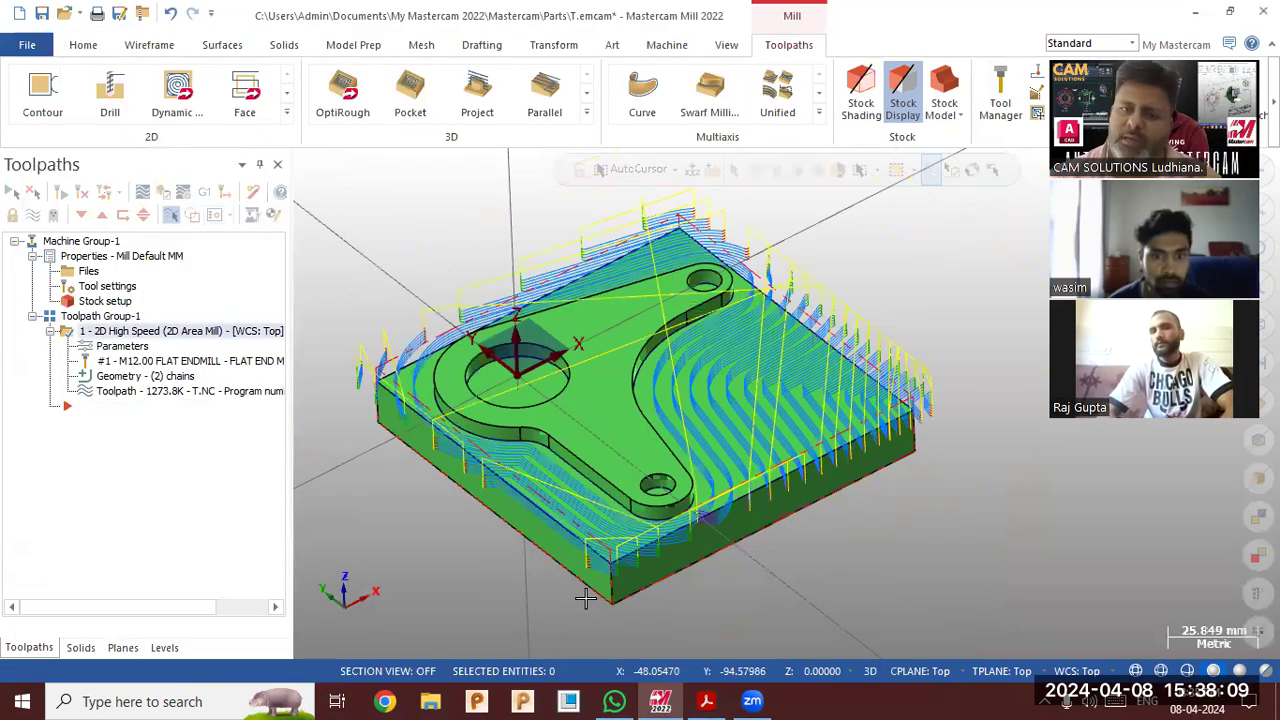
scroll(560, 430, up, 5)
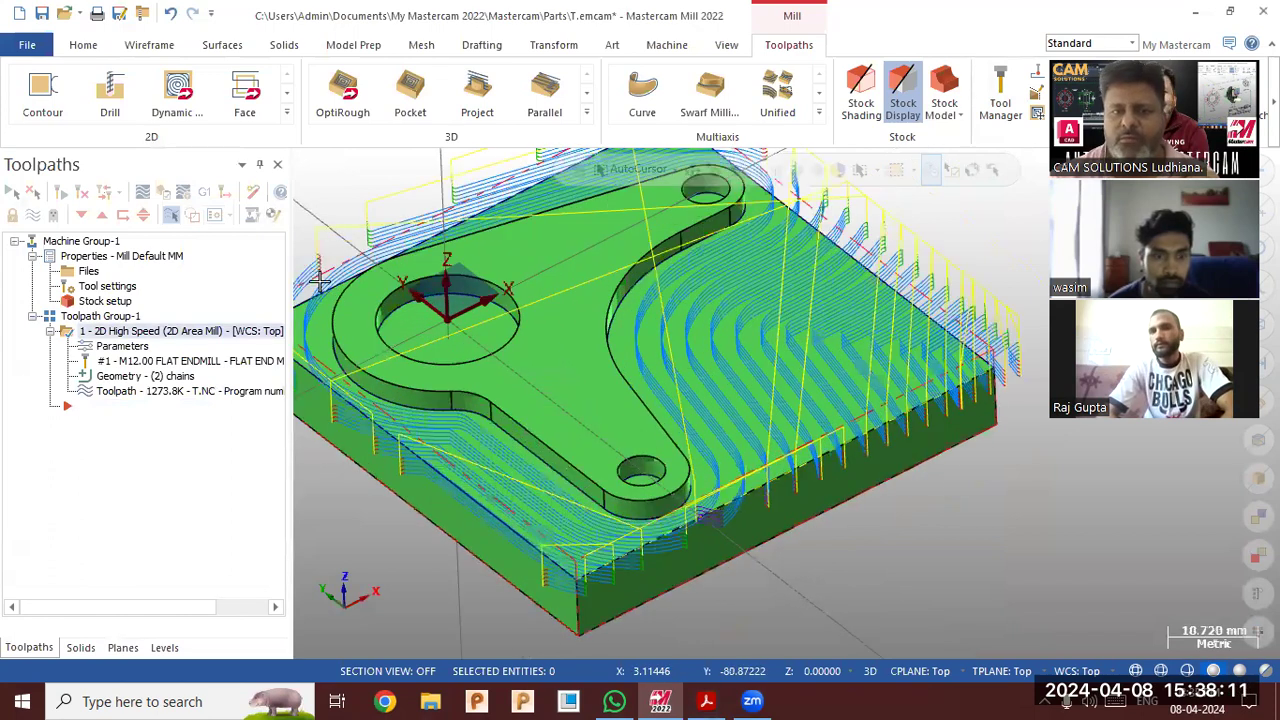
scroll(380, 194, up, 8)
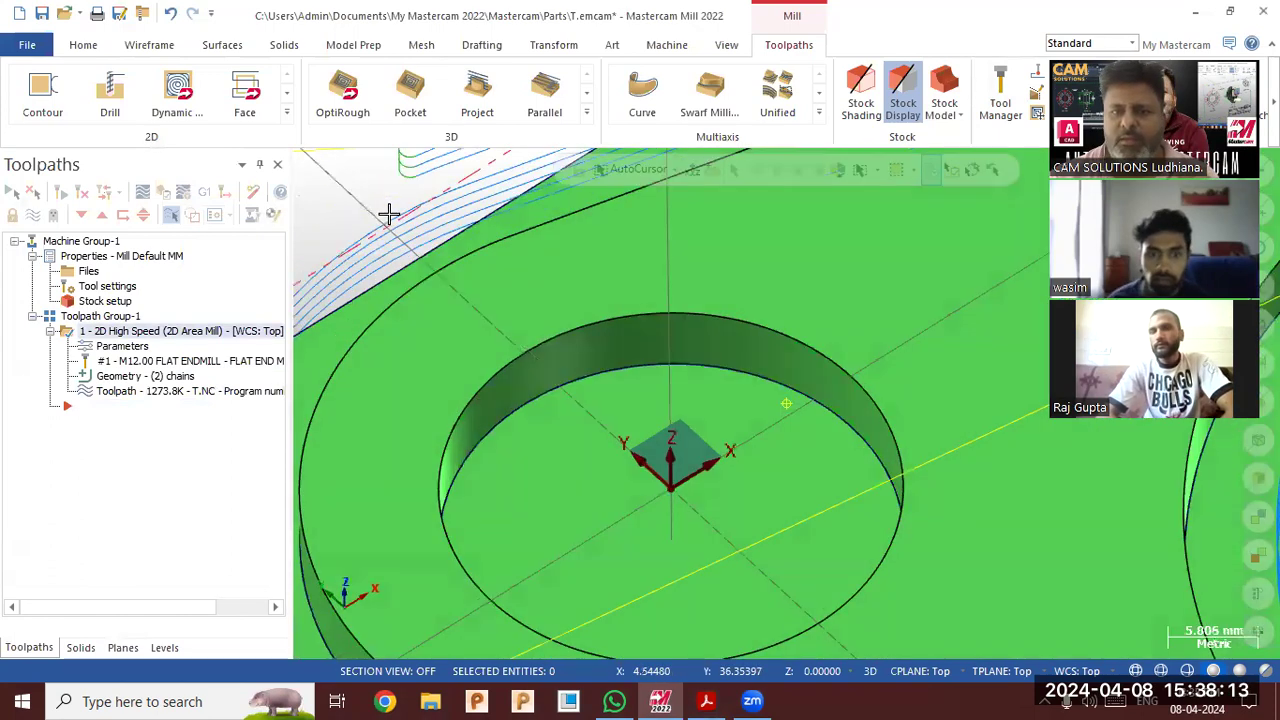
Delete the existing 2D Area Mill operation from Toolpath Group-1
scroll(386, 194, down, 5)
scroll(452, 210, up, 3)
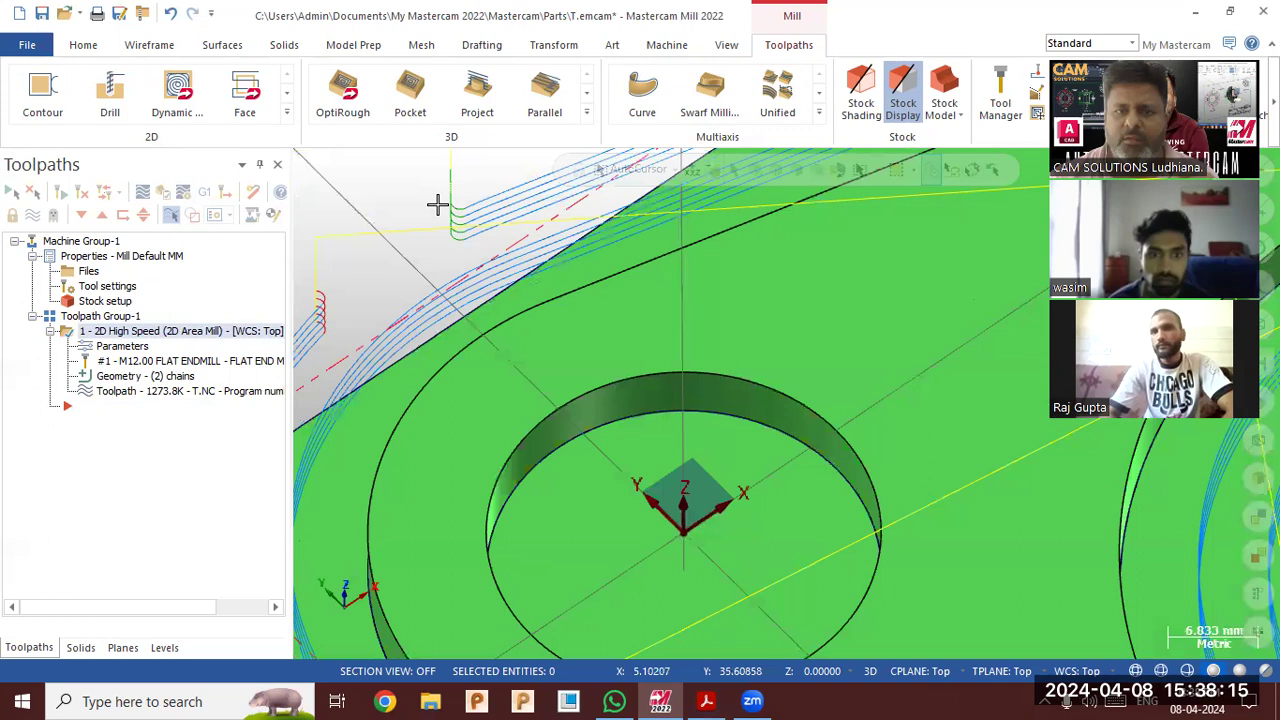
scroll(457, 251, down, 5)
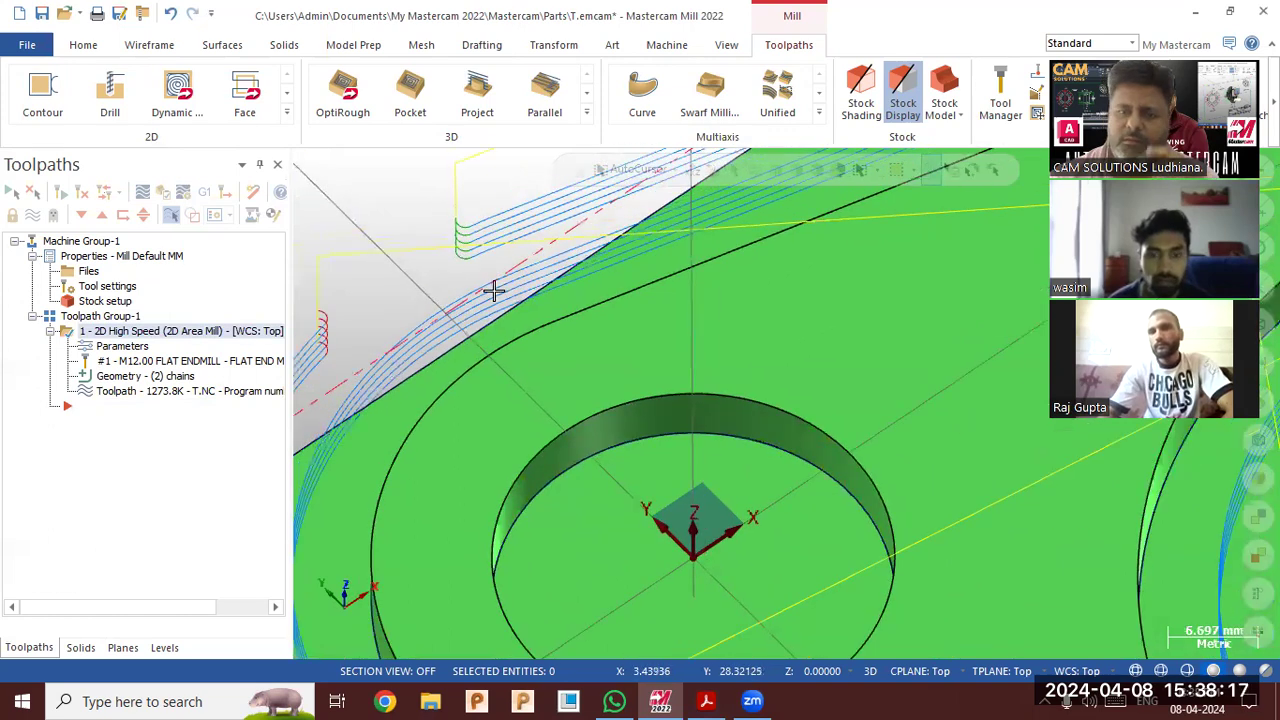
scroll(484, 308, down, 2)
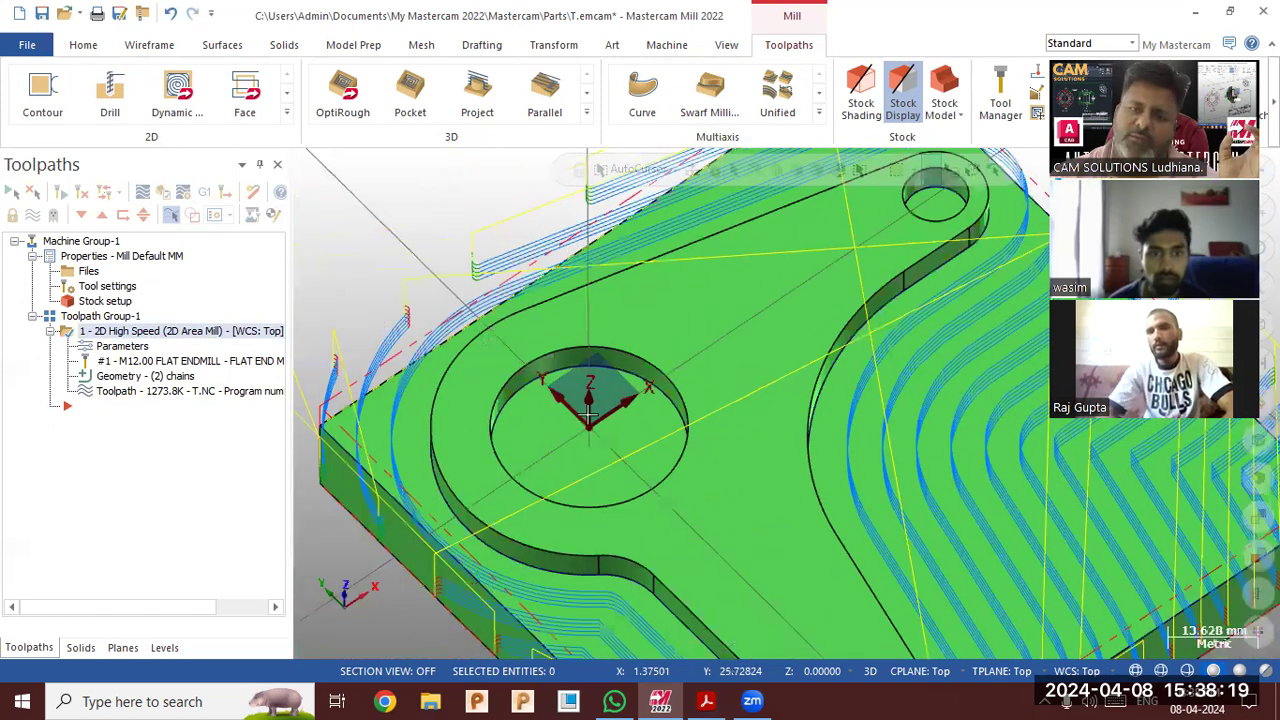
scroll(588, 415, down, 5)
middle_drag(584, 410, 583, 364)
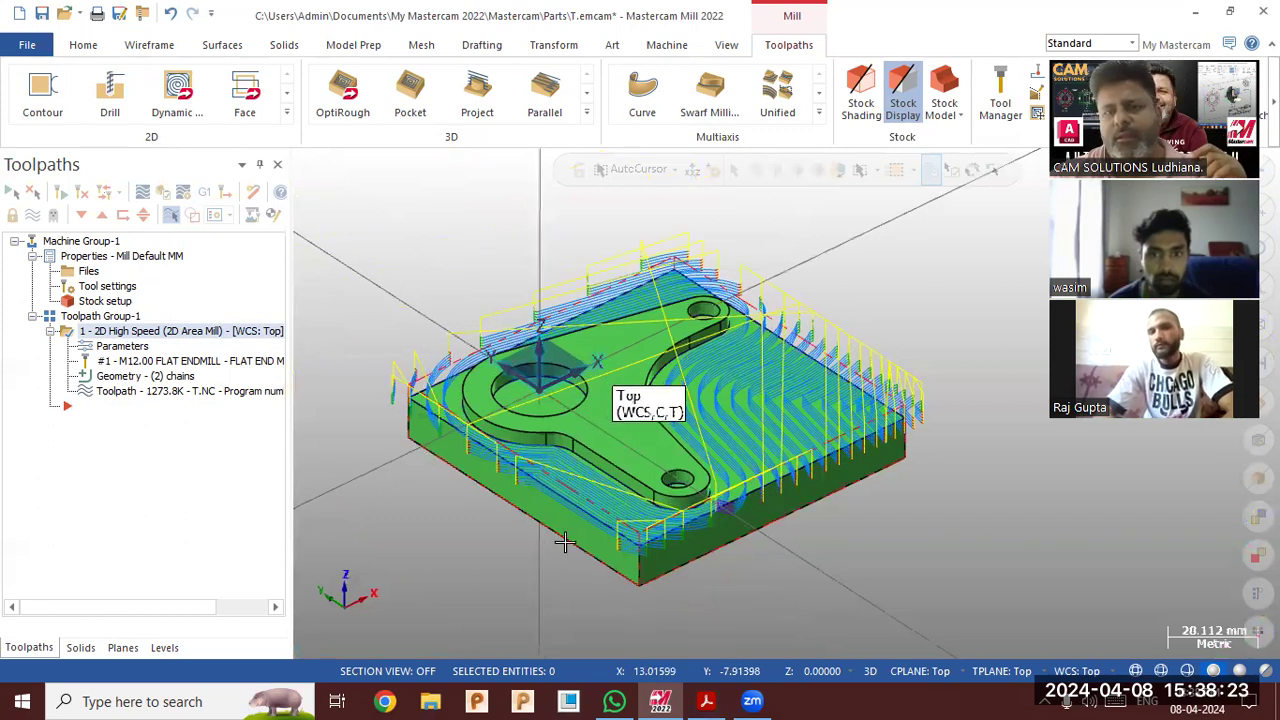
right_click(122, 345)
click(200, 376)
click(702, 414)
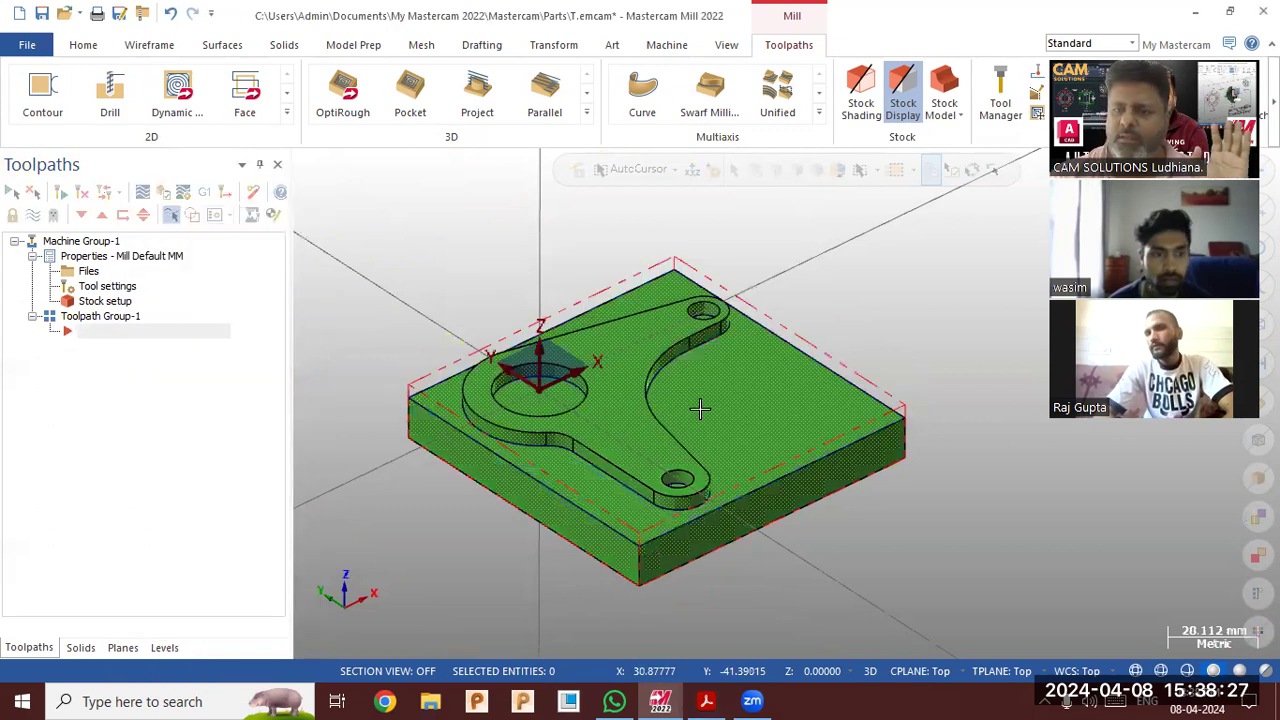
Start a new Area Mill toolpath with the block's outer top edge as machining region and preview the chains
click(286, 112)
click(252, 183)
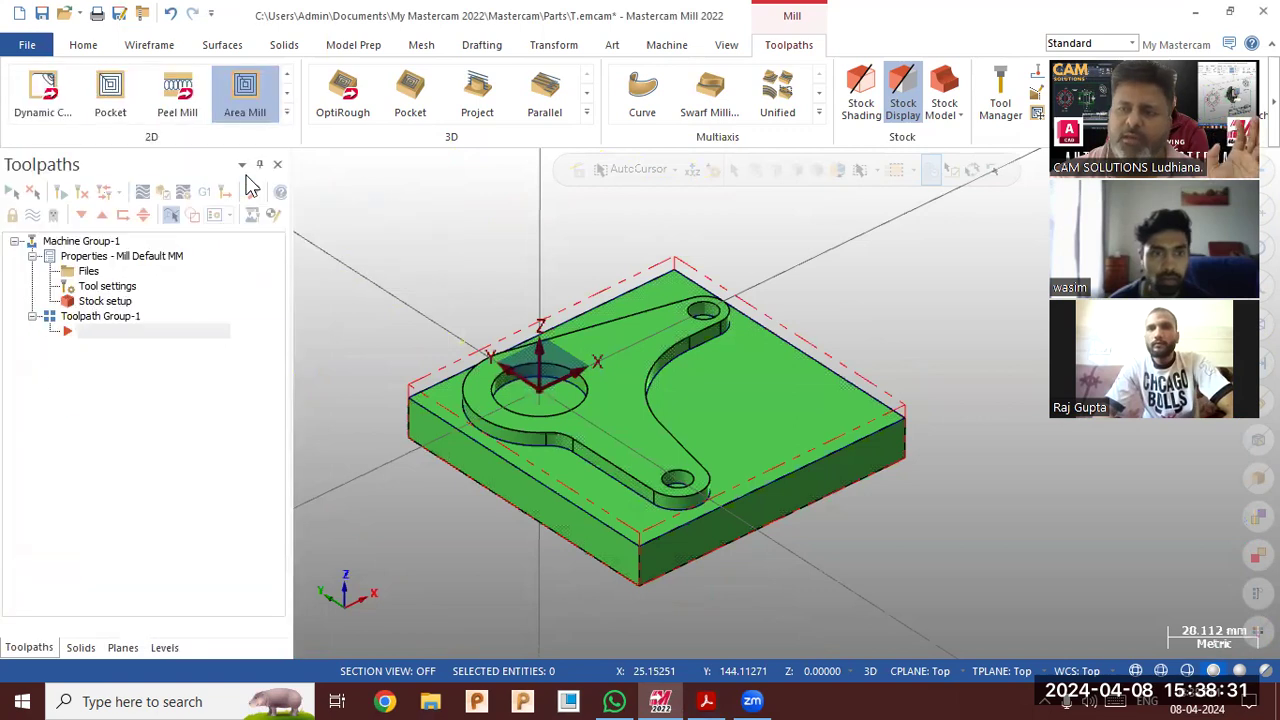
click(180, 153)
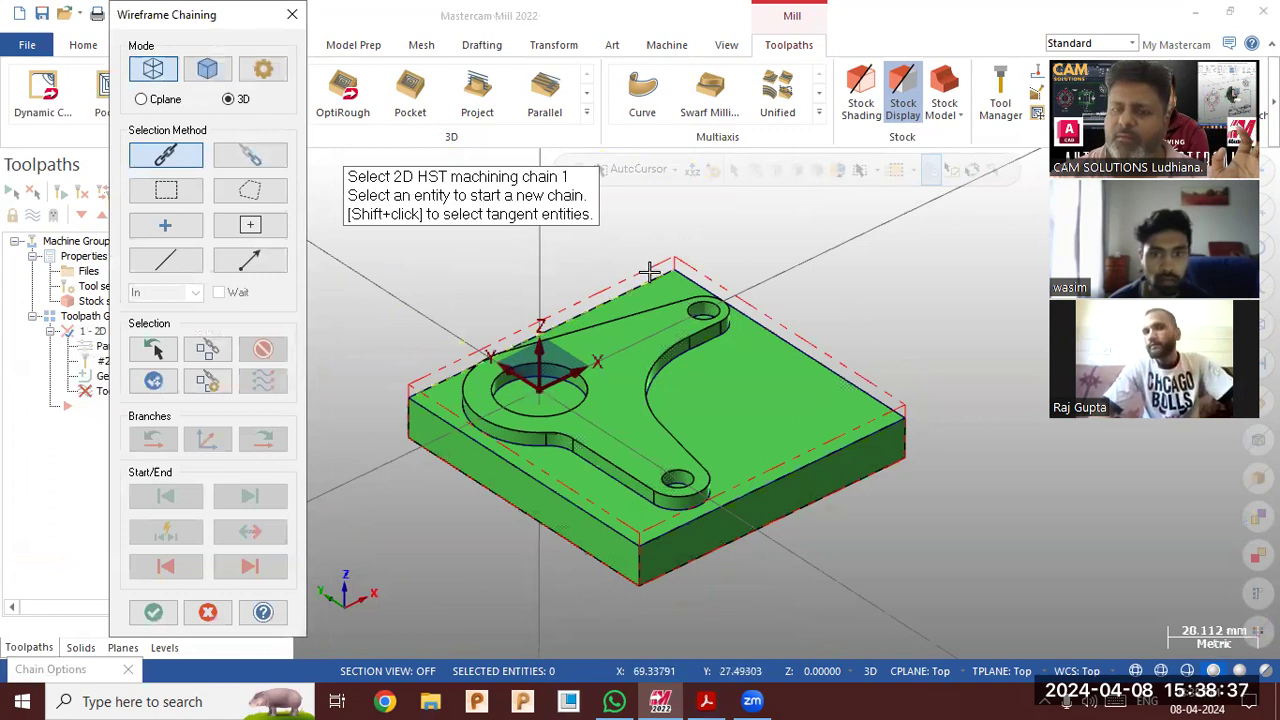
click(650, 270)
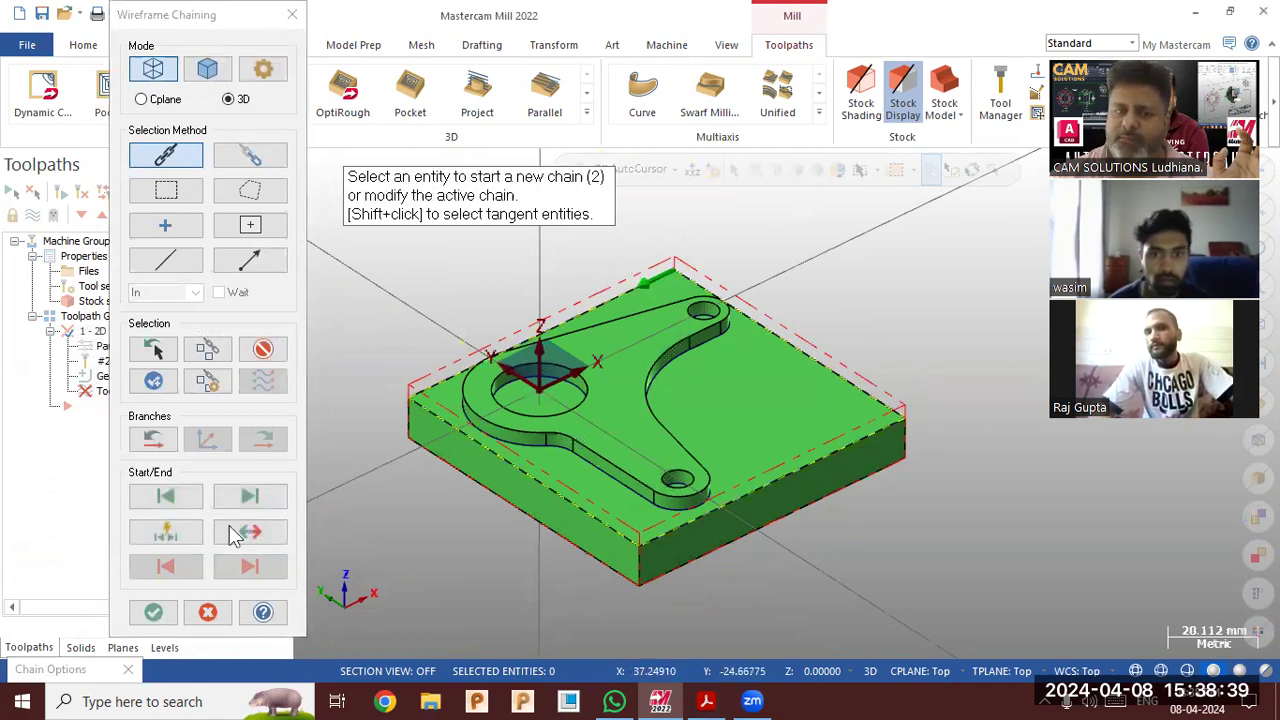
click(153, 612)
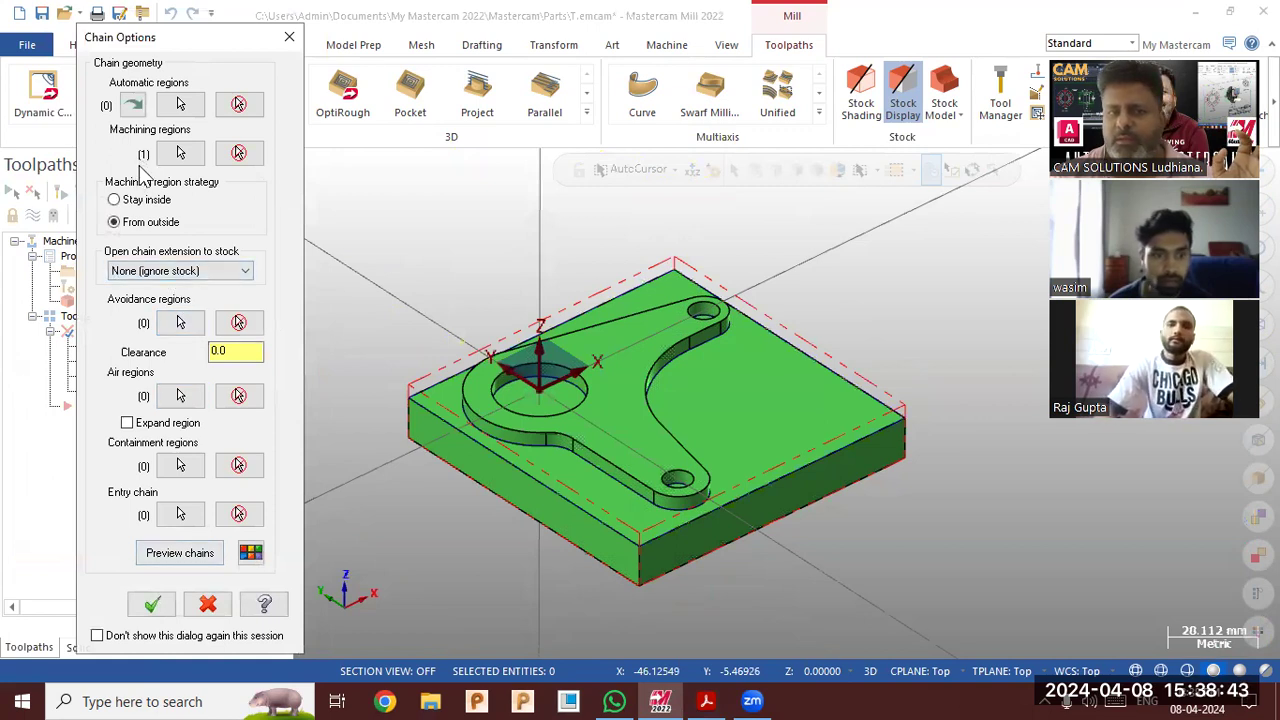
click(181, 555)
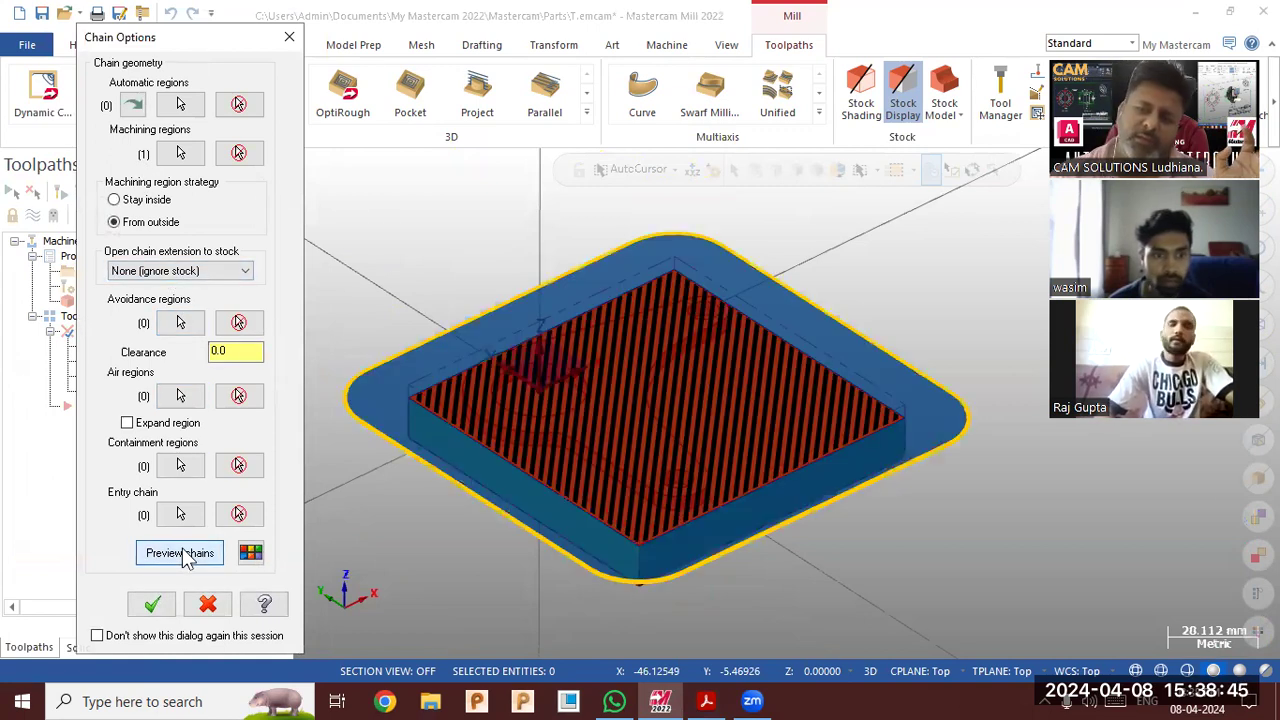
Add the raised arm's base outline as the avoidance region, preview the chains, and accept the chain options
click(185, 329)
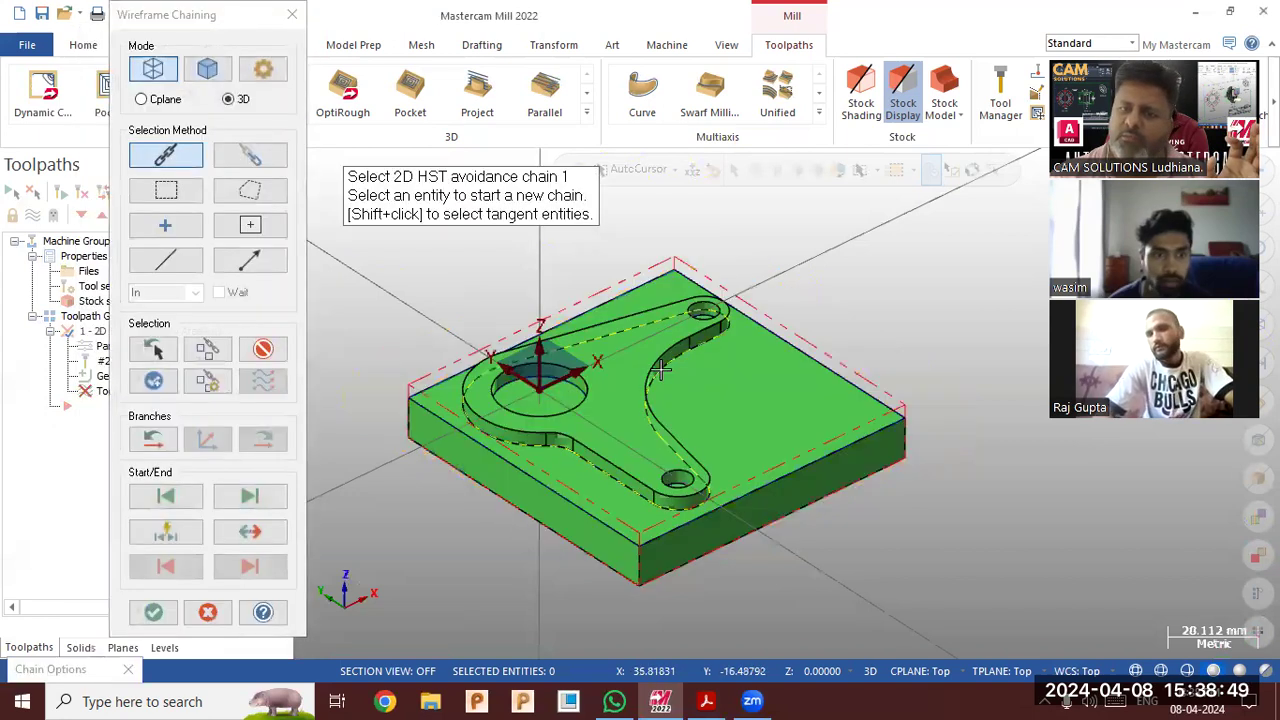
click(660, 370)
click(152, 612)
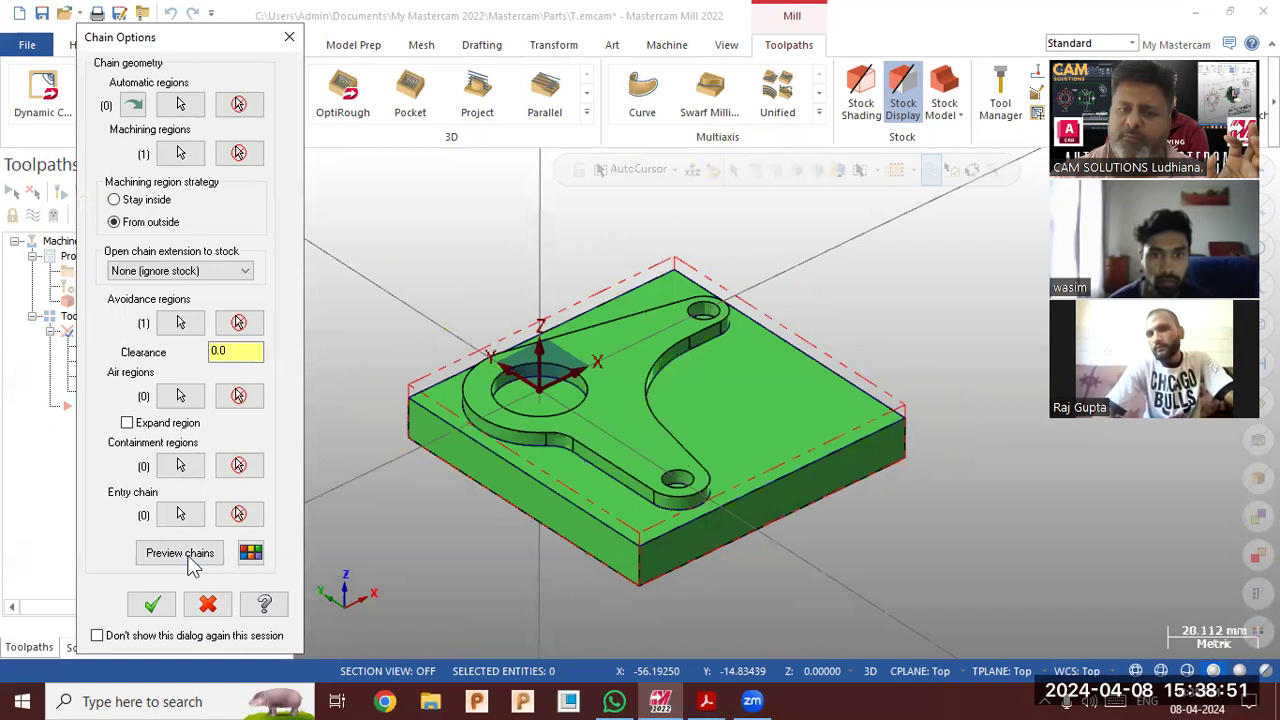
click(190, 556)
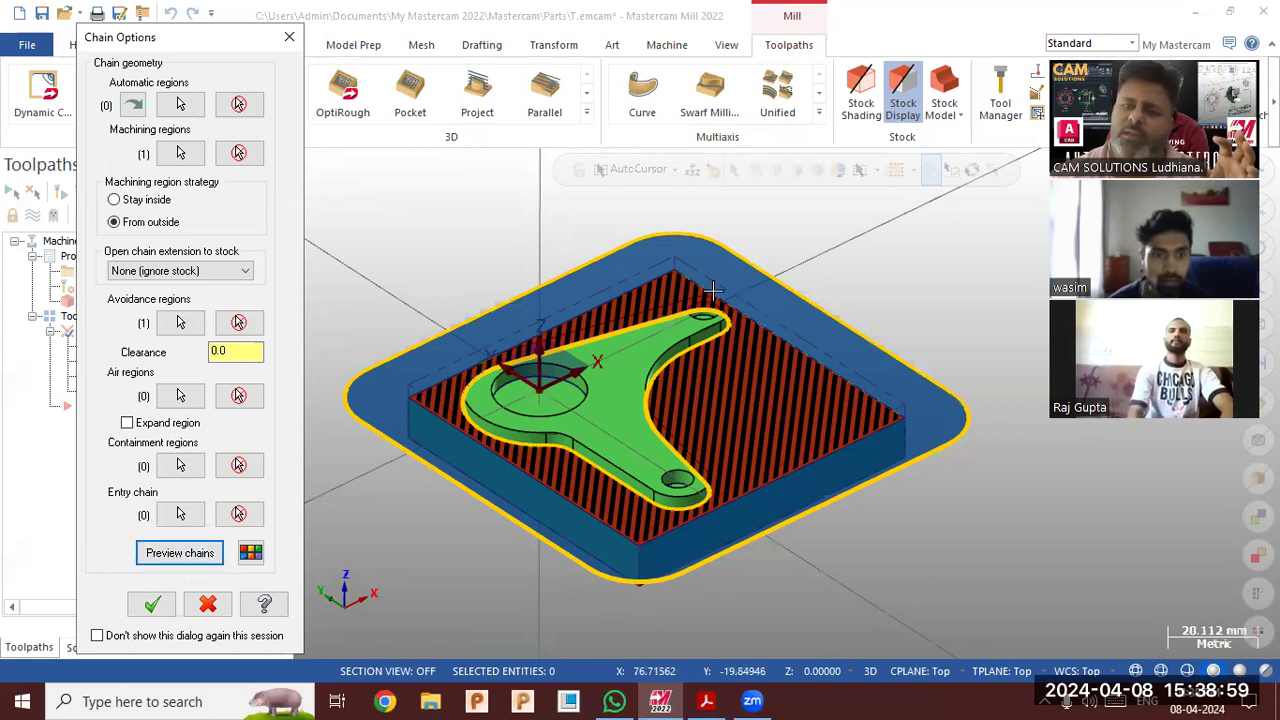
mouse_move(712, 290)
middle_down()
mouse_move(670, 395)
mouse_move(678, 385)
middle_up()
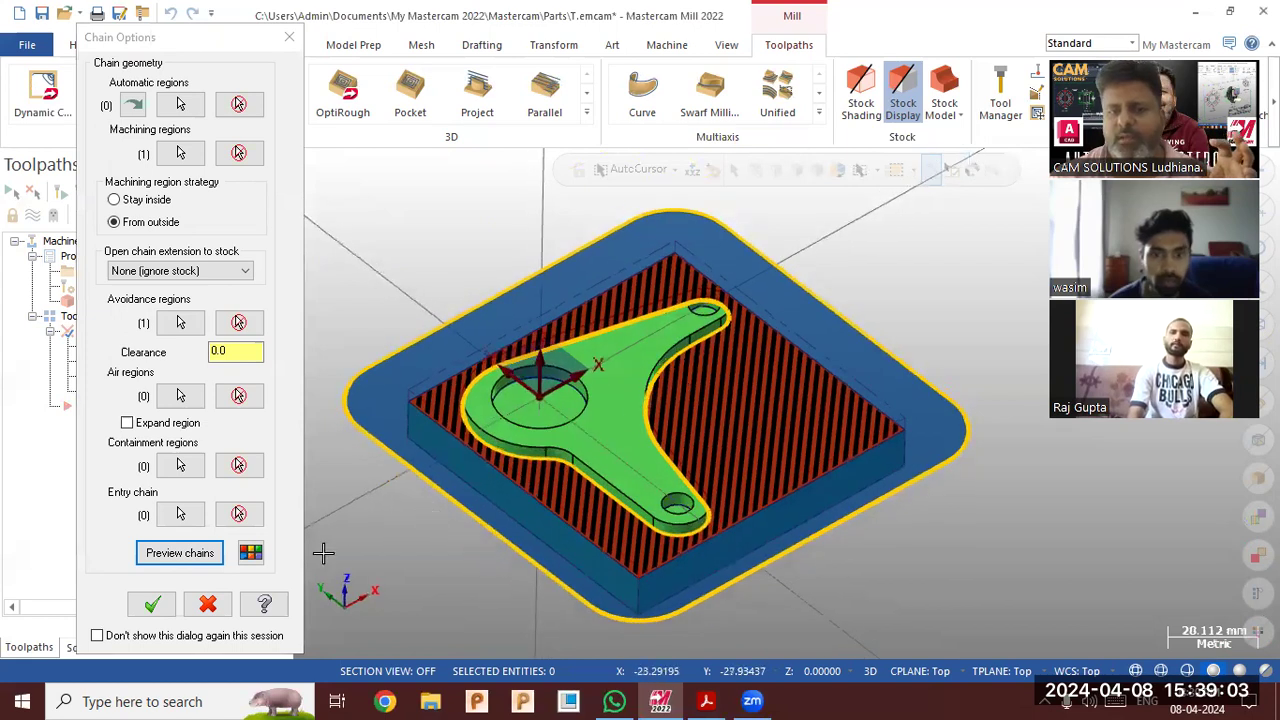
click(152, 605)
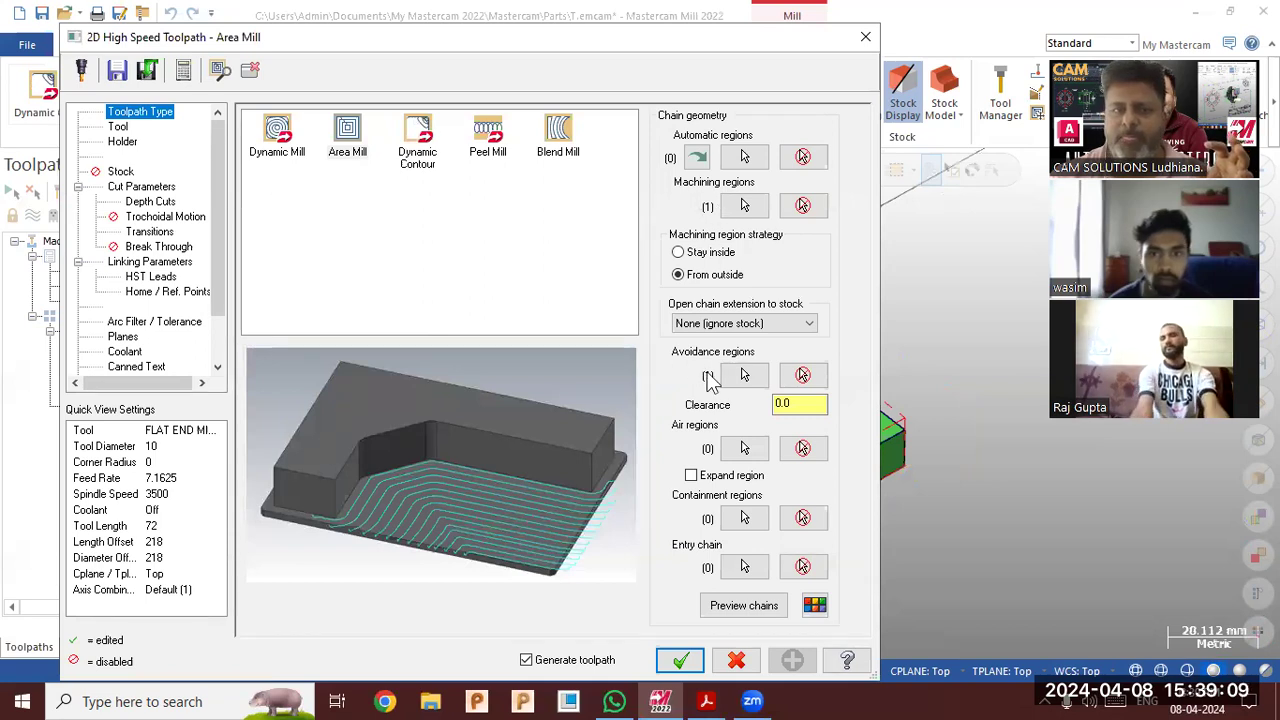
Choose FLAT END MILL - 20 from the tool library for the operation and set its tool number to 2
click(116, 127)
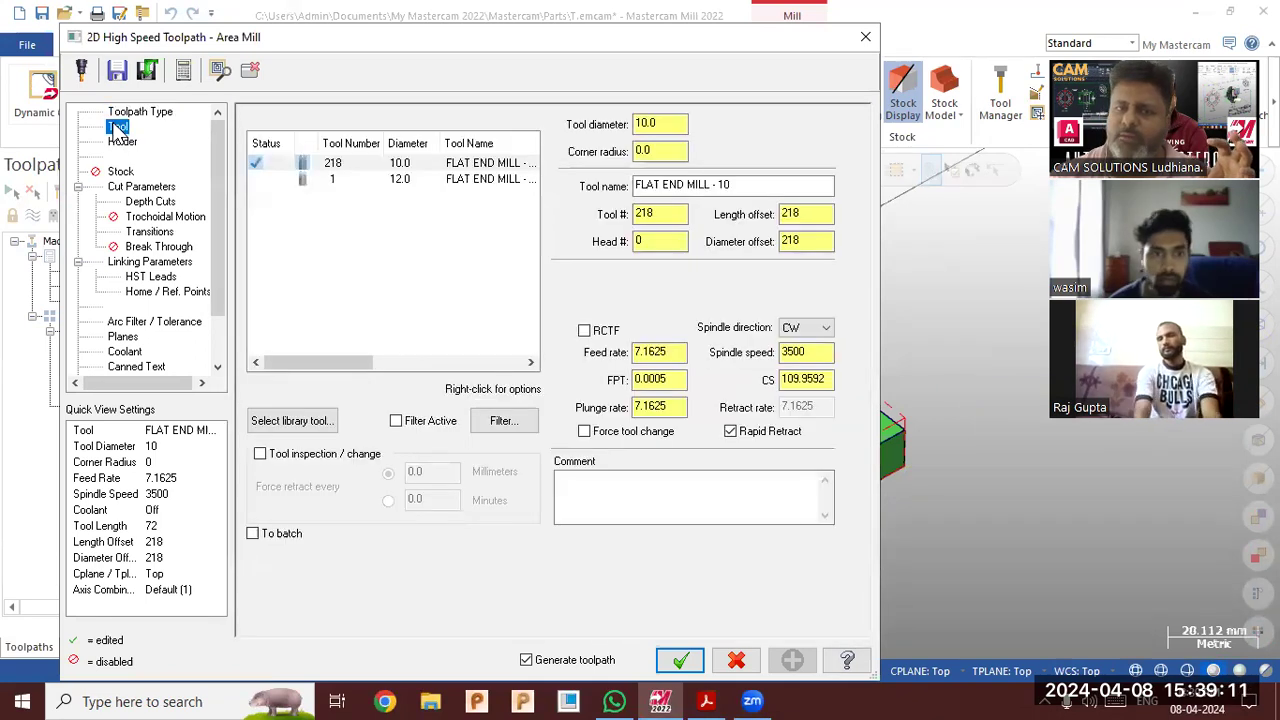
click(293, 426)
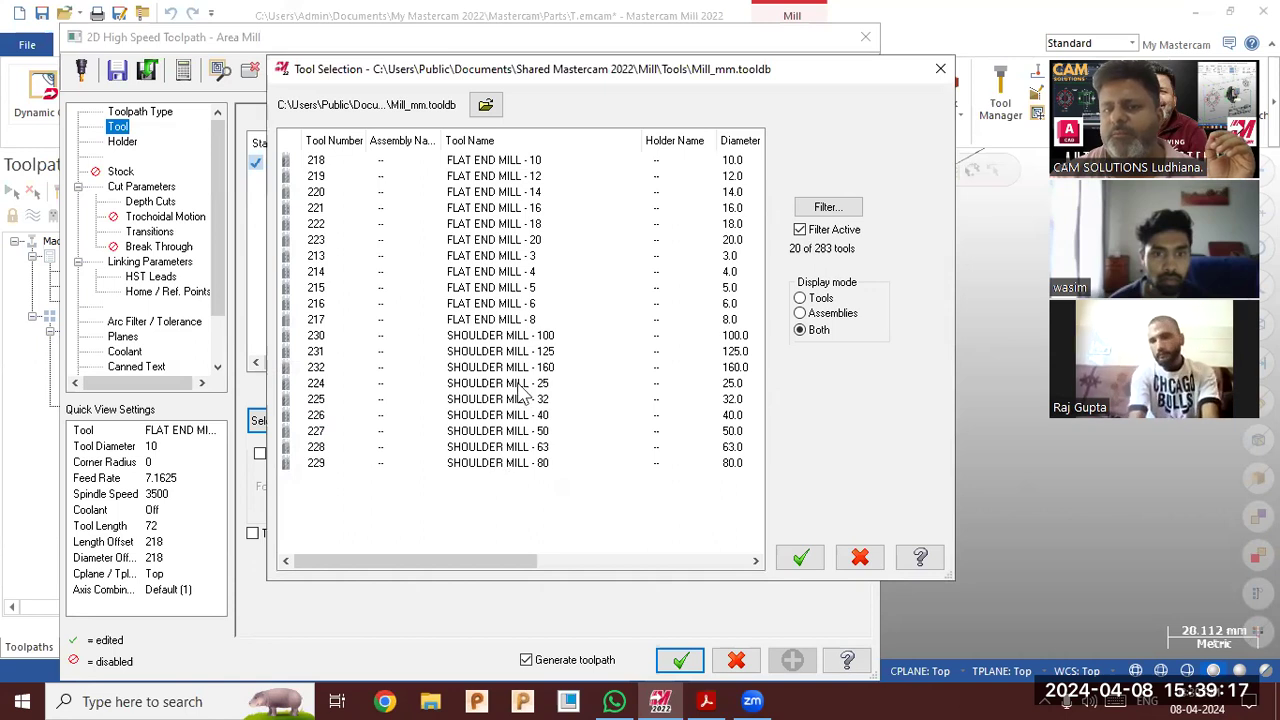
click(517, 244)
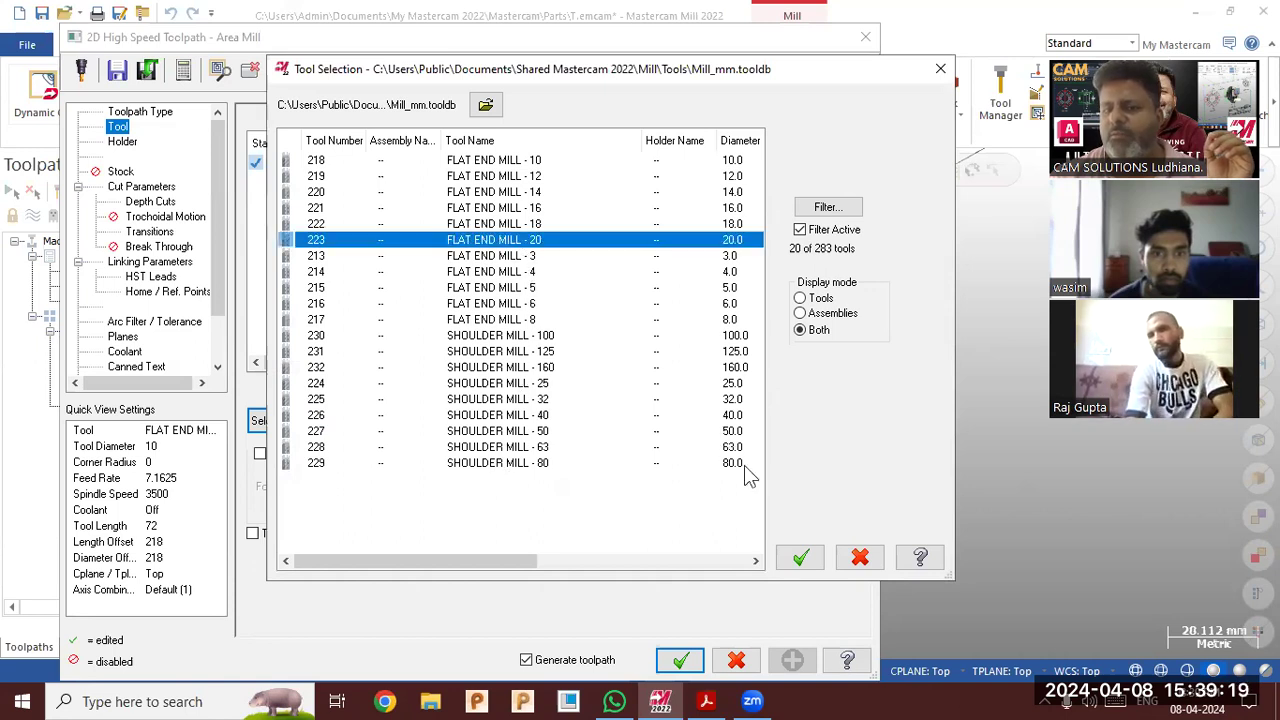
click(800, 557)
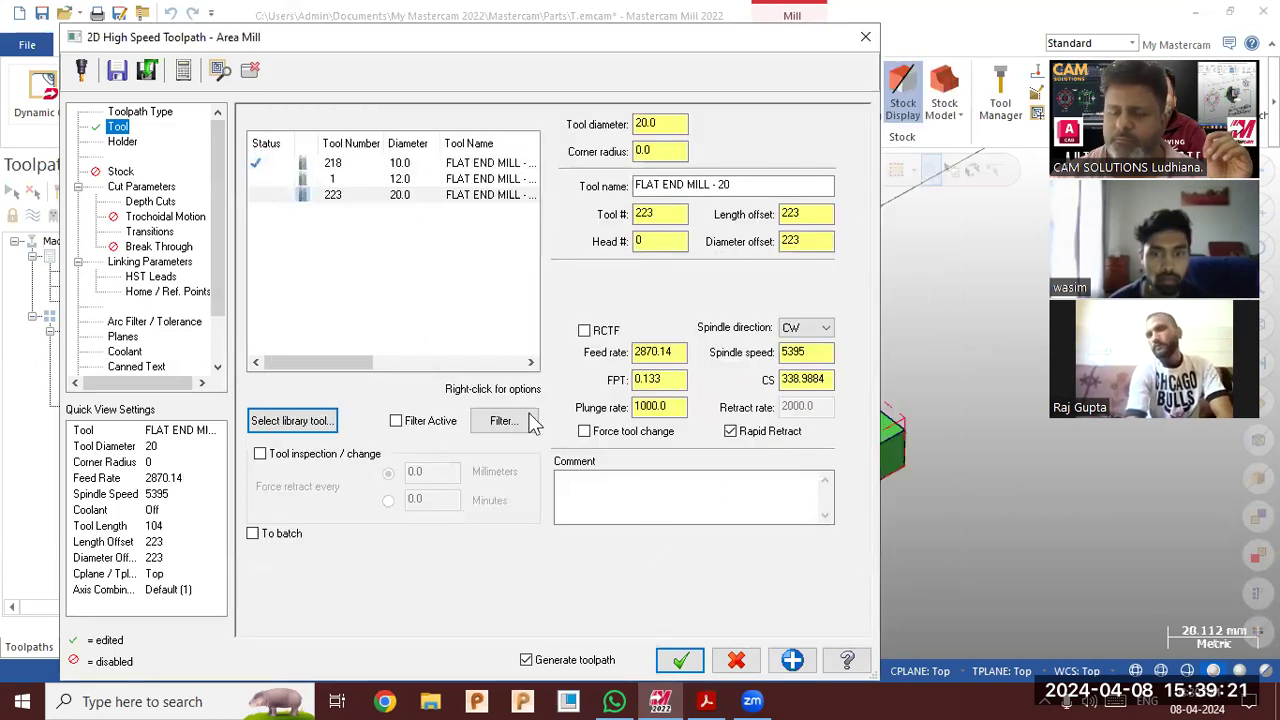
click(340, 196)
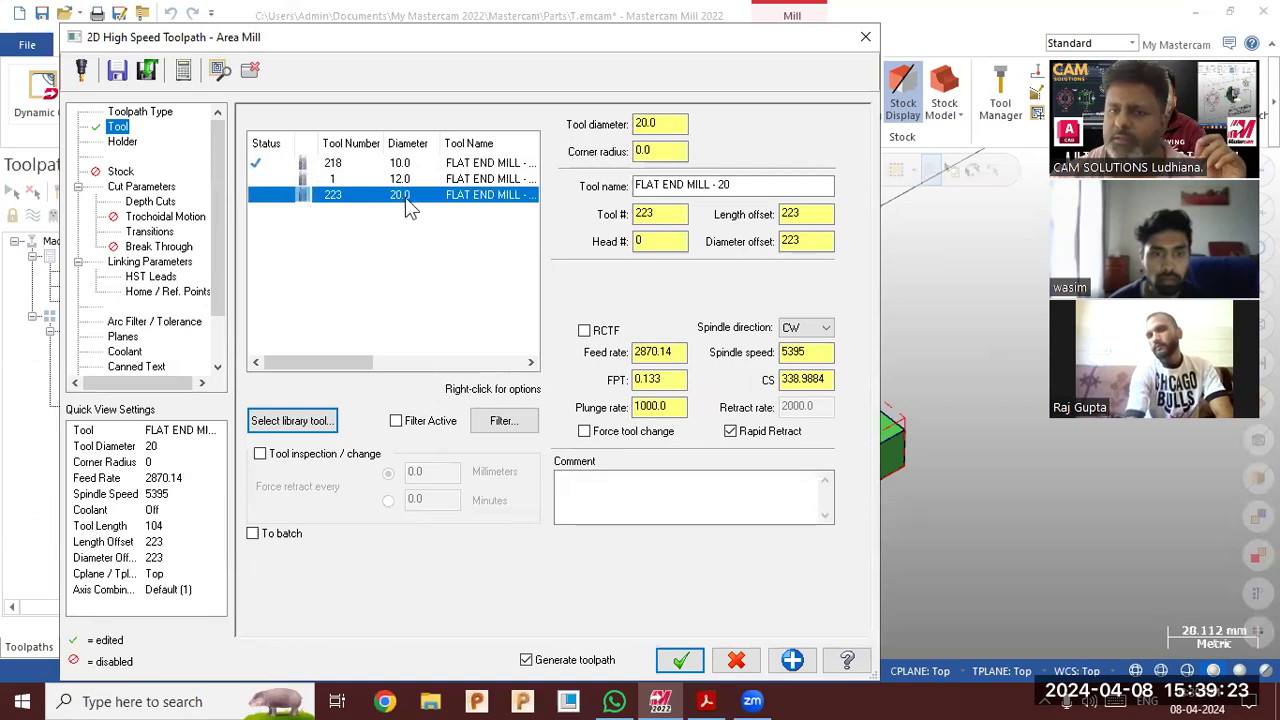
double_click(662, 213)
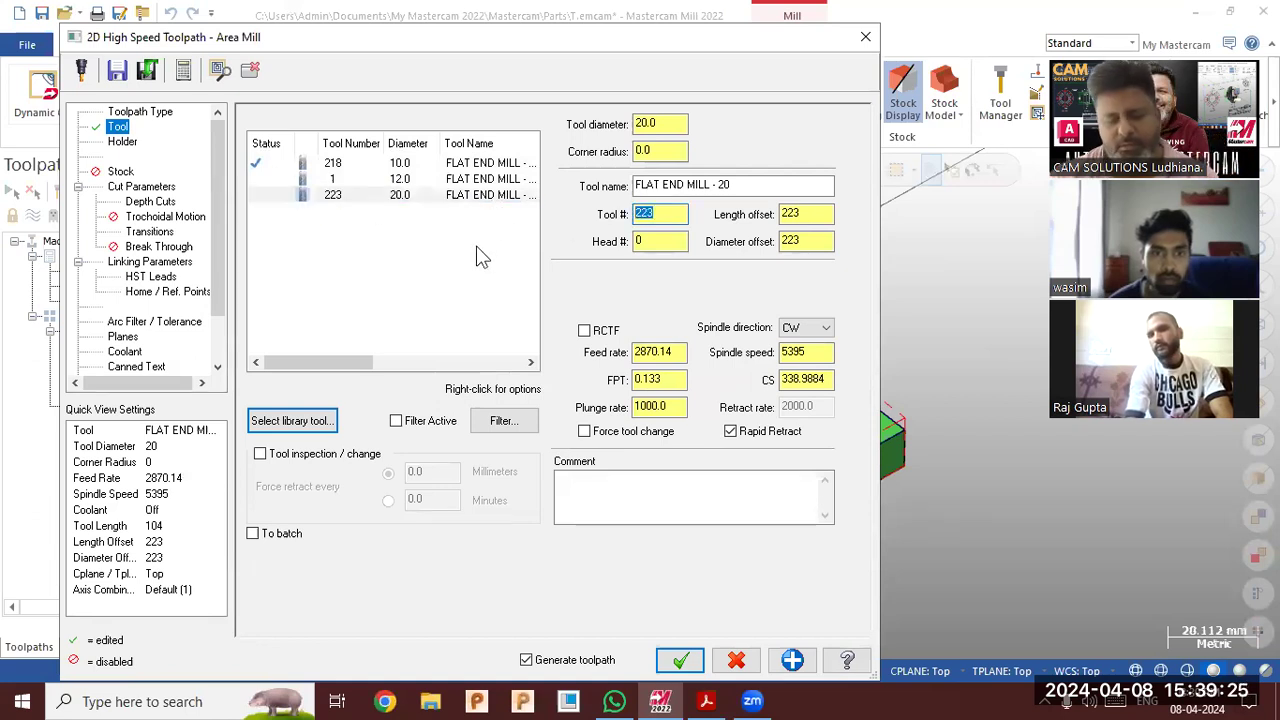
key(Return)
click(488, 273)
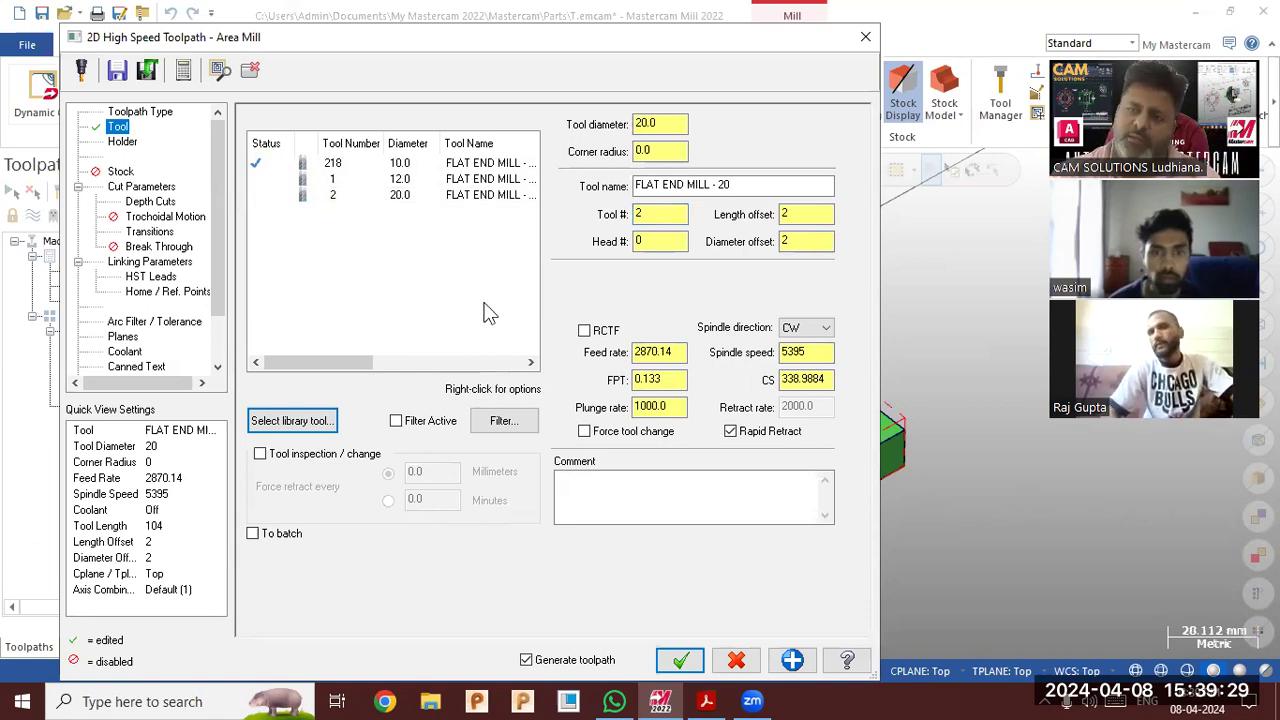
Make the feed plane and depth absolute, and set the depth to -5.0 from a point at the base of the arm
click(165, 263)
click(650, 491)
click(660, 363)
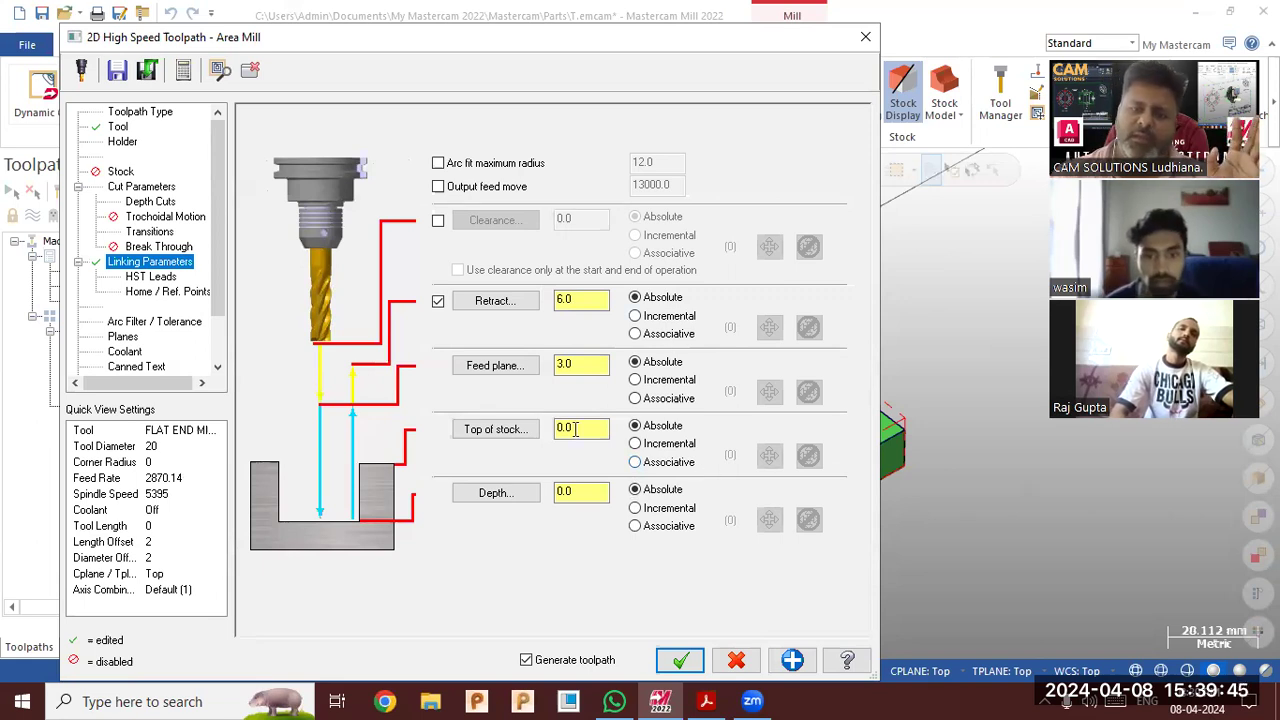
click(500, 492)
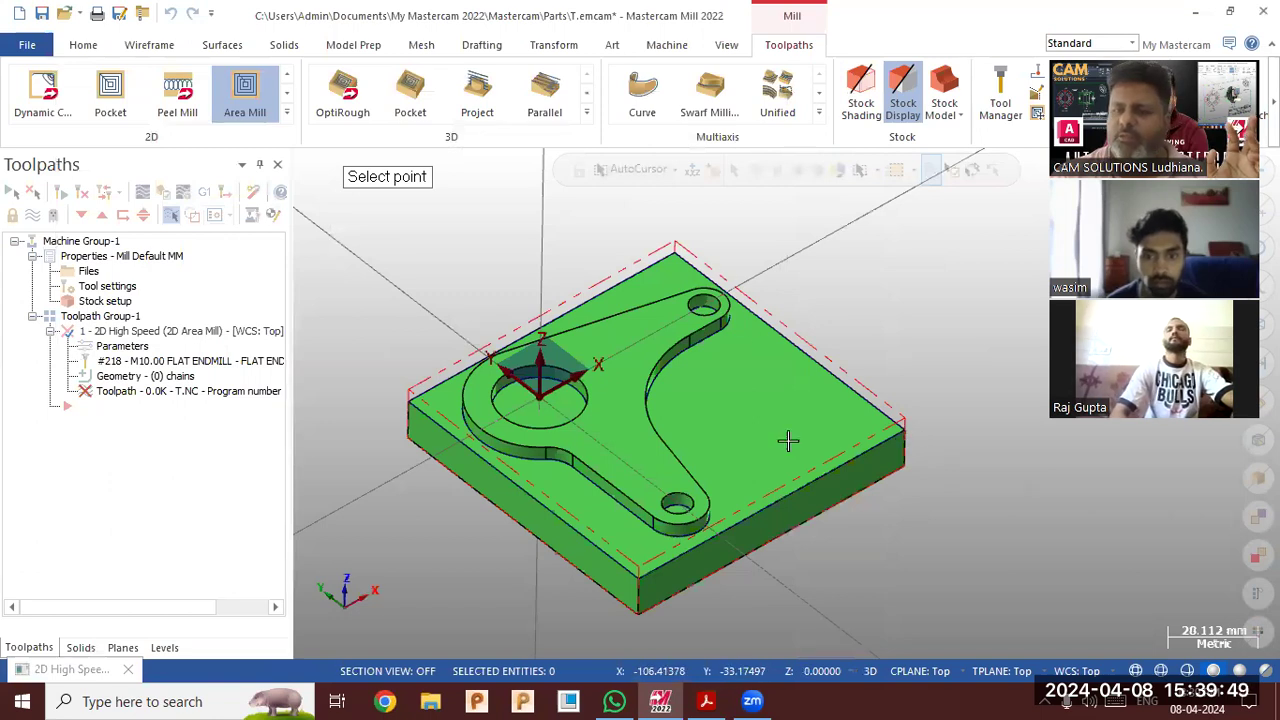
scroll(680, 449, up, 5)
scroll(717, 580, down, 2)
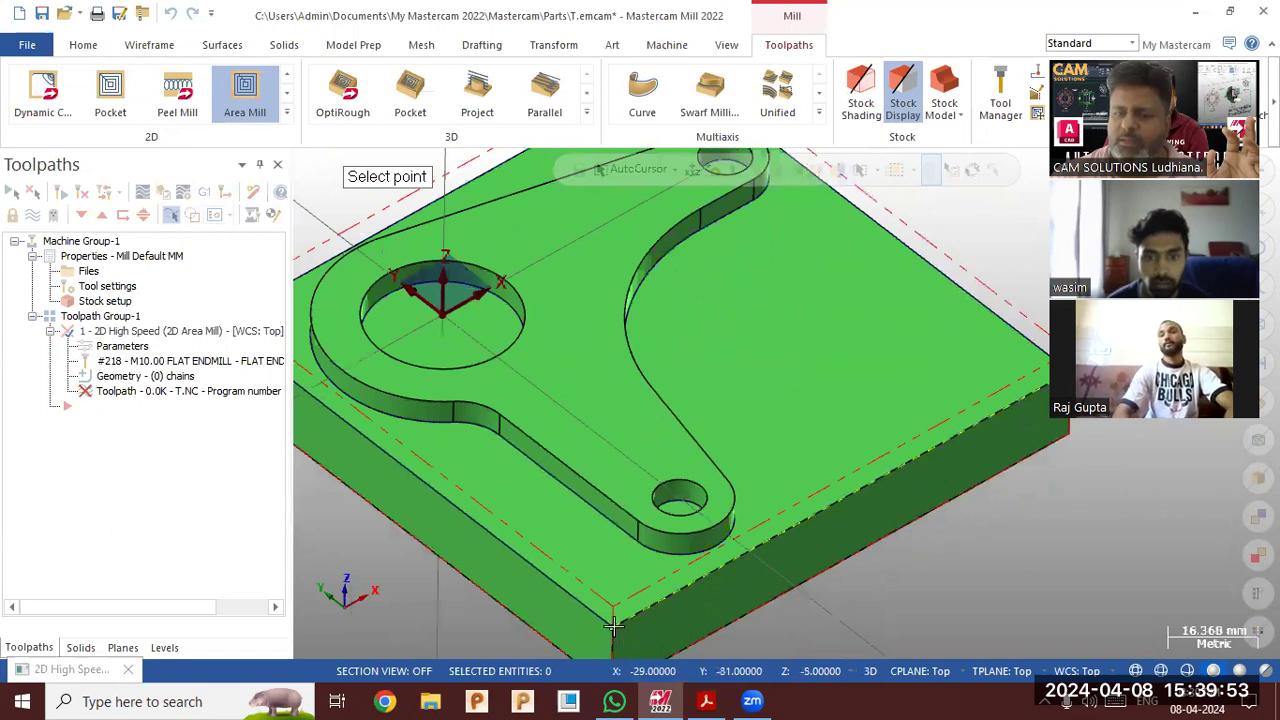
click(613, 626)
click(591, 491)
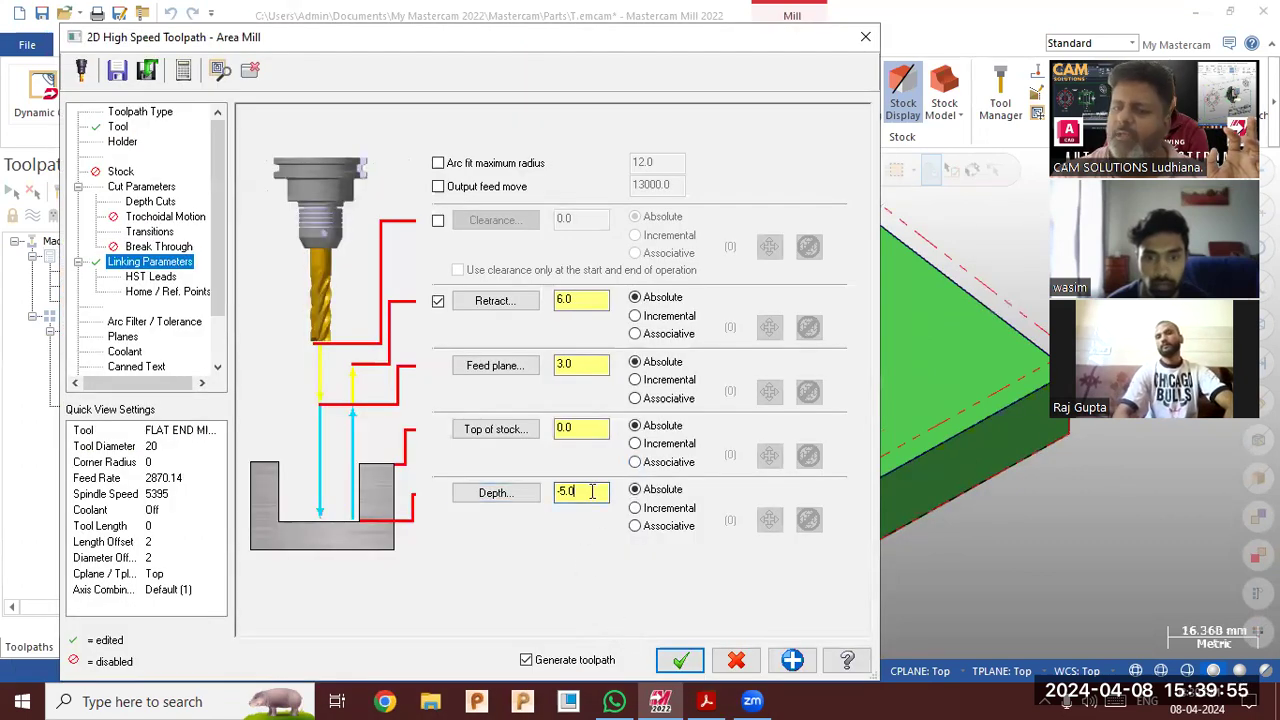
click(514, 497)
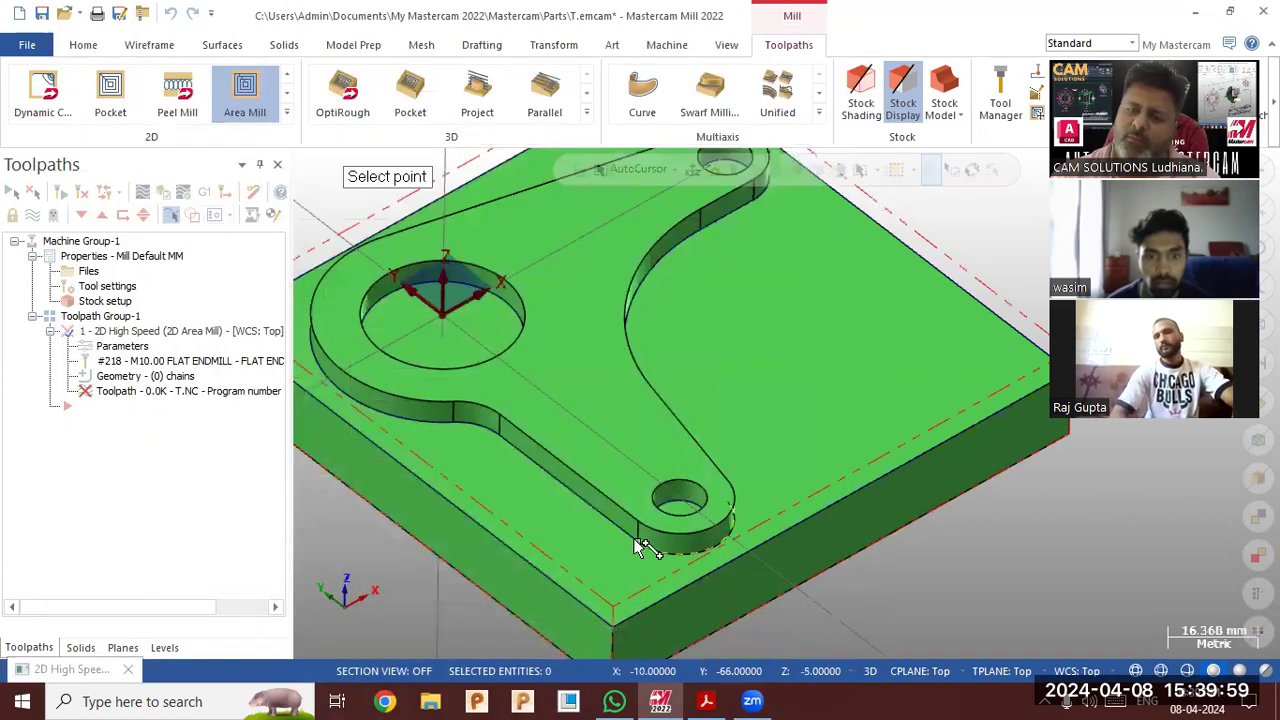
click(637, 541)
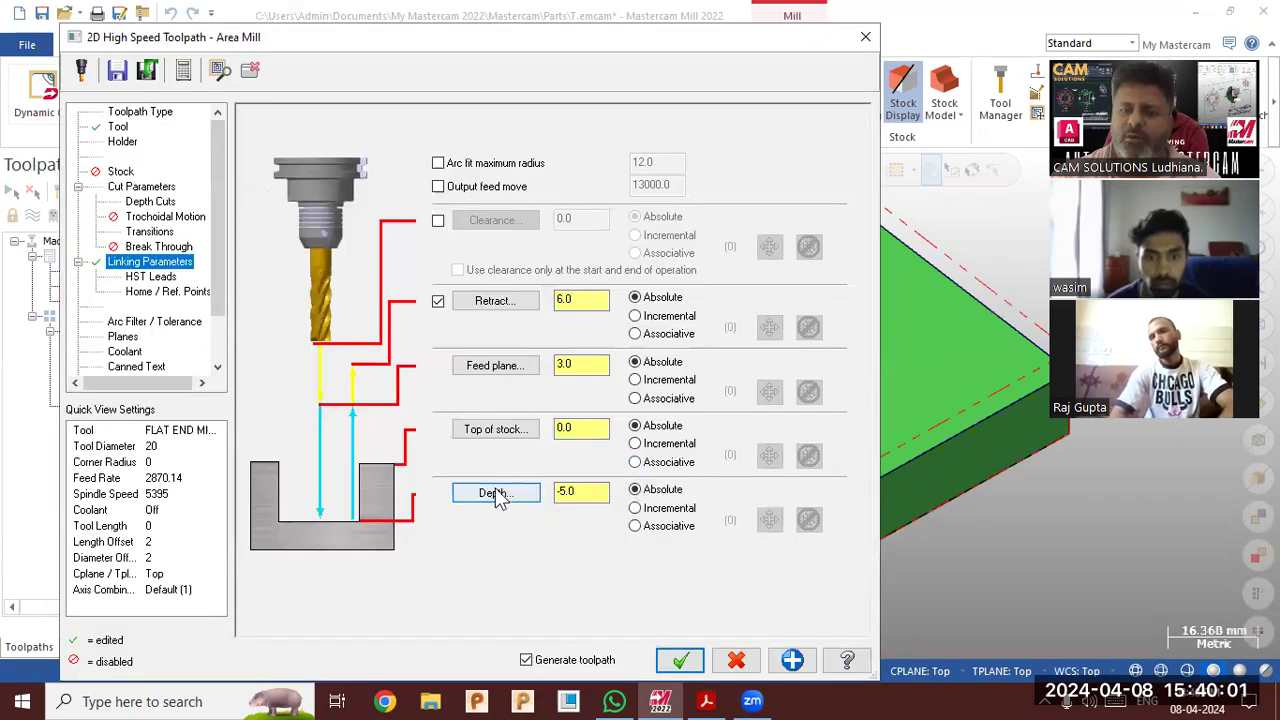
Set the top of stock to 0.0 from a point on the arm's top edge
click(495, 435)
click(553, 457)
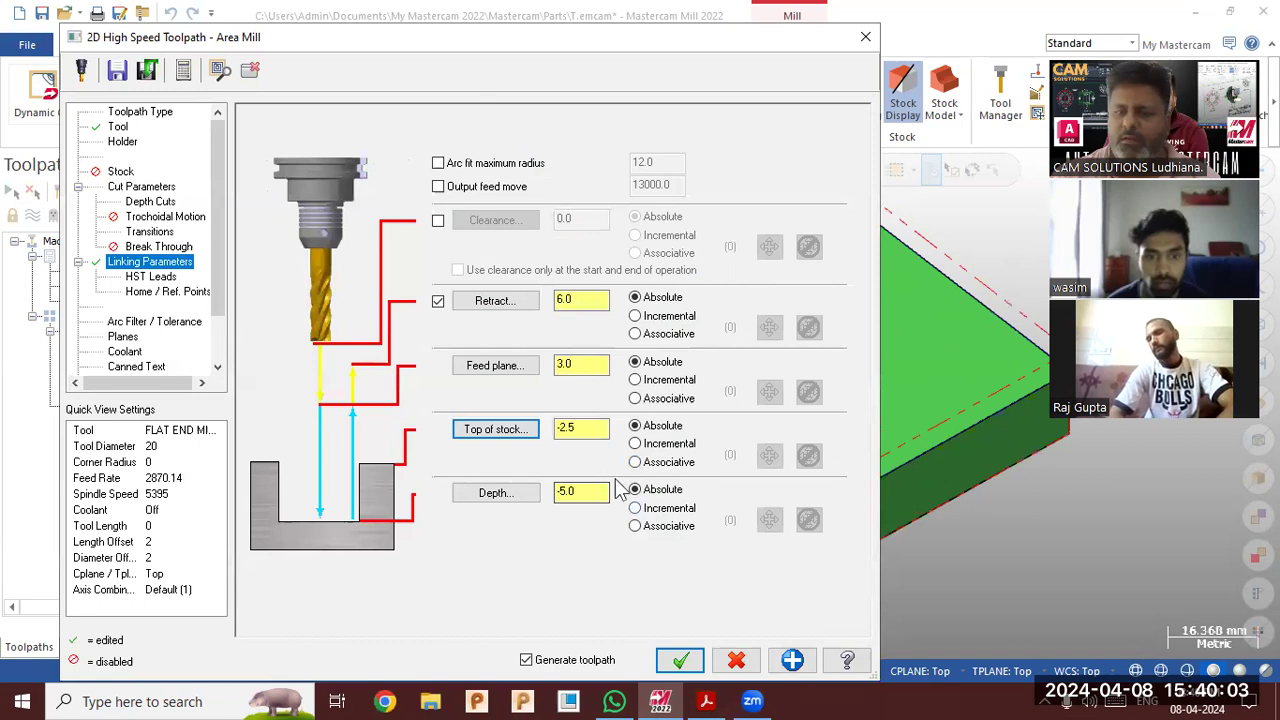
click(506, 430)
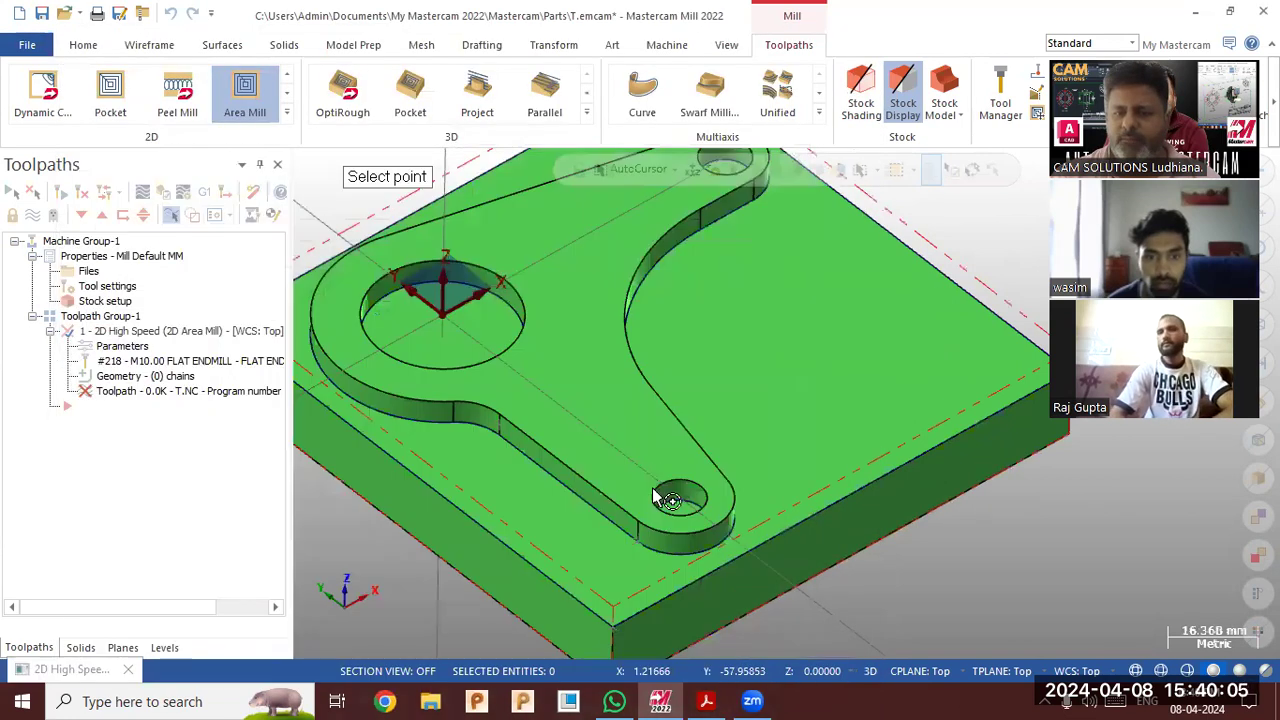
click(648, 528)
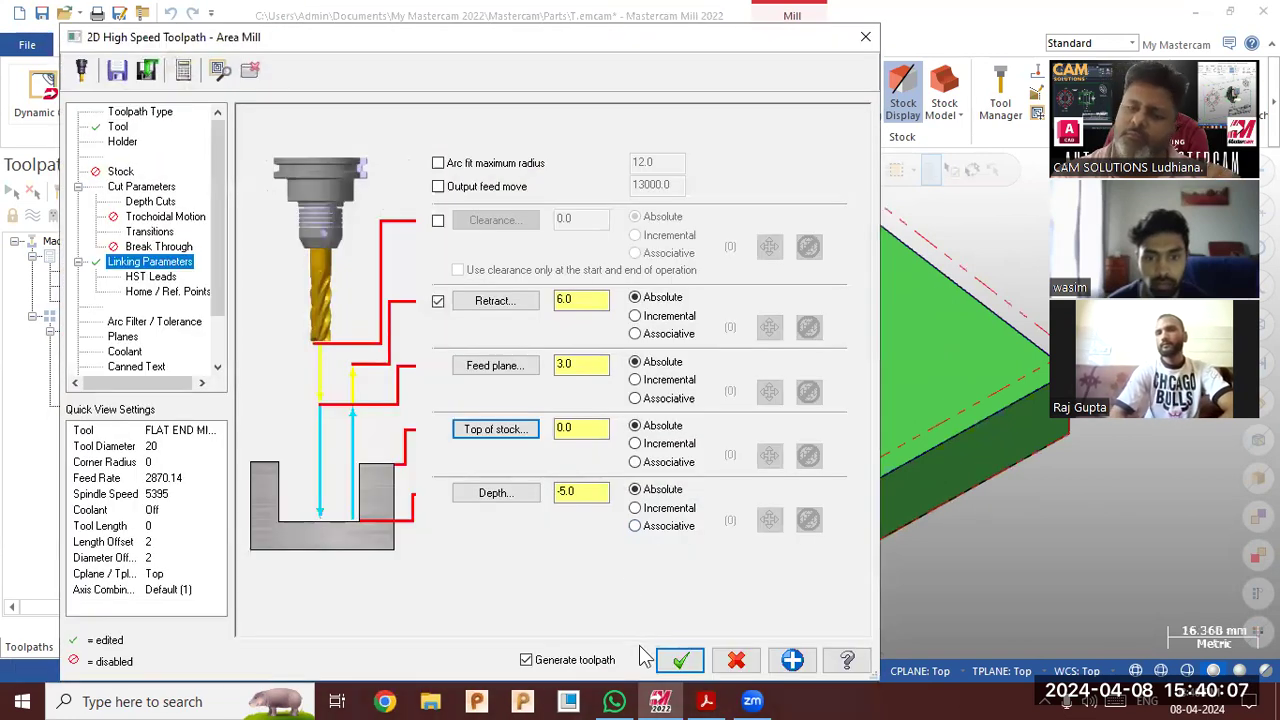
click(587, 491)
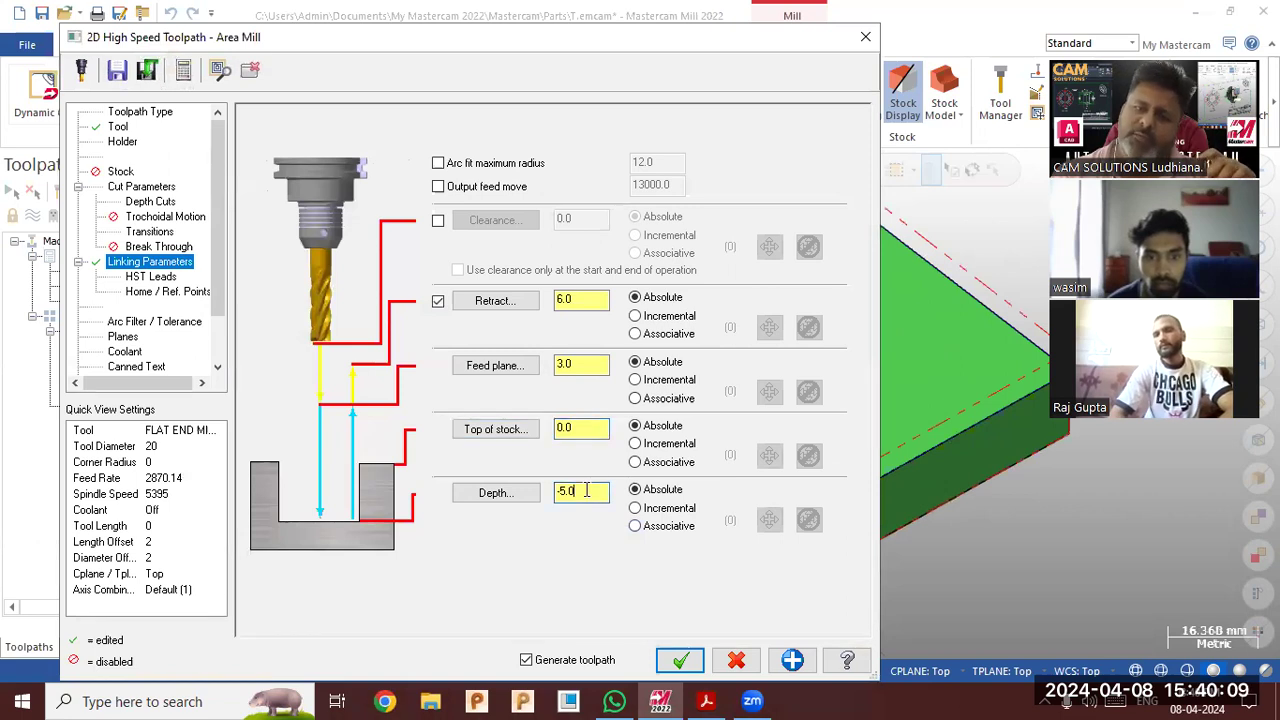
Set the depth cuts' maximum rough step to 1.0 and generate the Area Mill toolpath
click(124, 201)
double_click(421, 144)
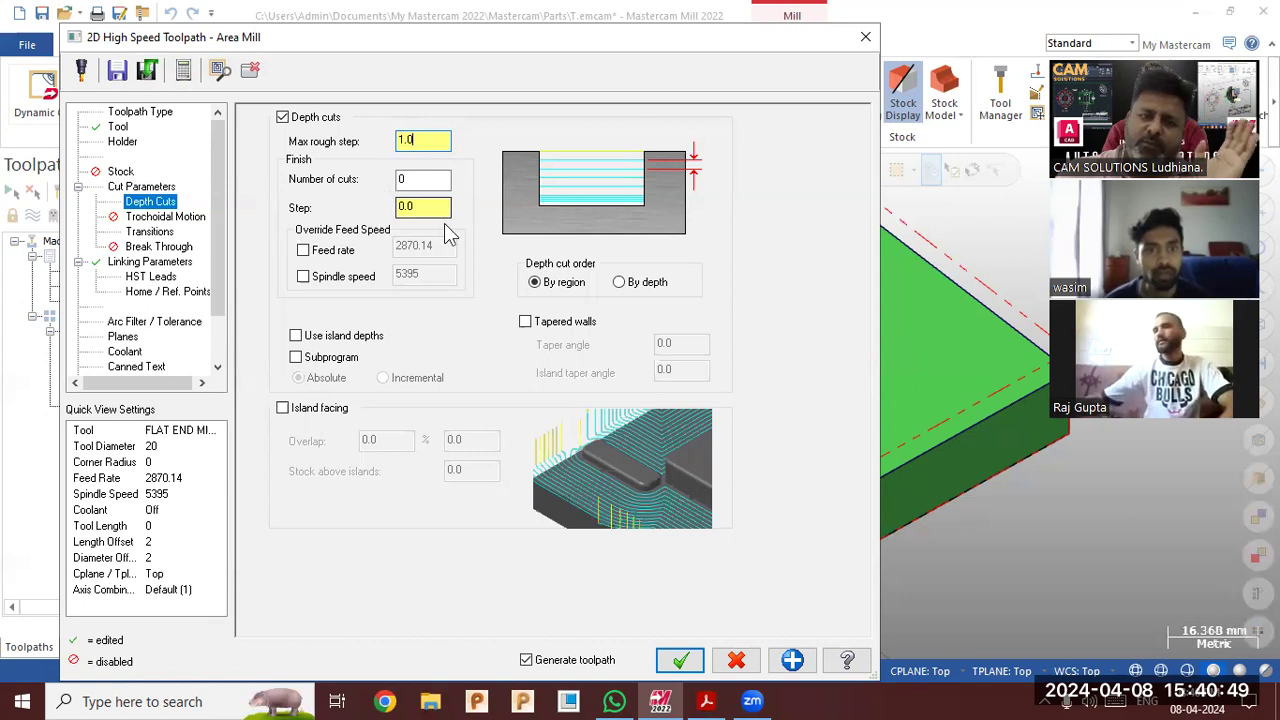
click(682, 659)
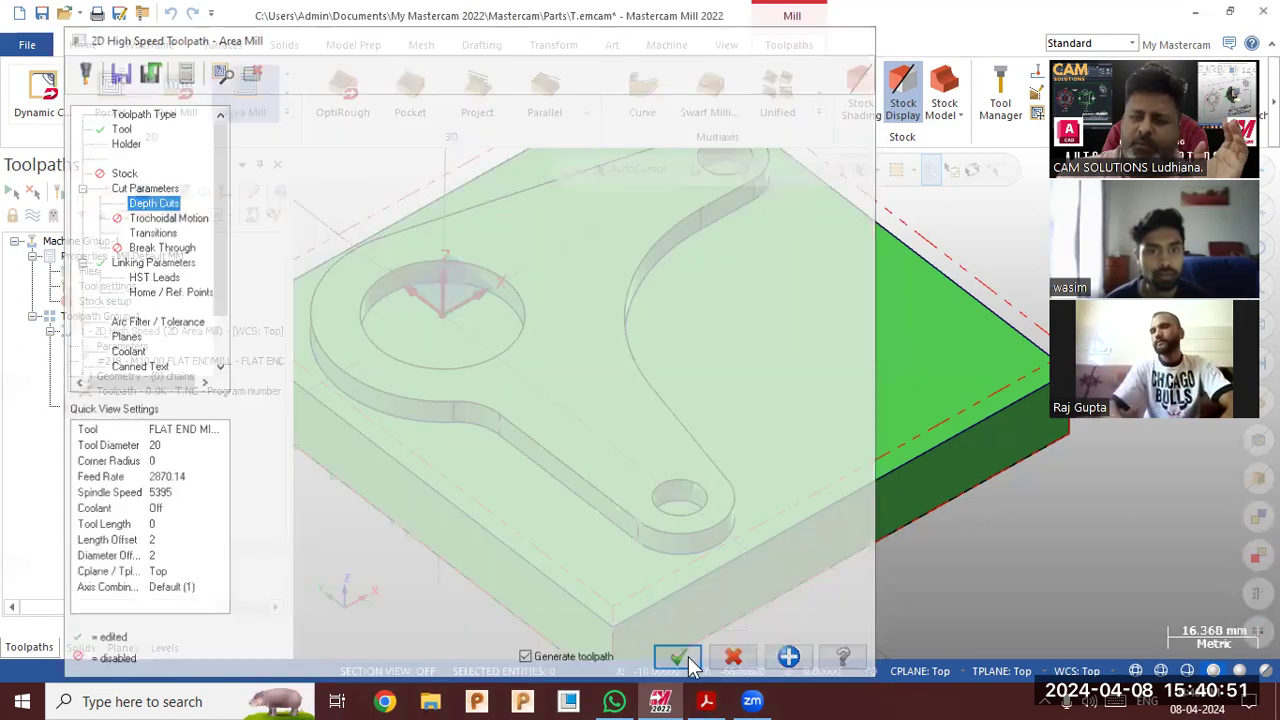
scroll(689, 446, down, 2)
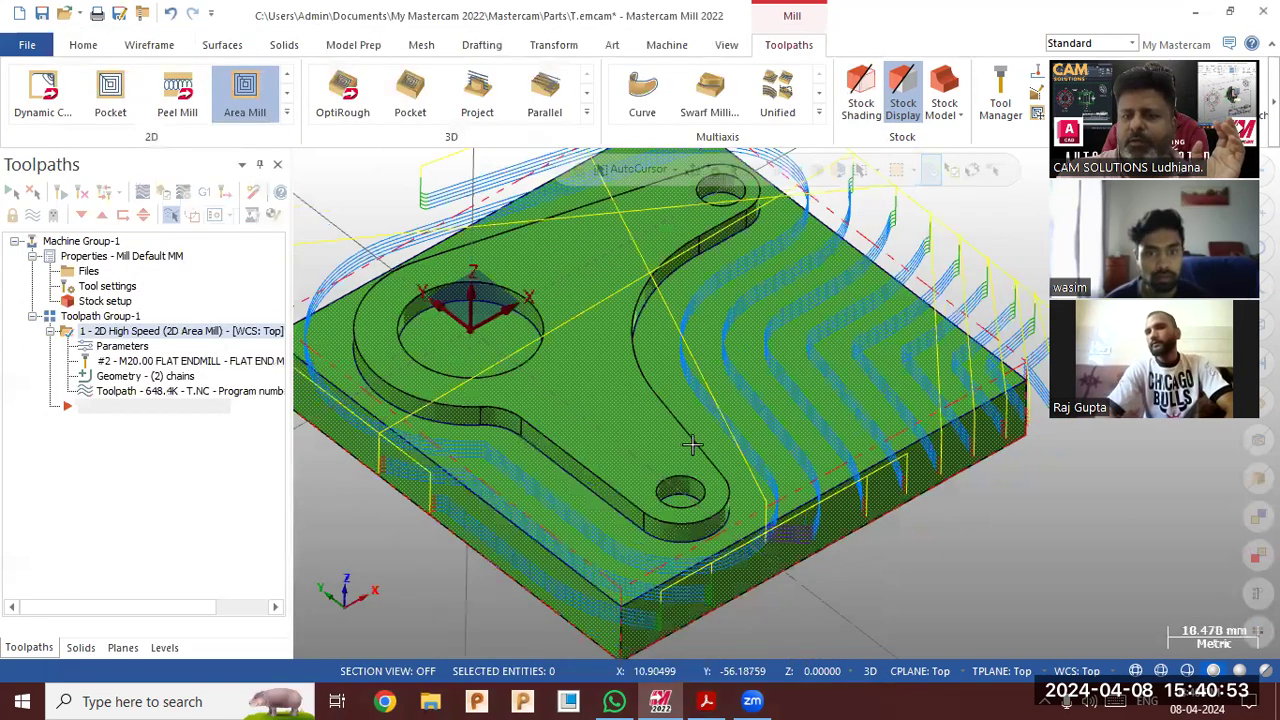
Backplot the 2D Area Mill toolpath to review the 20 mm end mill's motion around the raised arm
scroll(855, 465, down, 1)
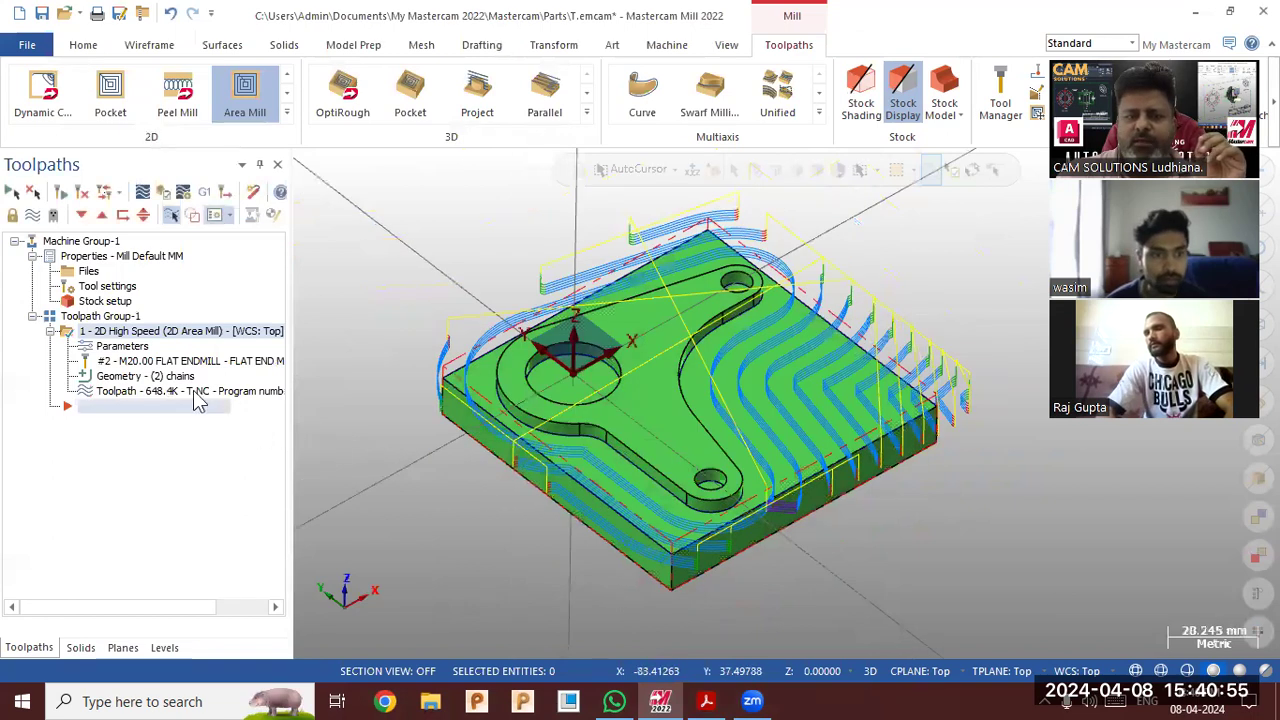
click(185, 398)
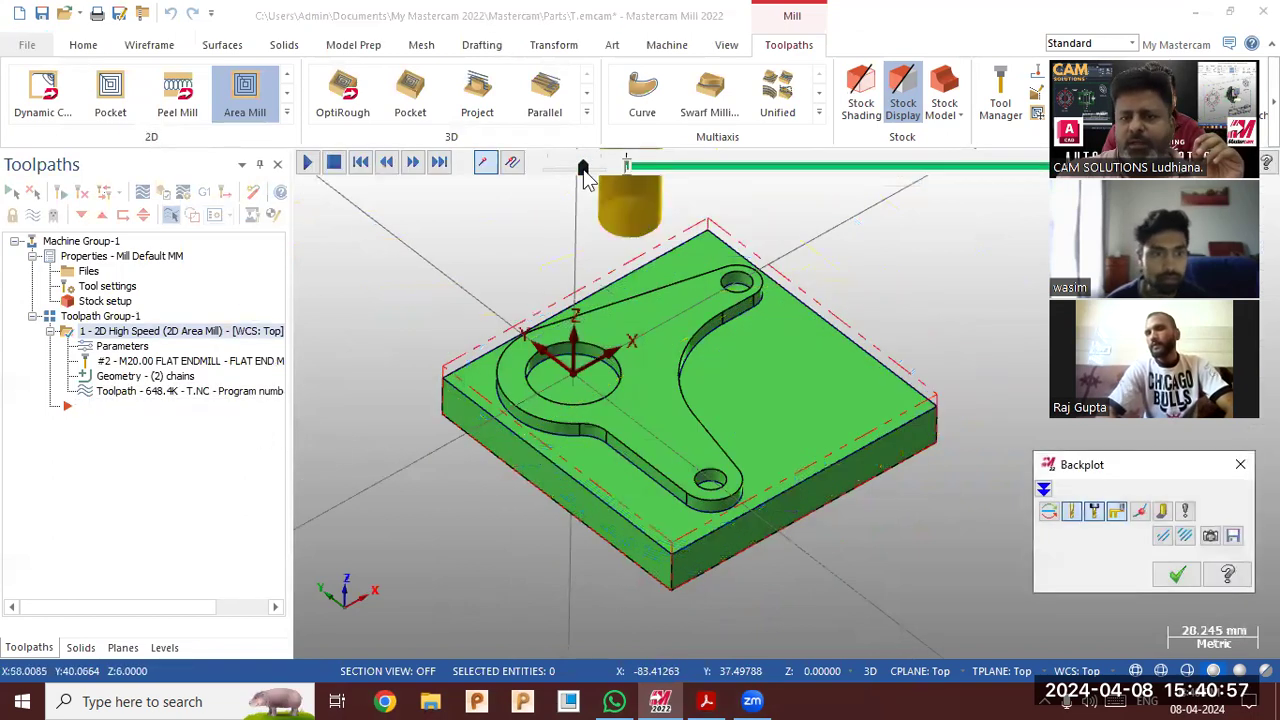
click(308, 163)
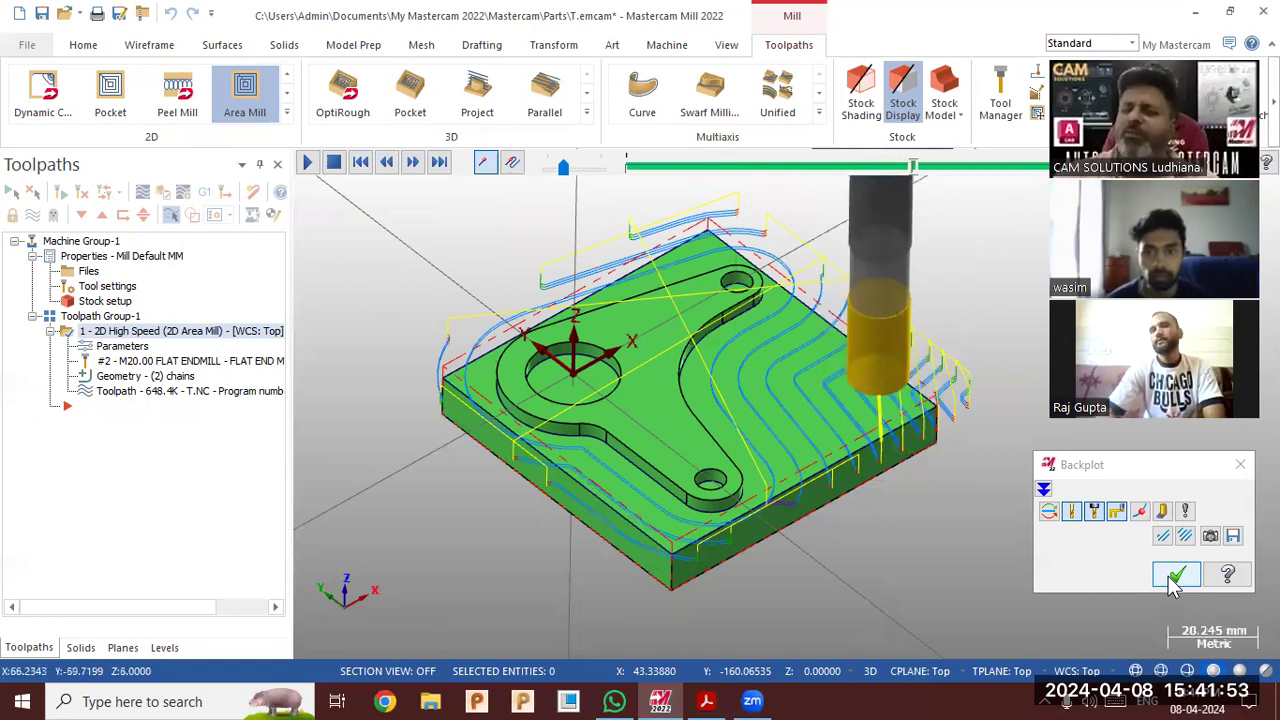
click(1174, 575)
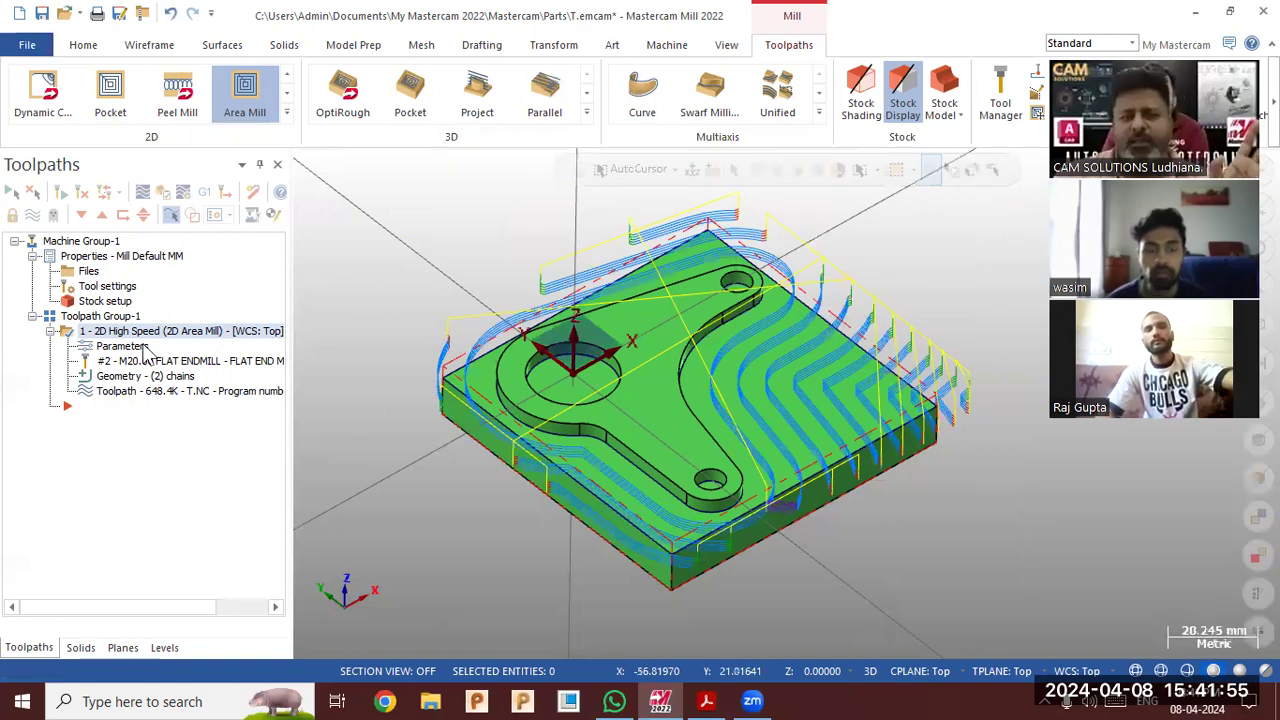
Define the rectangular stock from all entities, giving 110.0 x 110.0 x 20.0 in the stock setup
click(461, 571)
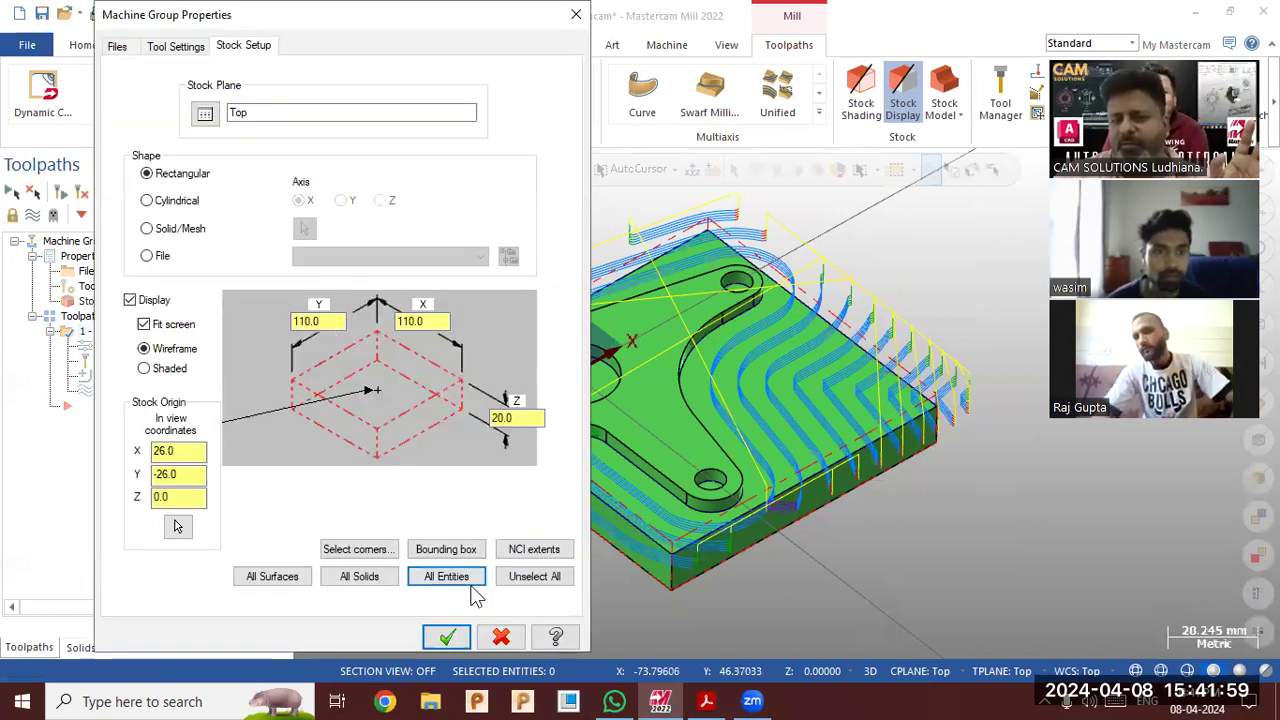
click(447, 637)
Verify the Area Mill operation in the simulator, check its total machining time, and play the stock removal through to the end
click(165, 193)
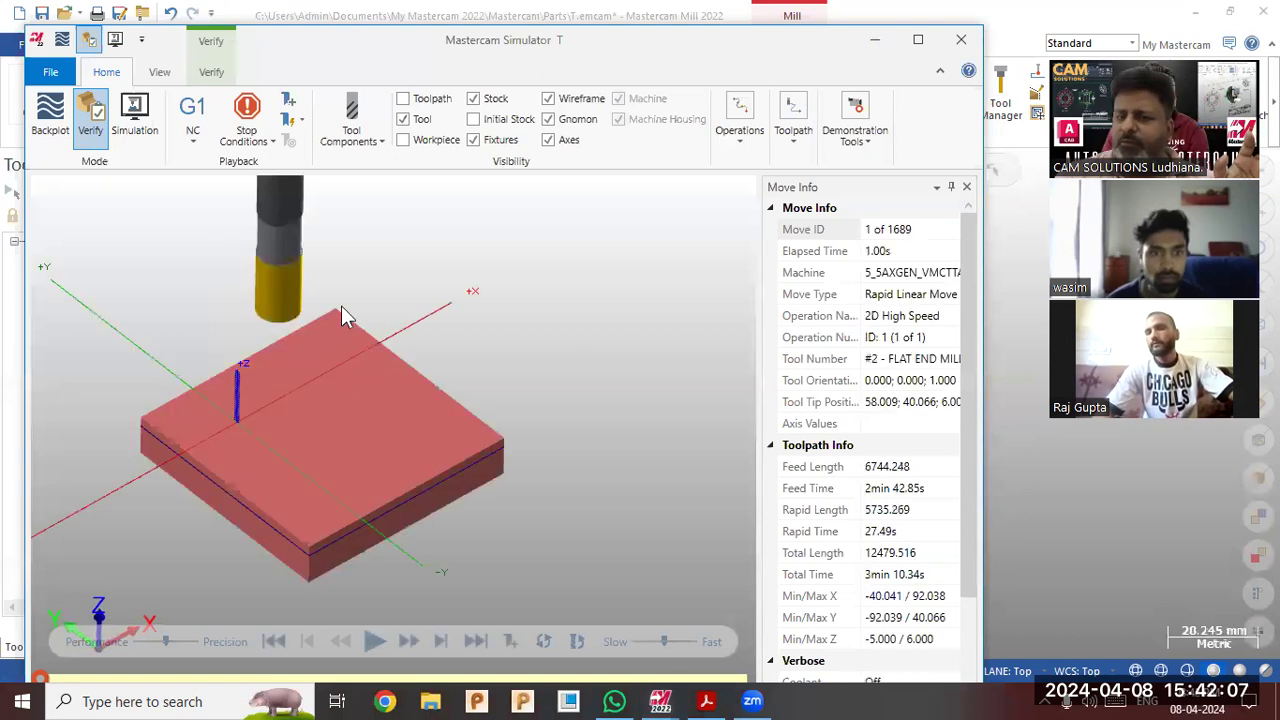
click(872, 574)
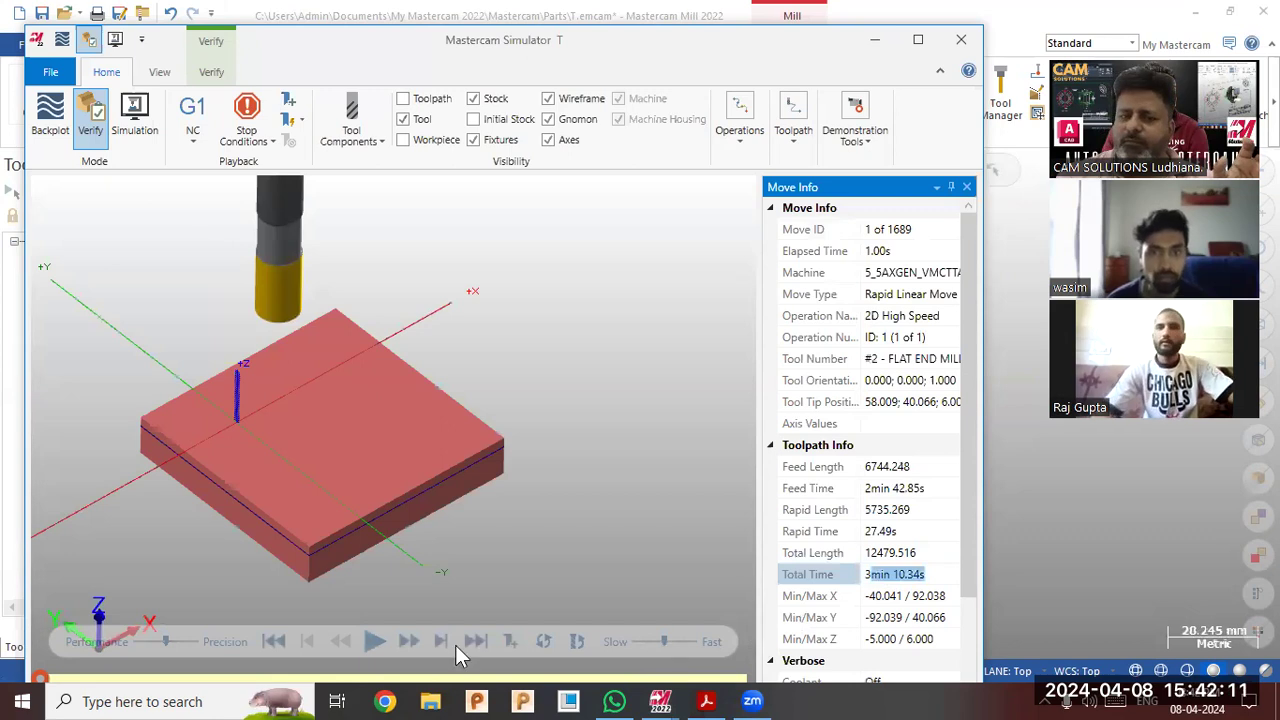
click(373, 642)
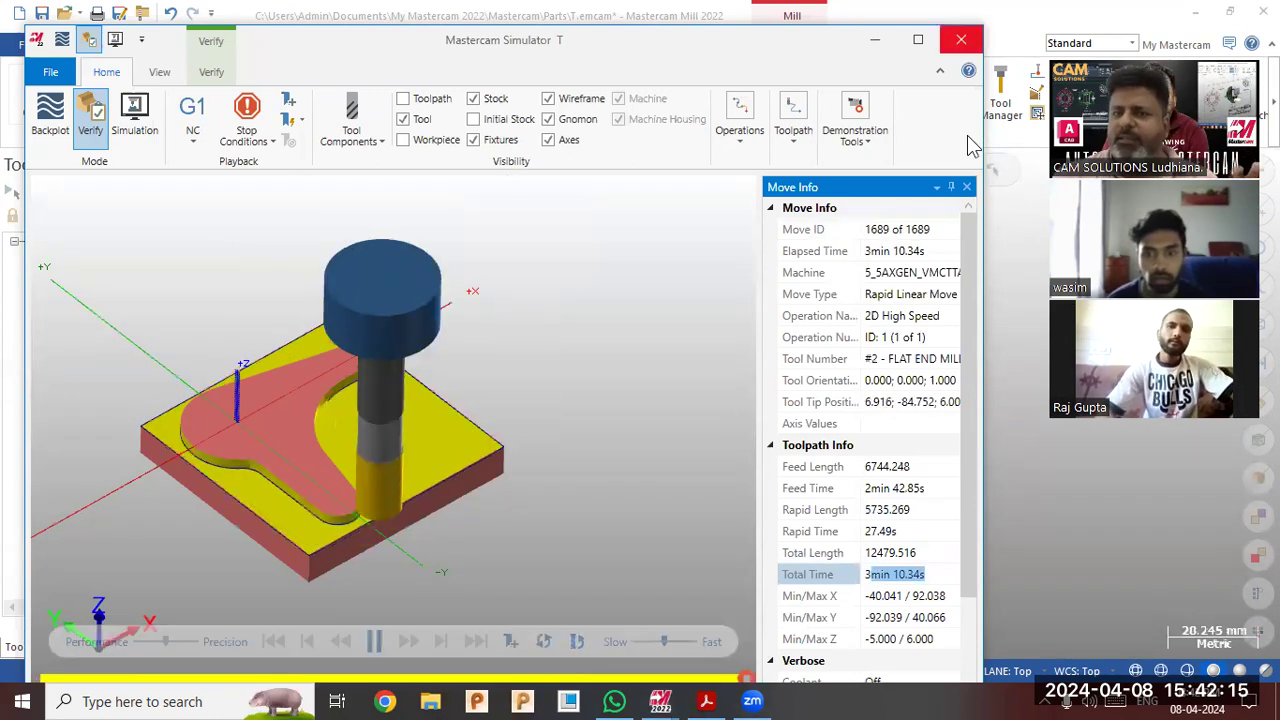
click(960, 40)
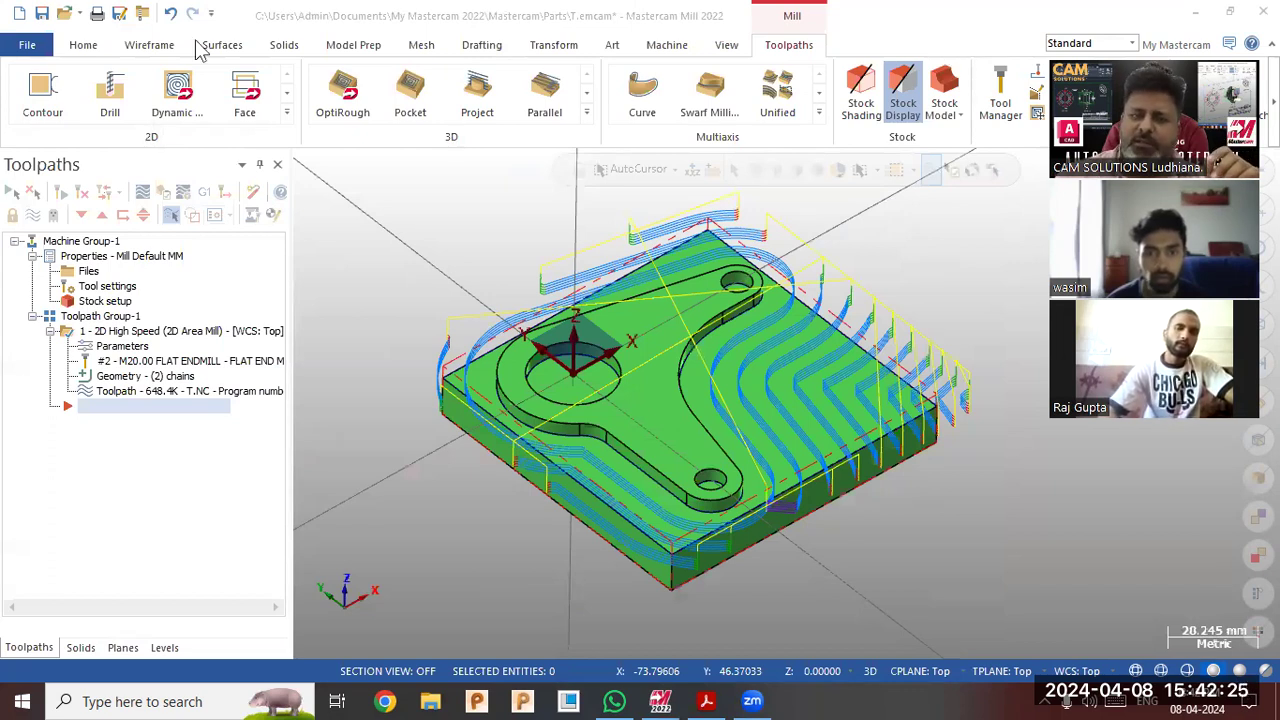
Post-process the Area Mill operation and save the NC file as hj
click(204, 192)
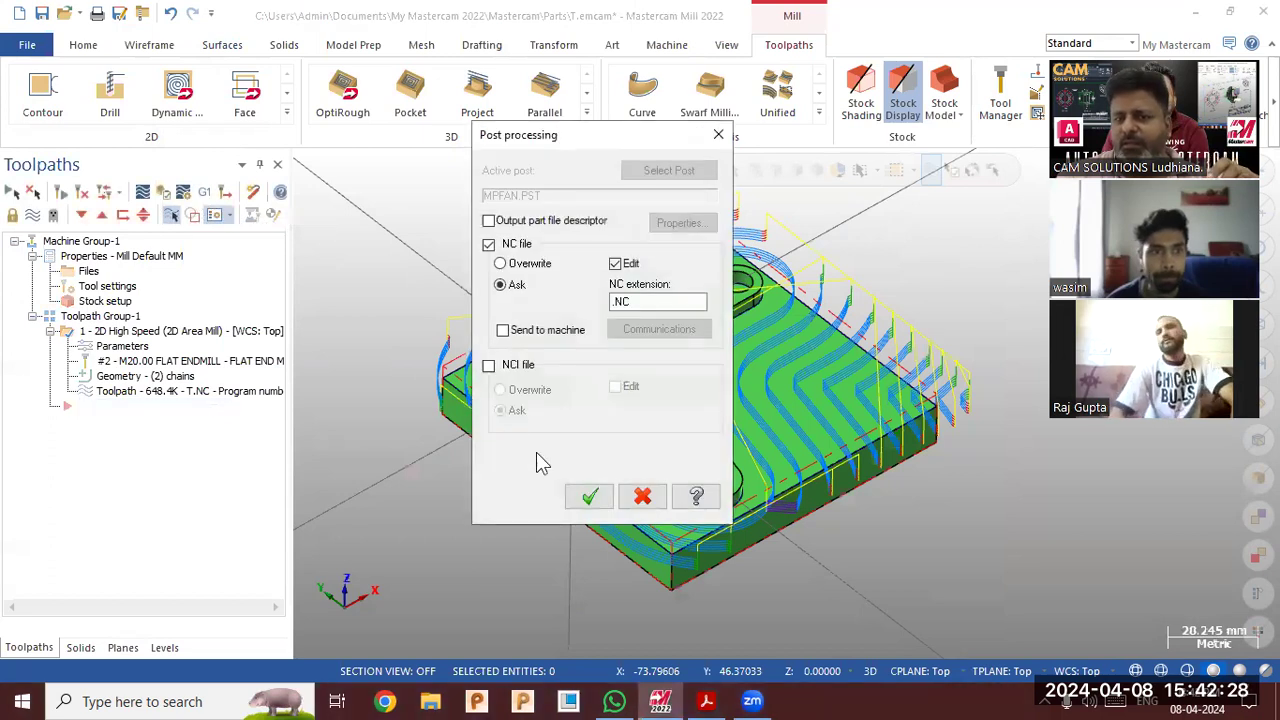
click(590, 494)
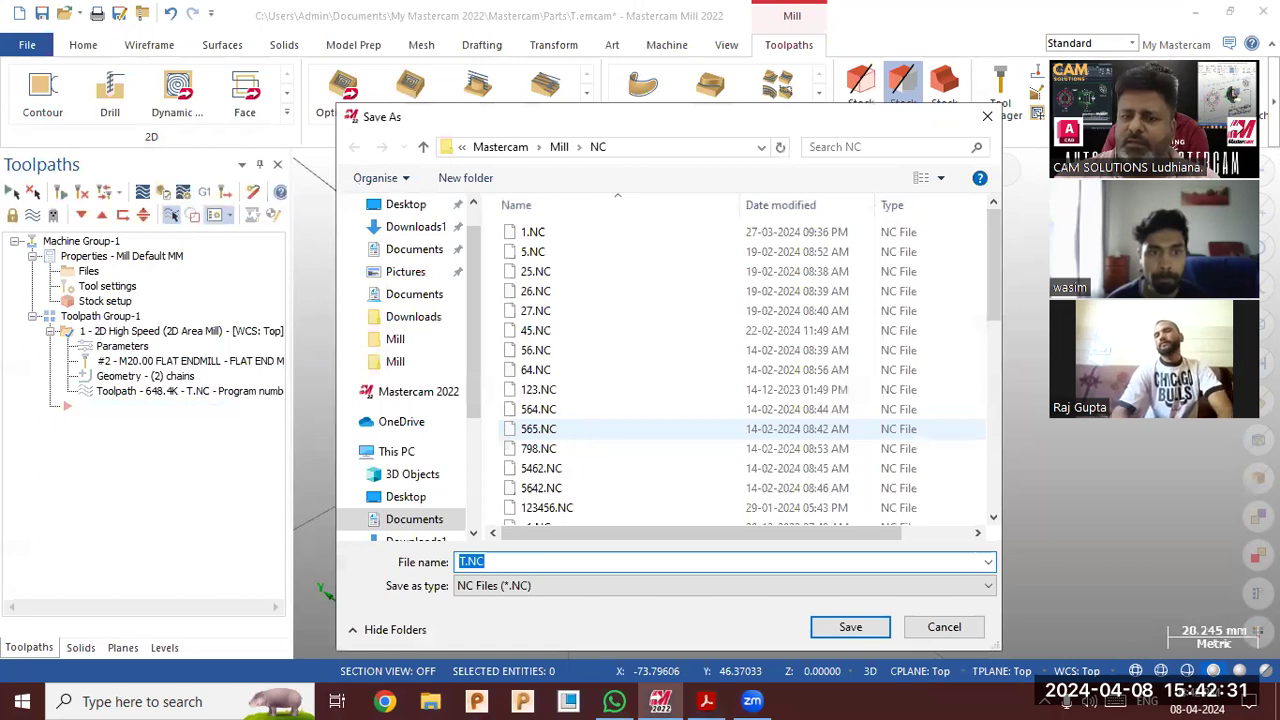
text(hj)
key(Return)
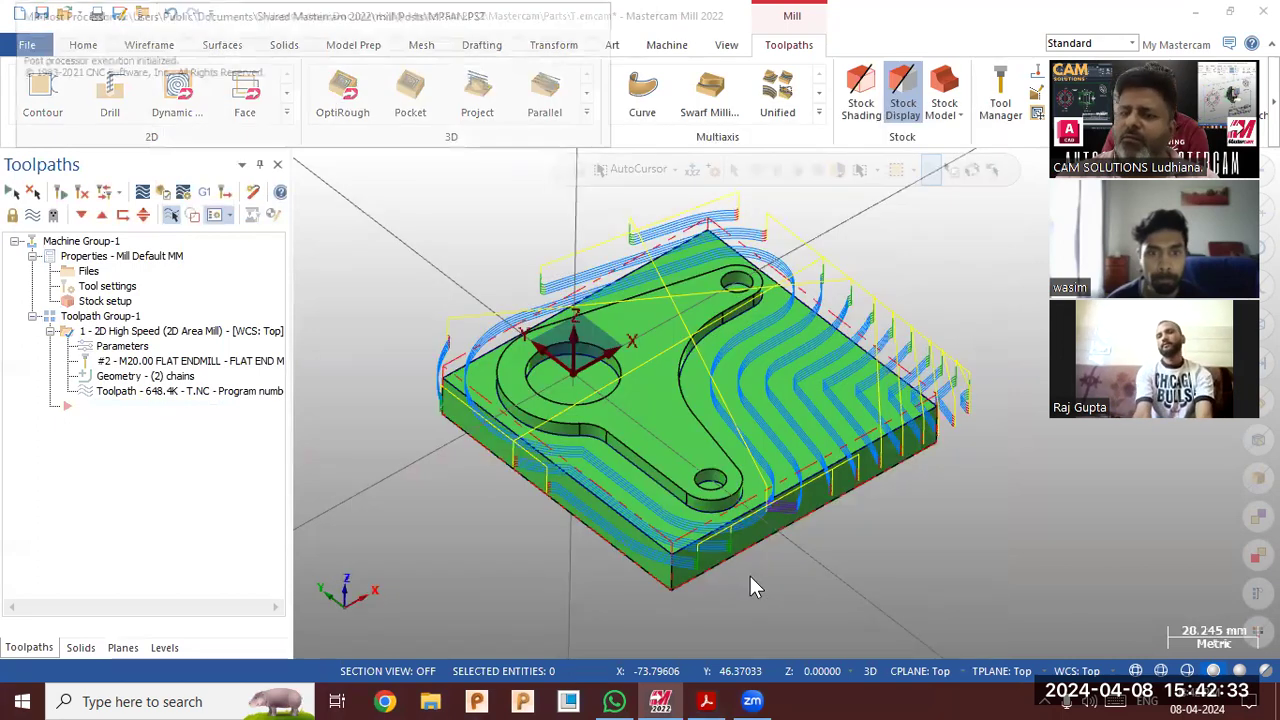